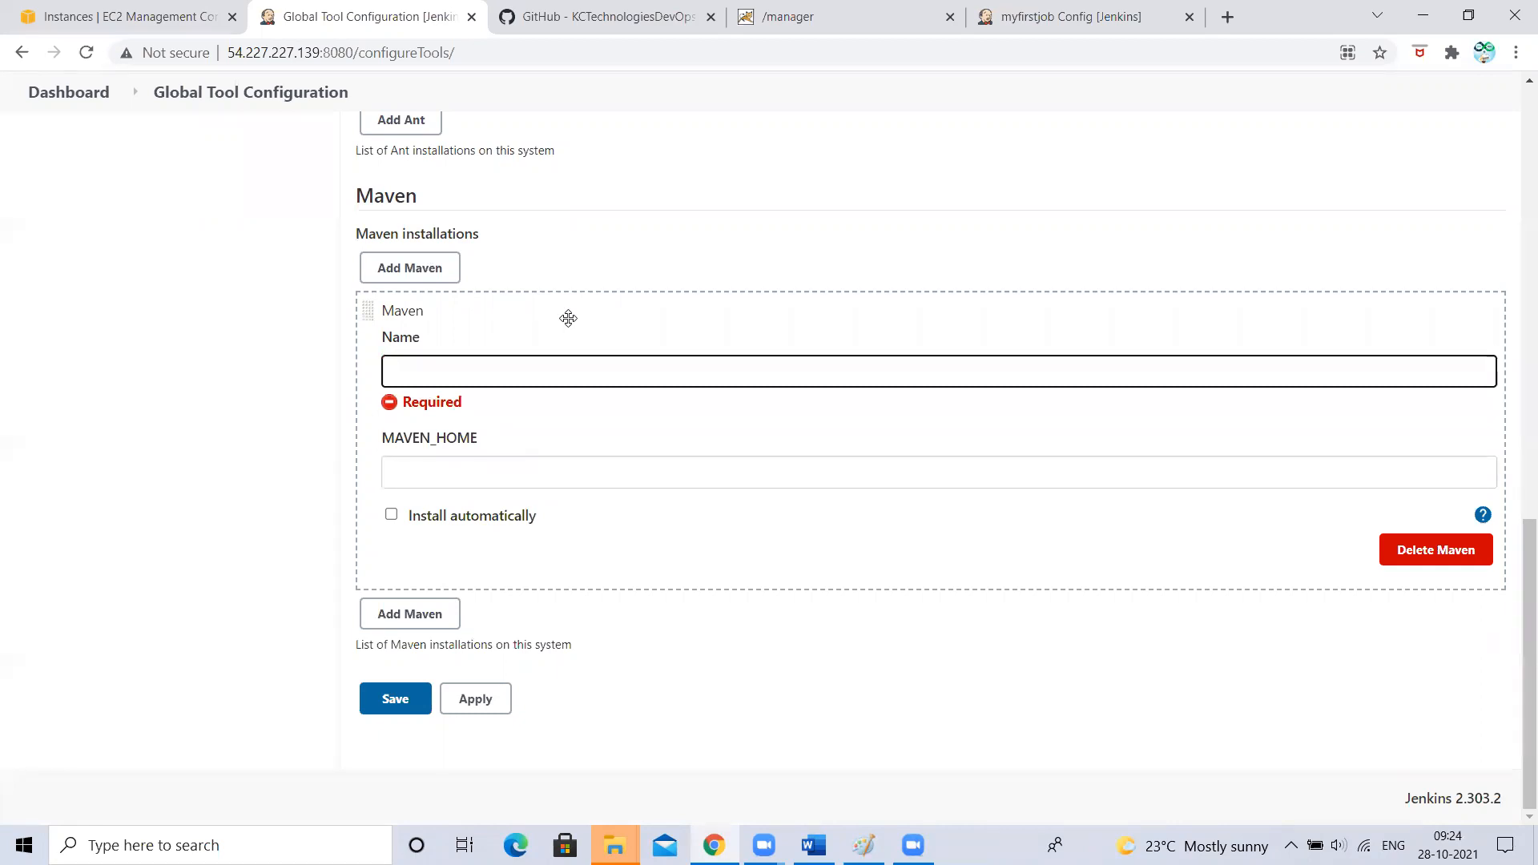
- Add a Maven entry named M3_HOME, tick Install automatically and select version 3.6.3
text(M)
key(BackSpace)
click(432, 479)
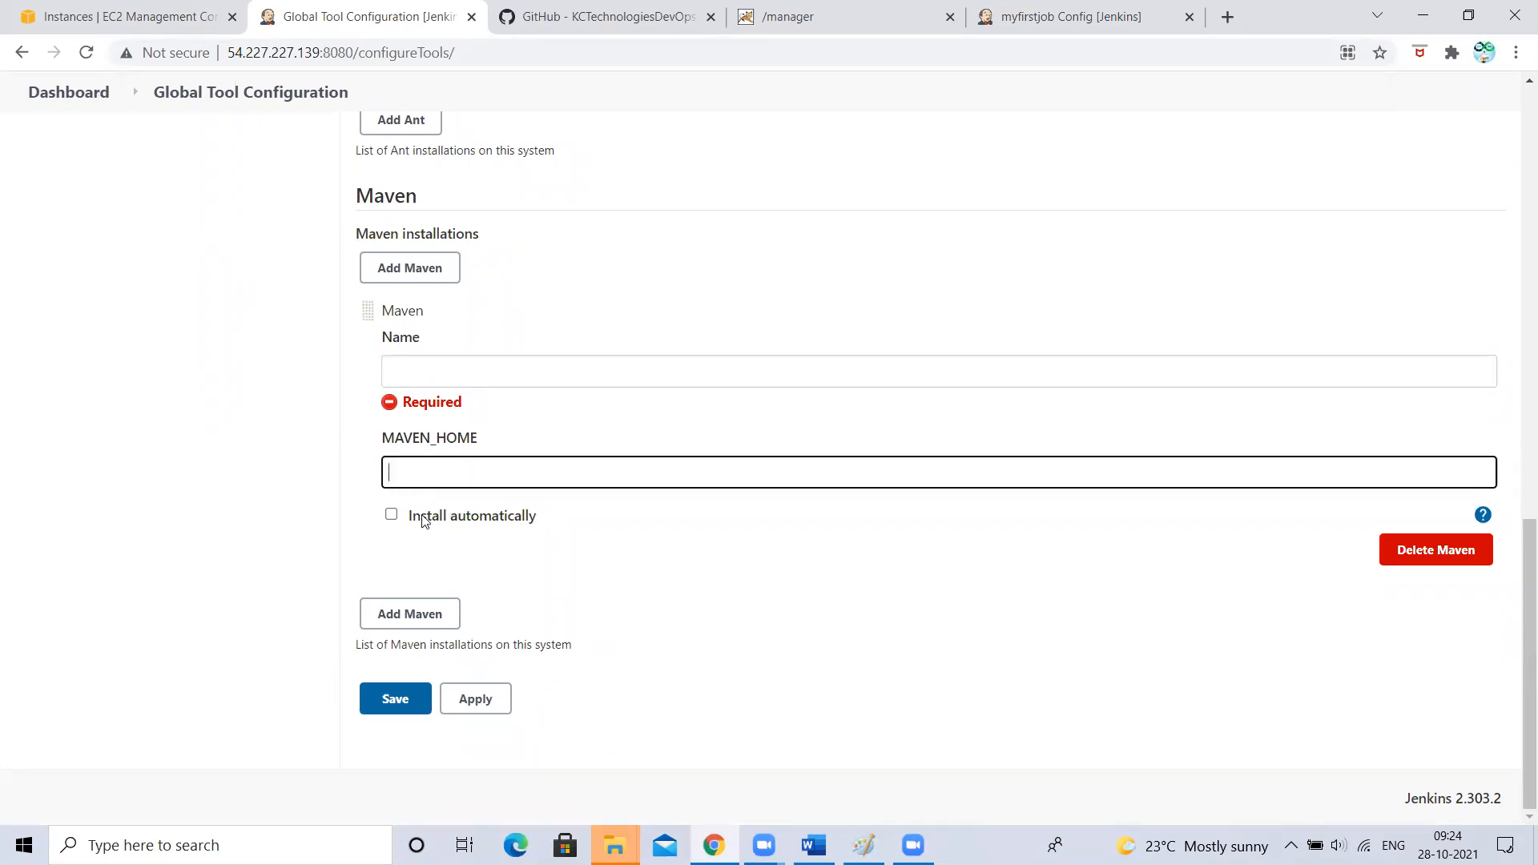
click(391, 515)
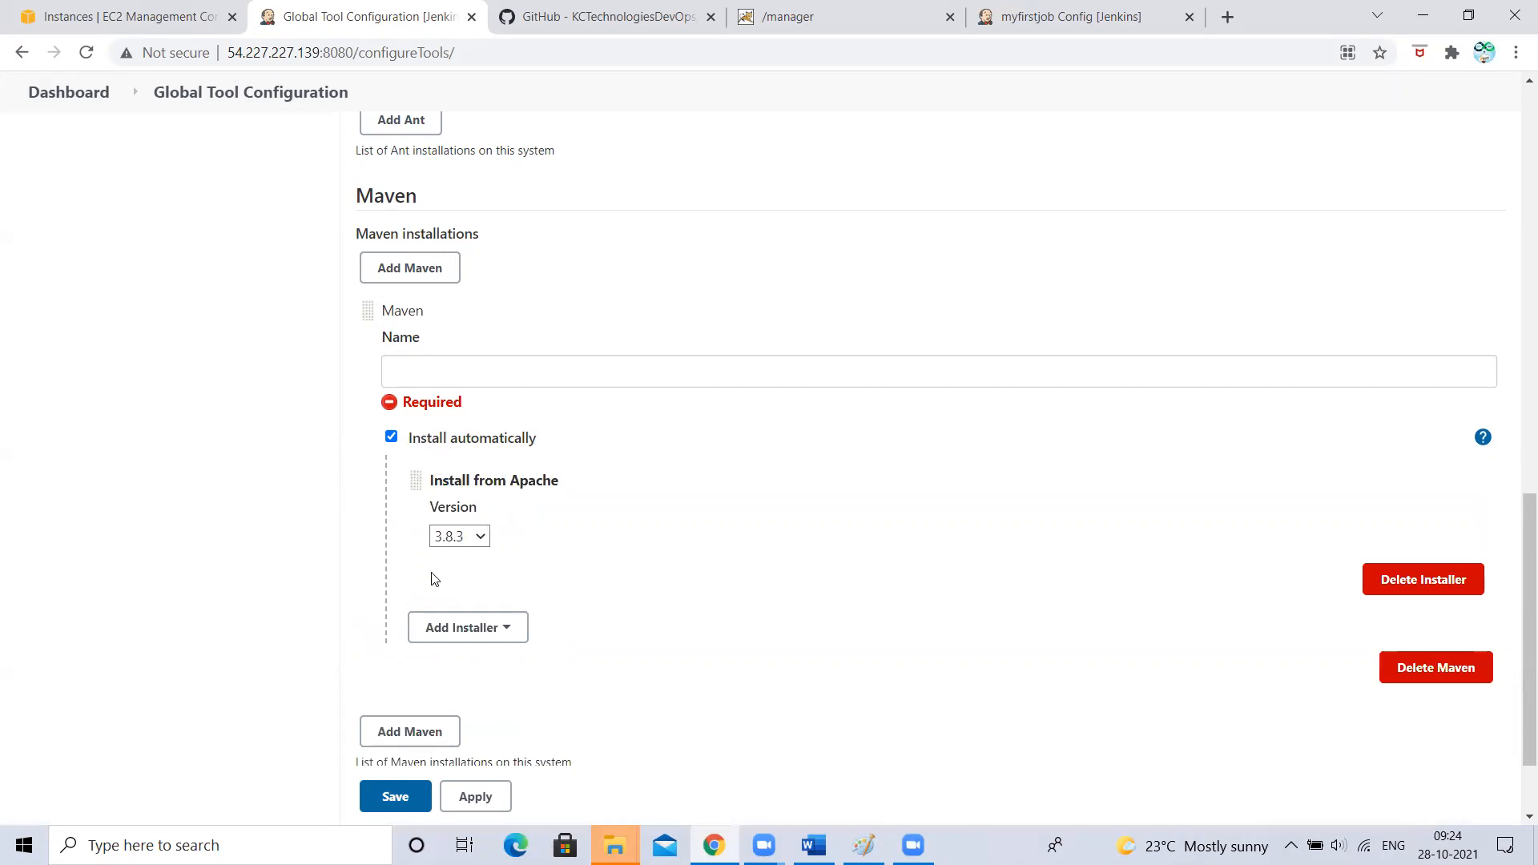
click(437, 375)
text(M3)
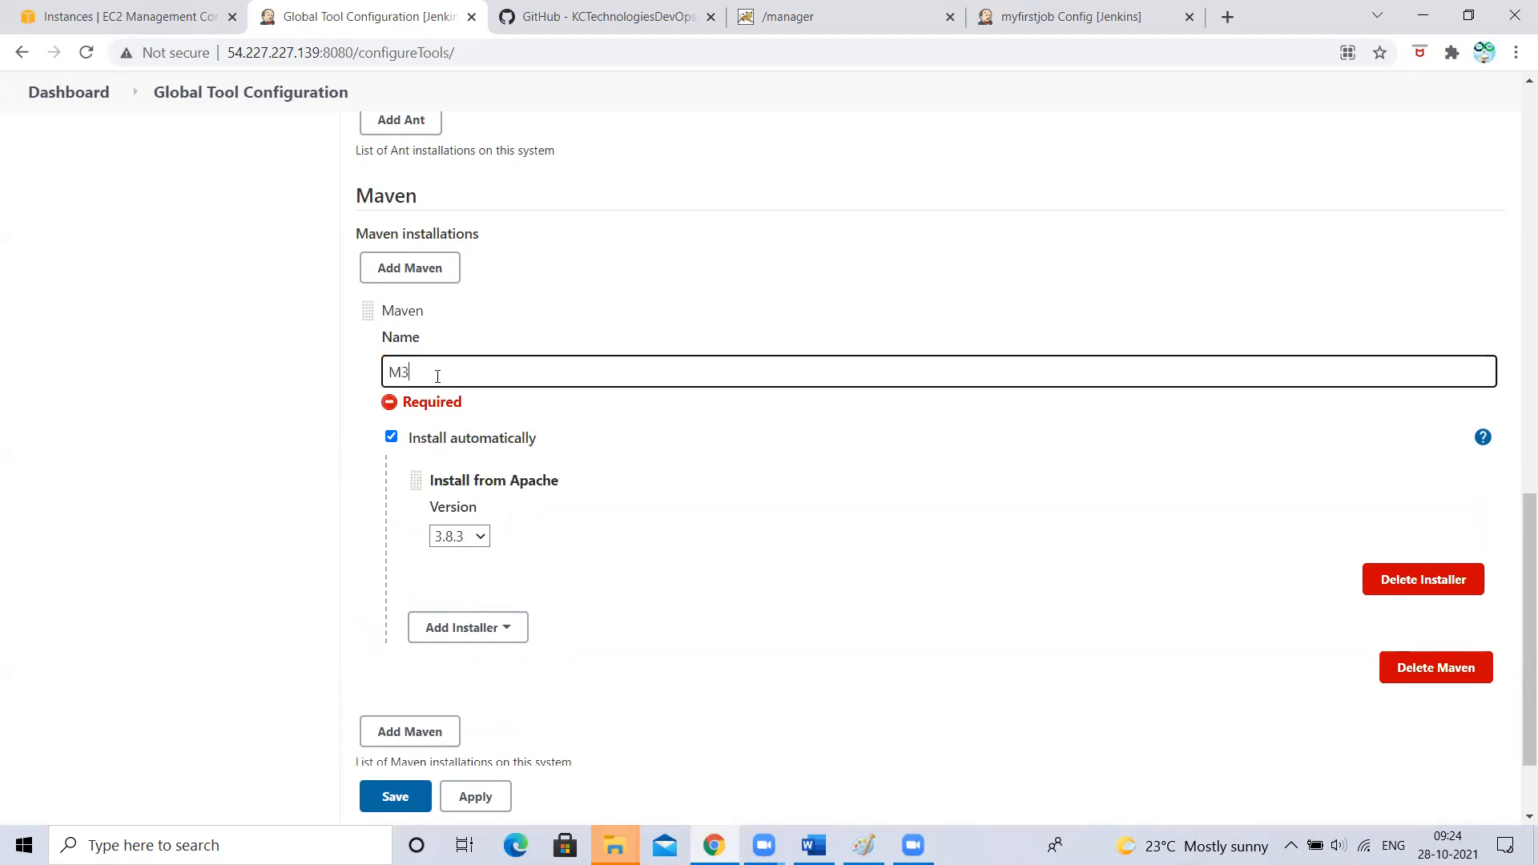
text(_HOME)
click(122, 422)
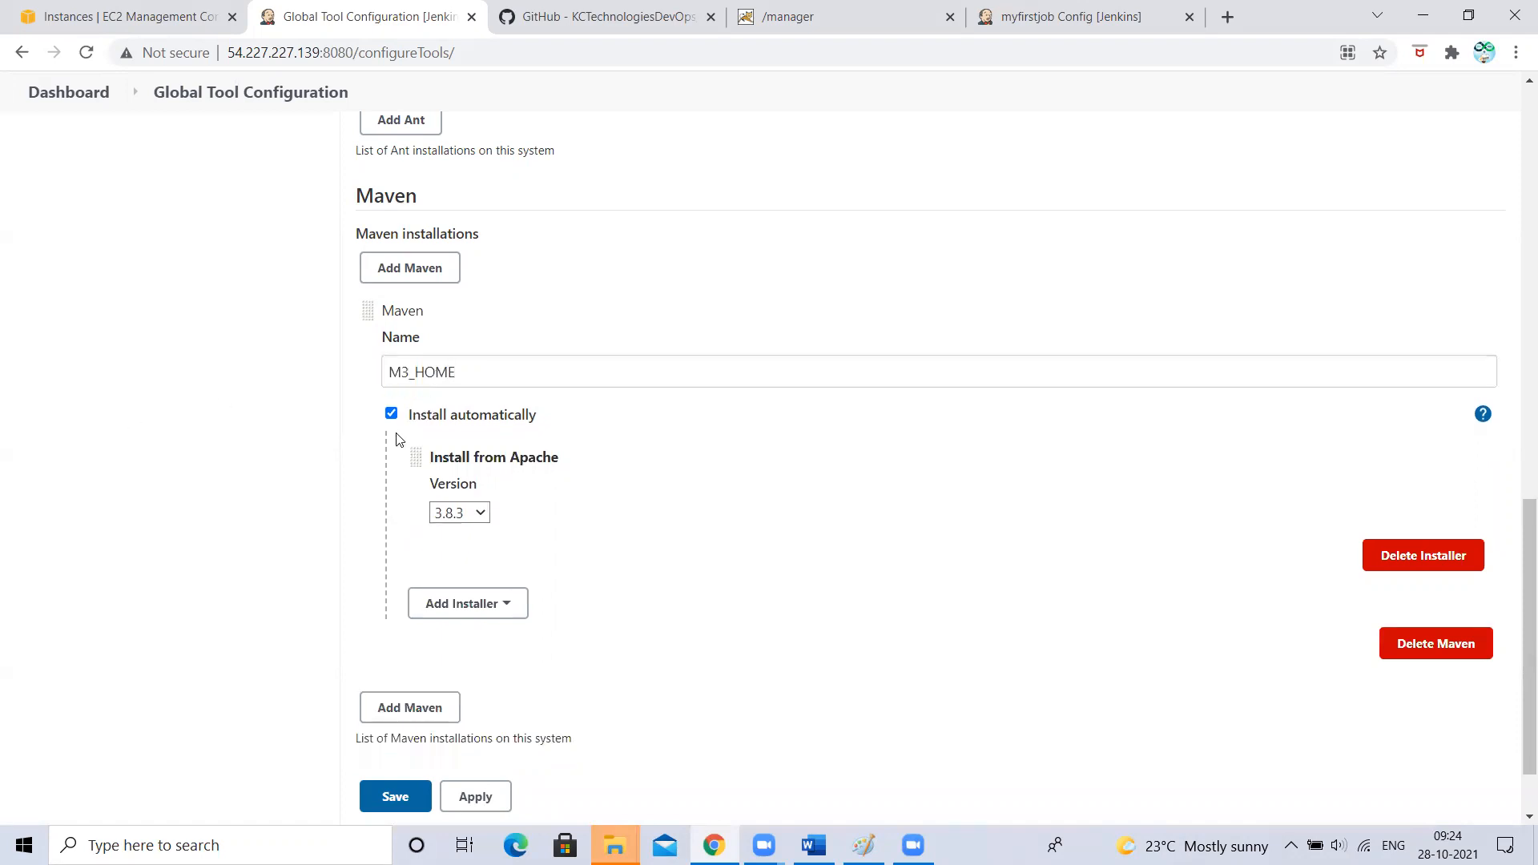
click(462, 519)
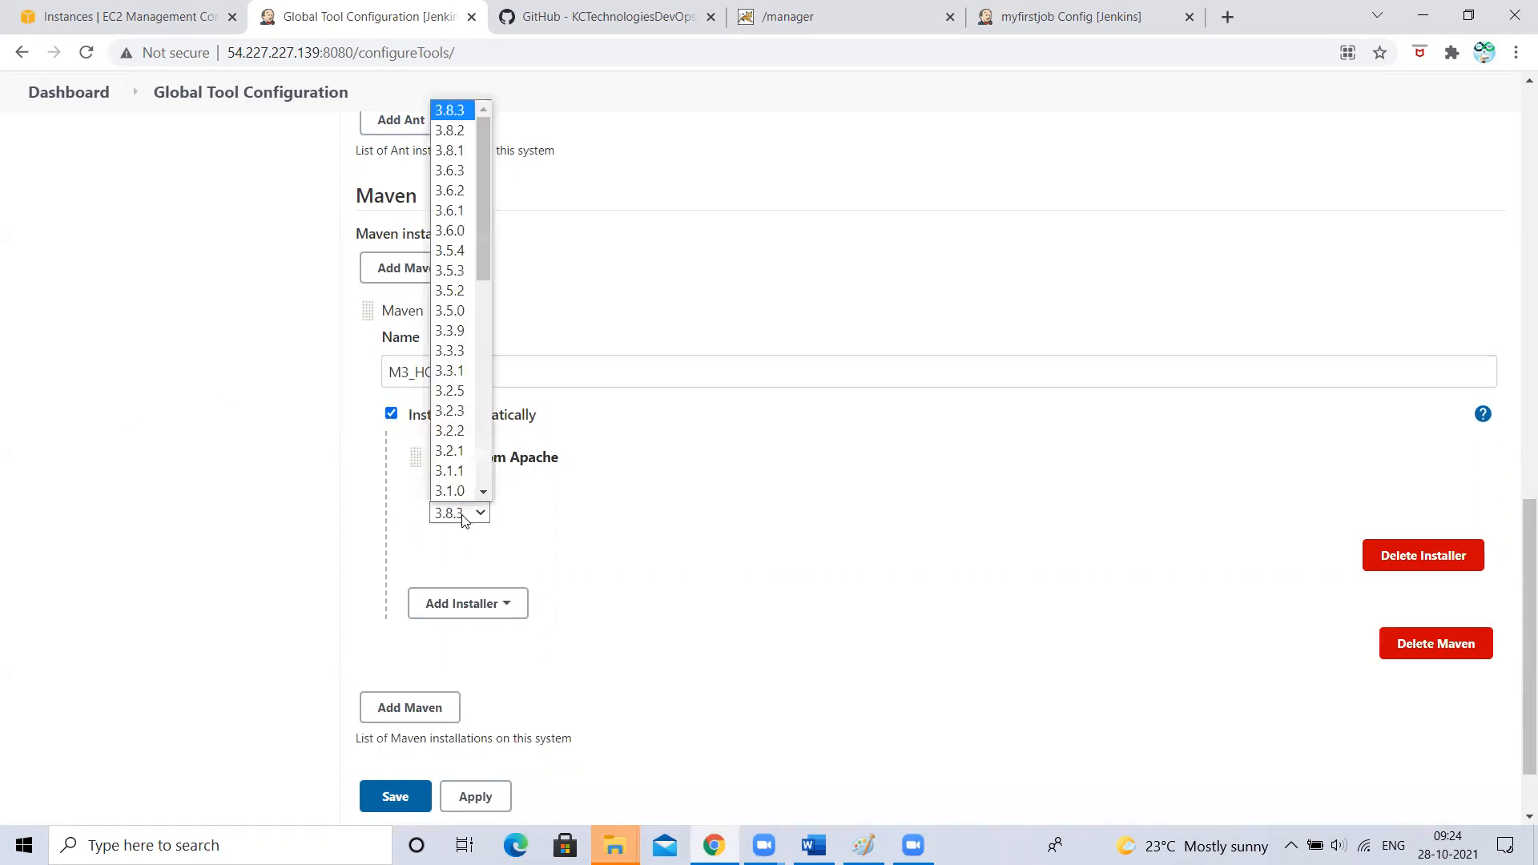
scroll(453, 321, down, 1)
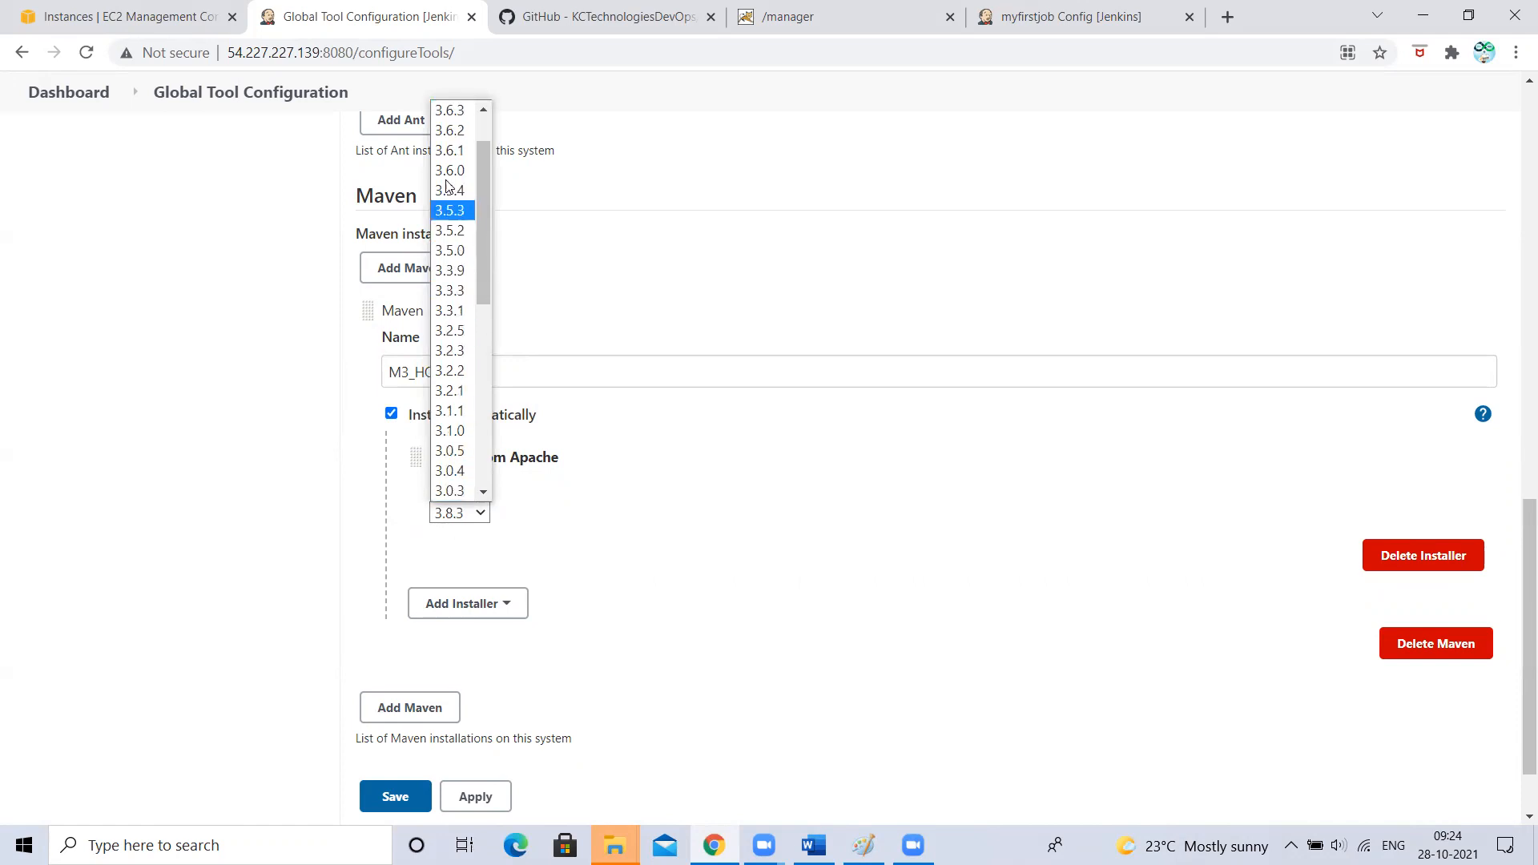
click(451, 111)
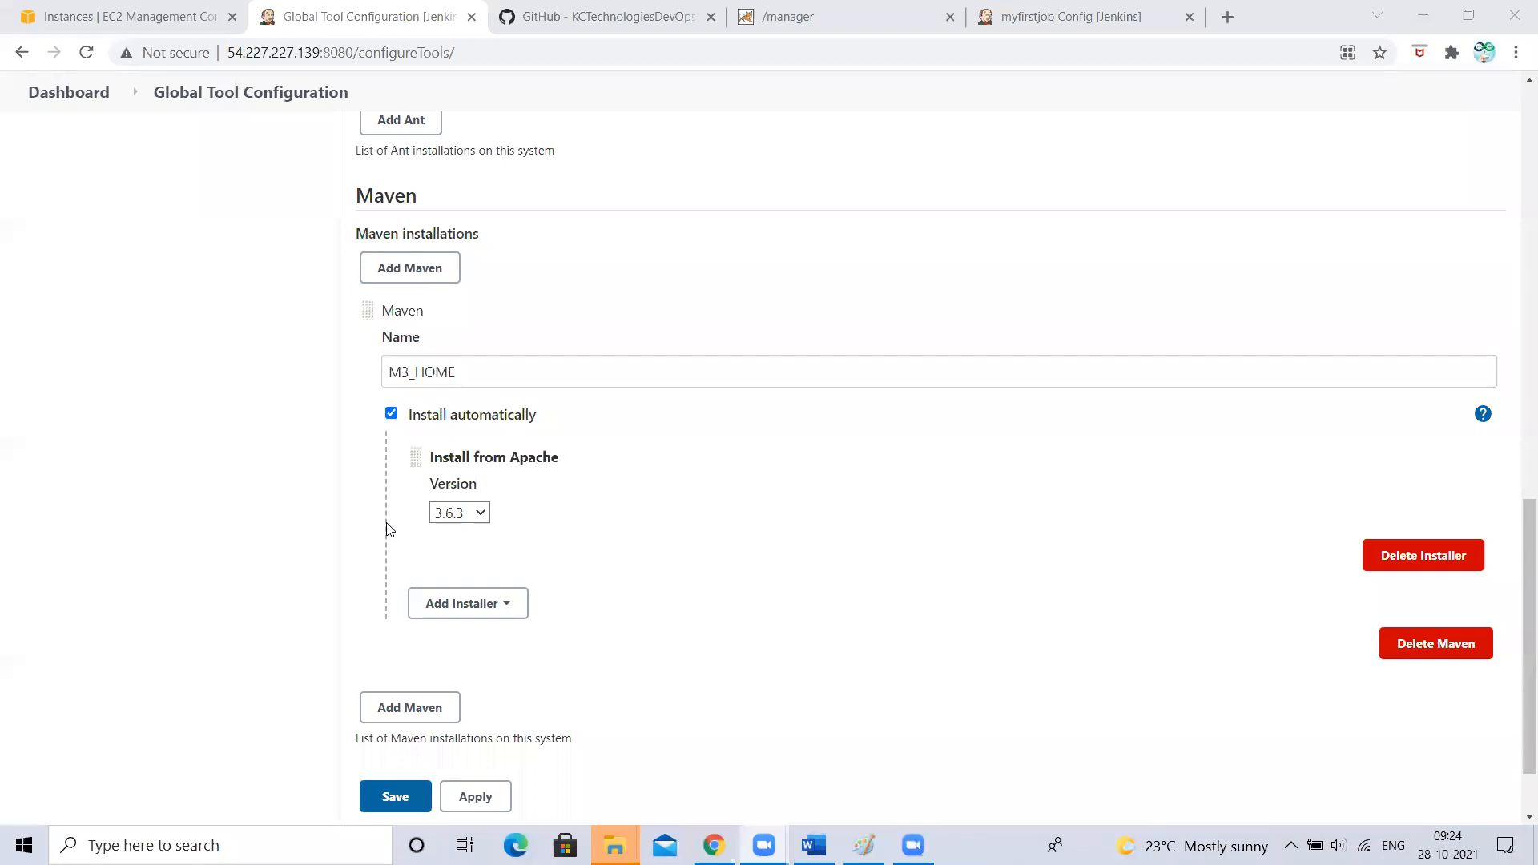
scroll(387, 529, down, 1)
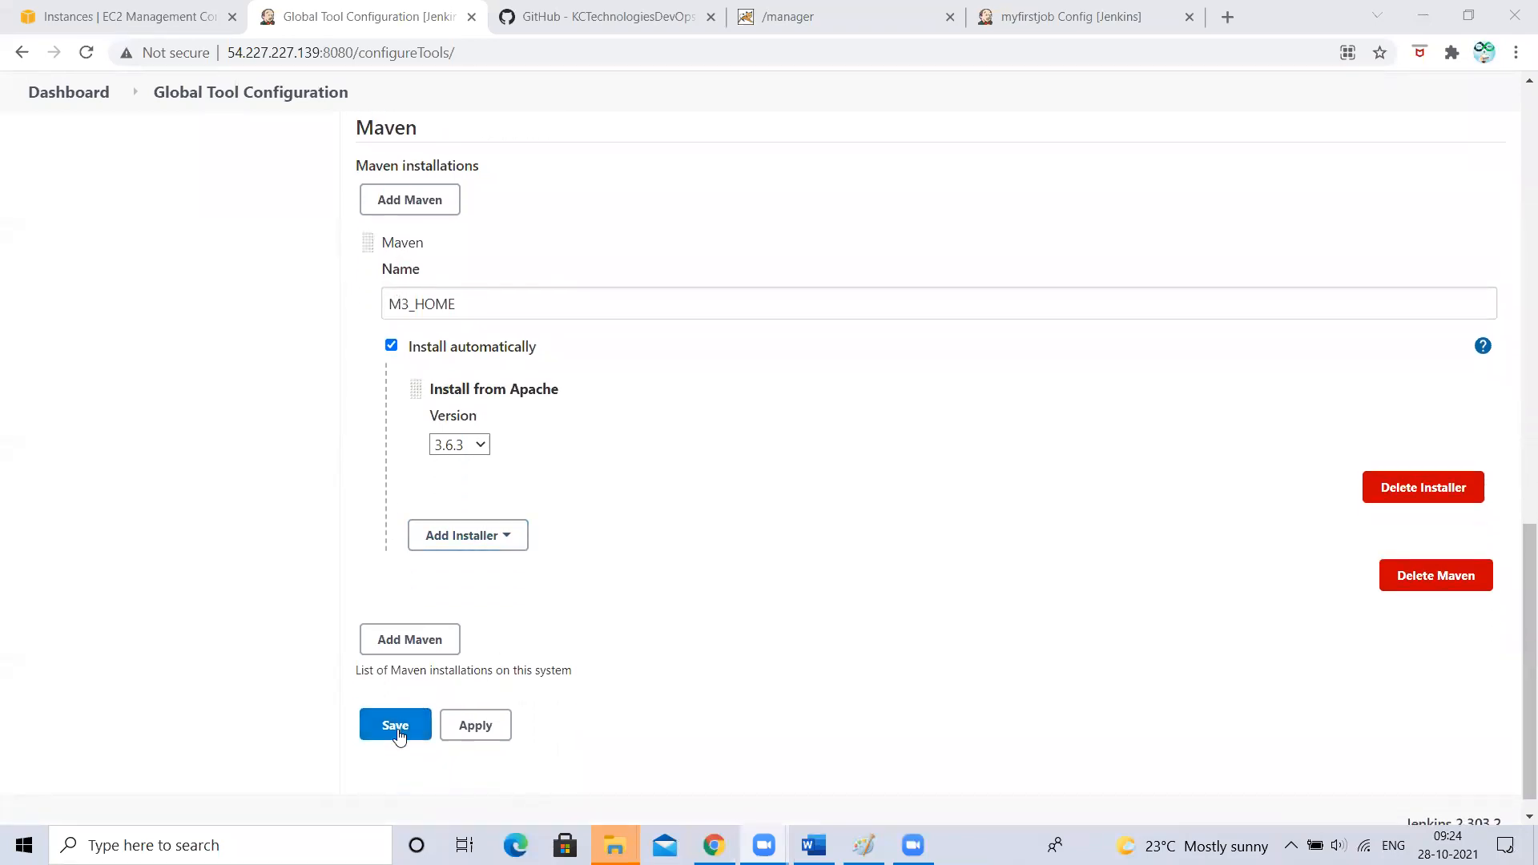
- Leave the page, discarding the unsaved Maven entry, and return to Global Tool Configuration
click(21, 52)
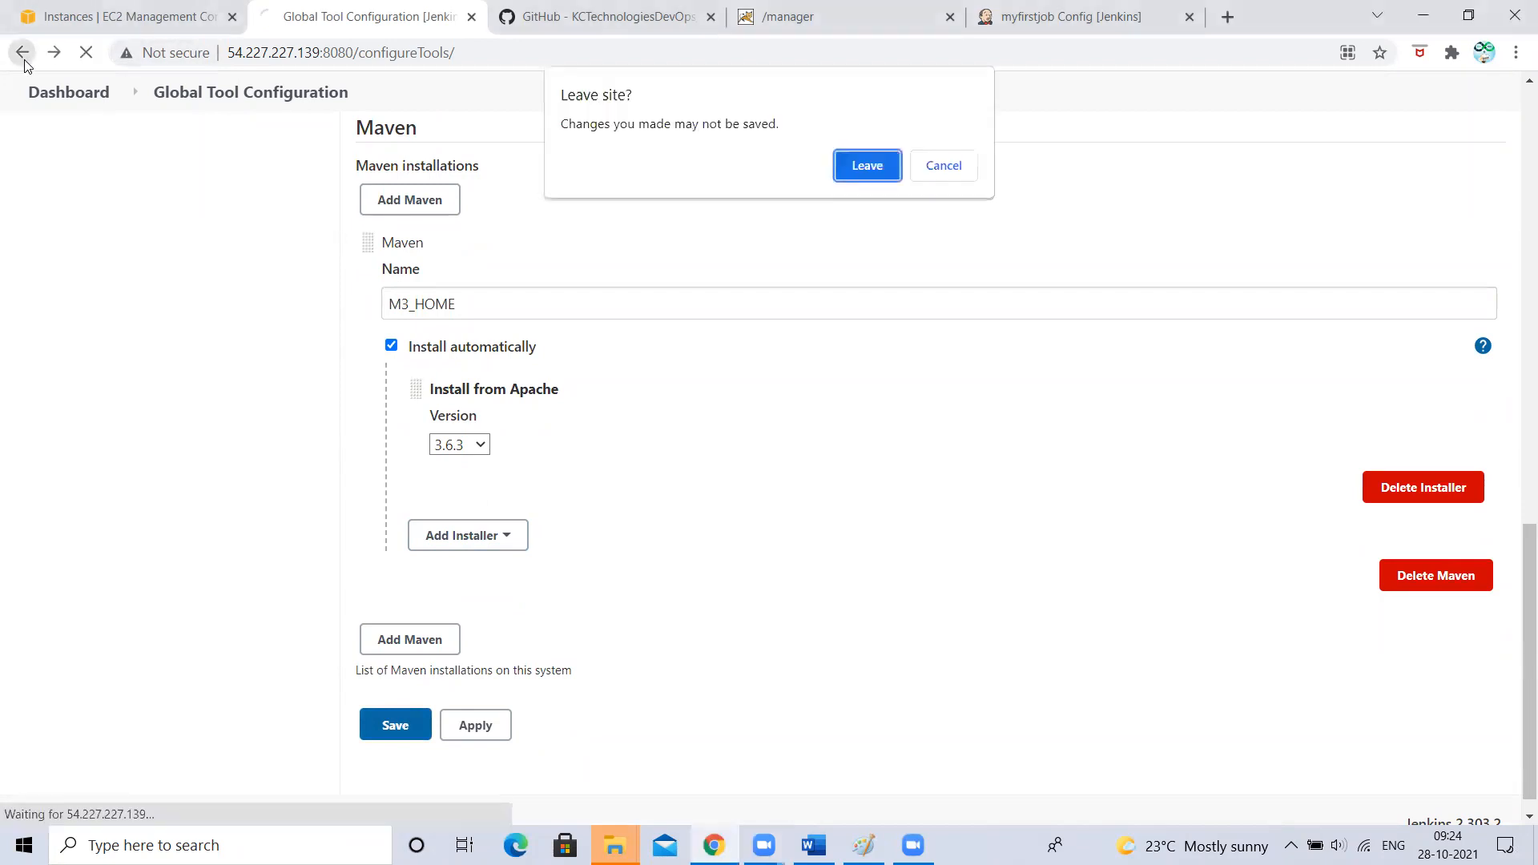
click(876, 165)
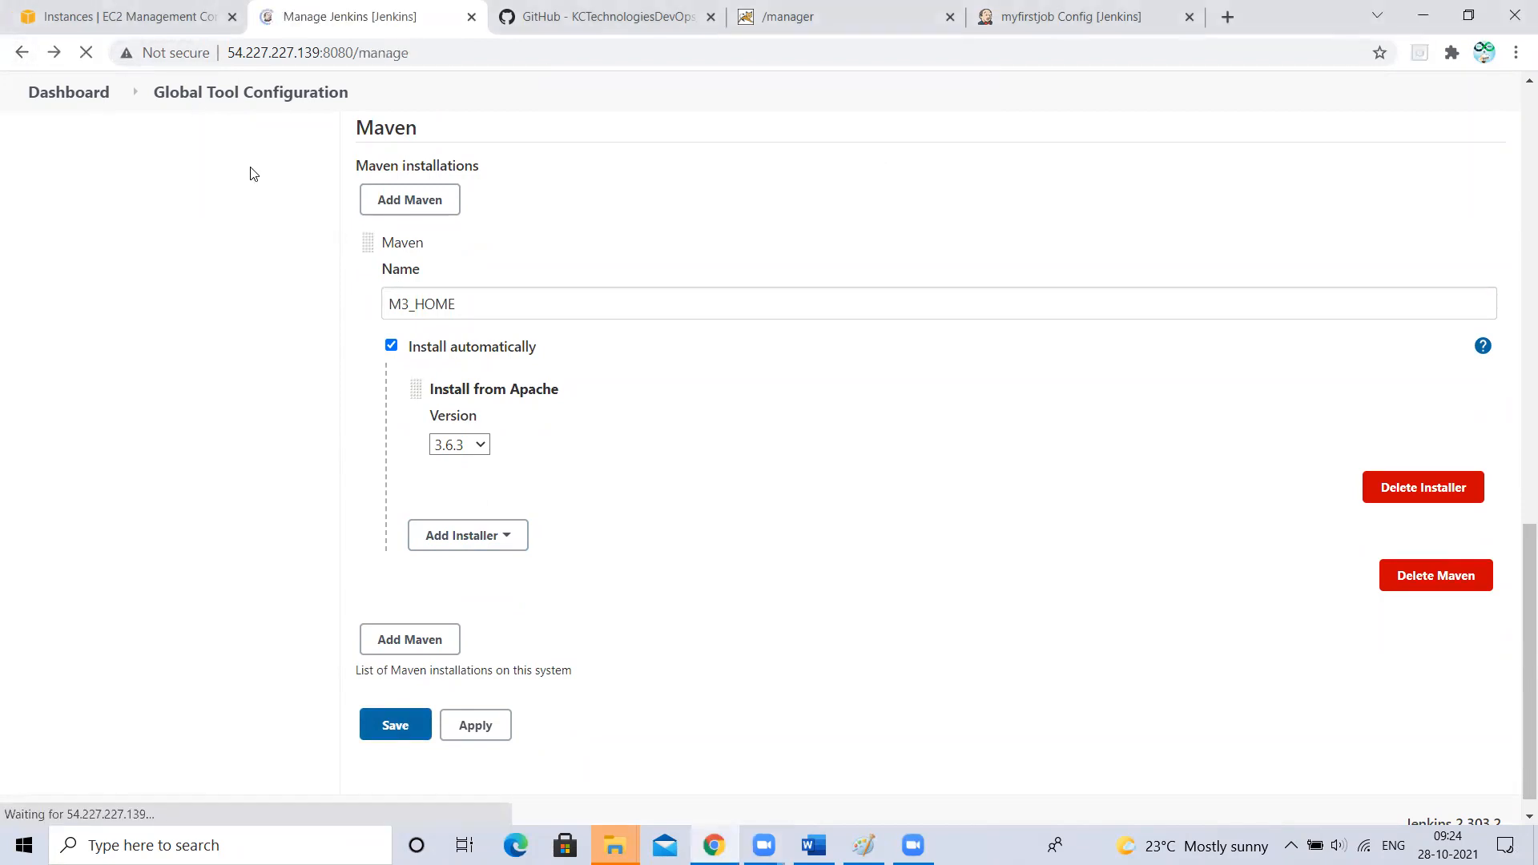
click(59, 57)
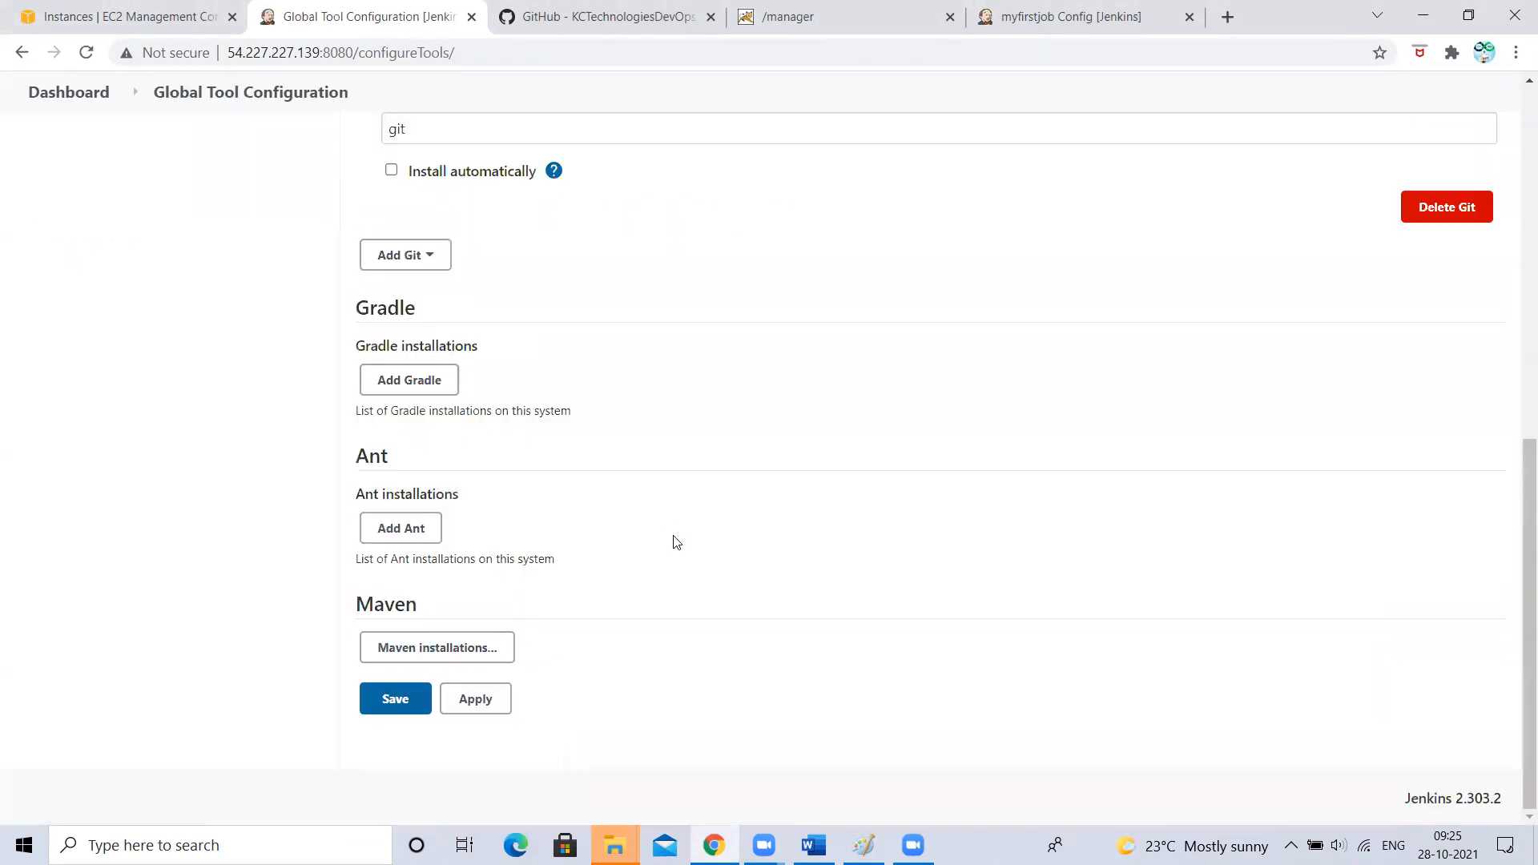
- Expand Maven installations, note the 3.8.3 version in M2_HOME's path, and add another Maven entry
click(420, 649)
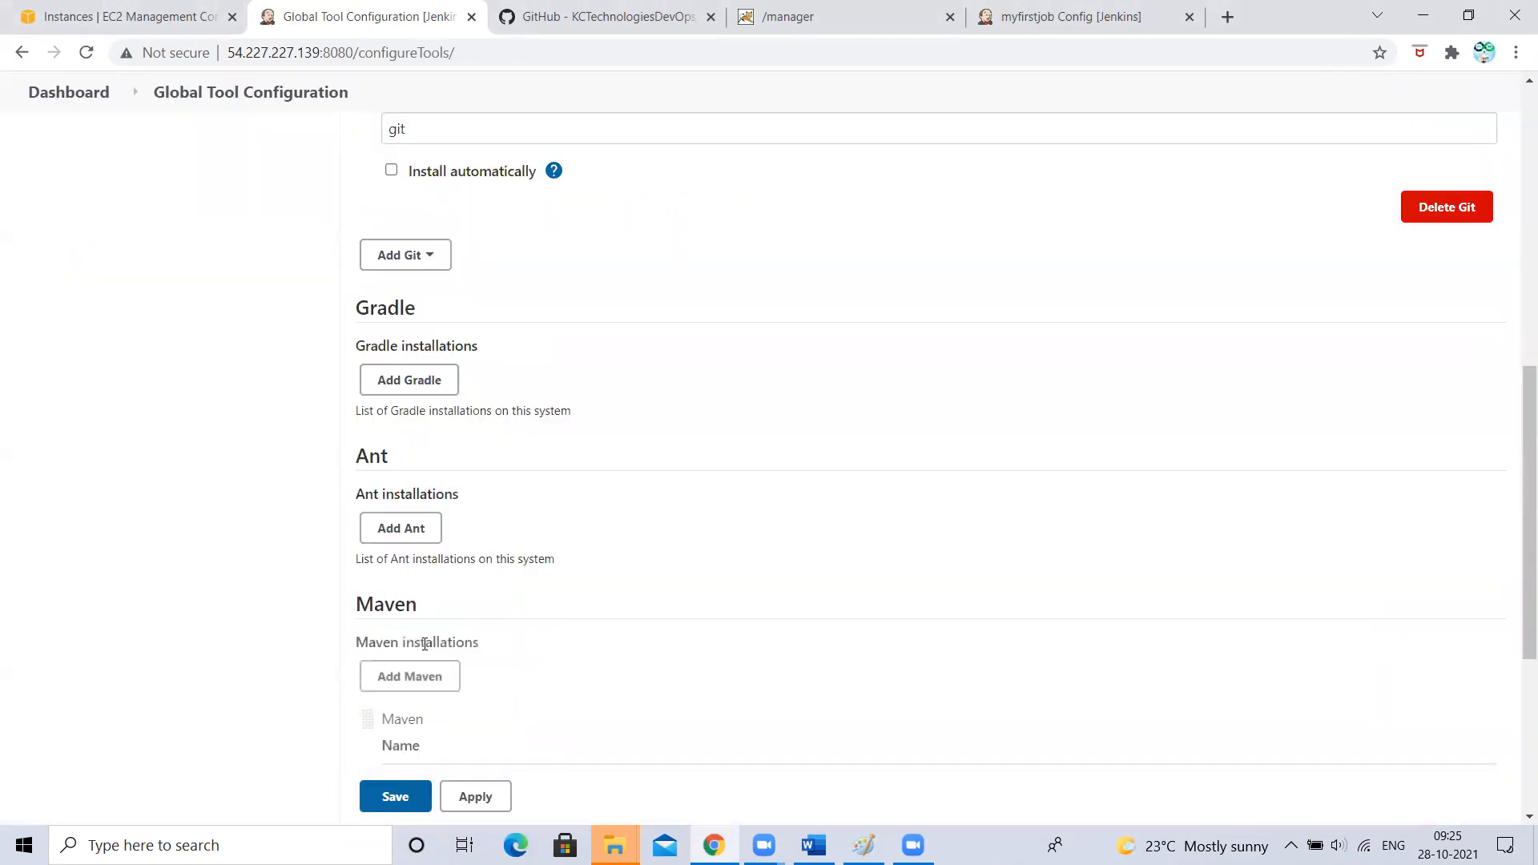
scroll(439, 687, down, 4)
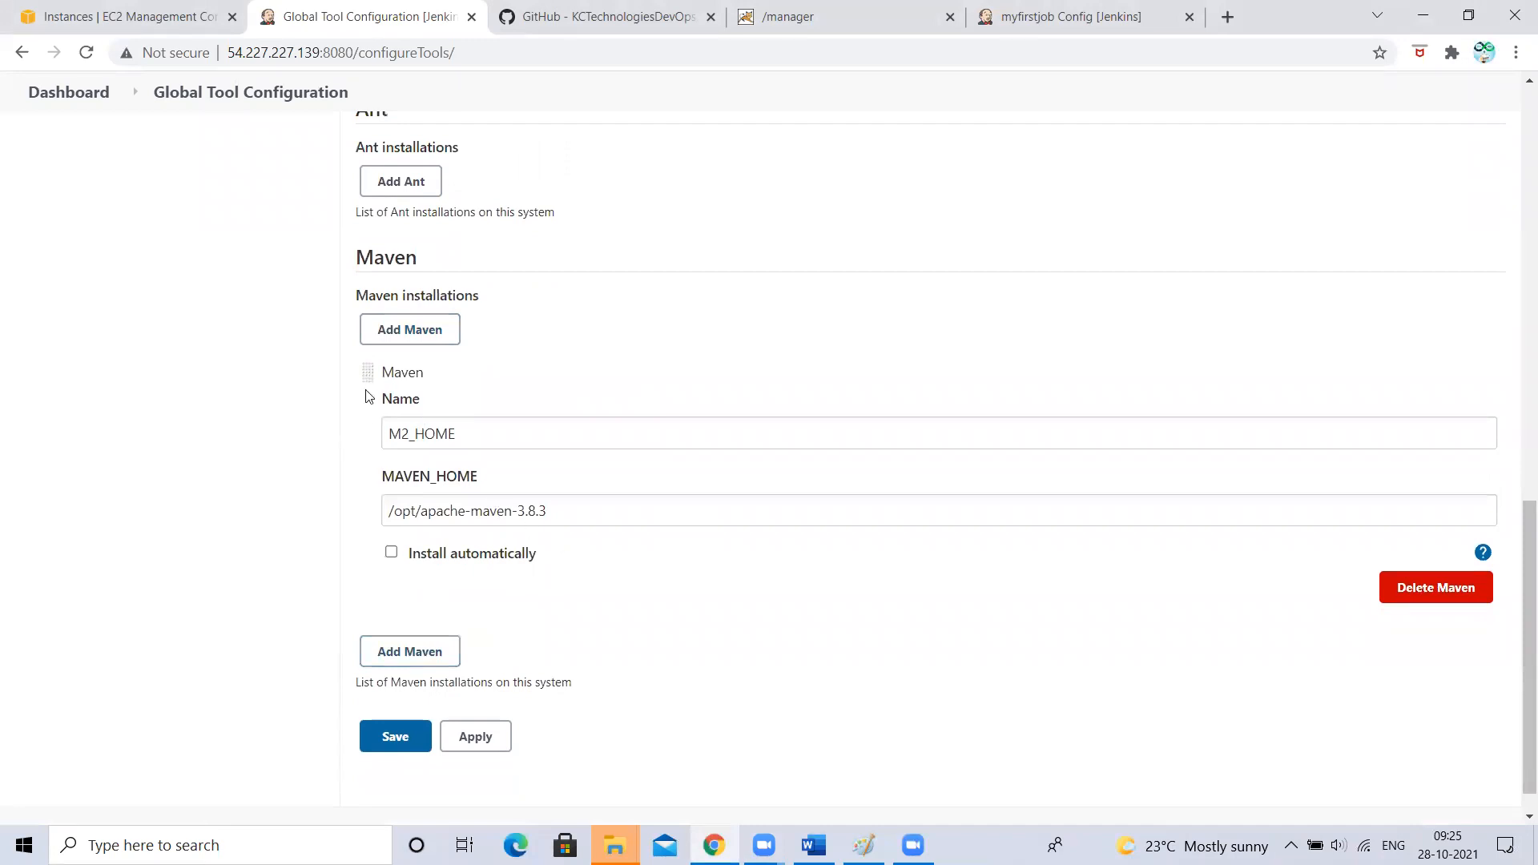
drag(517, 511, 562, 510)
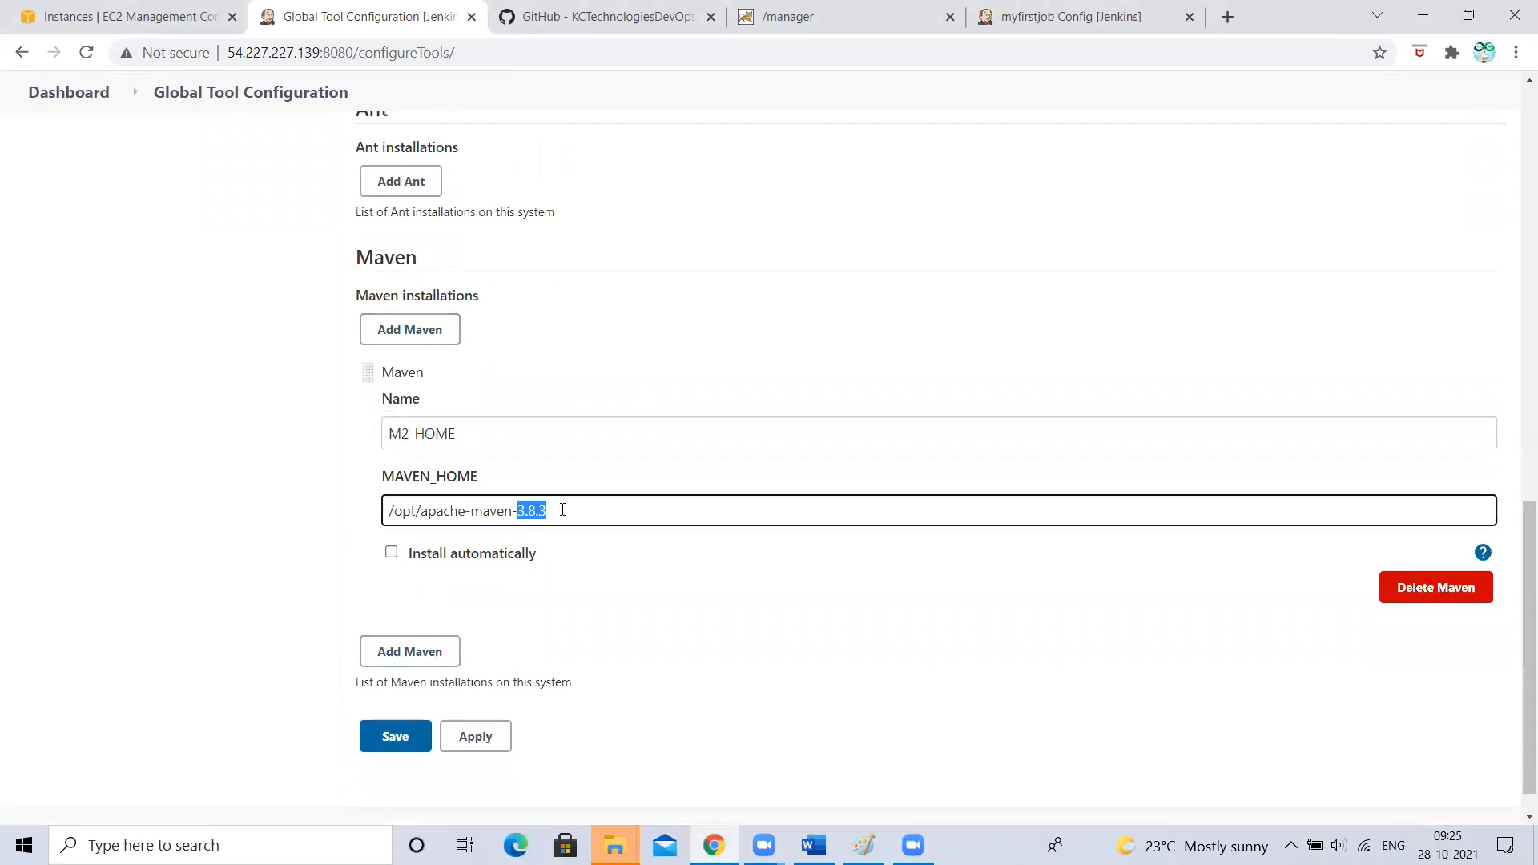
click(562, 510)
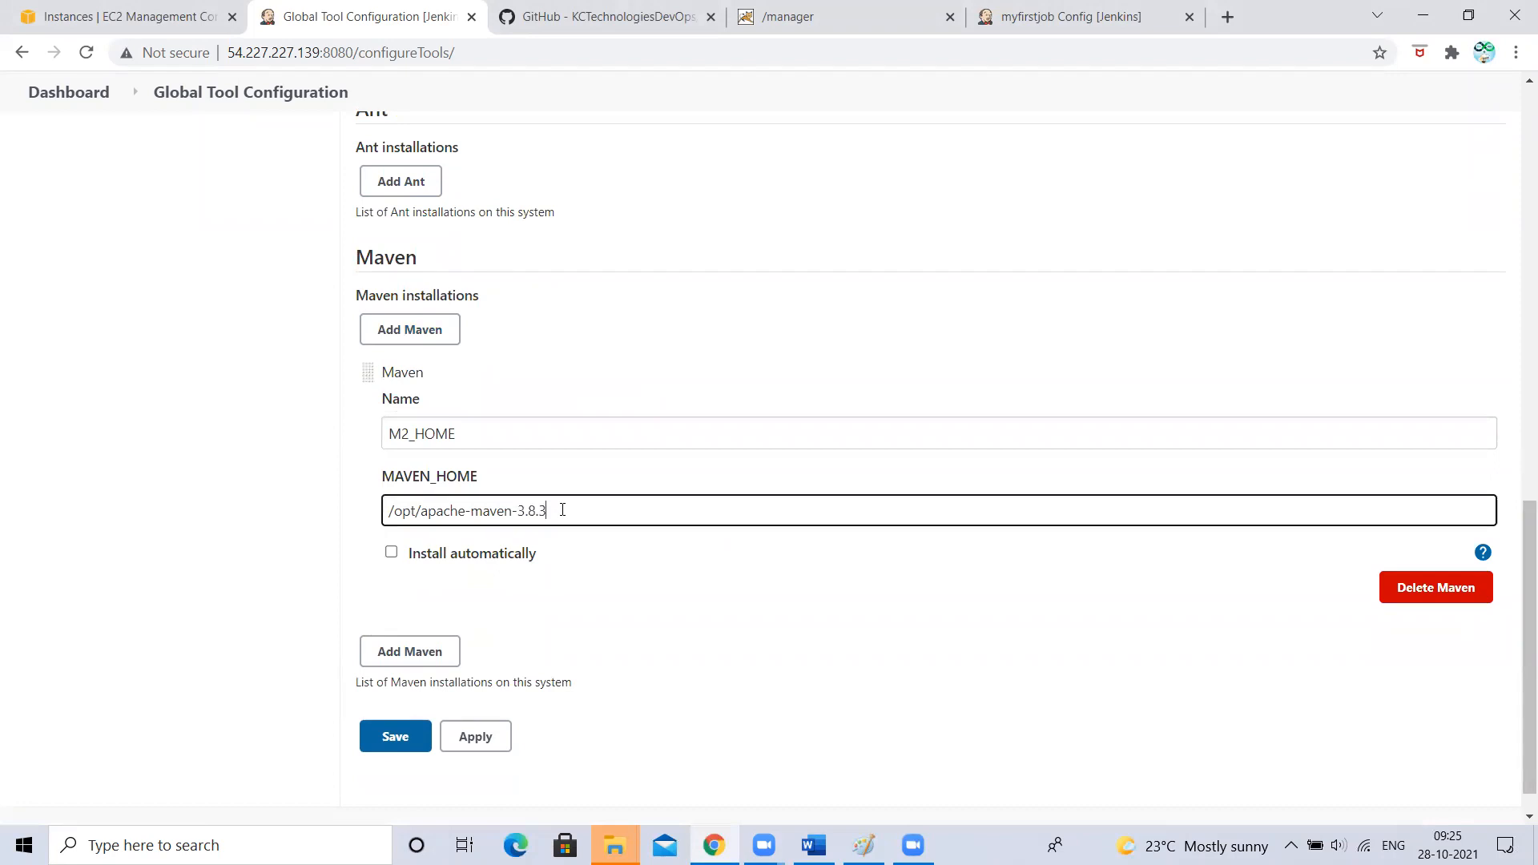
click(409, 651)
- Name the new Maven installation M3_HOME and choose version 3.6.3
scroll(403, 653, down, 3)
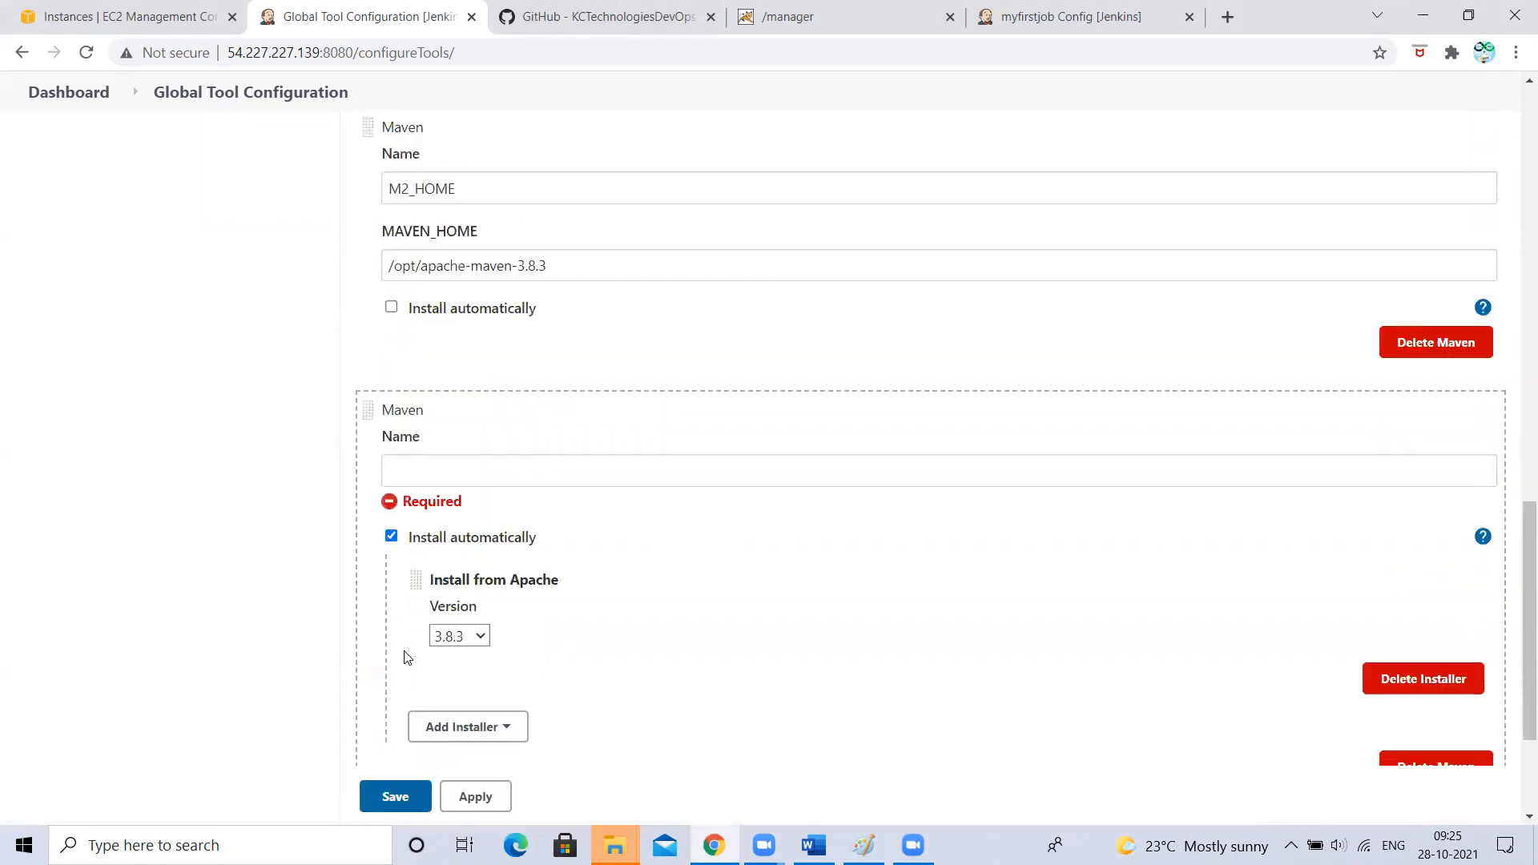
click(413, 470)
text(M)
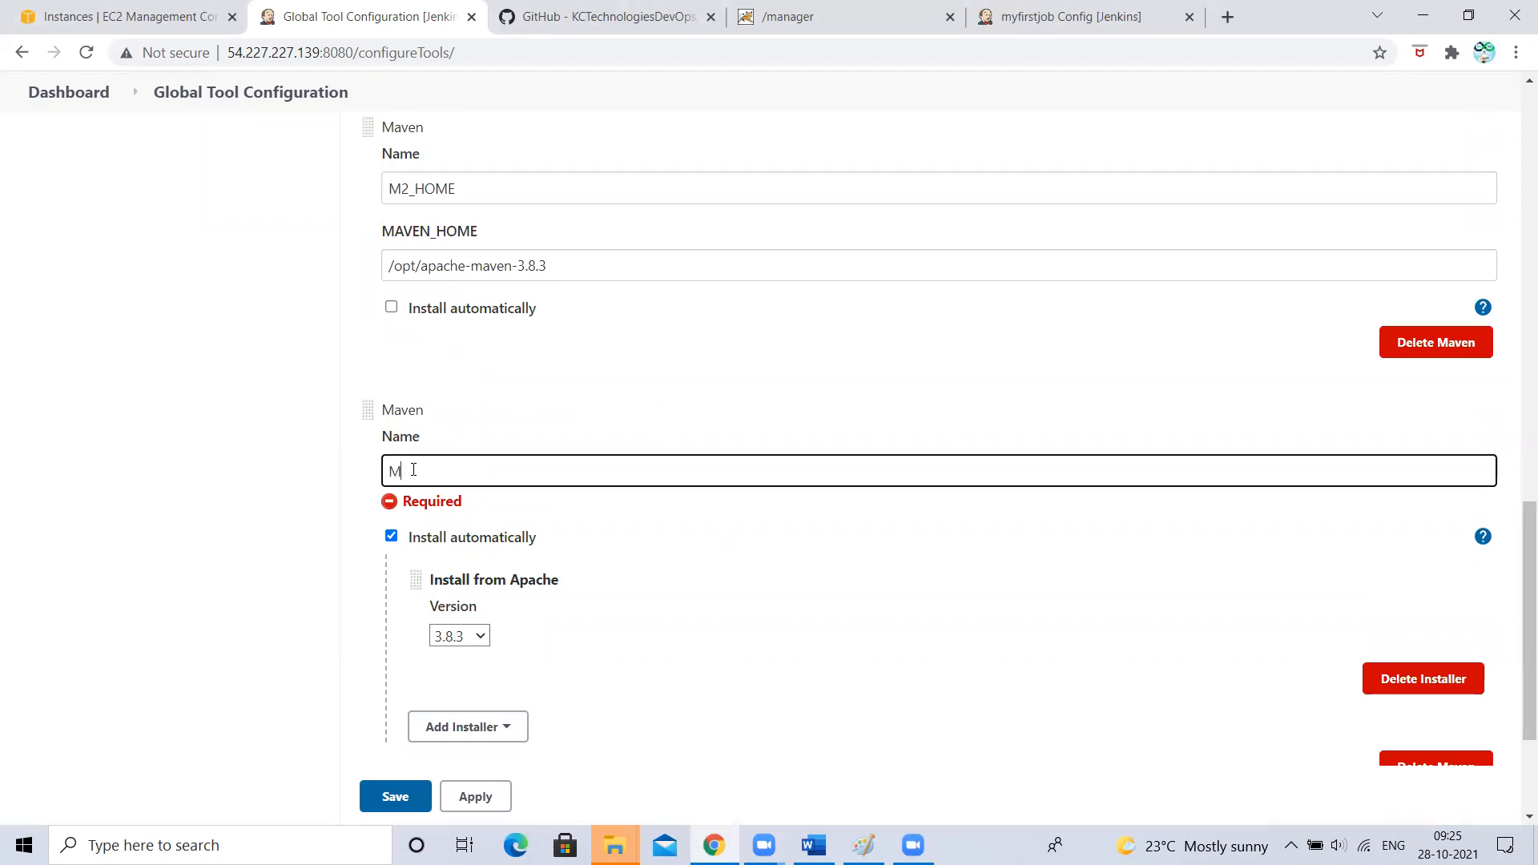
text(3_HOME)
click(470, 635)
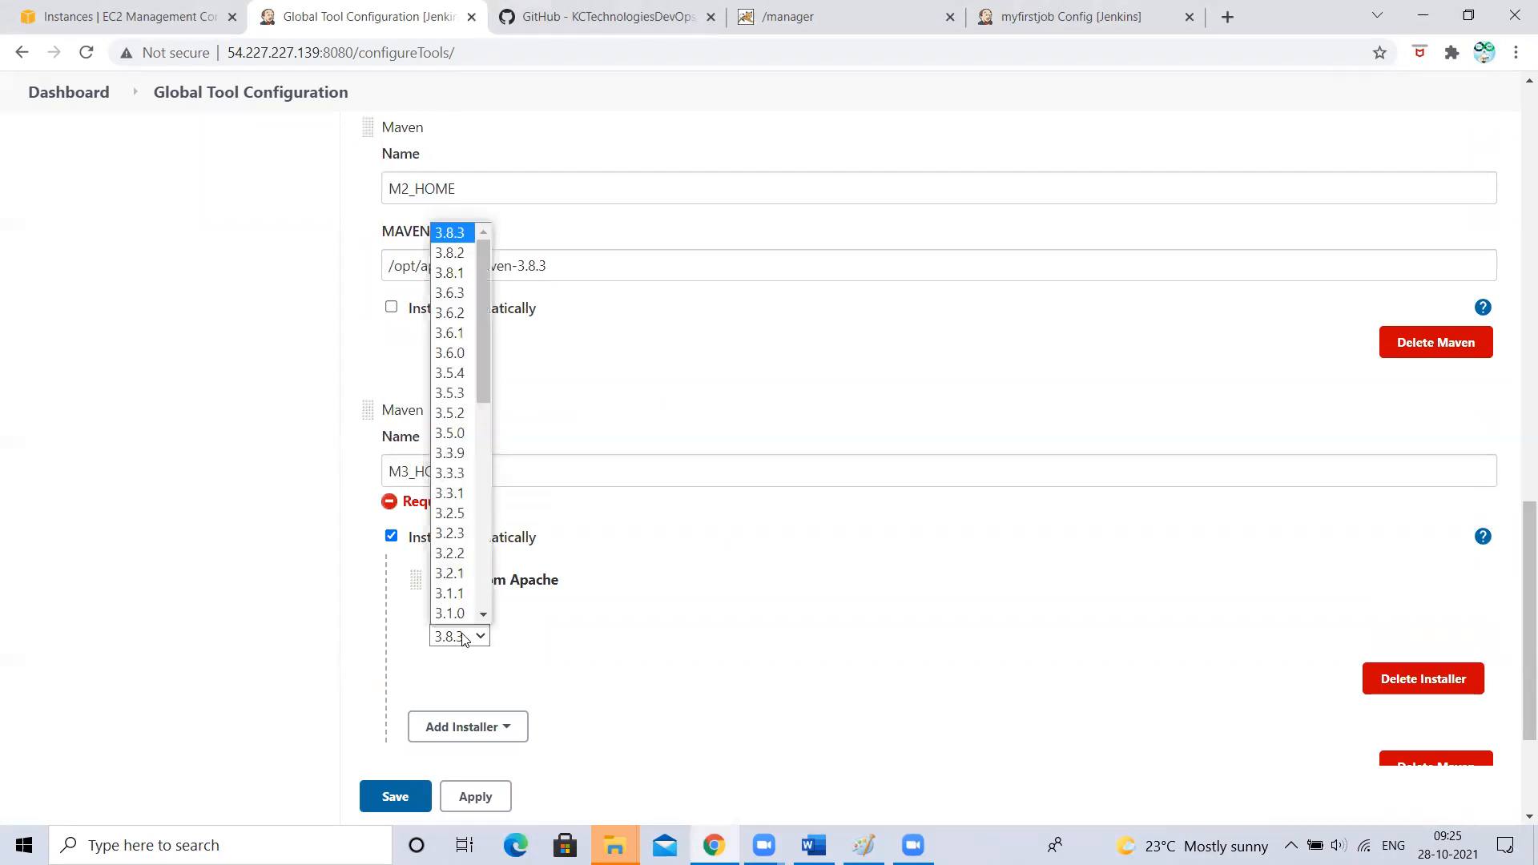
click(449, 270)
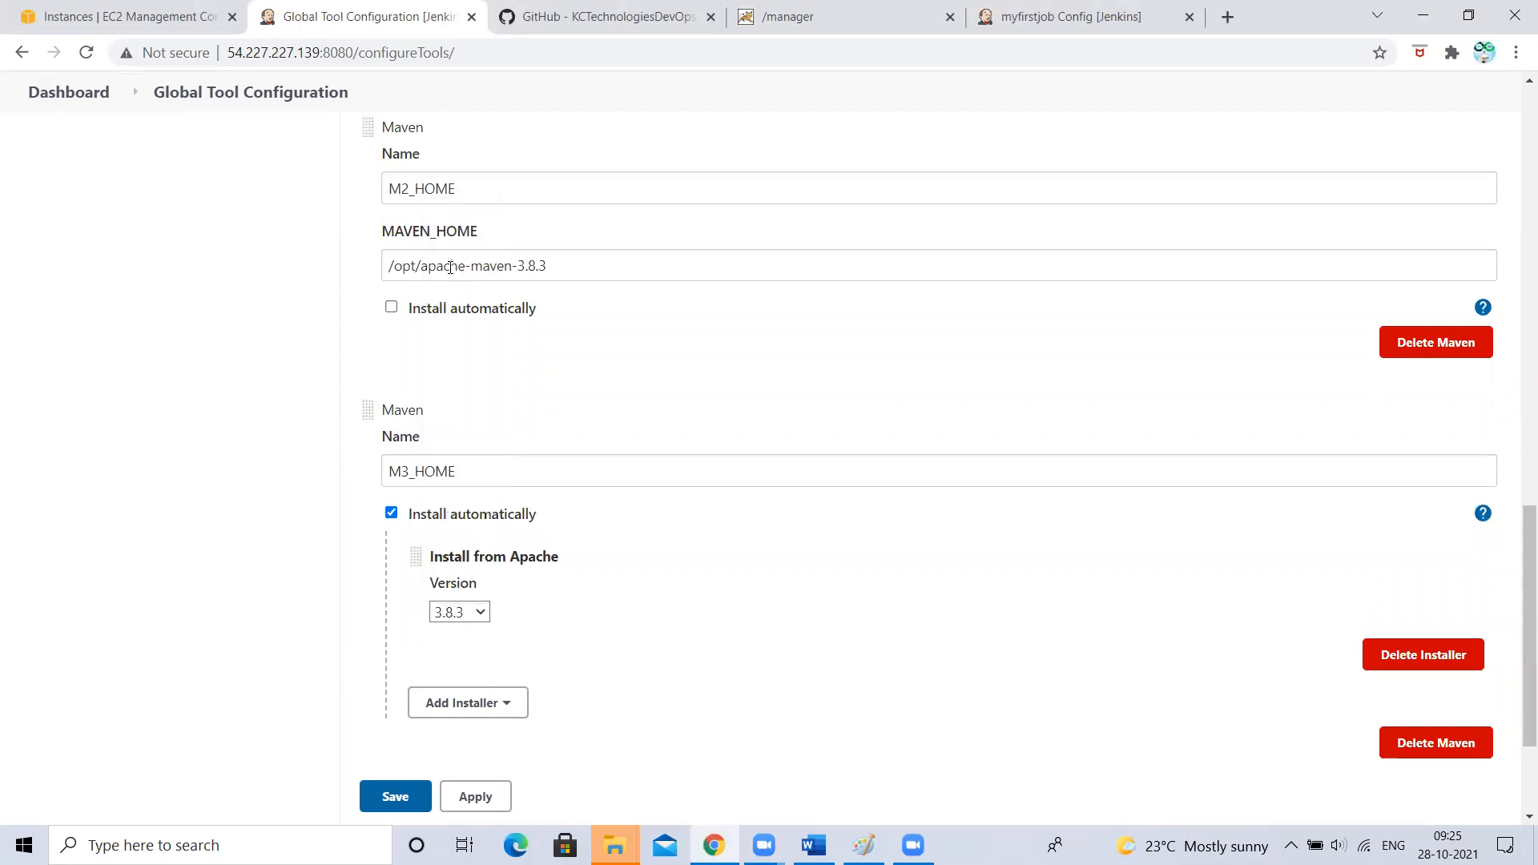
click(228, 473)
scroll(346, 641, down, 2)
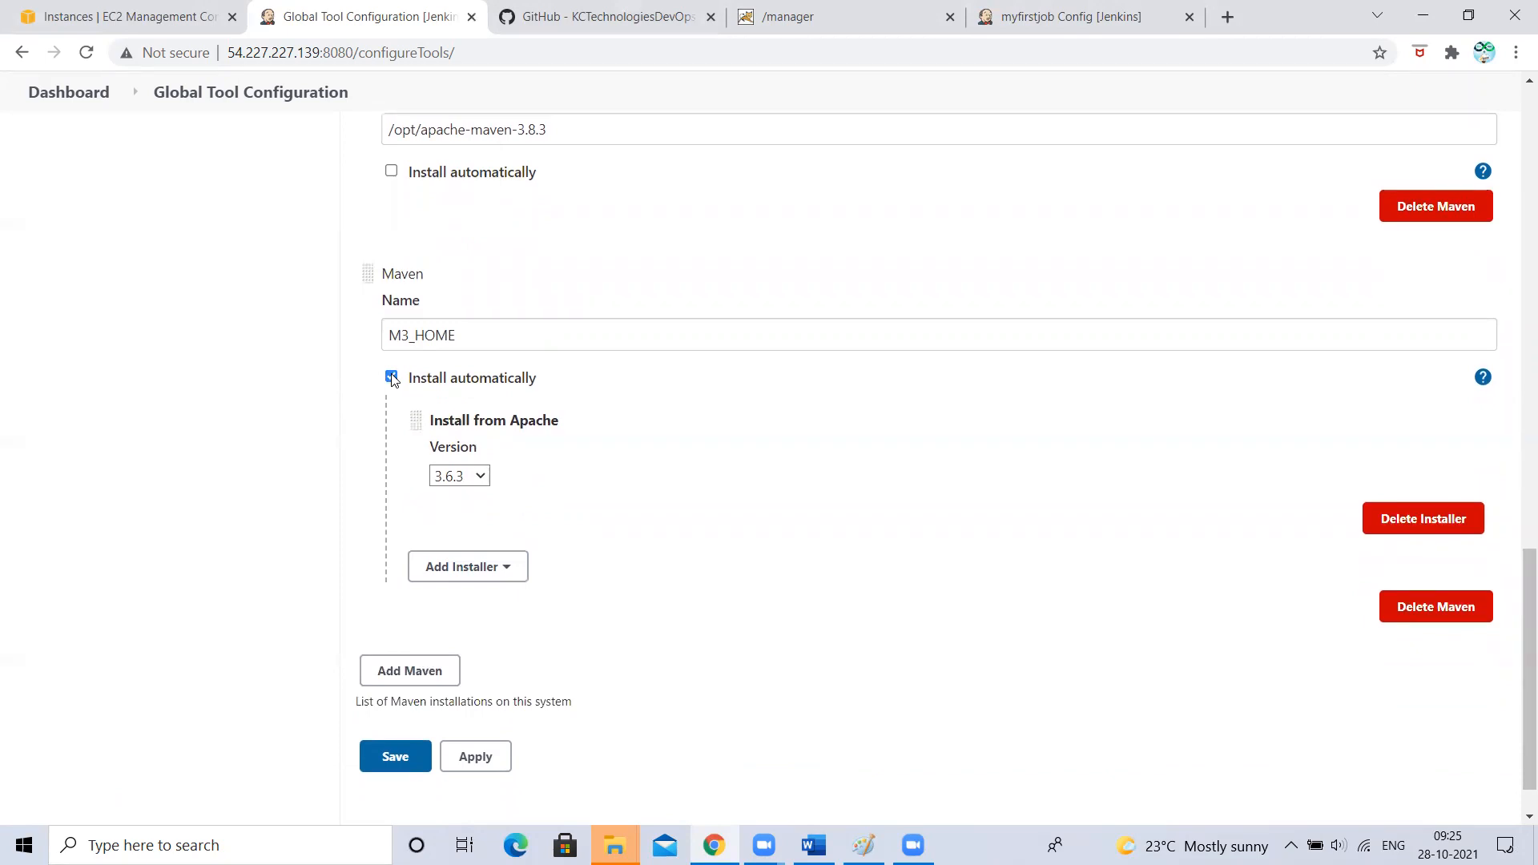
- Switch to a manual Maven home, copying M2_HOME's path and changing it to /opt/apache-maven-3.6.3
click(392, 377)
drag(393, 195, 560, 185)
click(559, 185)
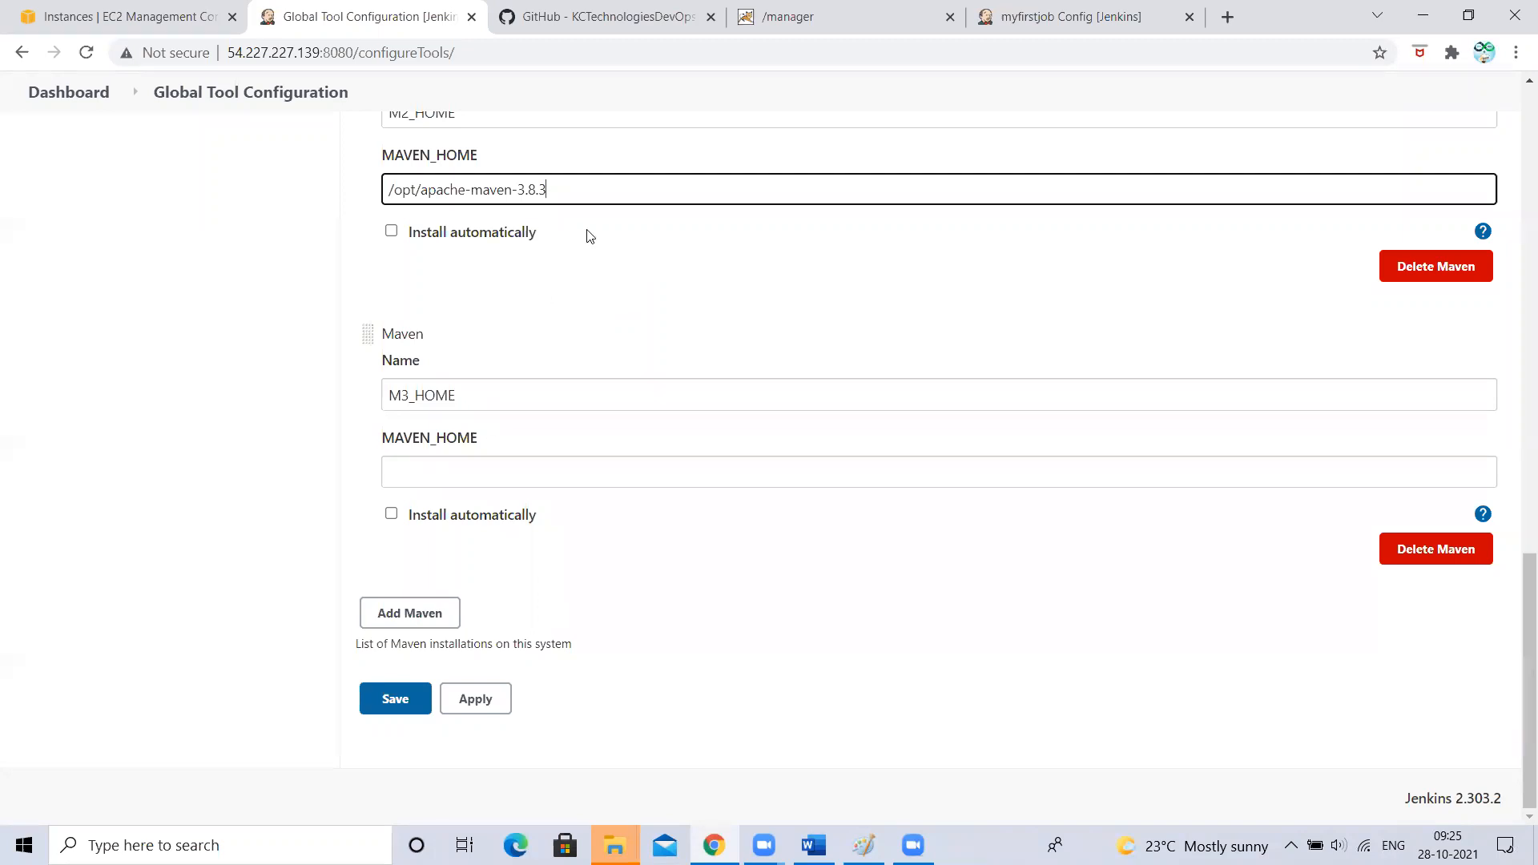
drag(570, 189, 364, 187)
key(ctrl+c)
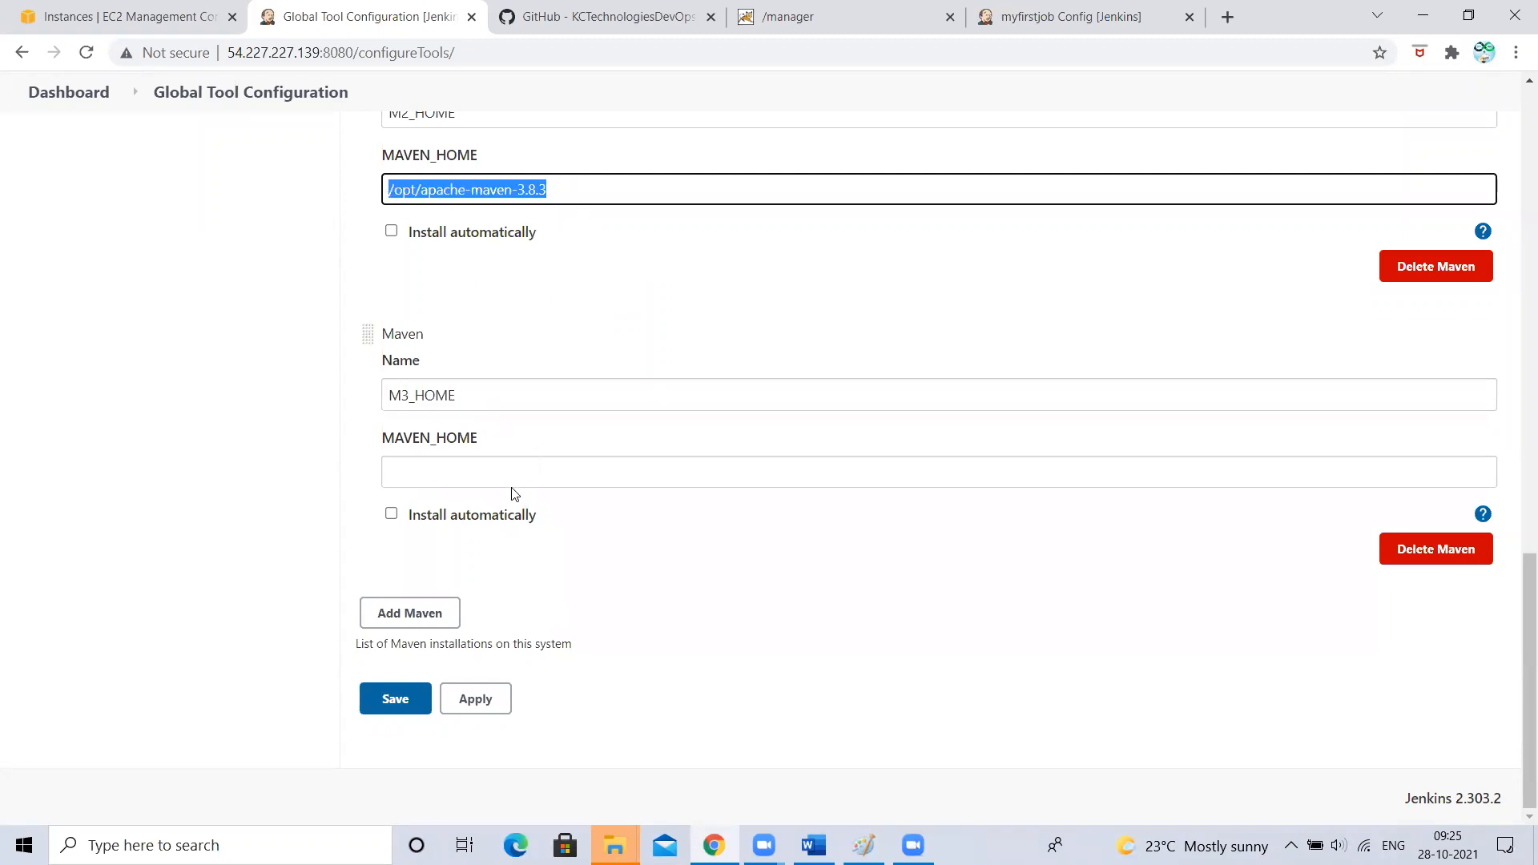
click(449, 473)
key(ctrl+v)
click(534, 473)
key(BackSpace)
text(6)
click(143, 508)
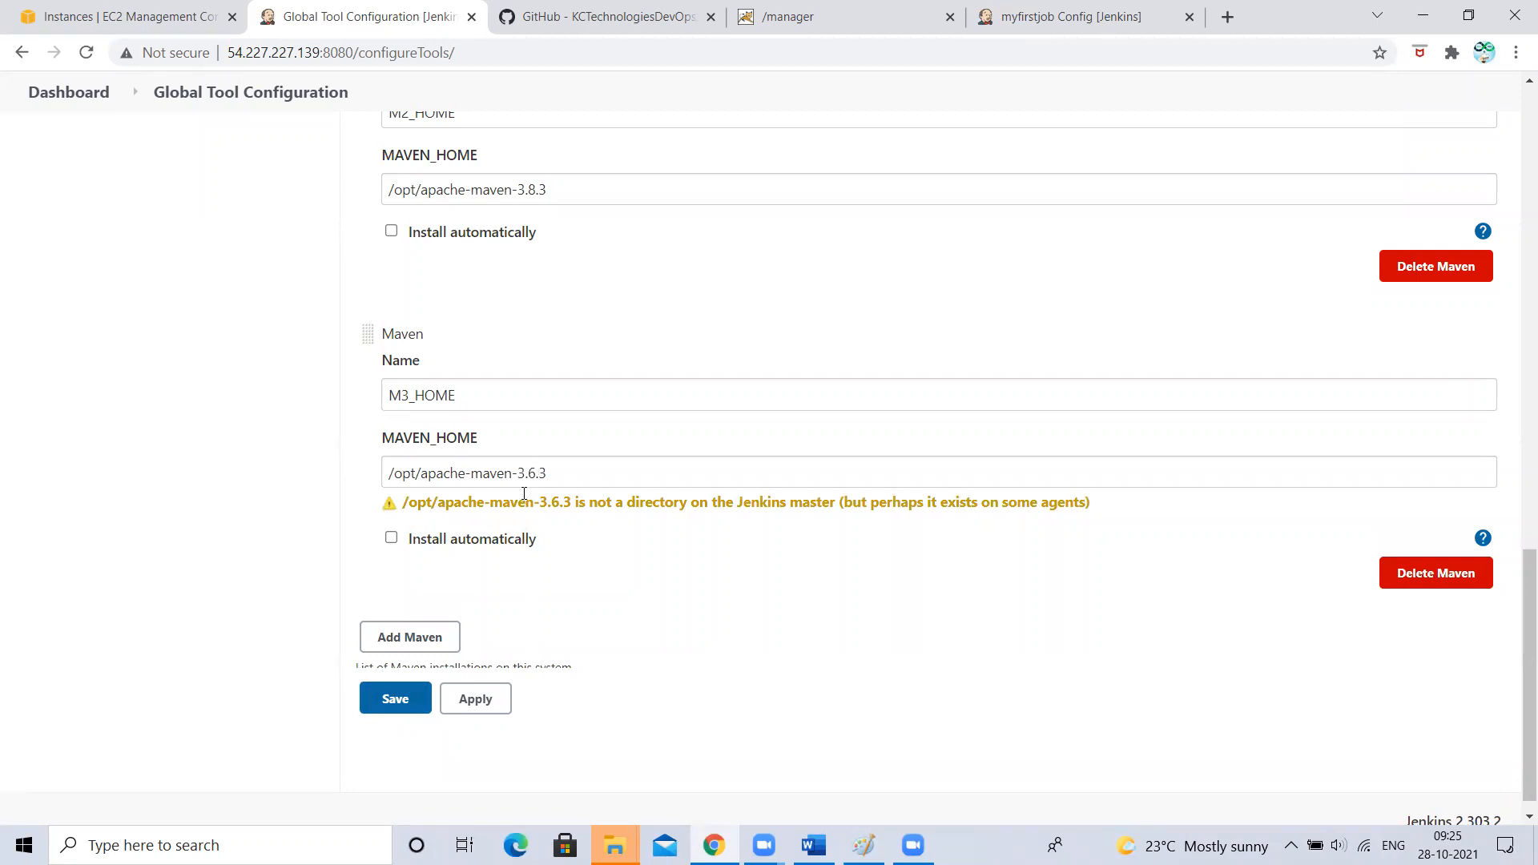
- Save the Maven installations despite the not-a-directory warning
drag(552, 503, 729, 500)
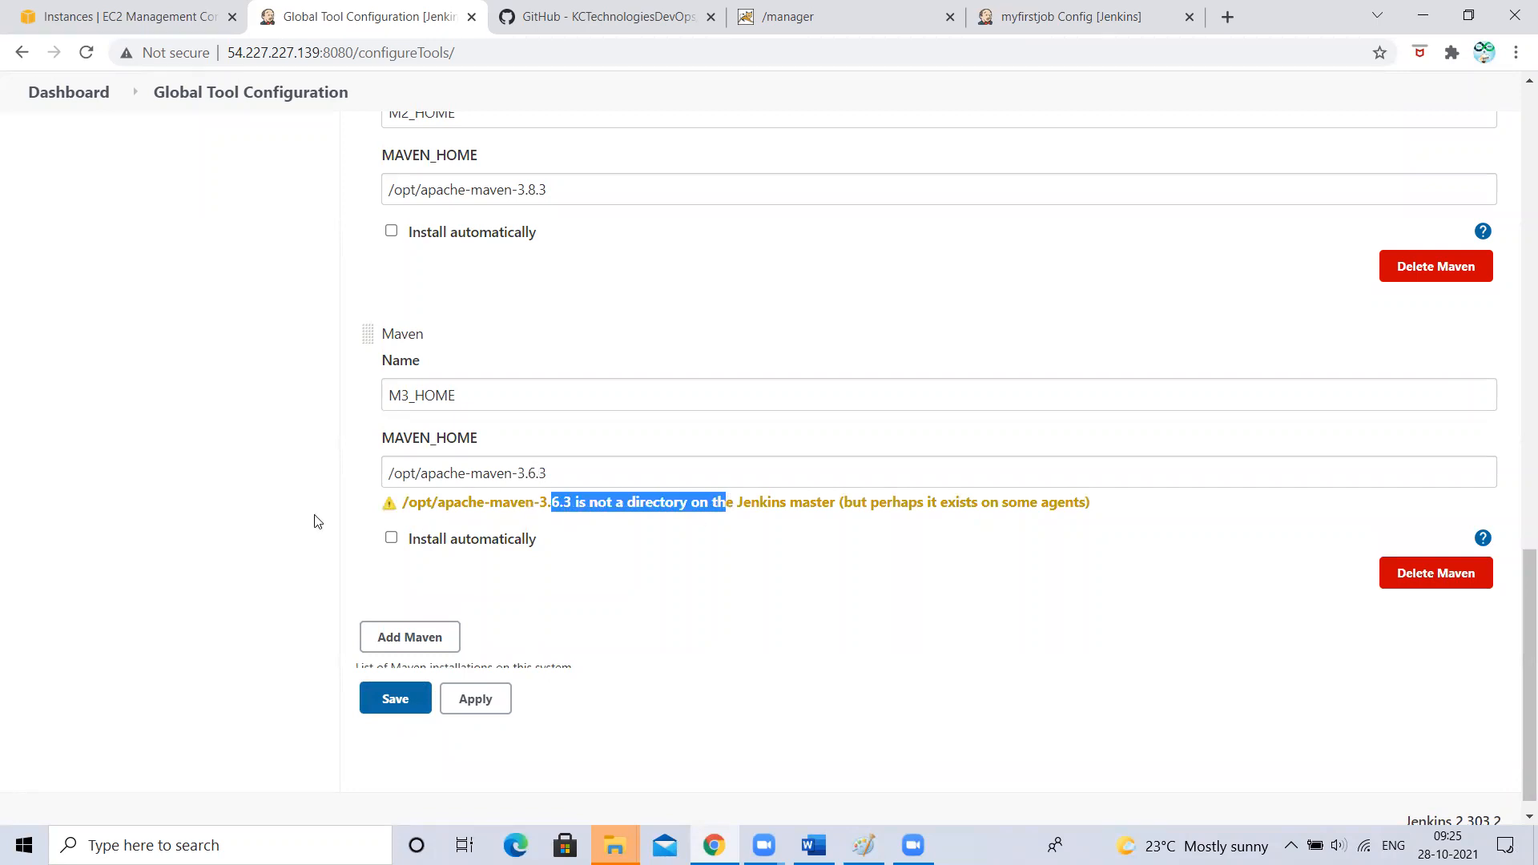
click(35, 431)
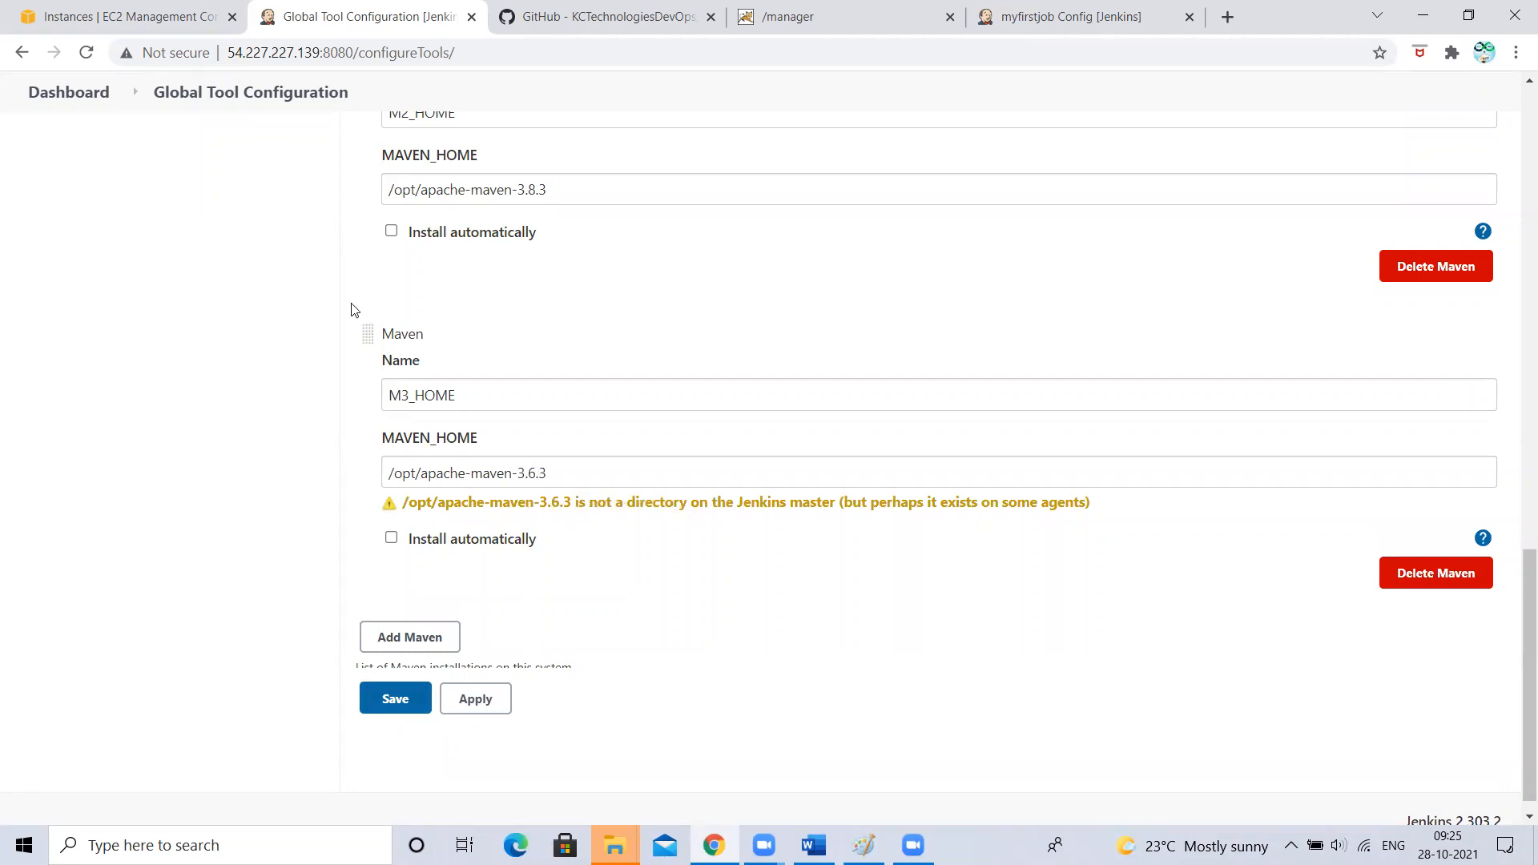
click(396, 699)
- Reload myfirstjob, then reopen Global Tool Configuration and expand Maven installations to see M2_HOME and M3_HOME
click(1043, 10)
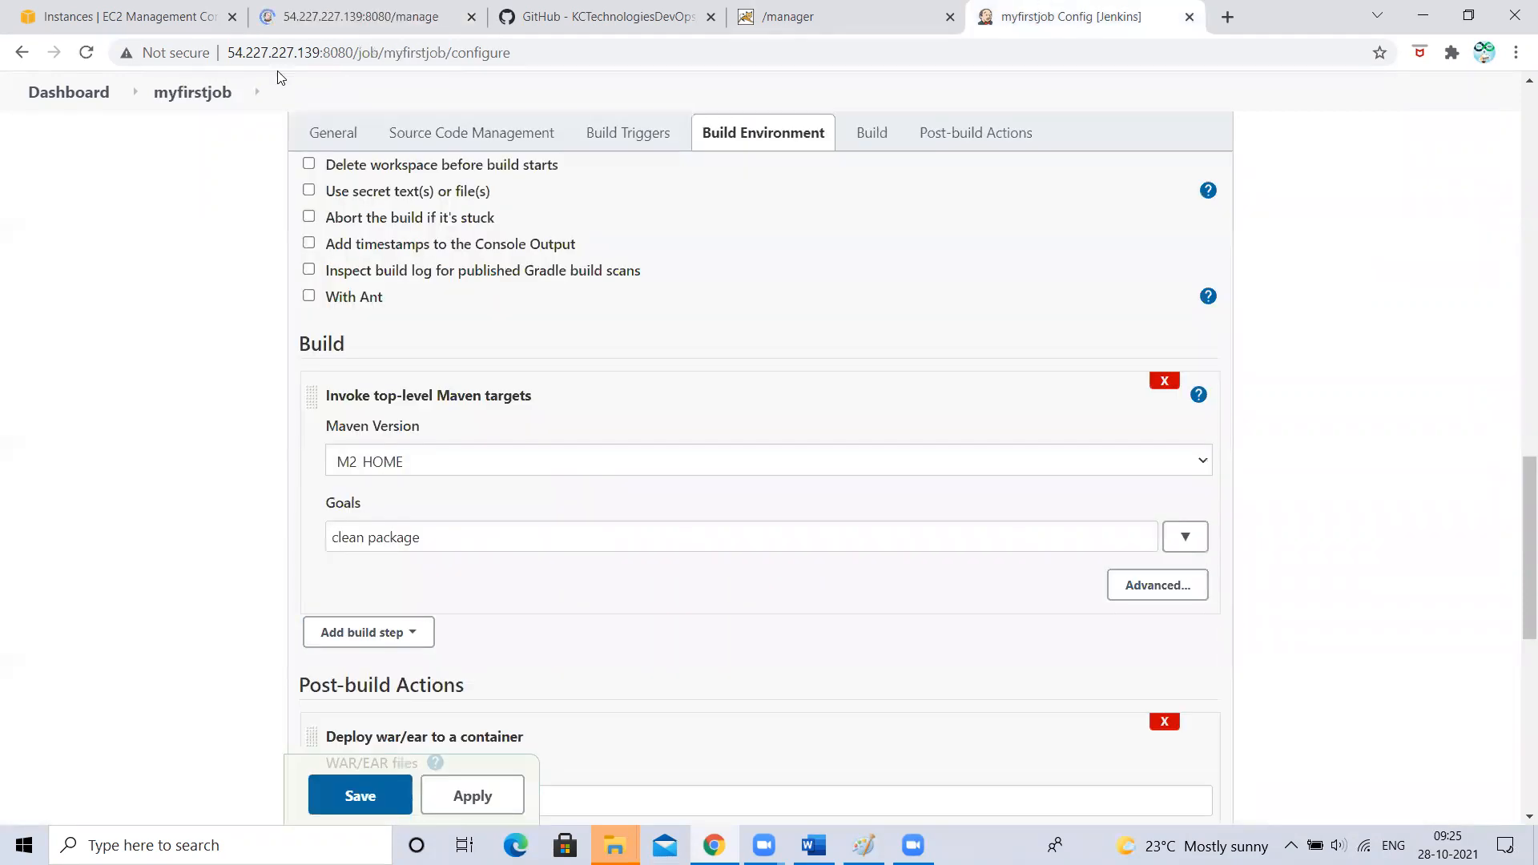
click(88, 53)
click(352, 16)
click(884, 443)
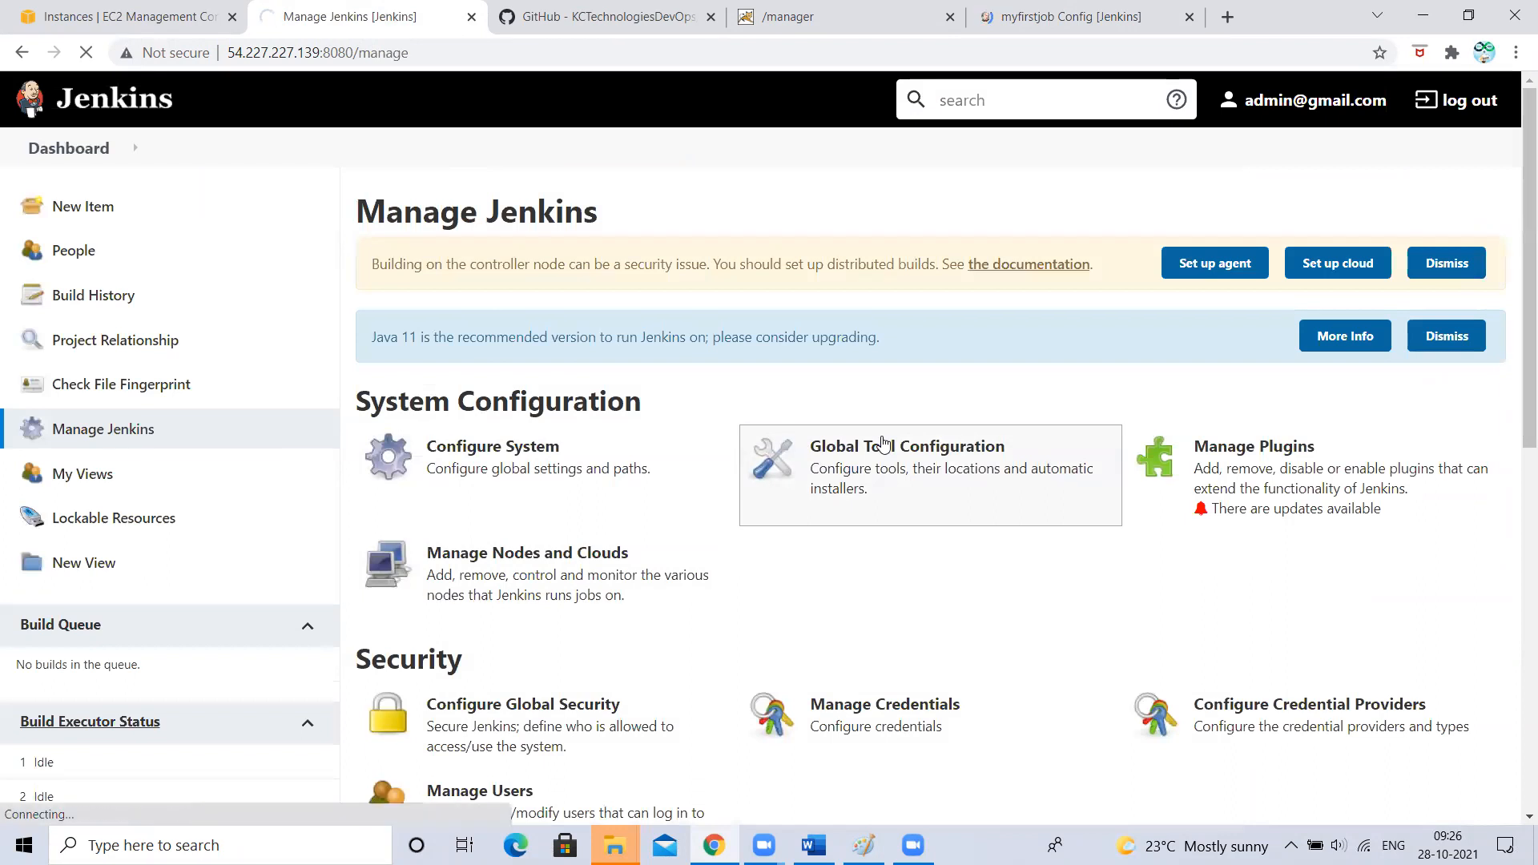
scroll(715, 550, down, 9)
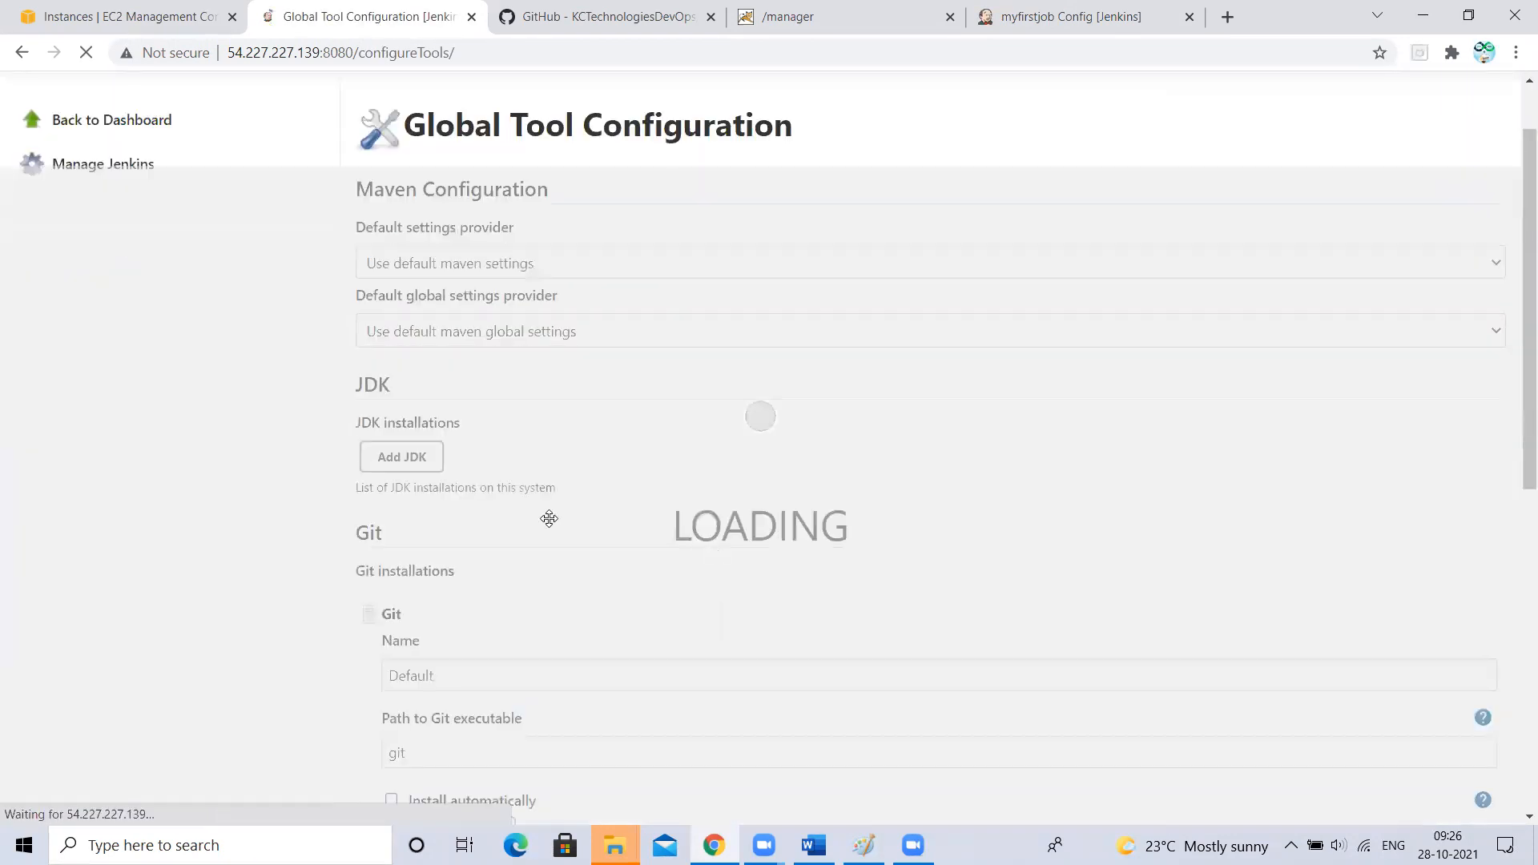
scroll(549, 518, down, 8)
click(415, 646)
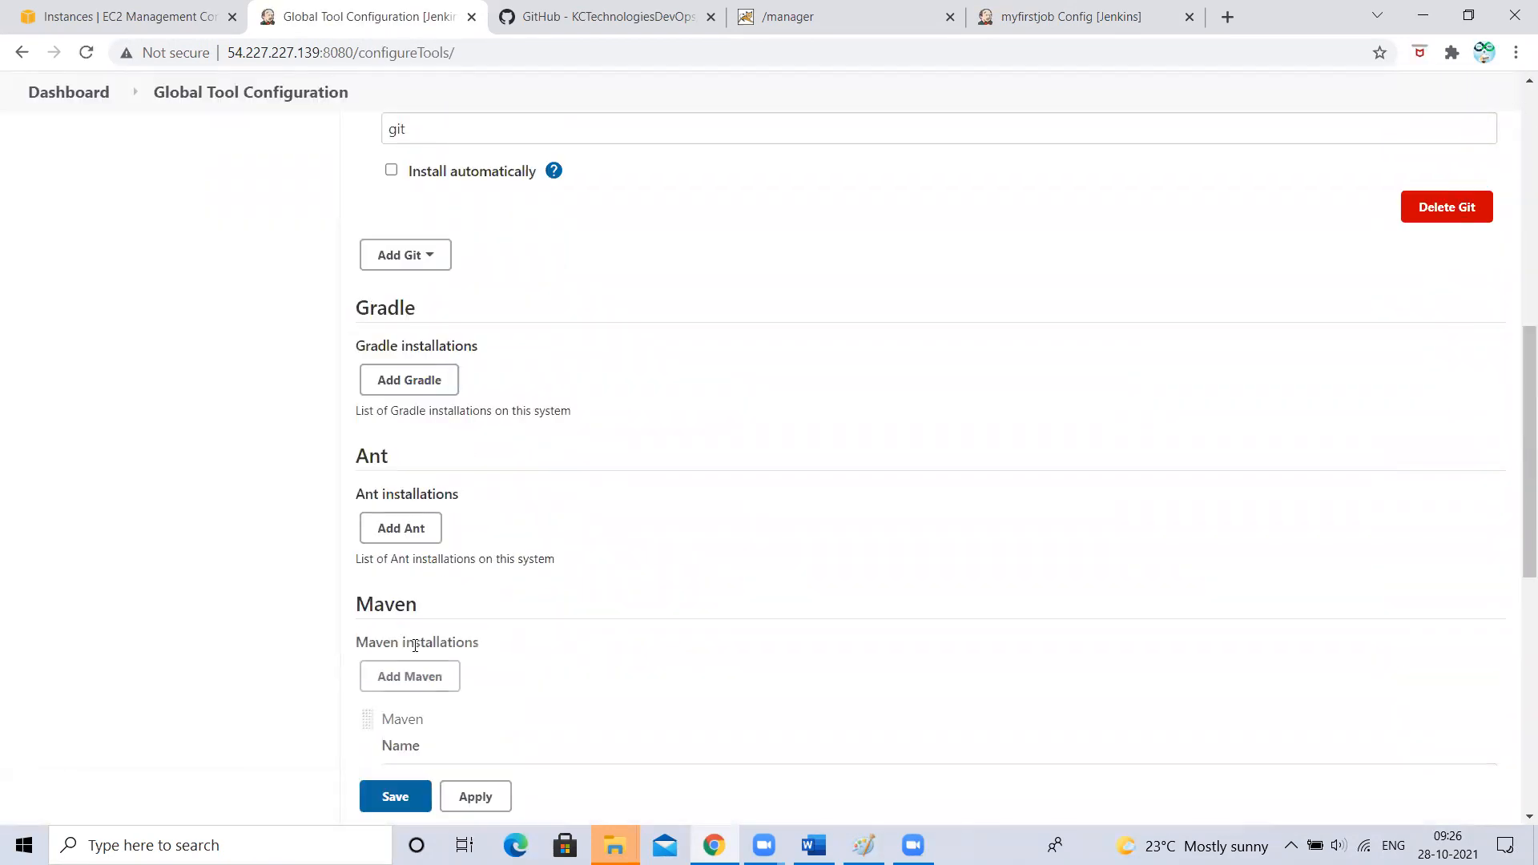
scroll(416, 601, down, 5)
scroll(466, 639, down, 2)
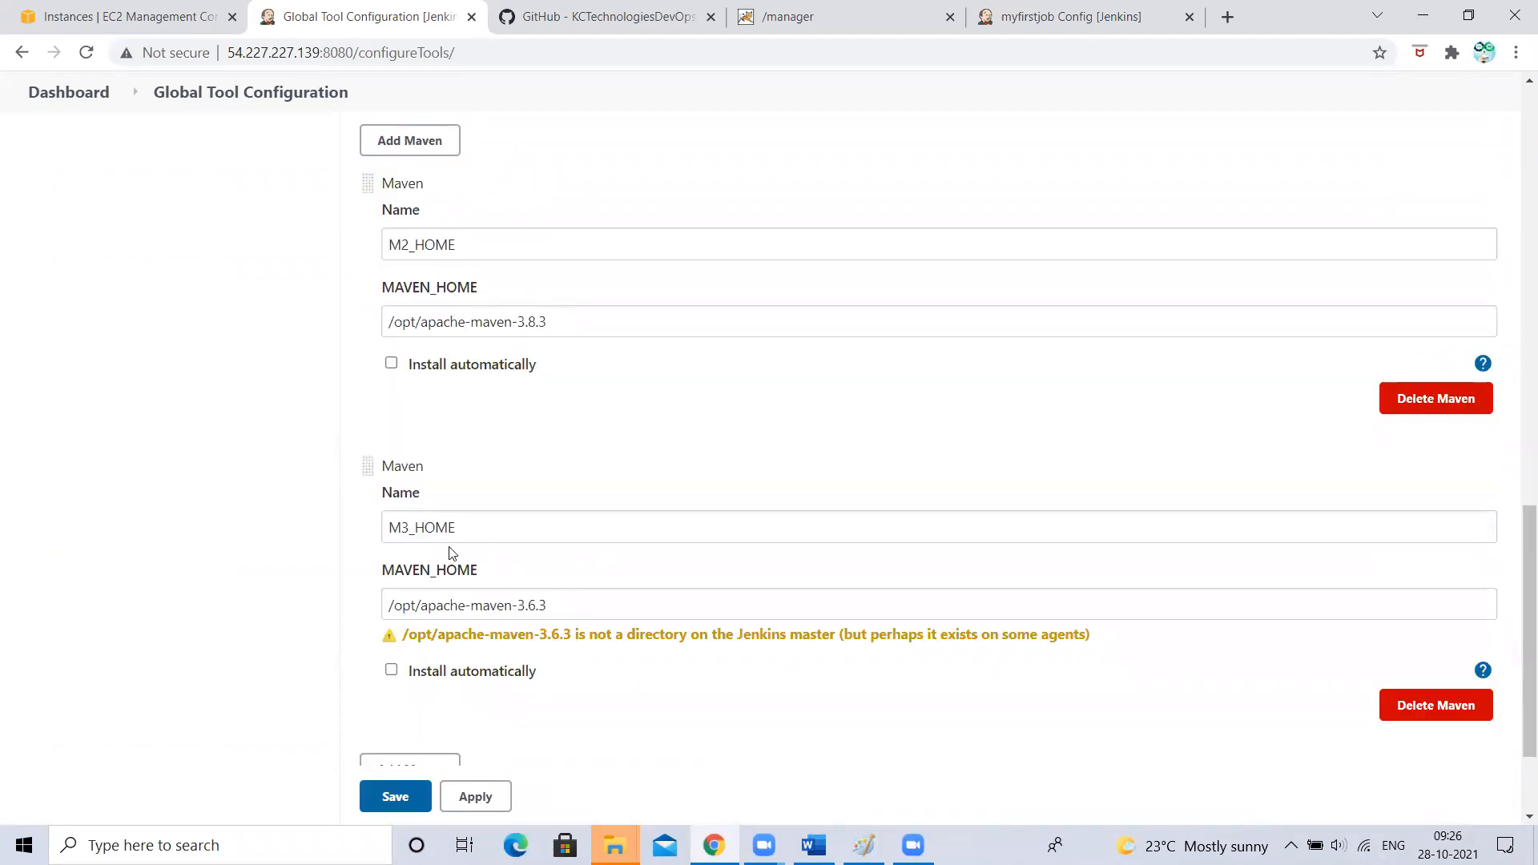
- In myfirstjob's Build step, open Maven Version and keep M2_HOME selected
click(1052, 14)
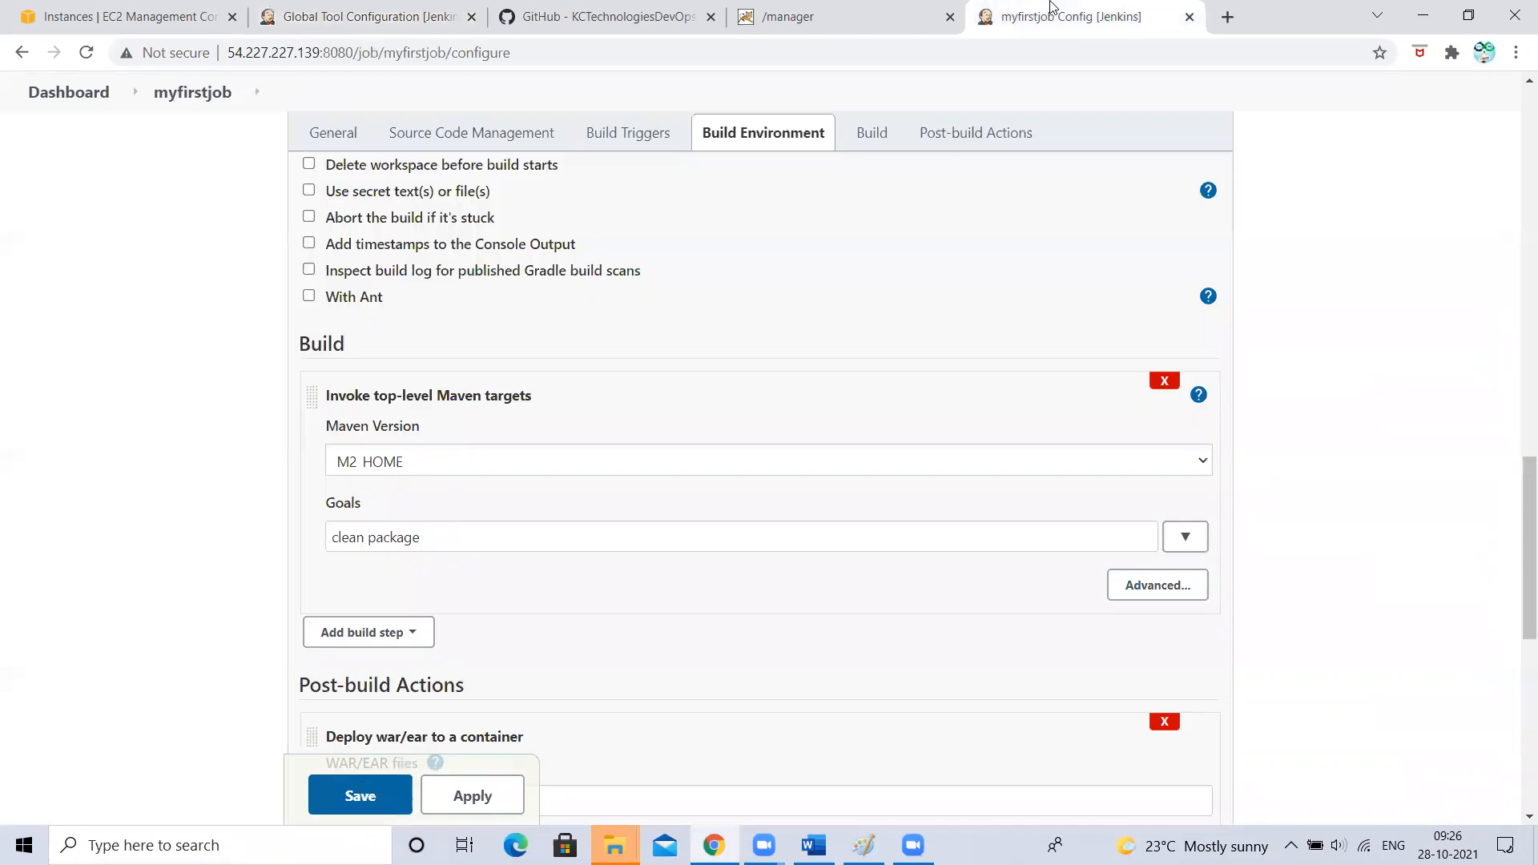
scroll(469, 516, down, 2)
scroll(470, 516, down, 4)
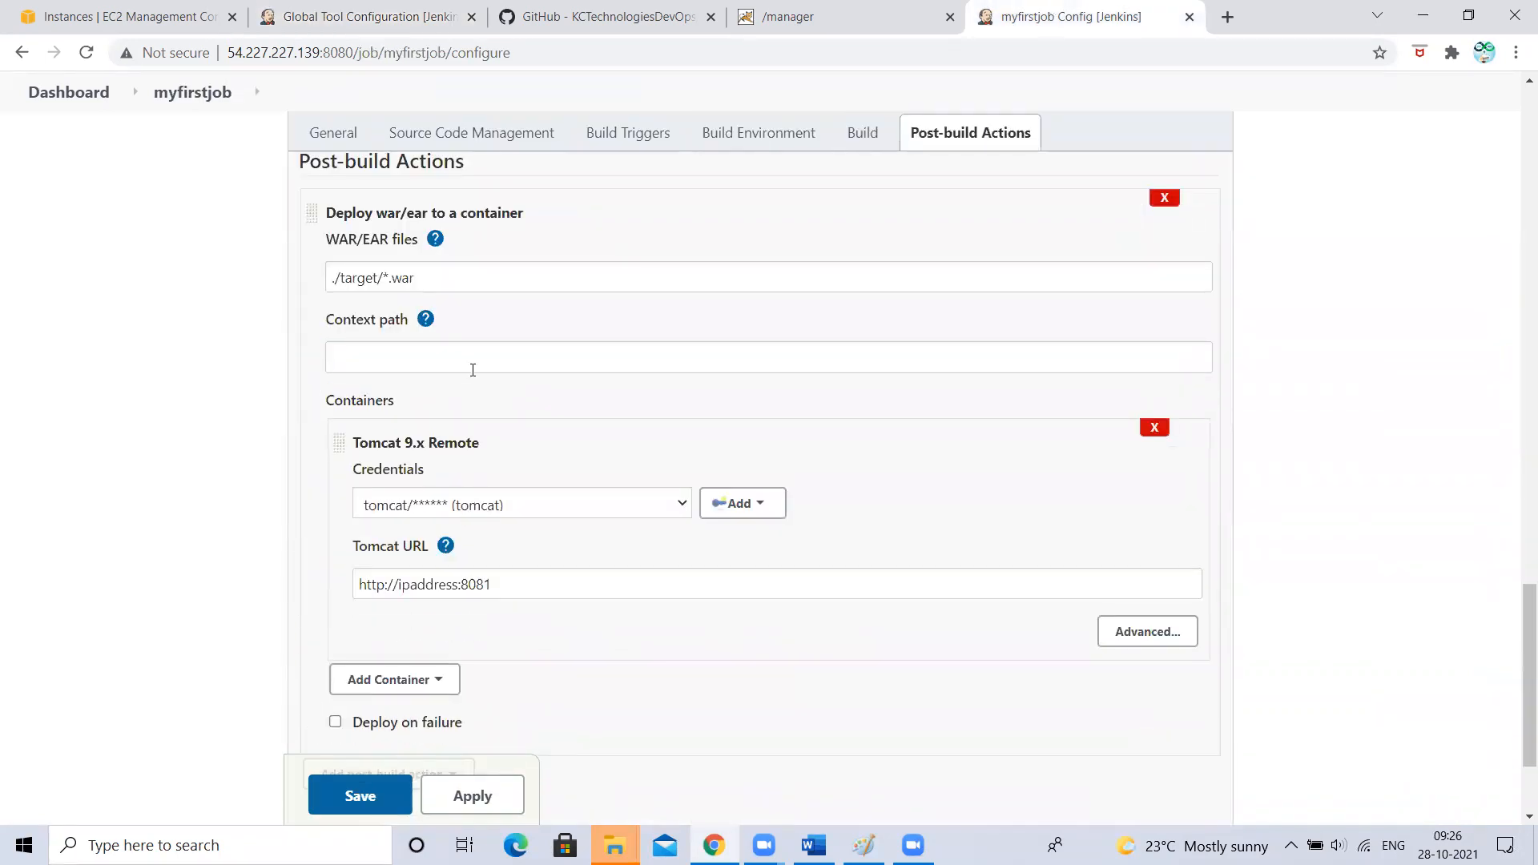
scroll(470, 368, up, 3)
scroll(472, 375, up, 1)
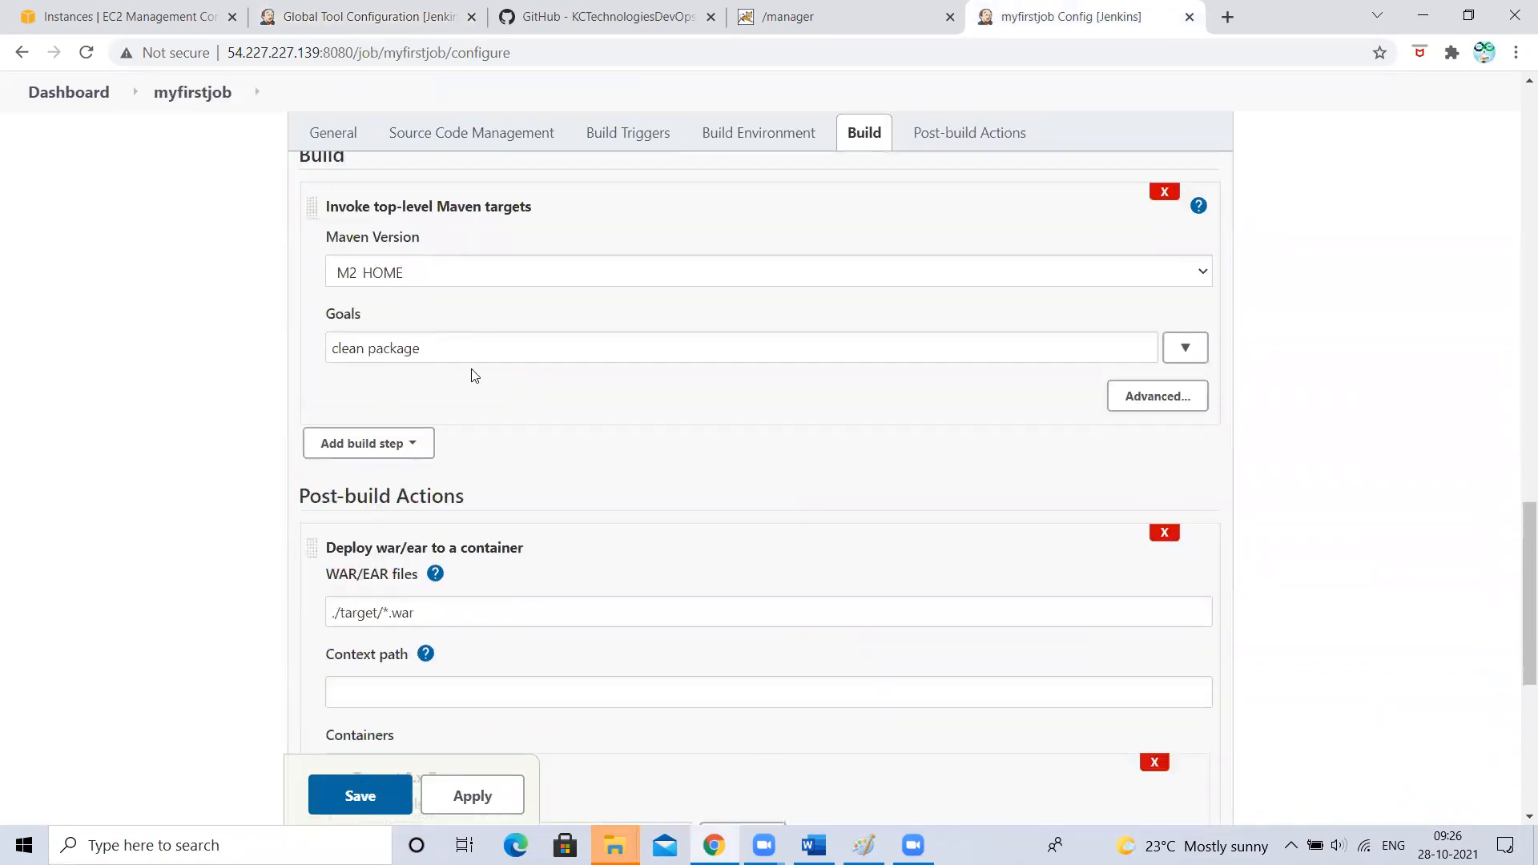
click(347, 272)
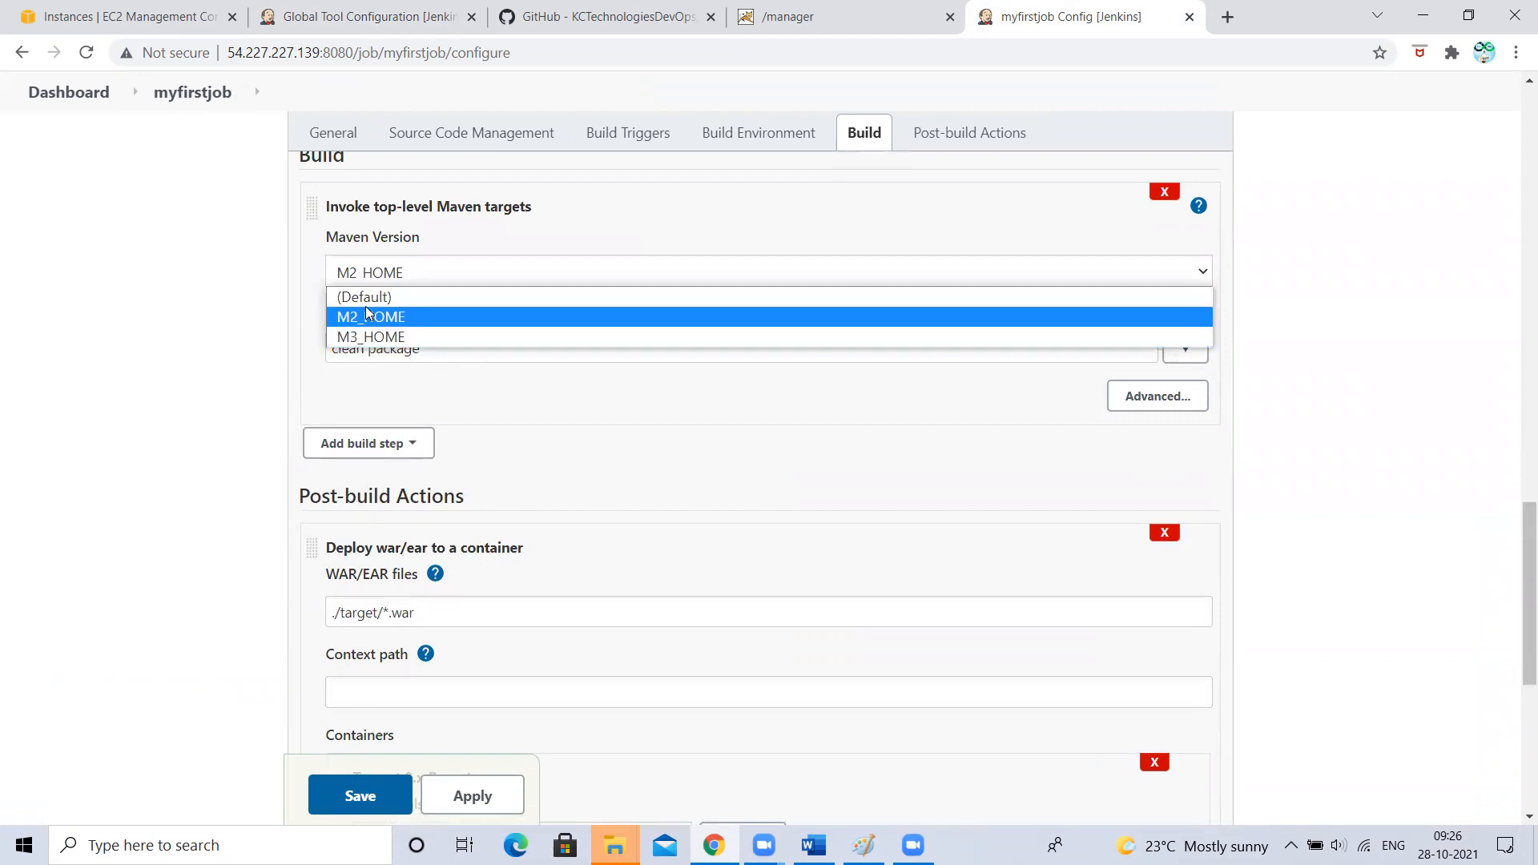
click(192, 325)
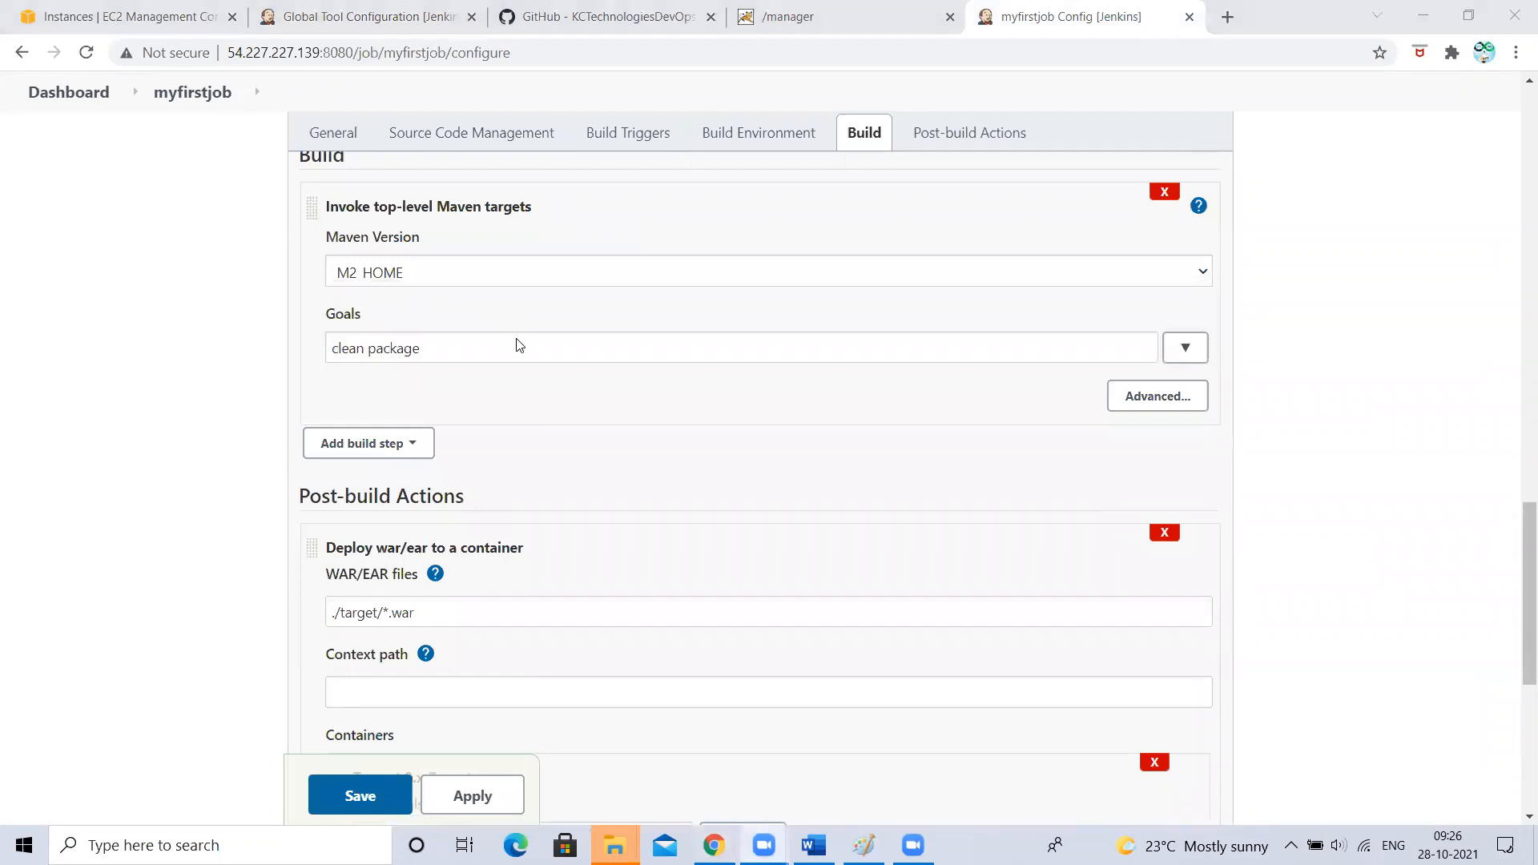
- Compare against Global Tool Configuration, highlighting the 3.8.3 version in M2_HOME's path
click(352, 11)
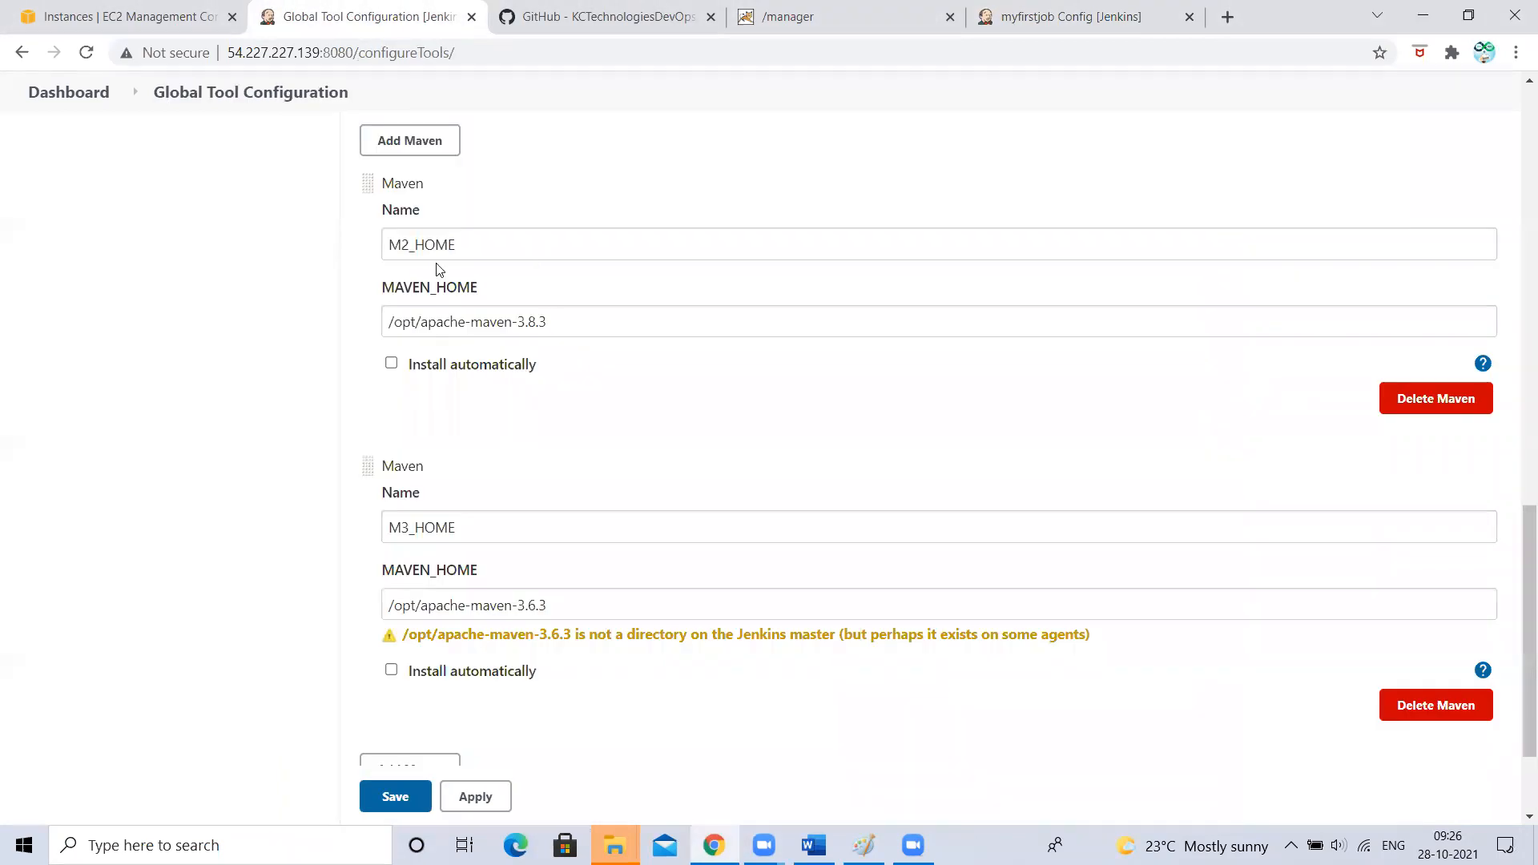
click(1045, 8)
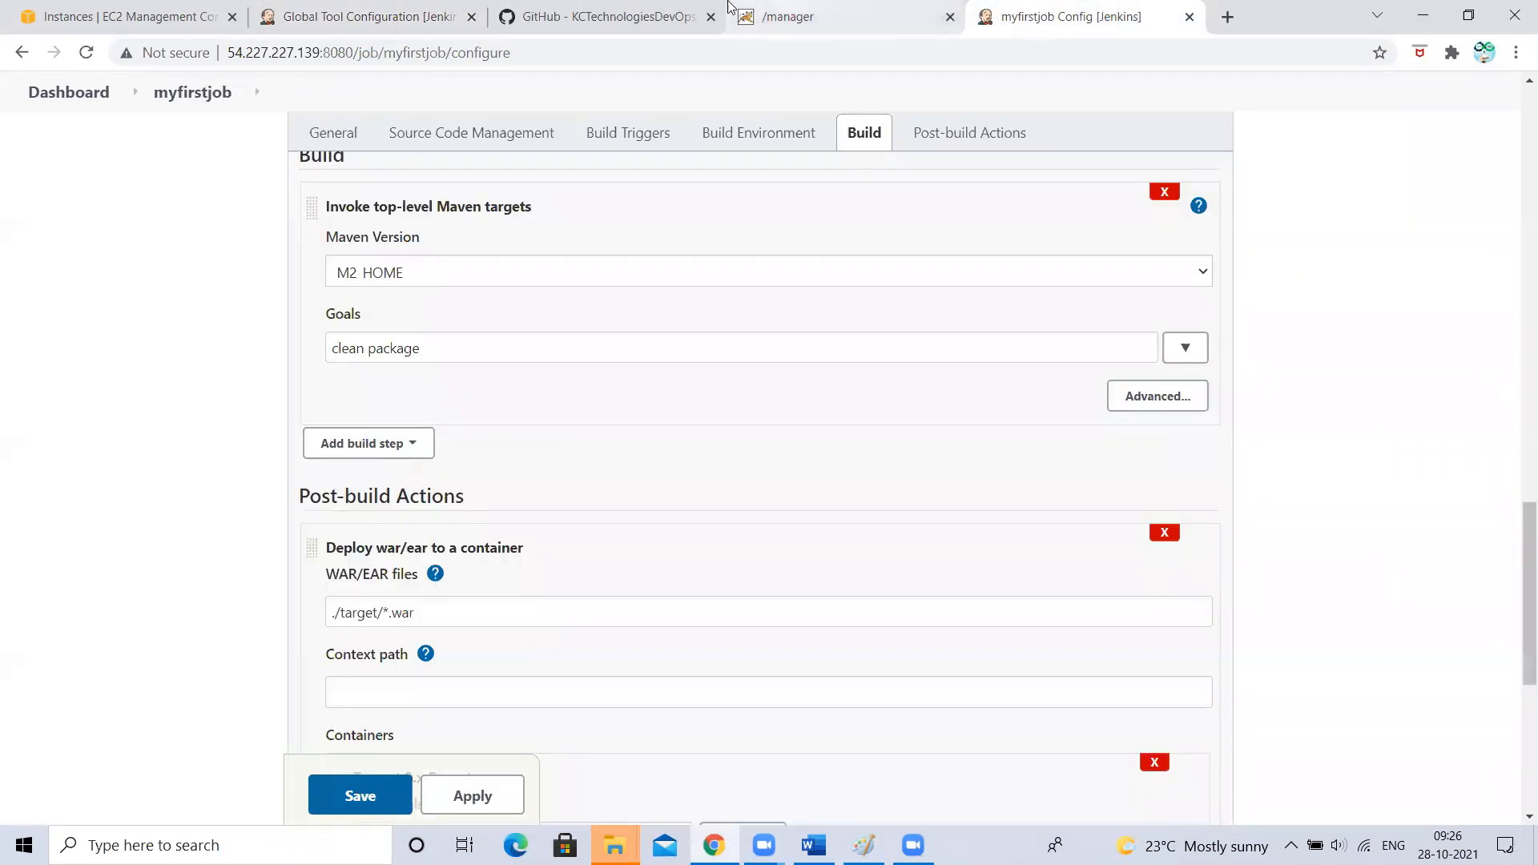
click(345, 12)
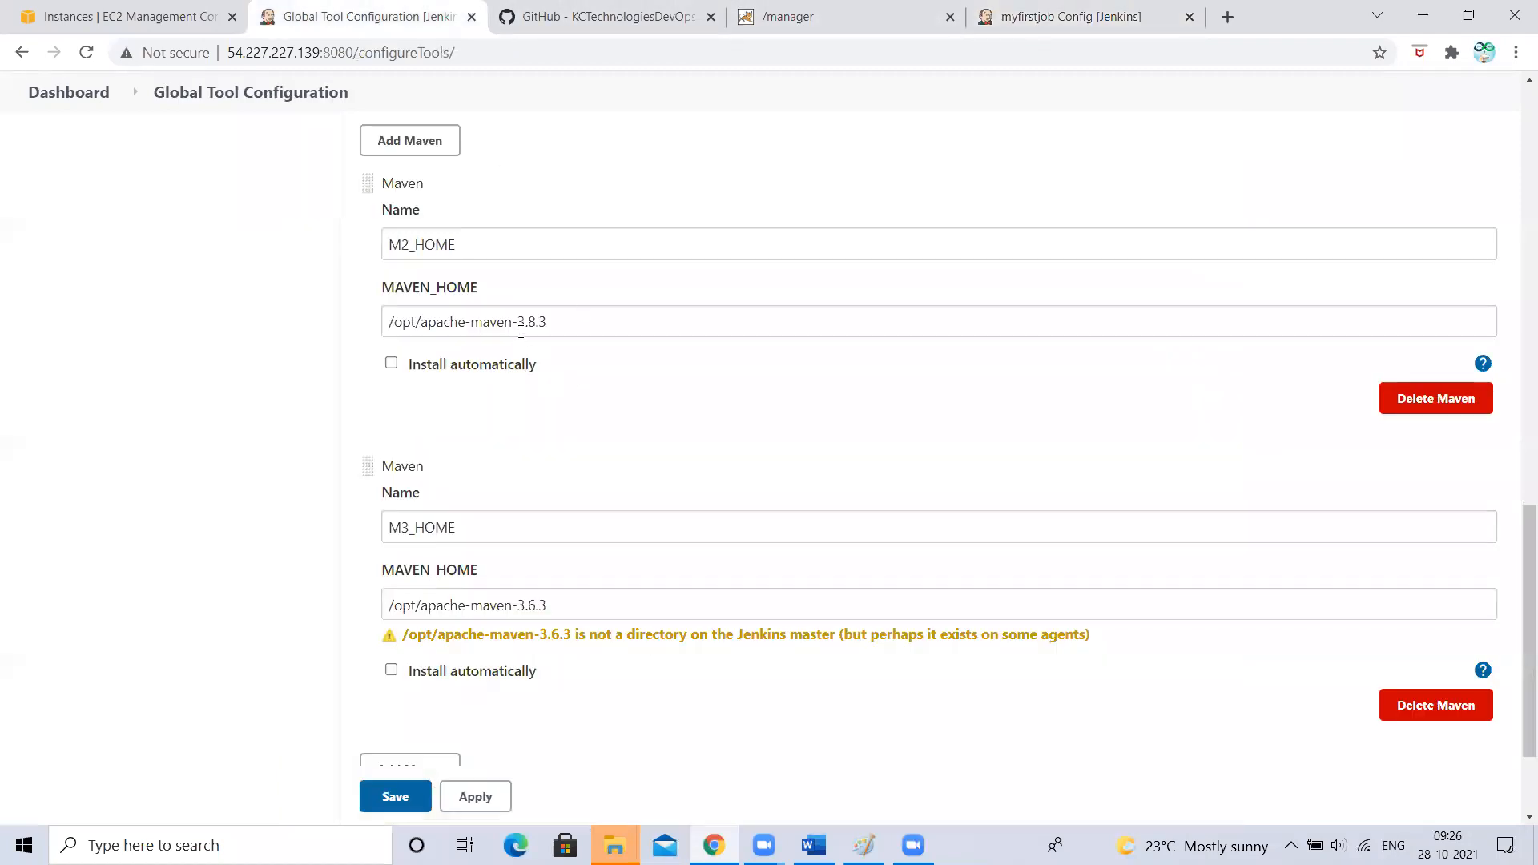
double_click(526, 325)
click(1022, 6)
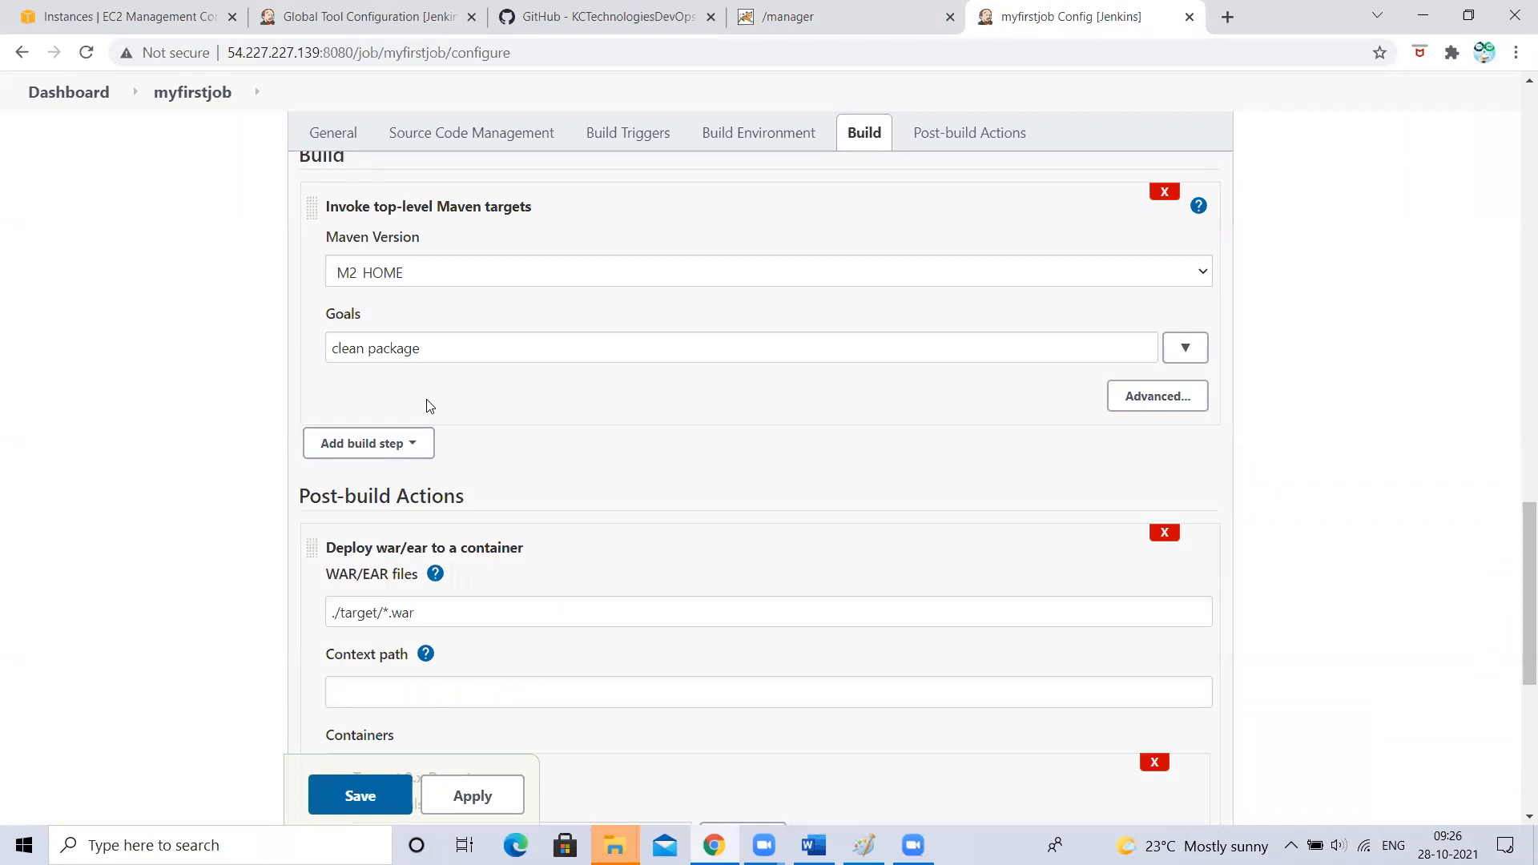
scroll(427, 406, up, 1)
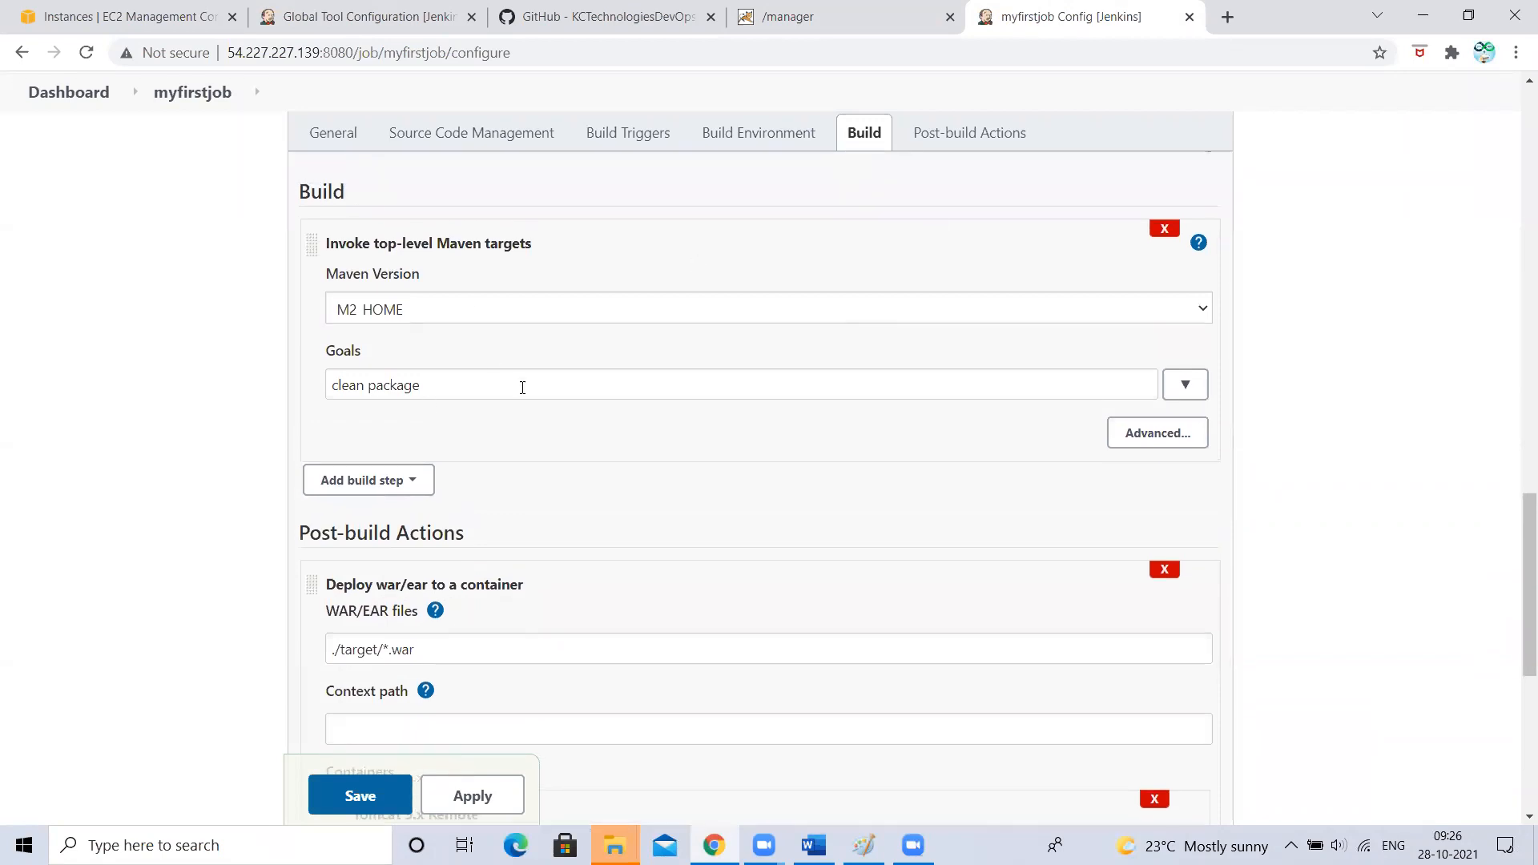
- Recheck that the job's Maven Version stays M2_HOME, ending on Global Tool Configuration
click(374, 319)
click(361, 350)
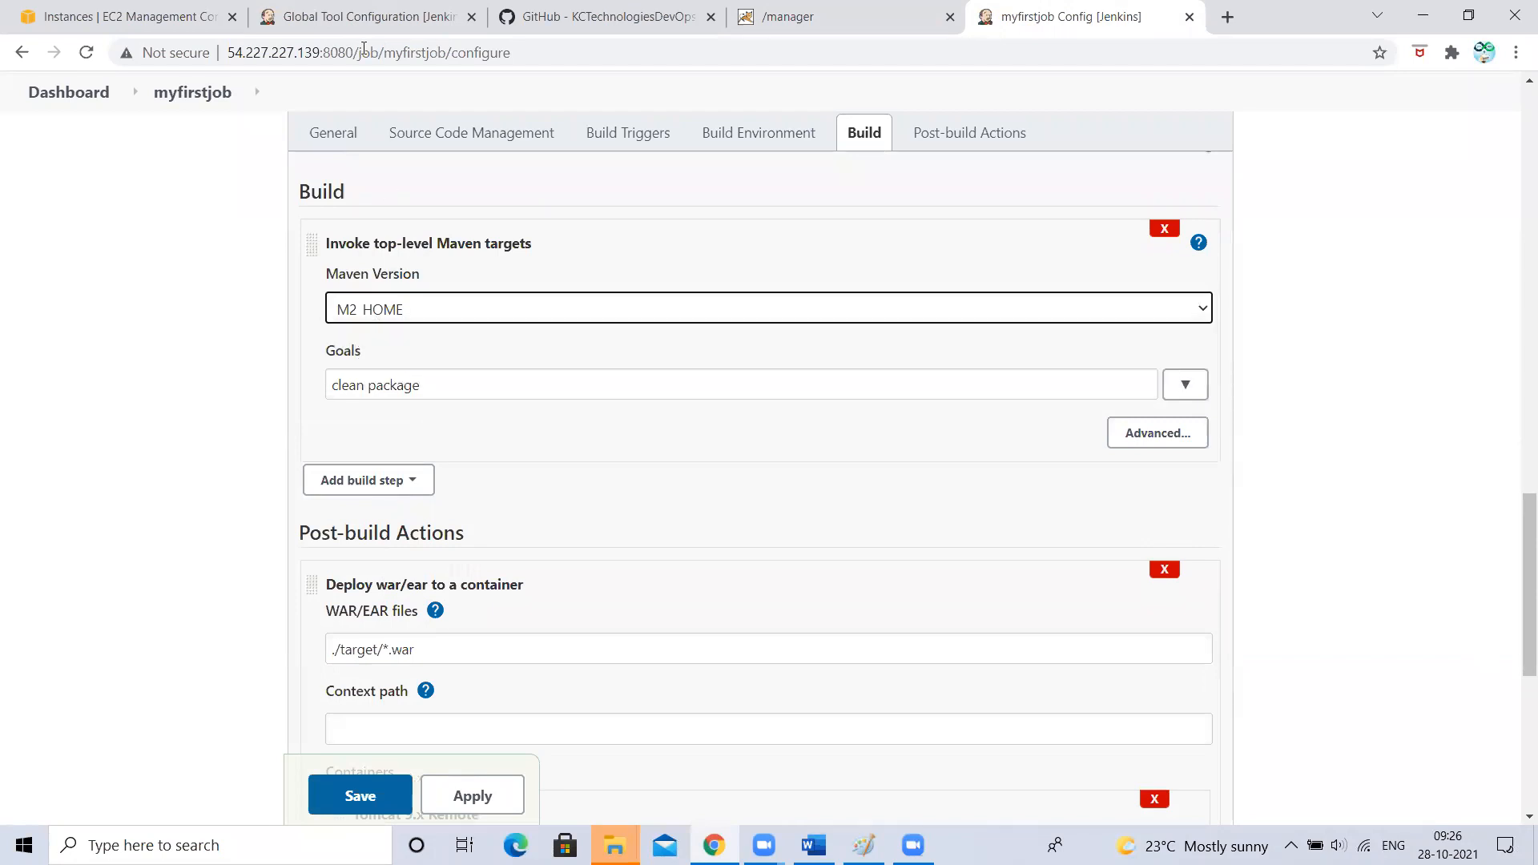
click(376, 16)
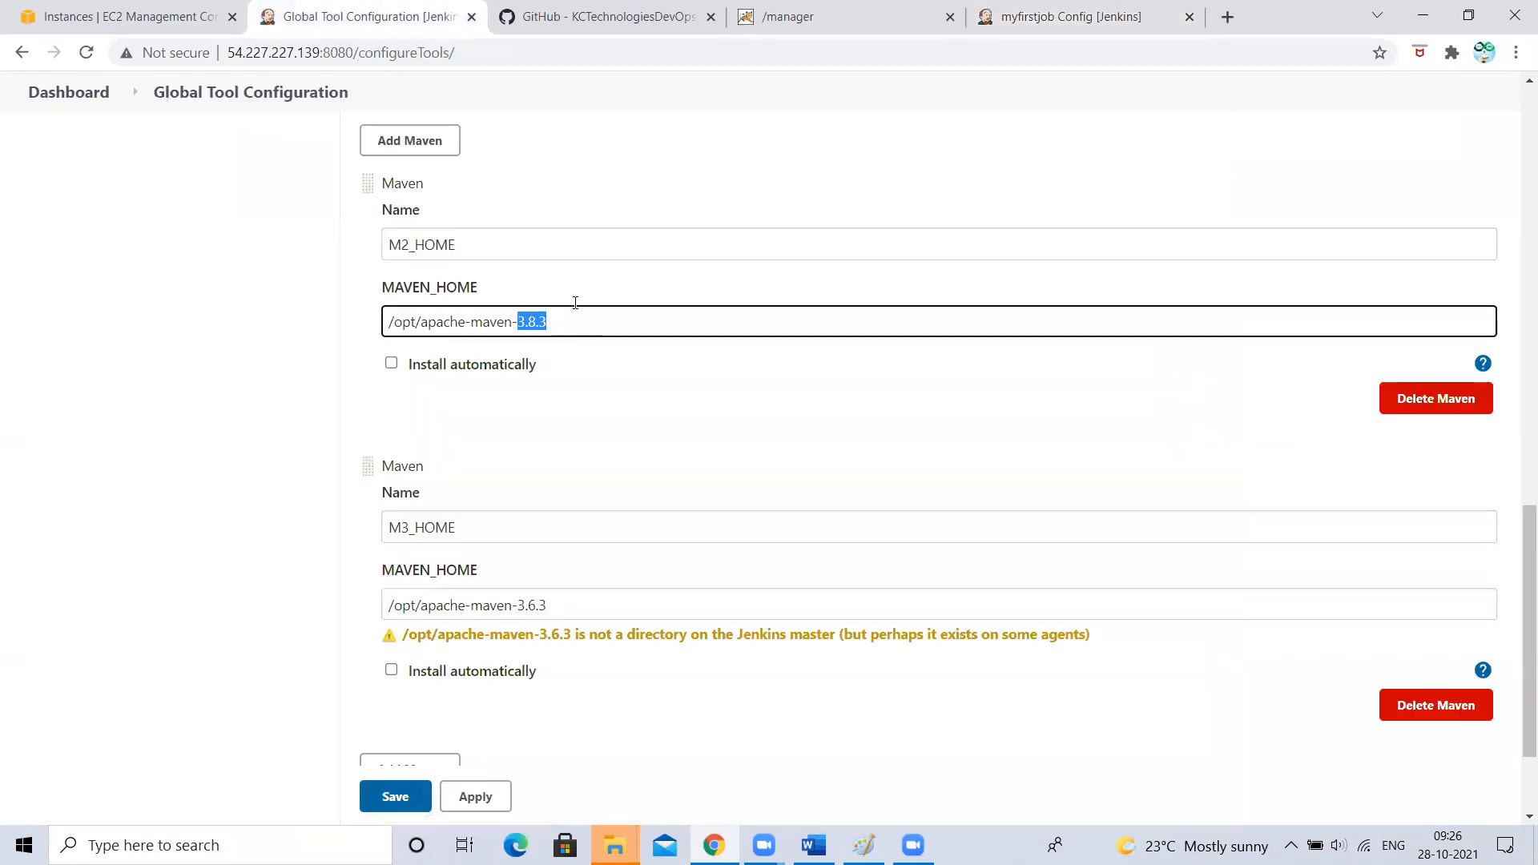
click(1083, 13)
click(382, 316)
click(415, 179)
click(377, 16)
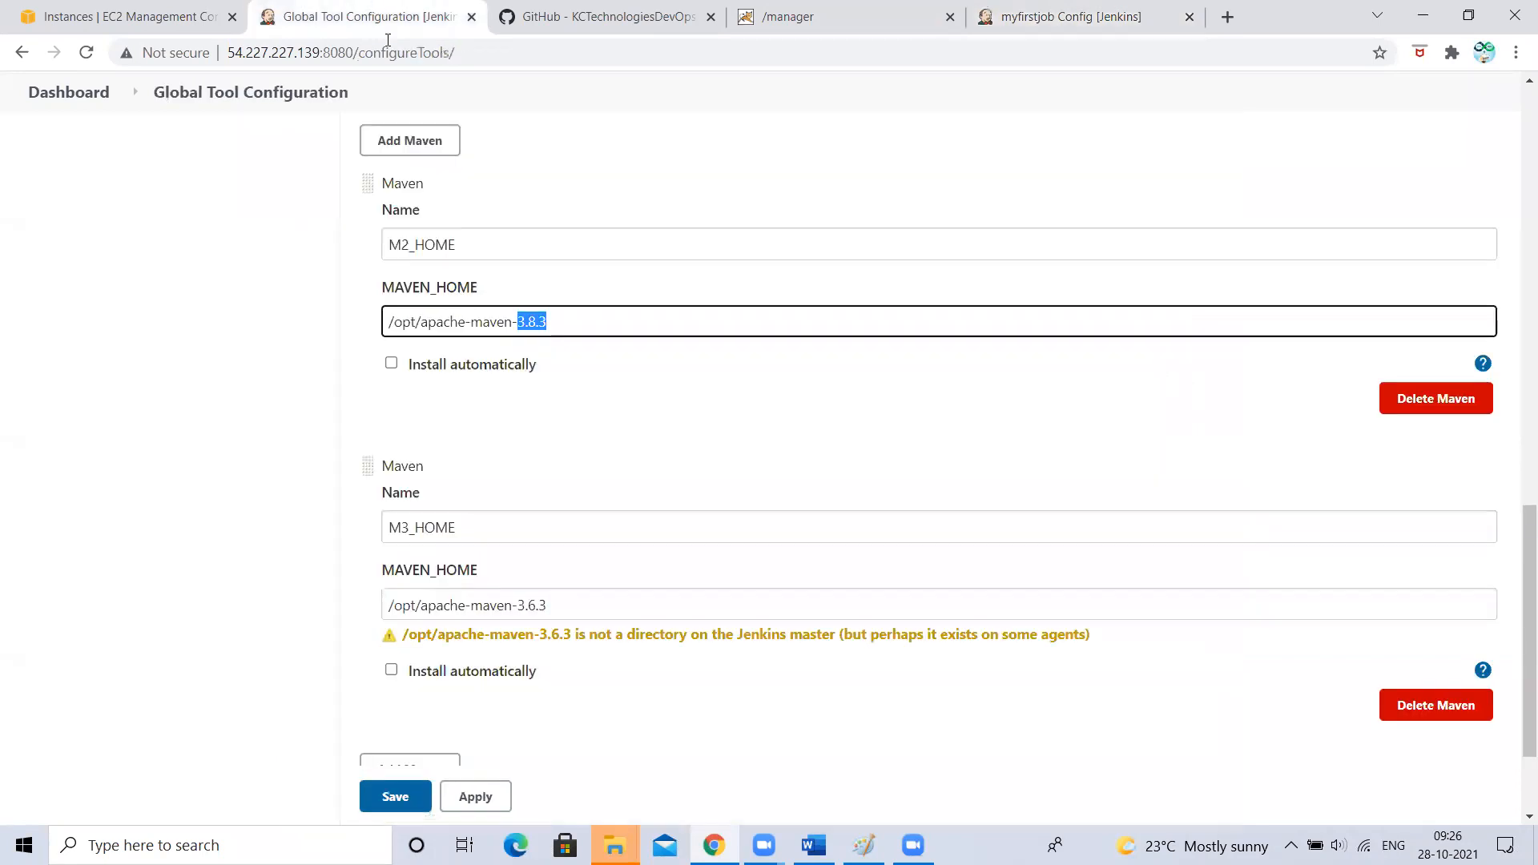
- Highlight the version in M3_HOME's path, visit the myfirstjob tab, and return to the Maven installations
drag(516, 606, 652, 594)
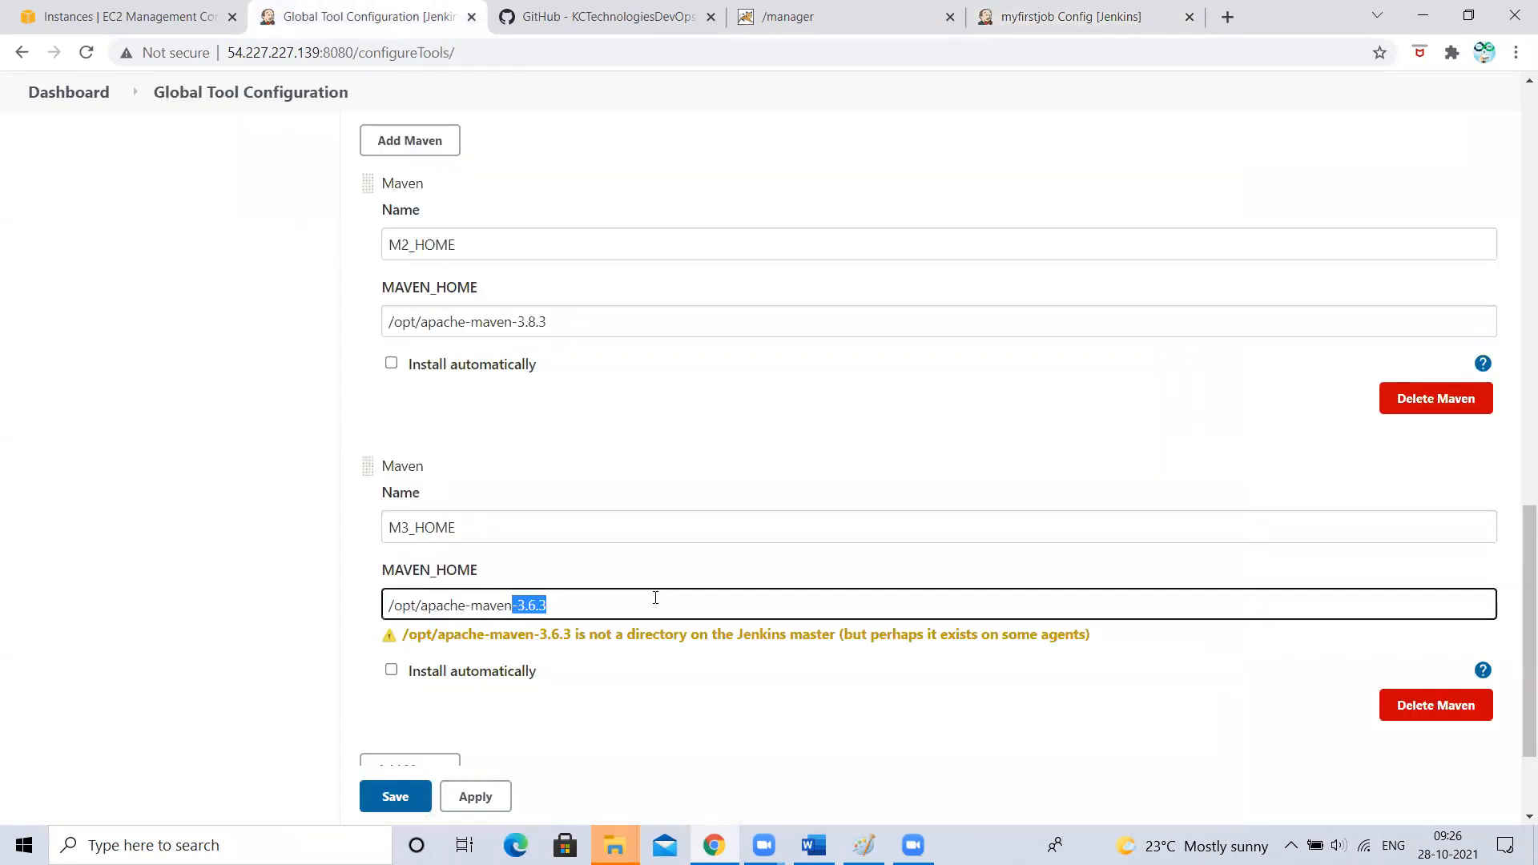
click(1067, 12)
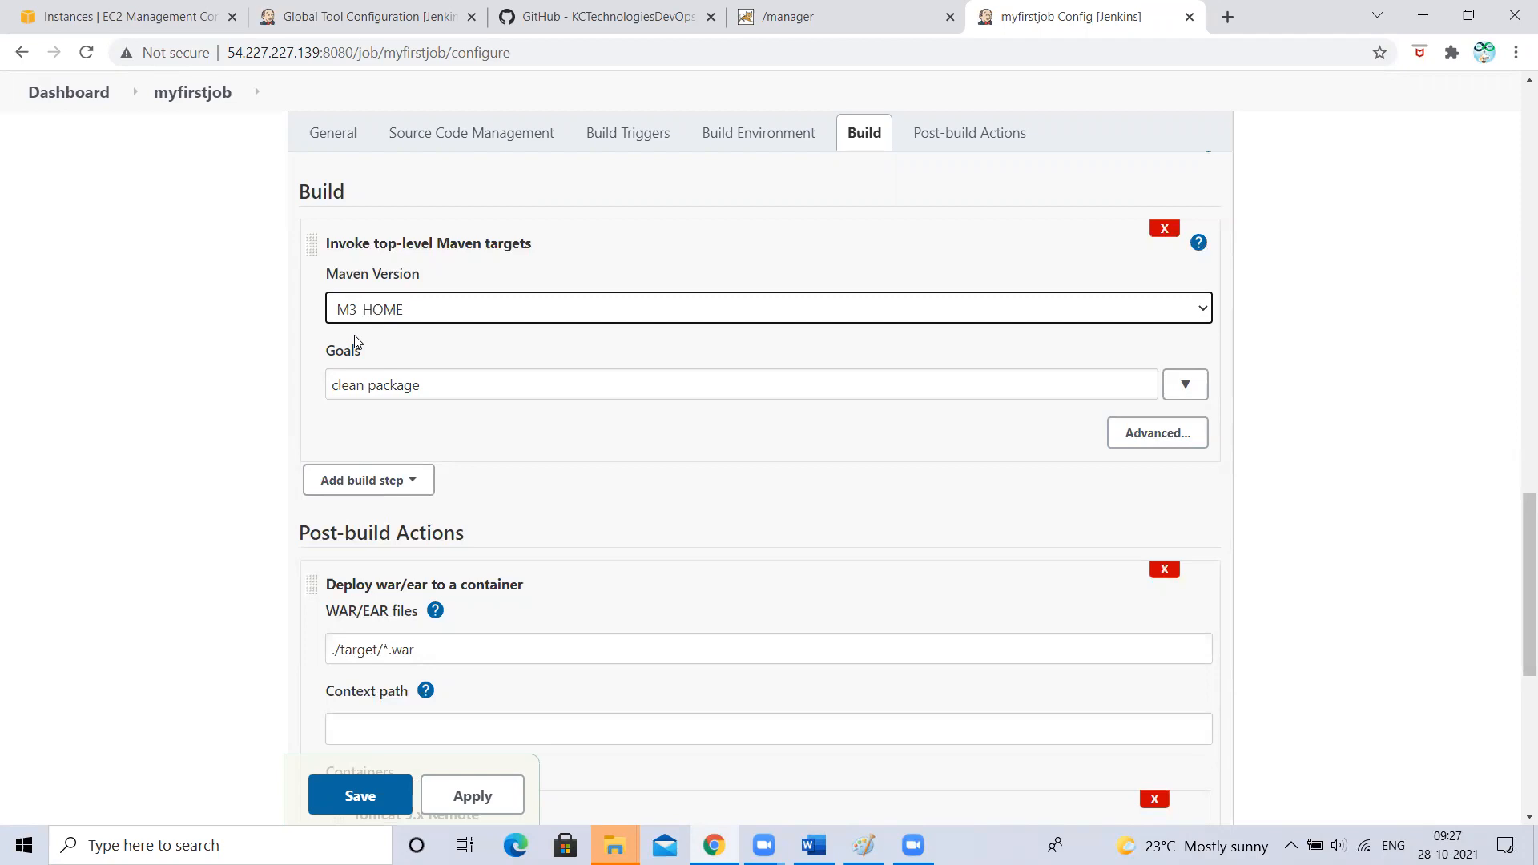
click(364, 16)
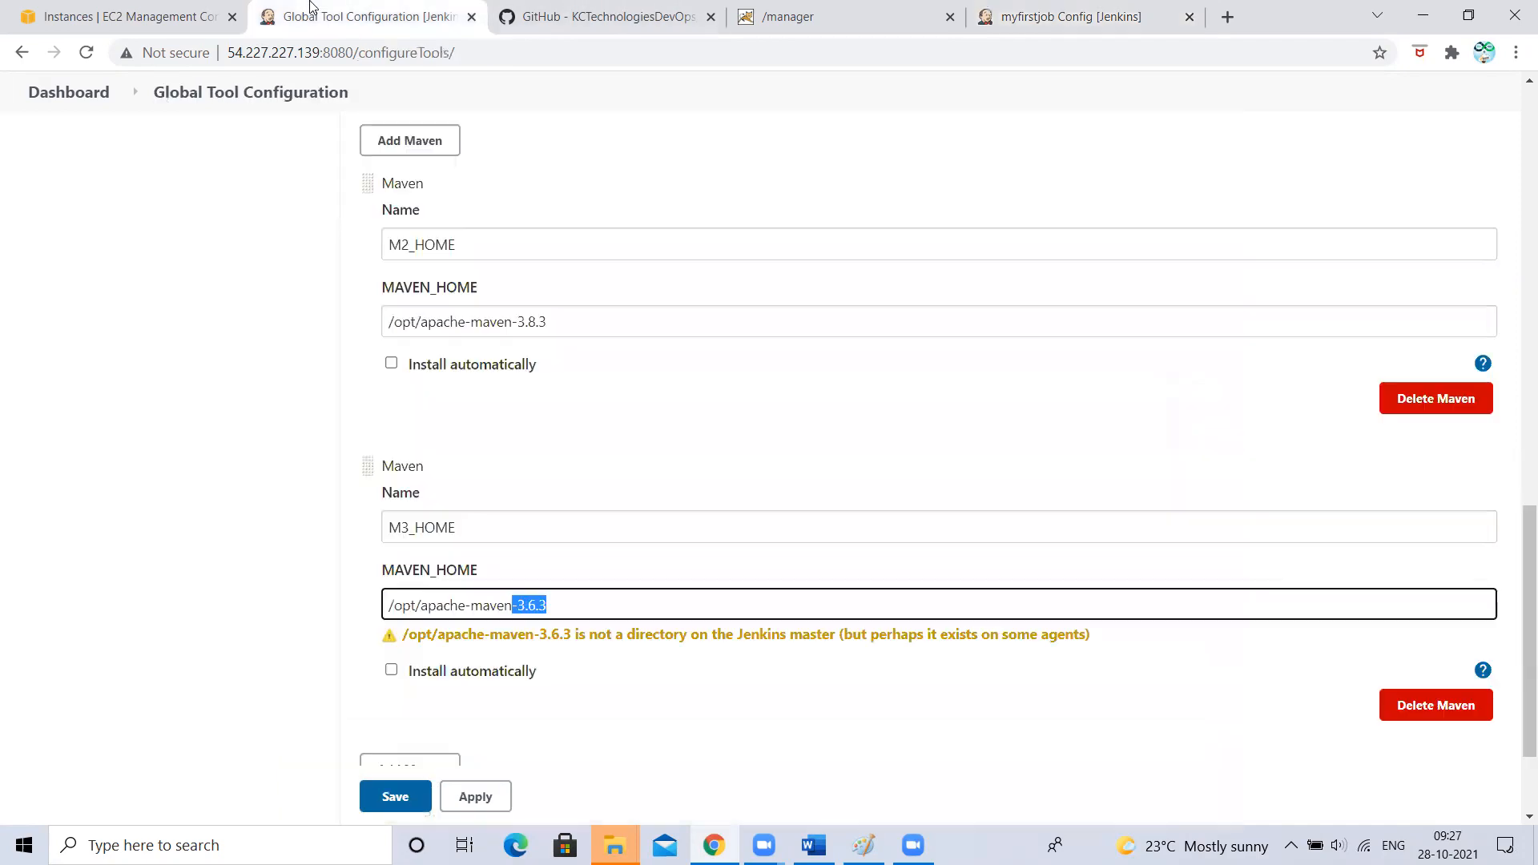
scroll(461, 468, up, 3)
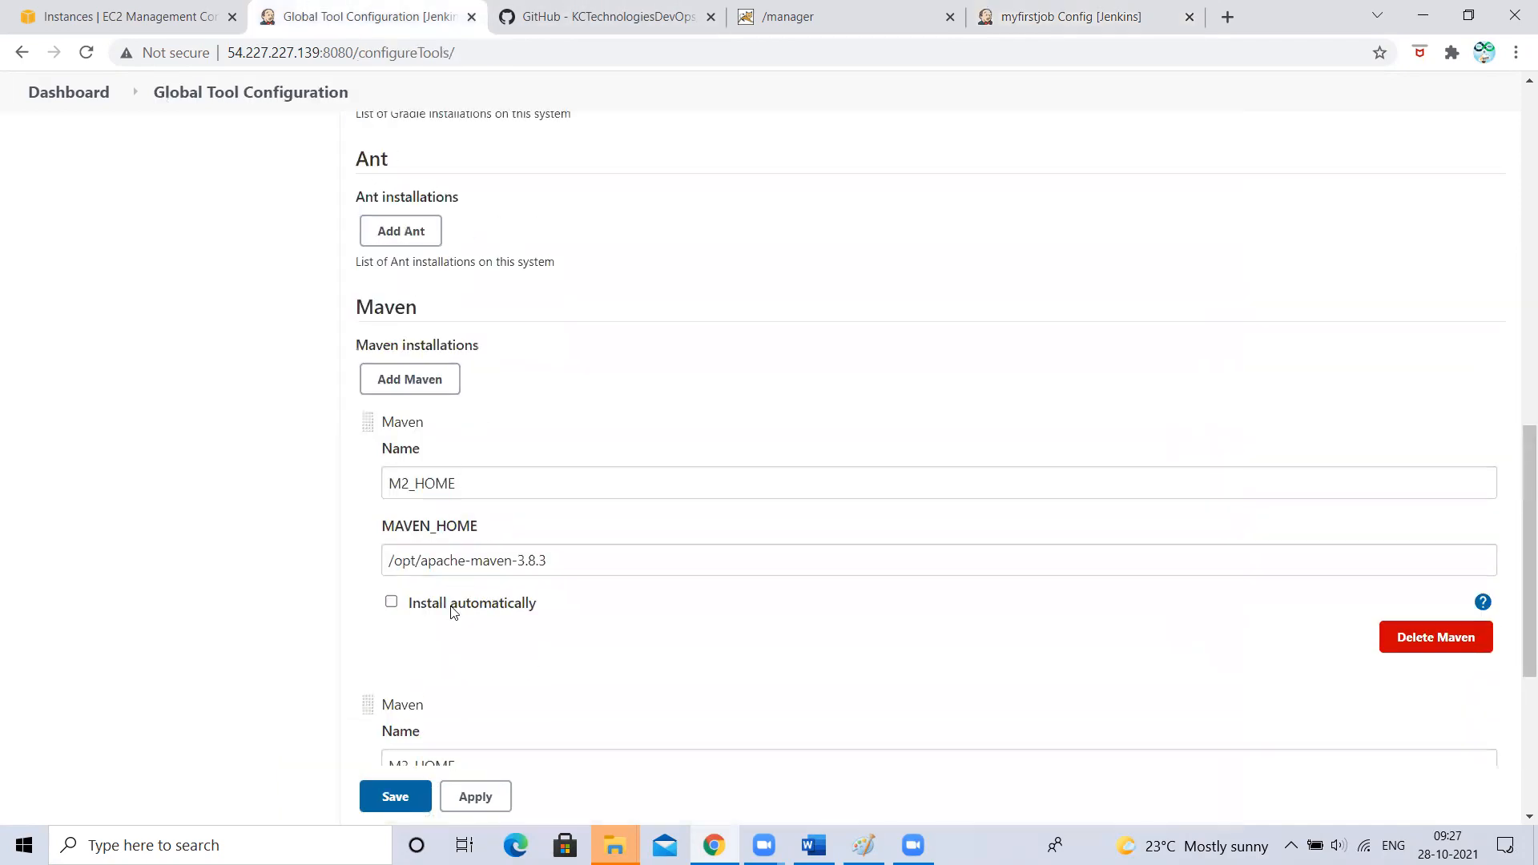
scroll(449, 605, down, 3)
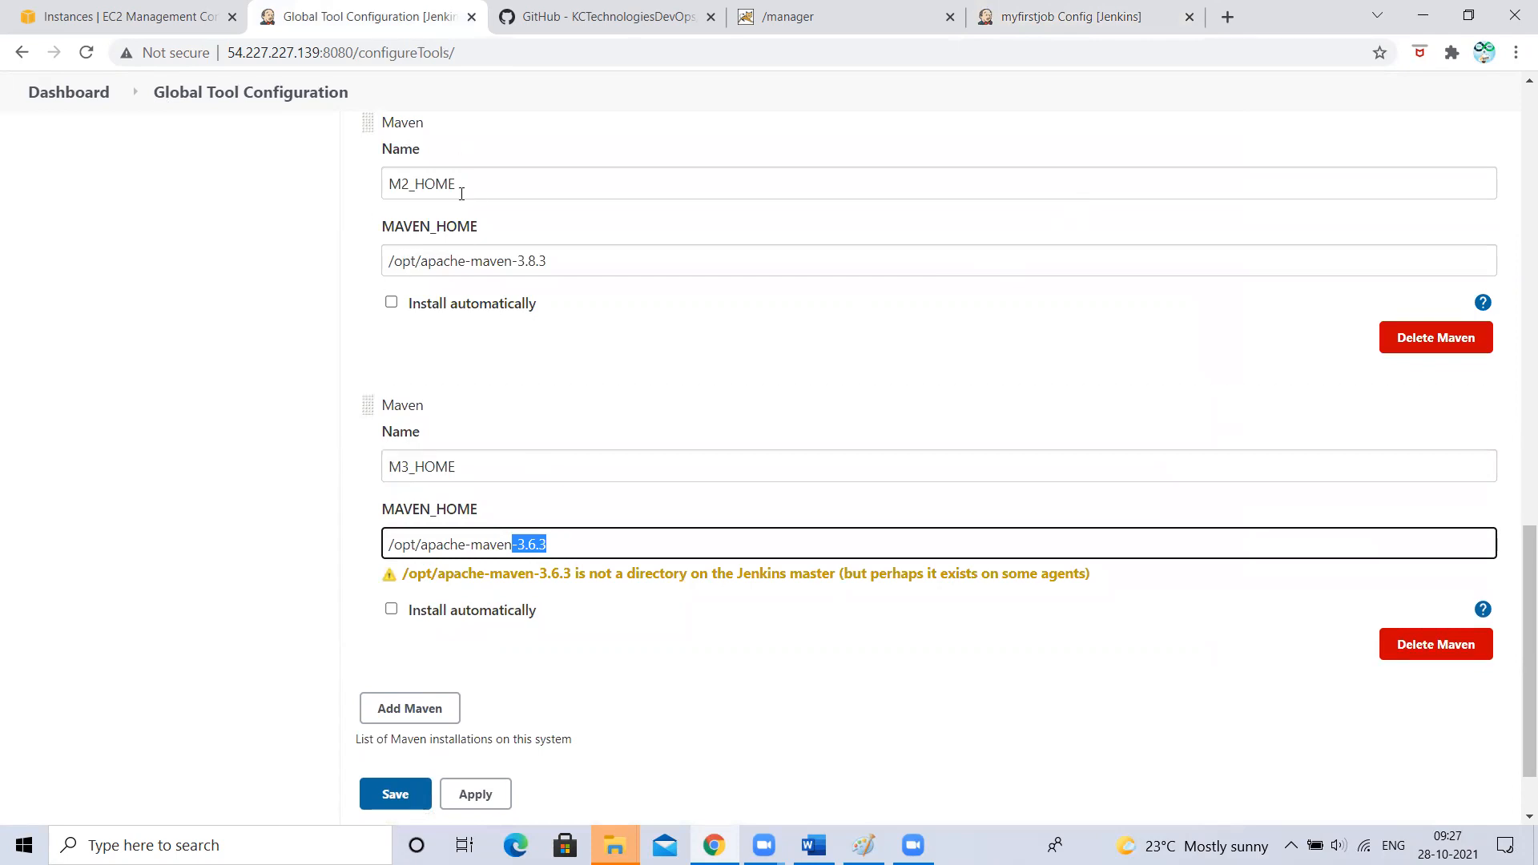
- Delete the existing M3_HOME Maven installation and add a fresh Maven entry
click(391, 609)
drag(513, 544, 1130, 546)
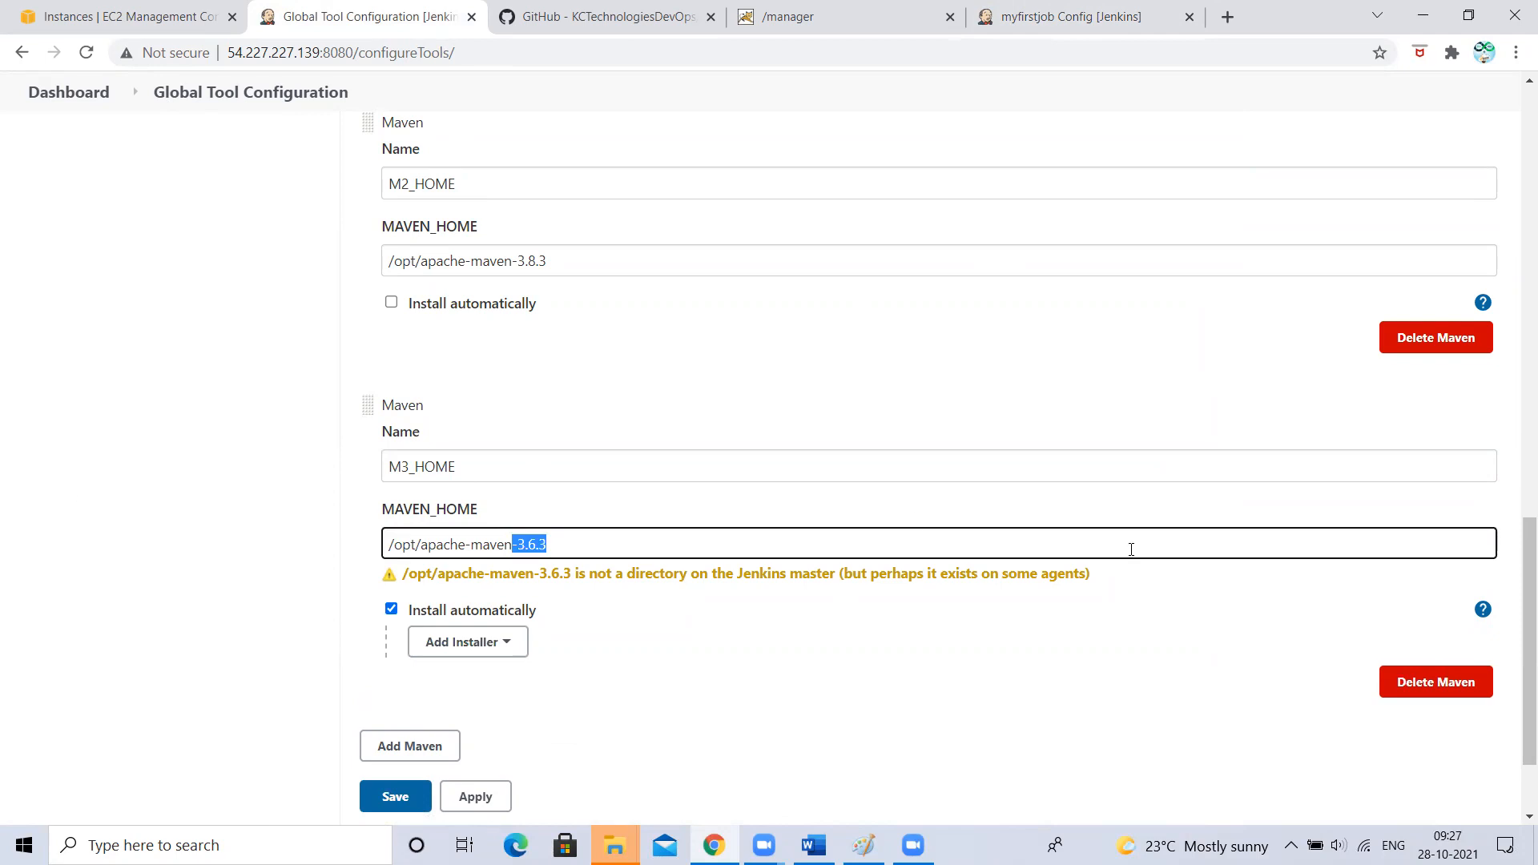
click(1420, 684)
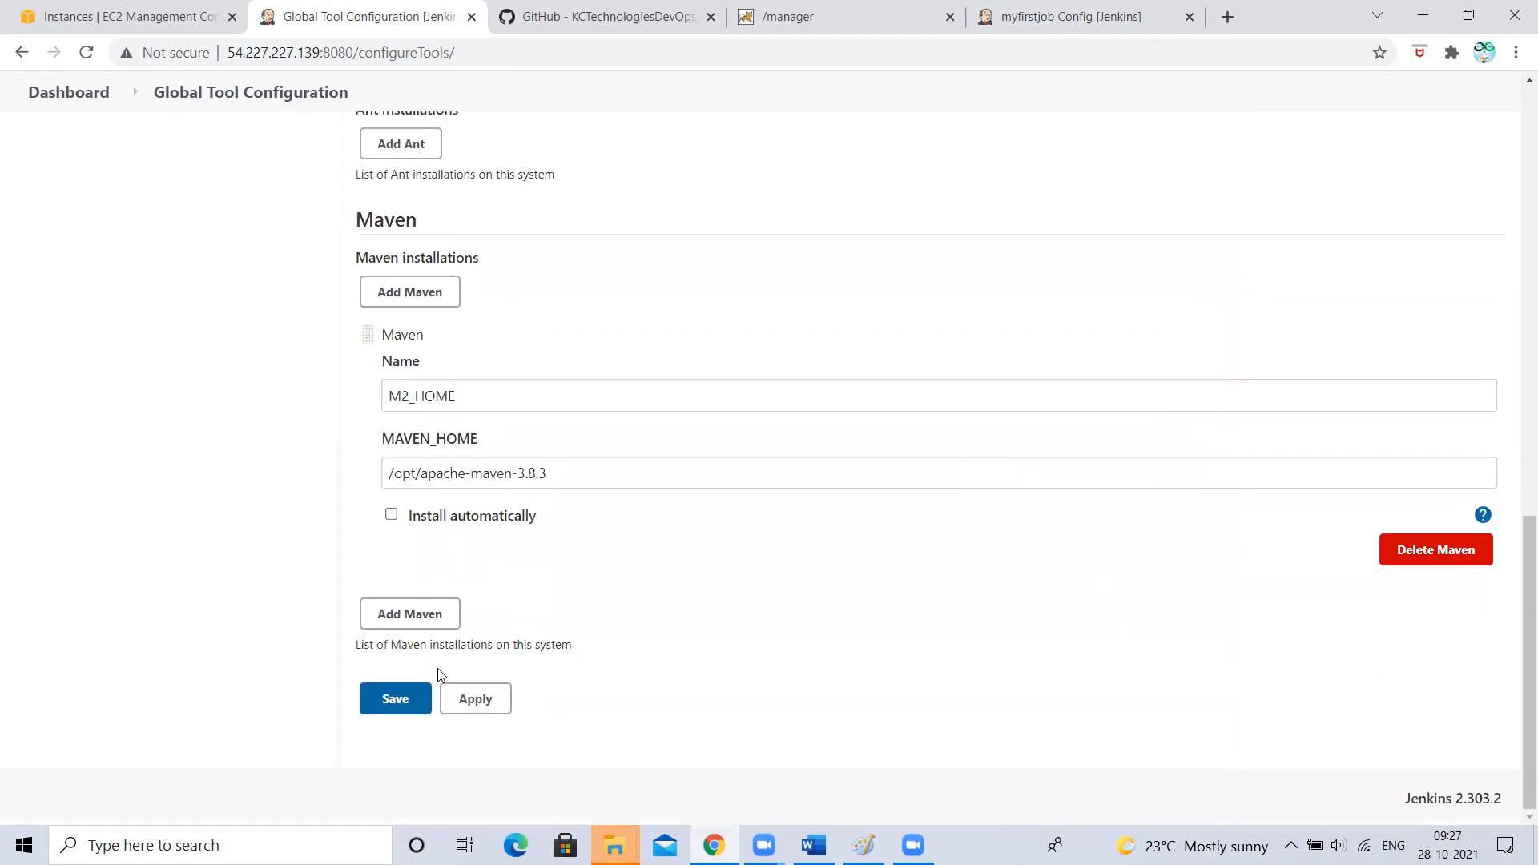
click(410, 613)
- Name the new entry M3_HOME and set it to auto-install Maven 3.6.3
scroll(422, 398, down, 4)
click(413, 362)
text(M#_HOME)
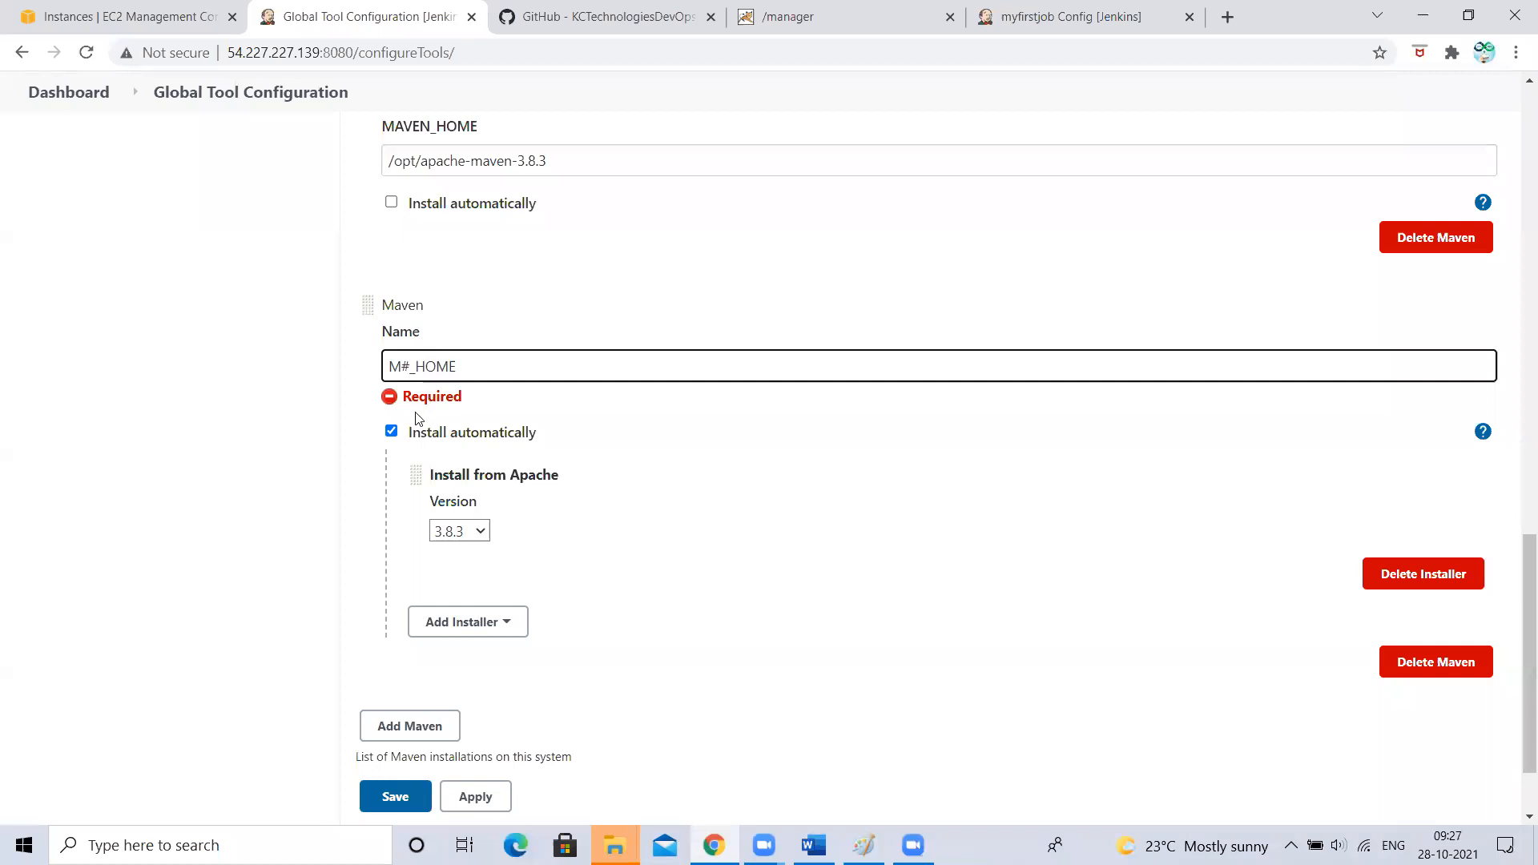
click(193, 427)
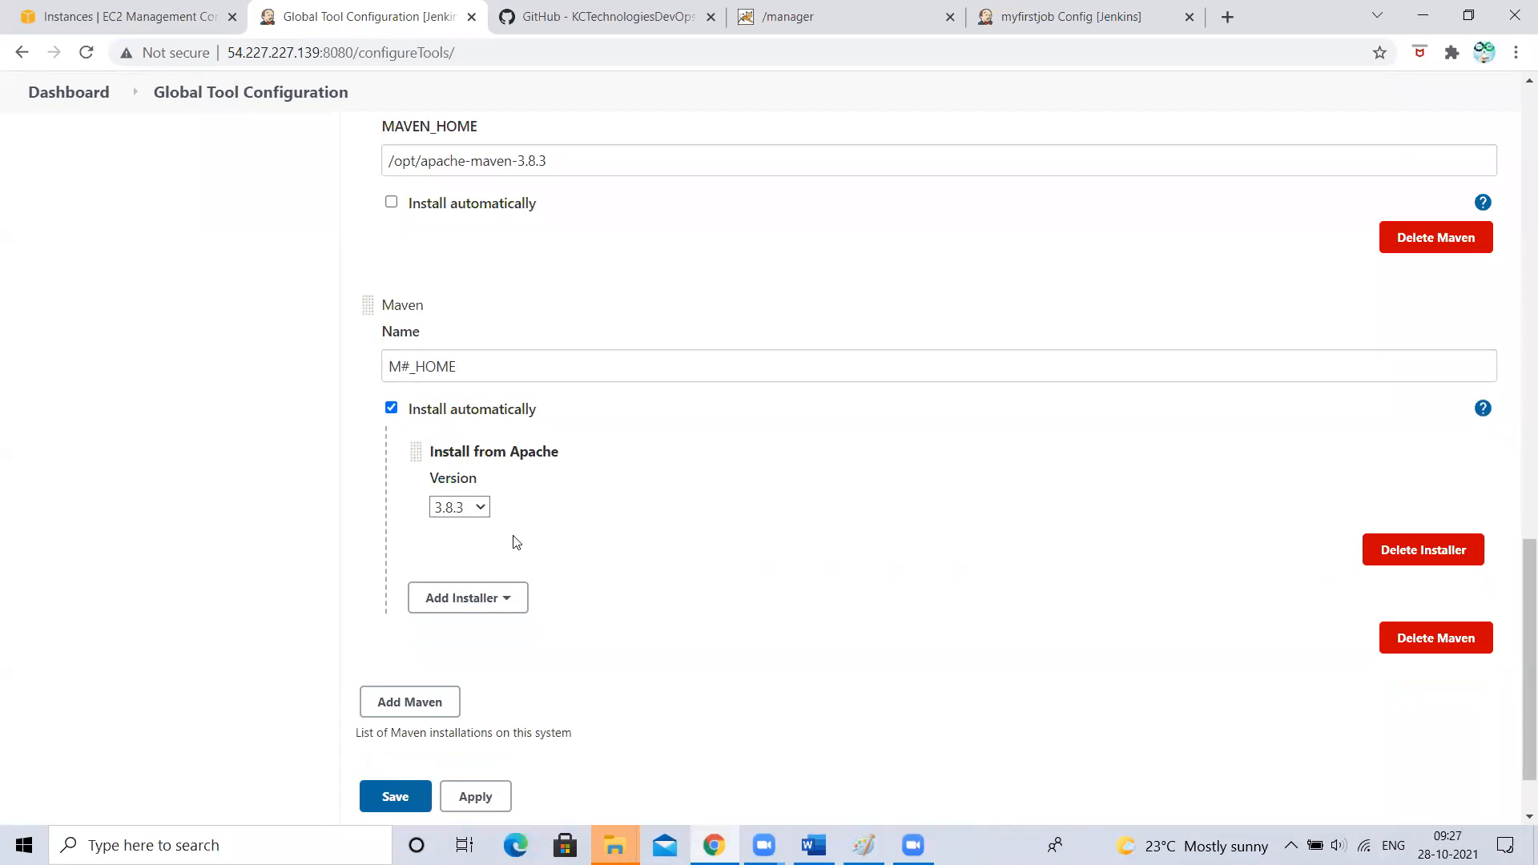
click(452, 508)
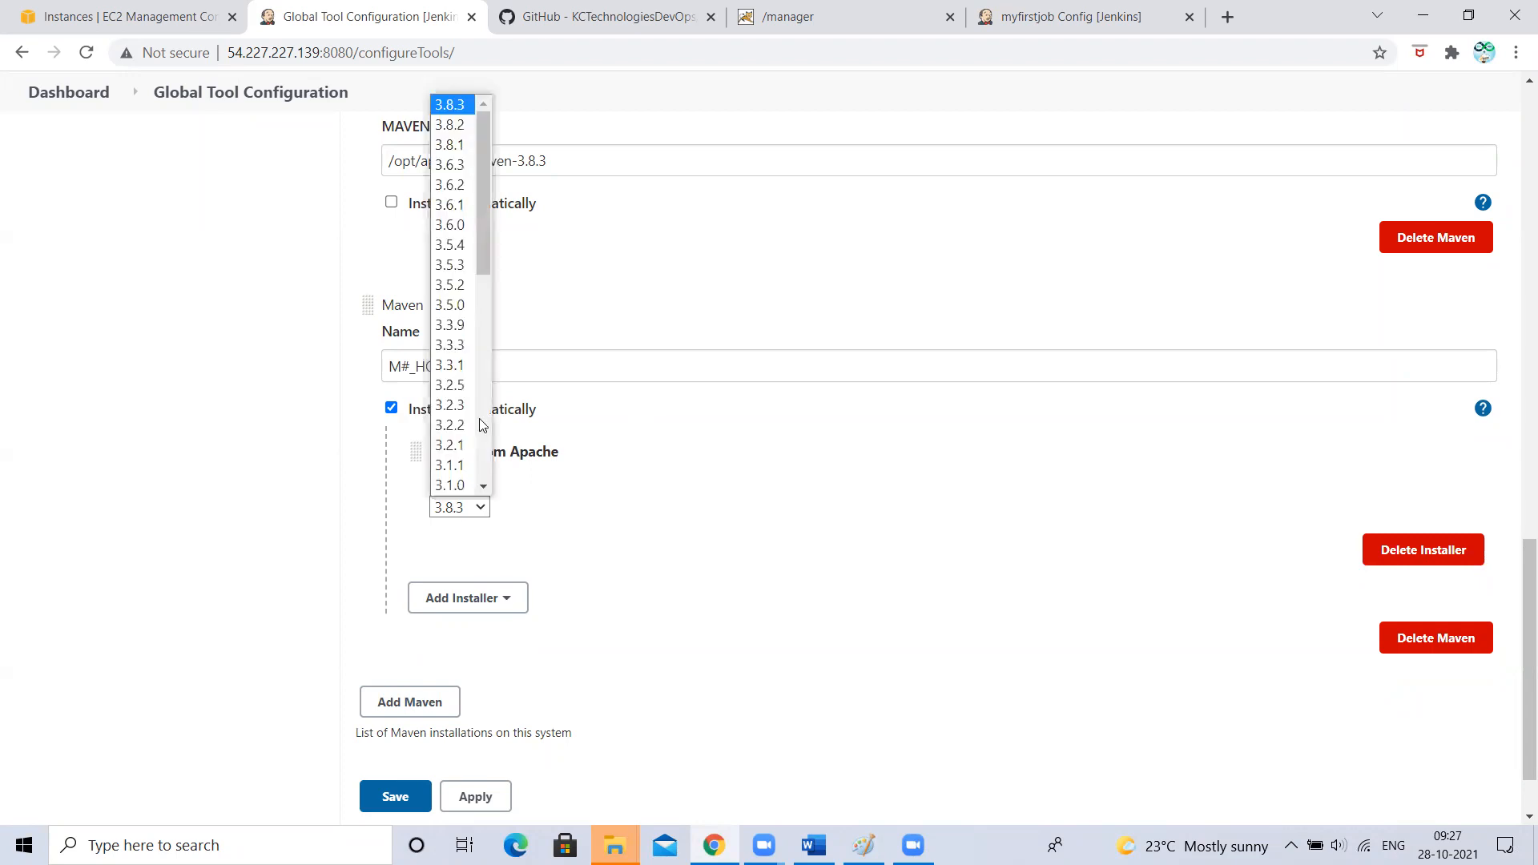
click(461, 165)
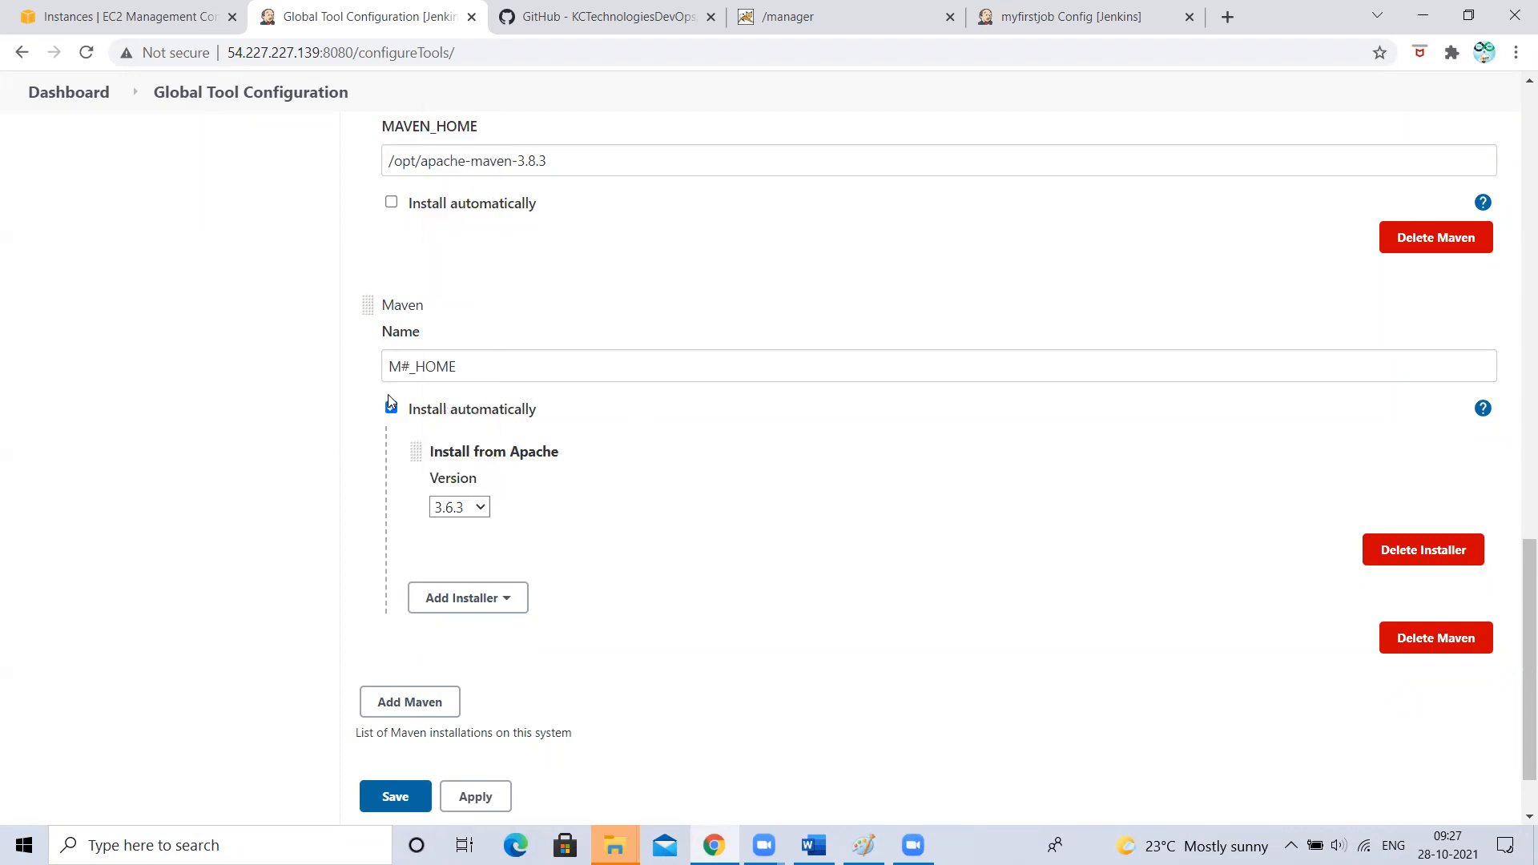
click(409, 366)
key(BackSpace)
text(3)
click(120, 407)
- Apply the Maven installation changes
scroll(467, 344, up, 2)
scroll(447, 343, down, 2)
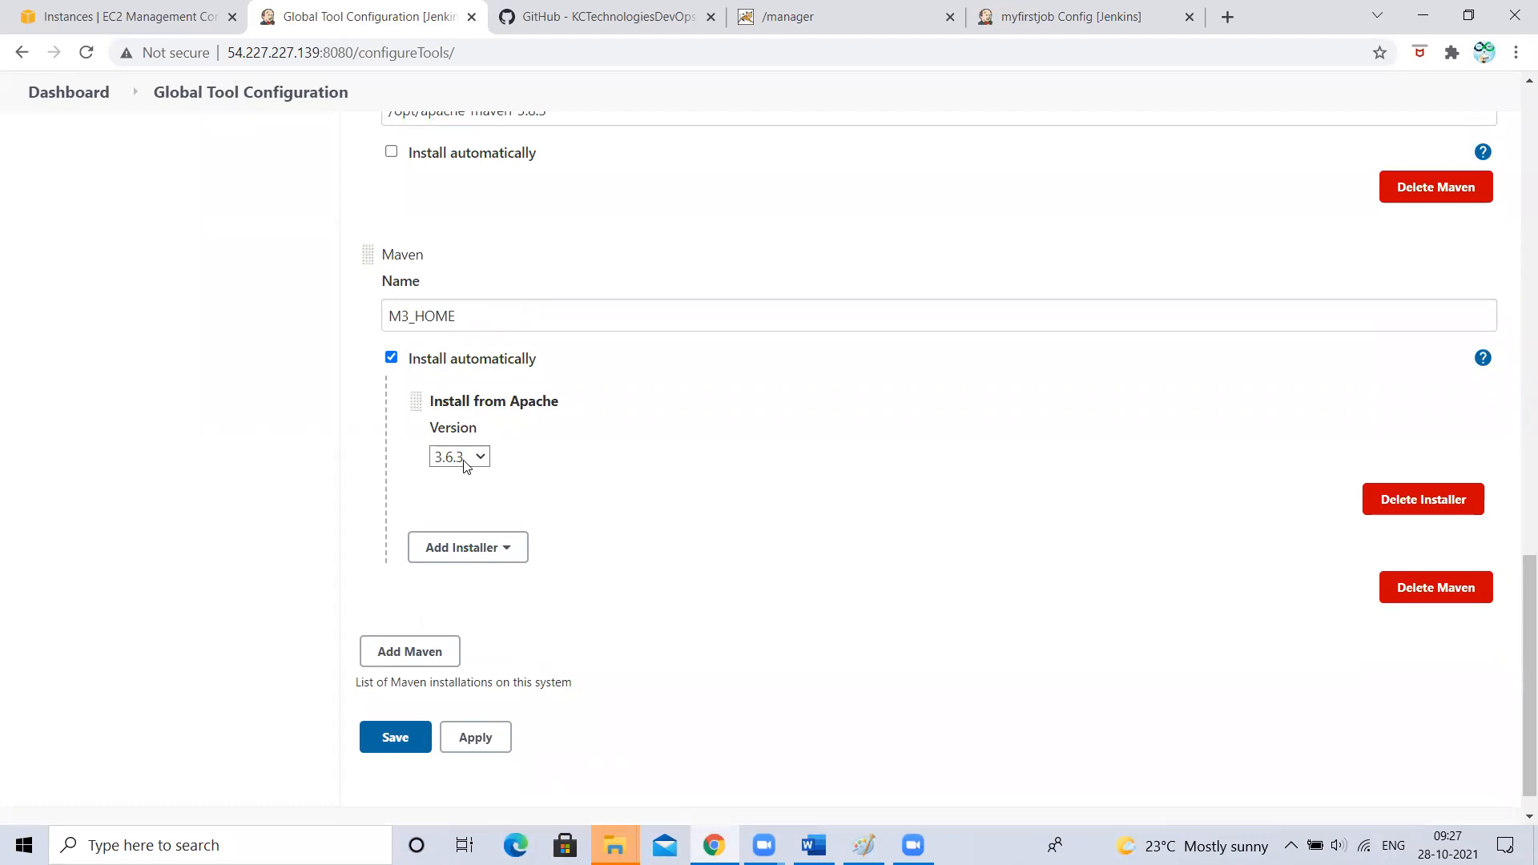
click(488, 741)
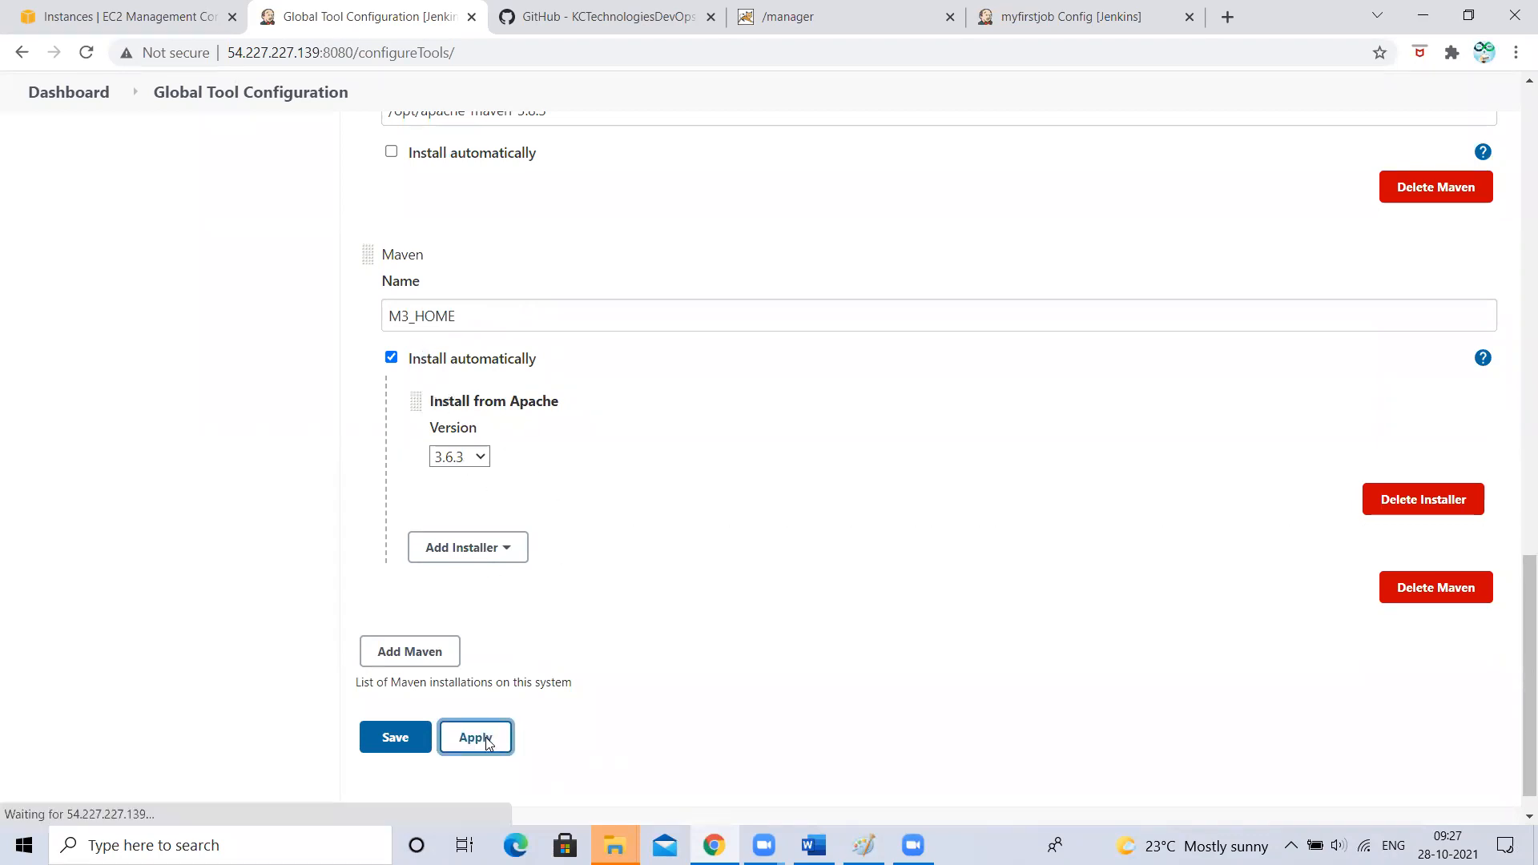
click(1037, 7)
- Reload myfirstjob's configuration and choose M3_HOME as its Maven Version
click(85, 52)
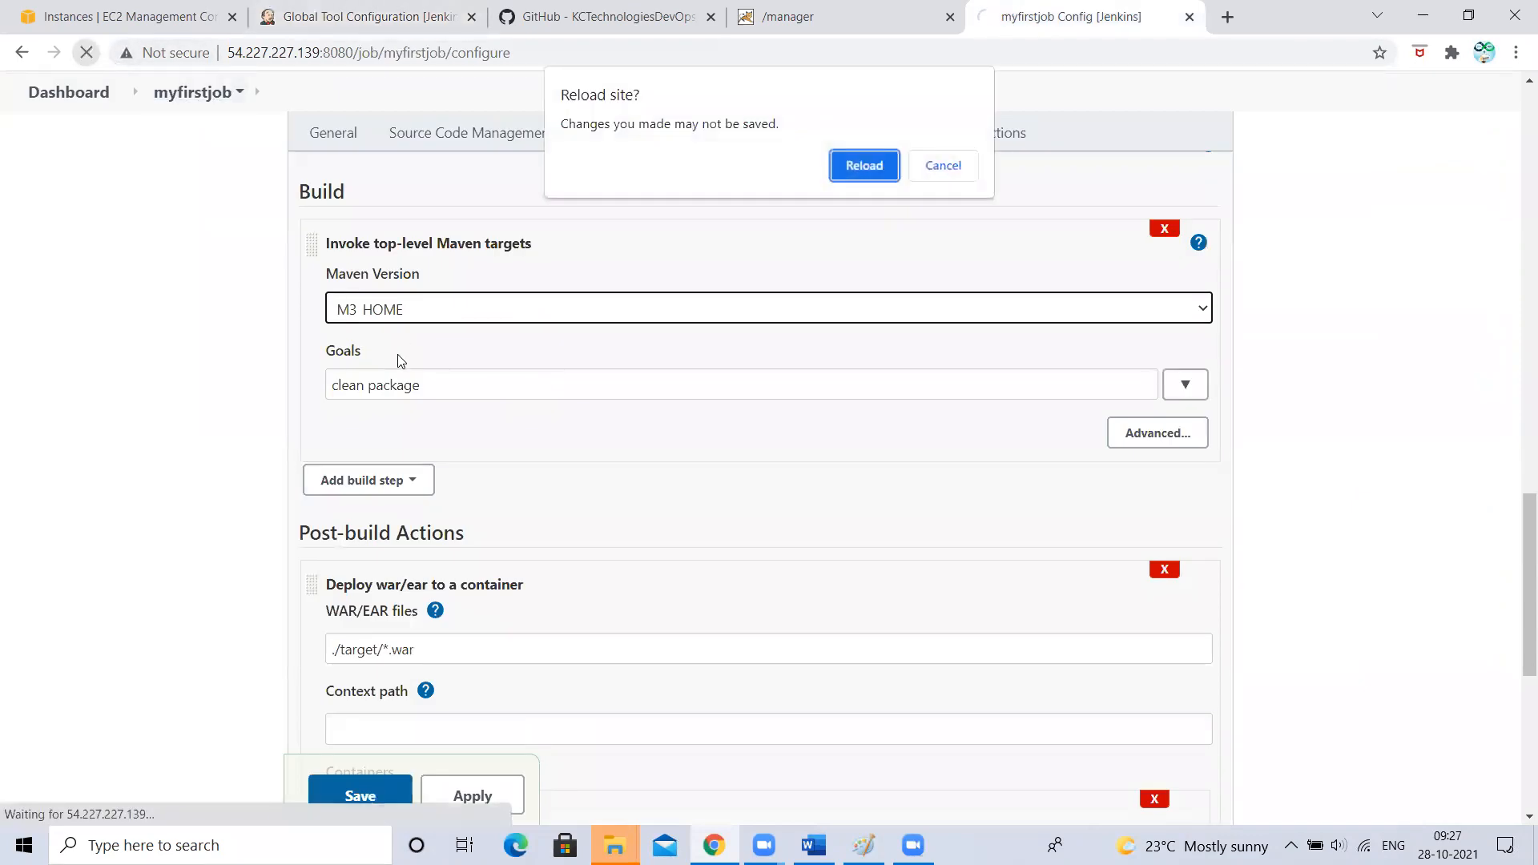
click(858, 164)
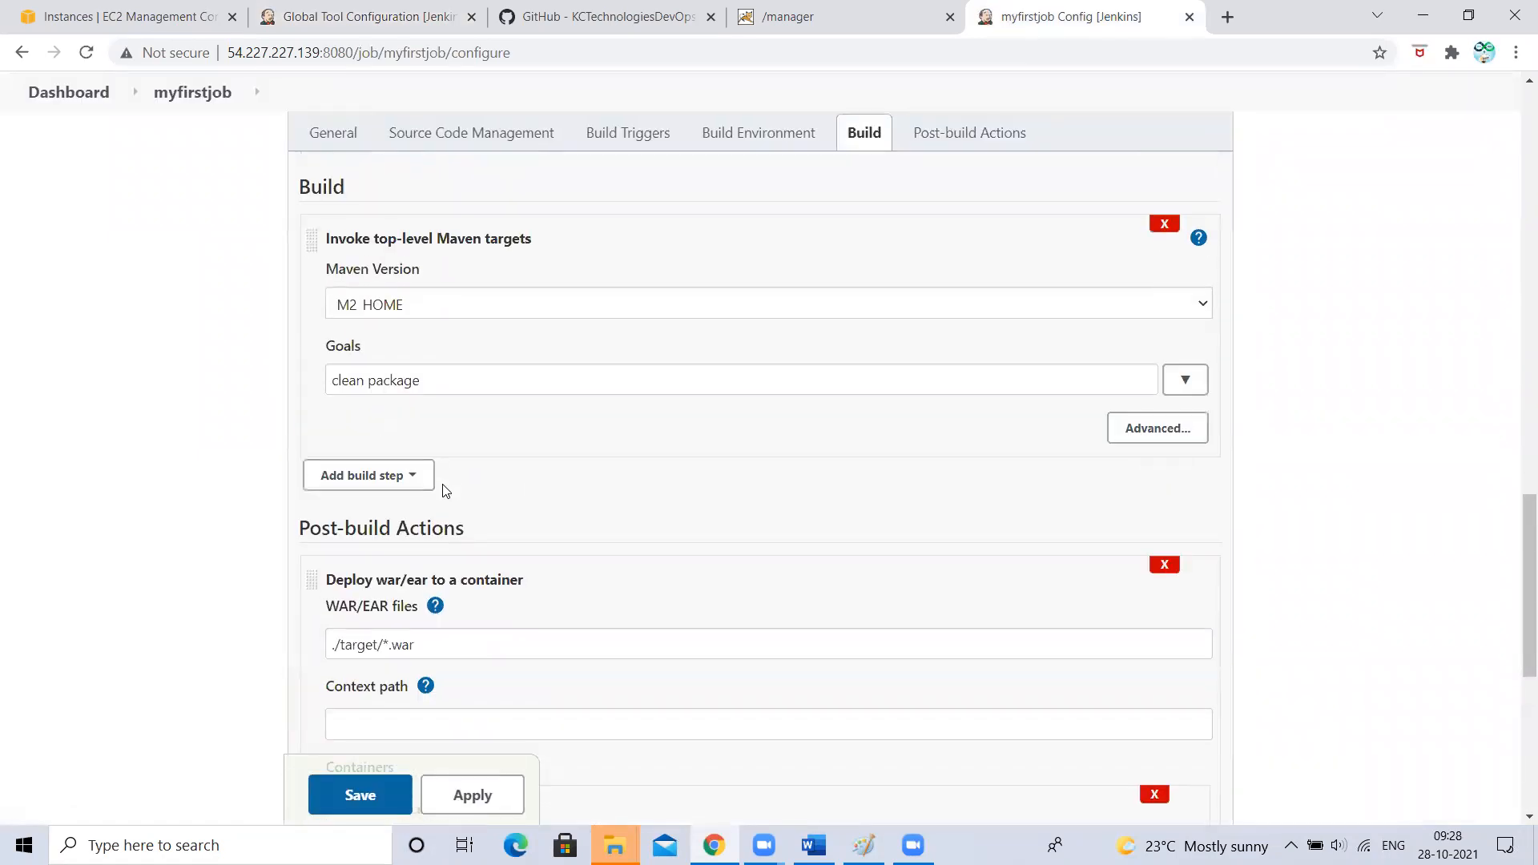
click(353, 312)
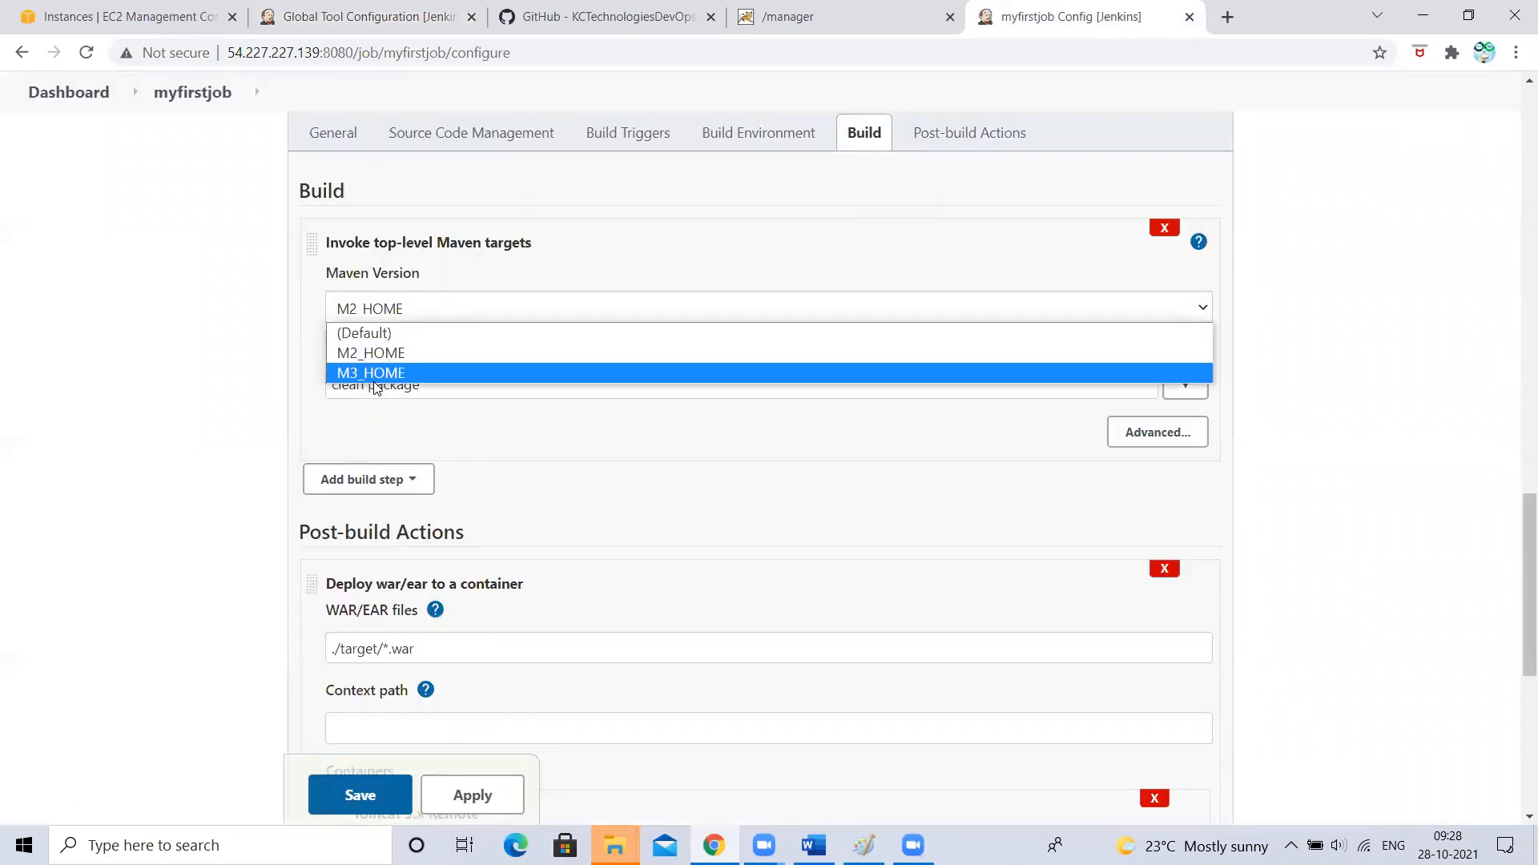
click(373, 377)
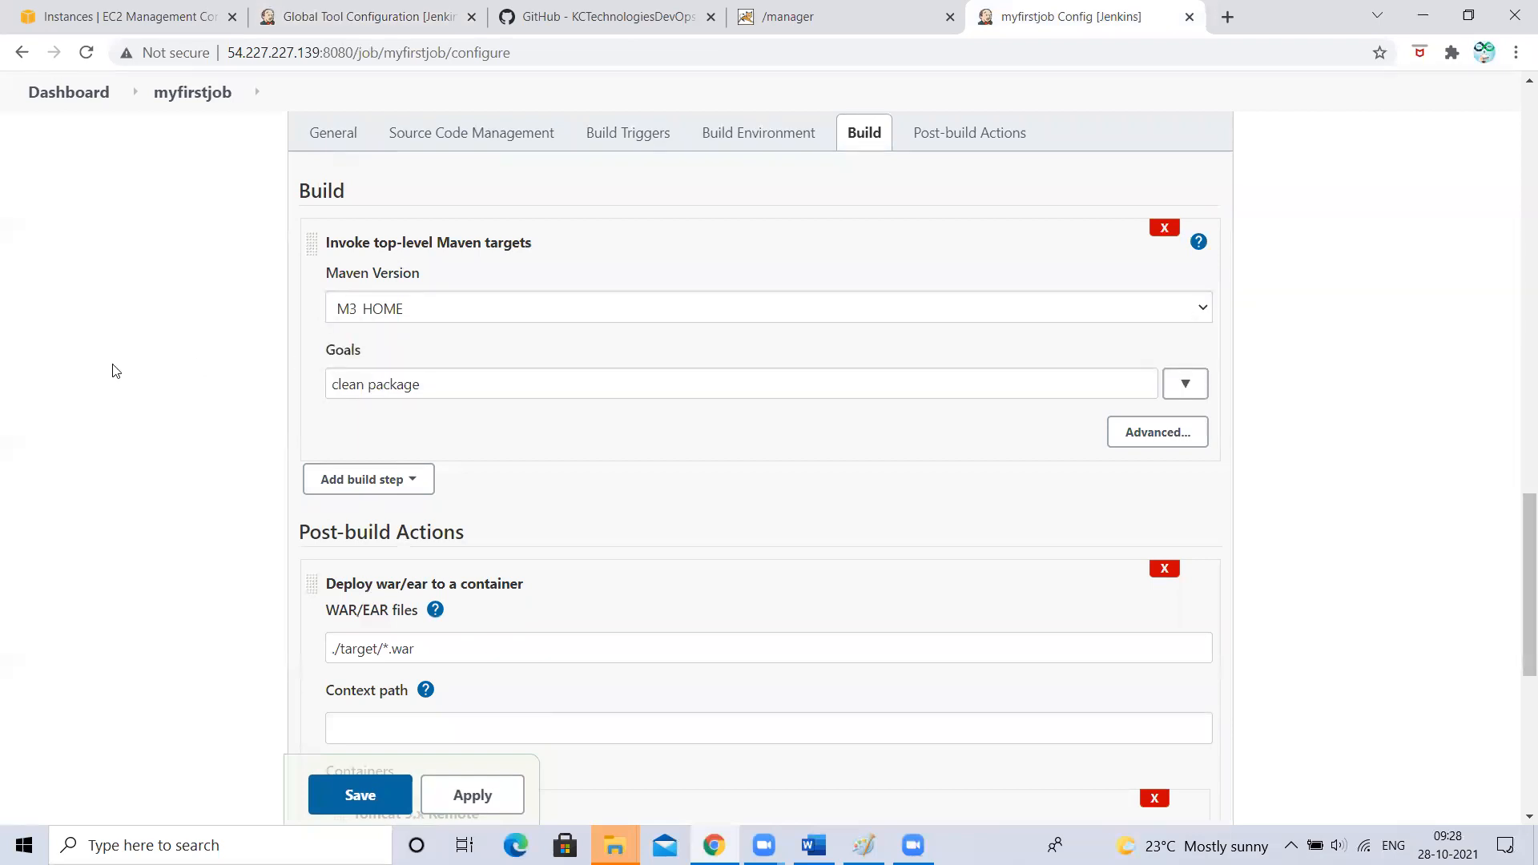
click(401, 14)
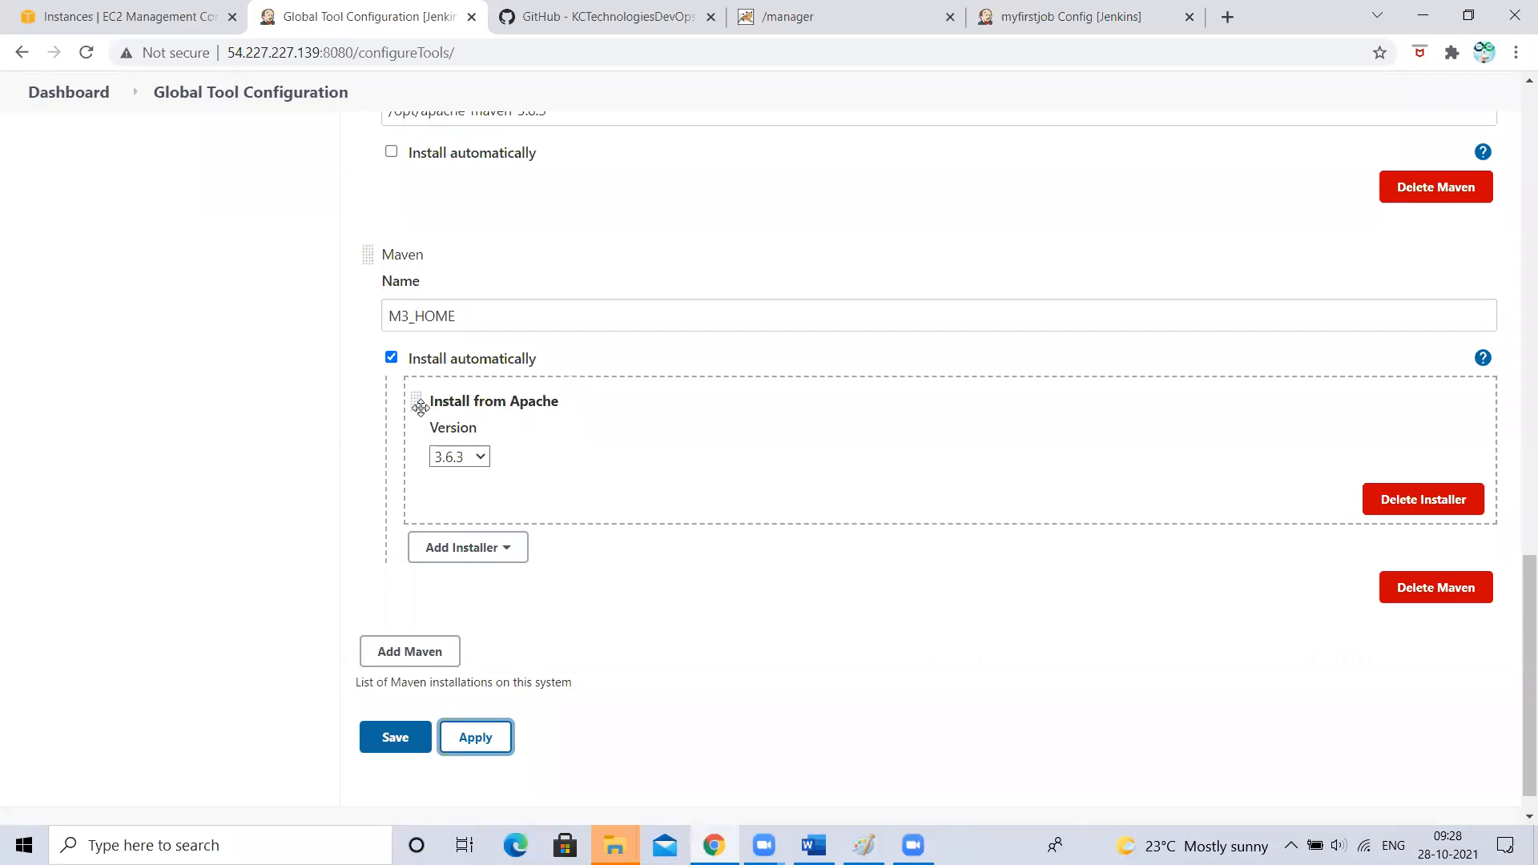
scroll(422, 410, up, 2)
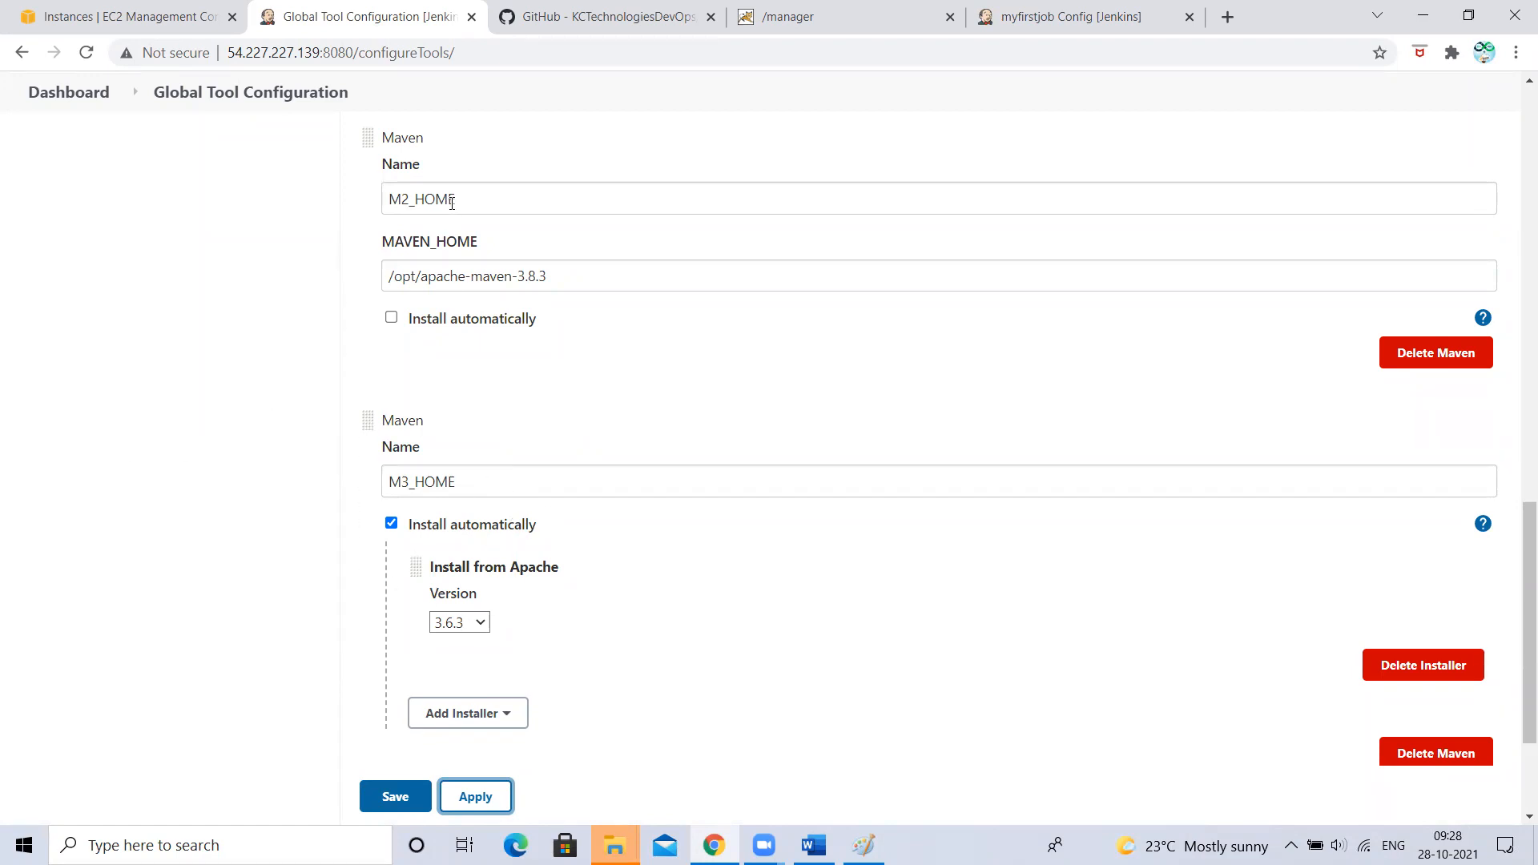
click(569, 270)
drag(569, 270, 324, 182)
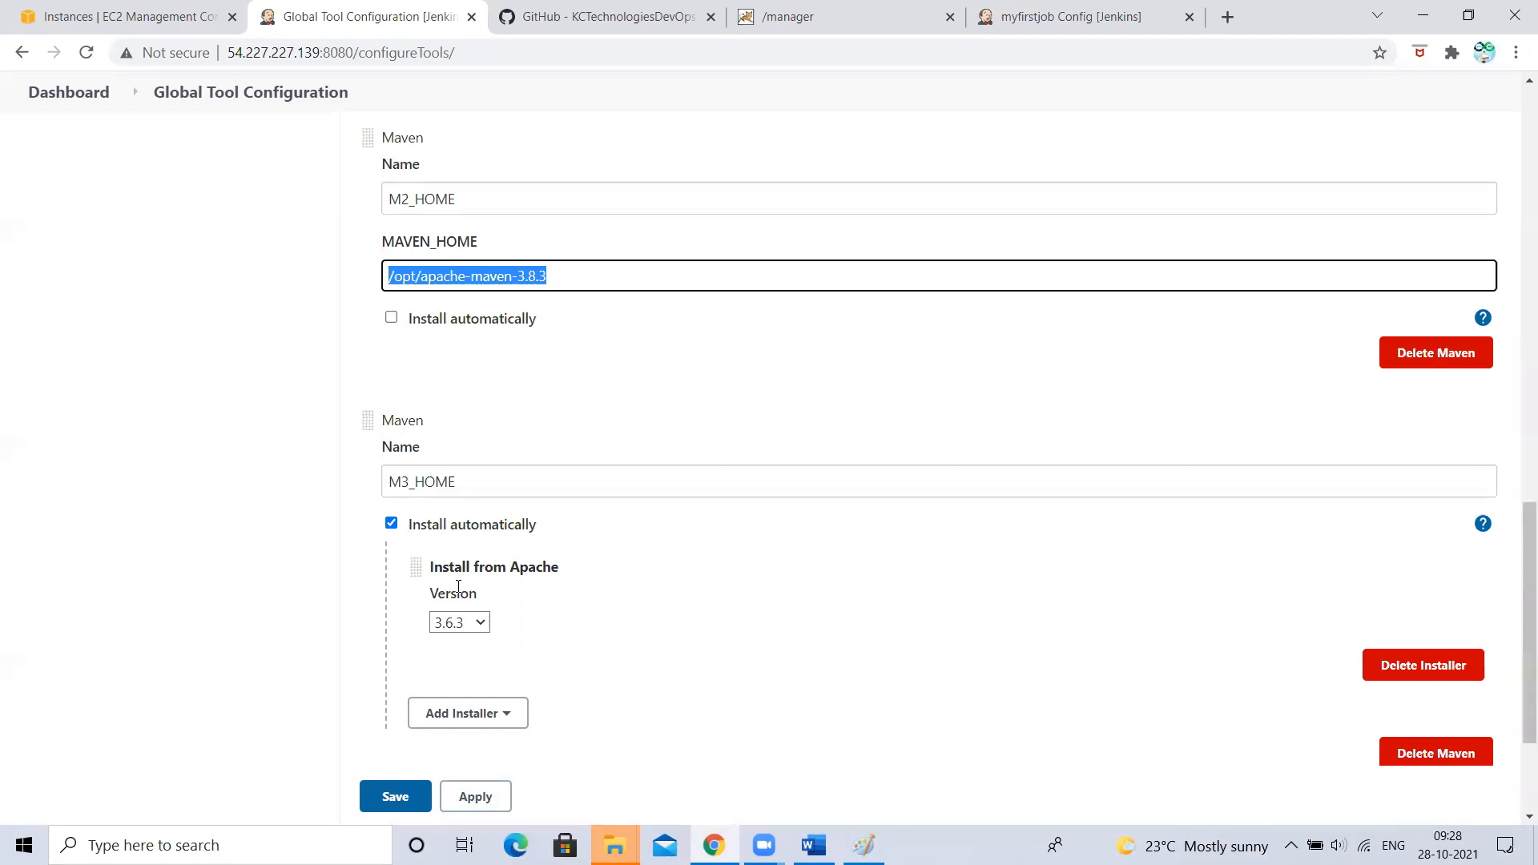
scroll(459, 587, down, 2)
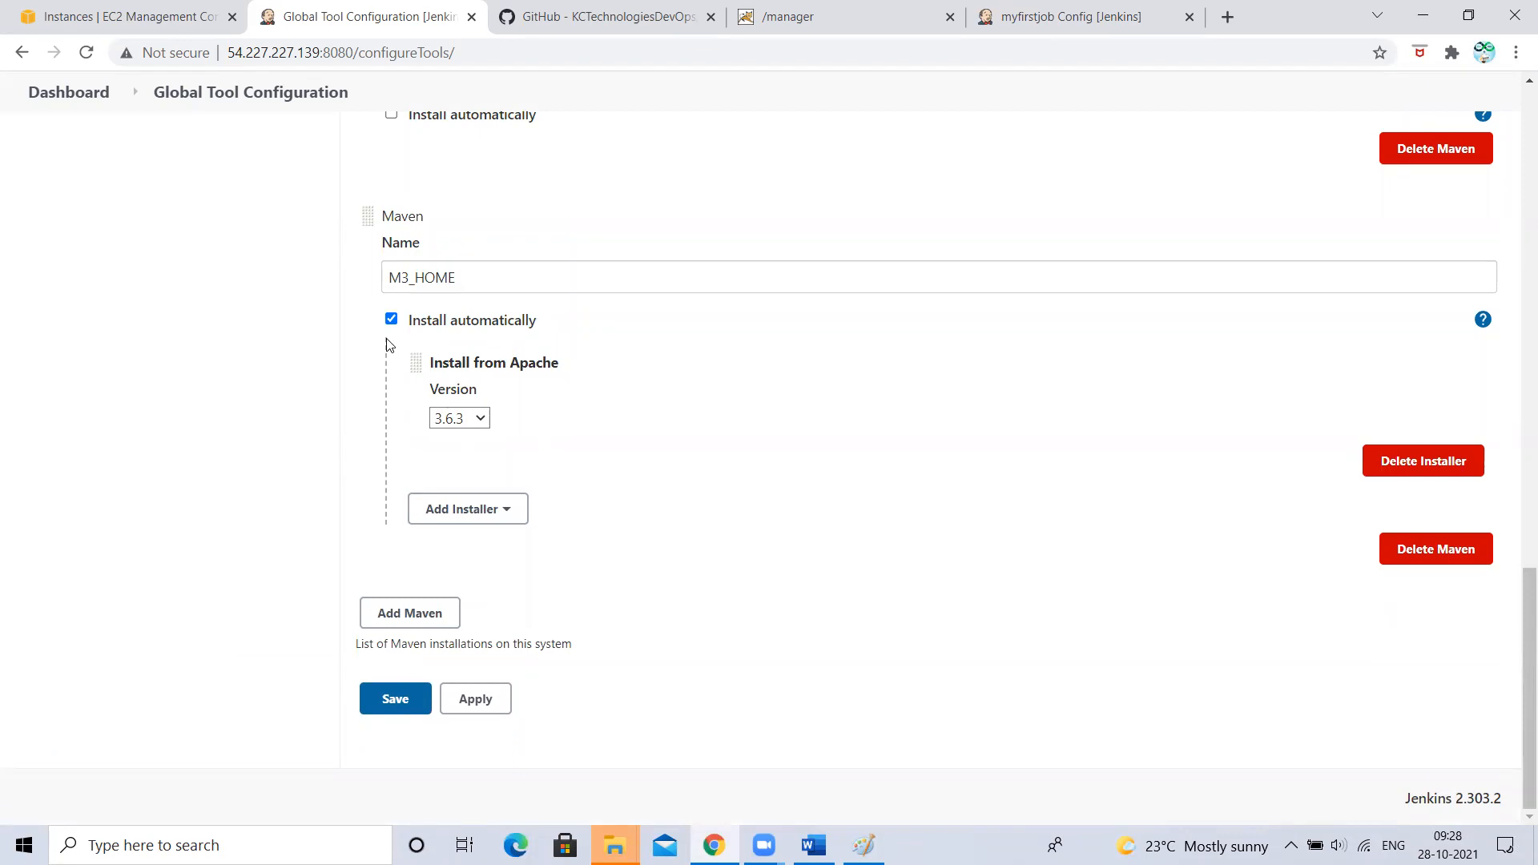
scroll(386, 345, up, 3)
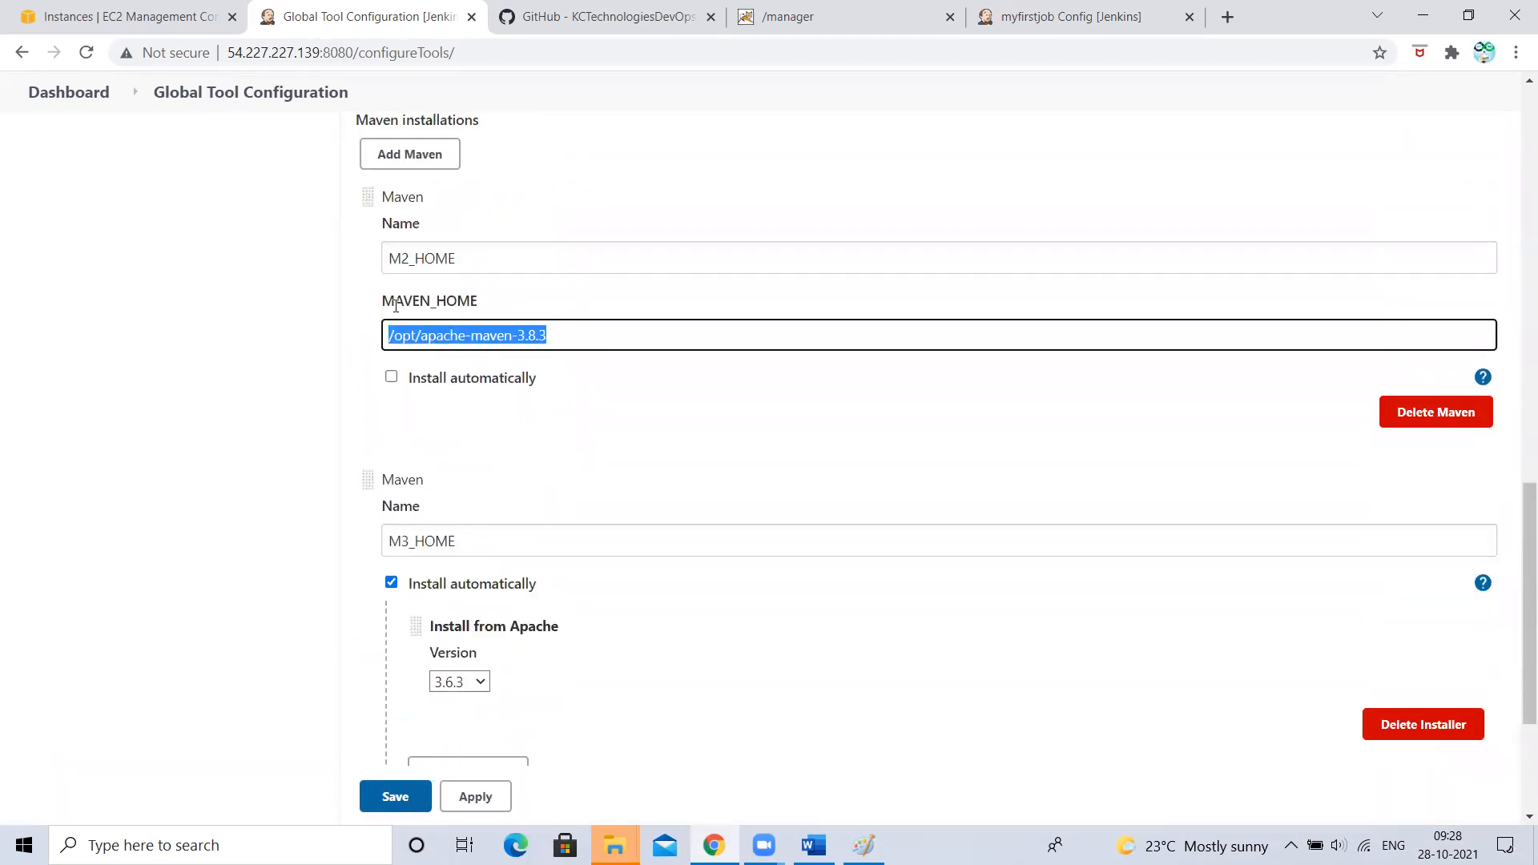
click(175, 355)
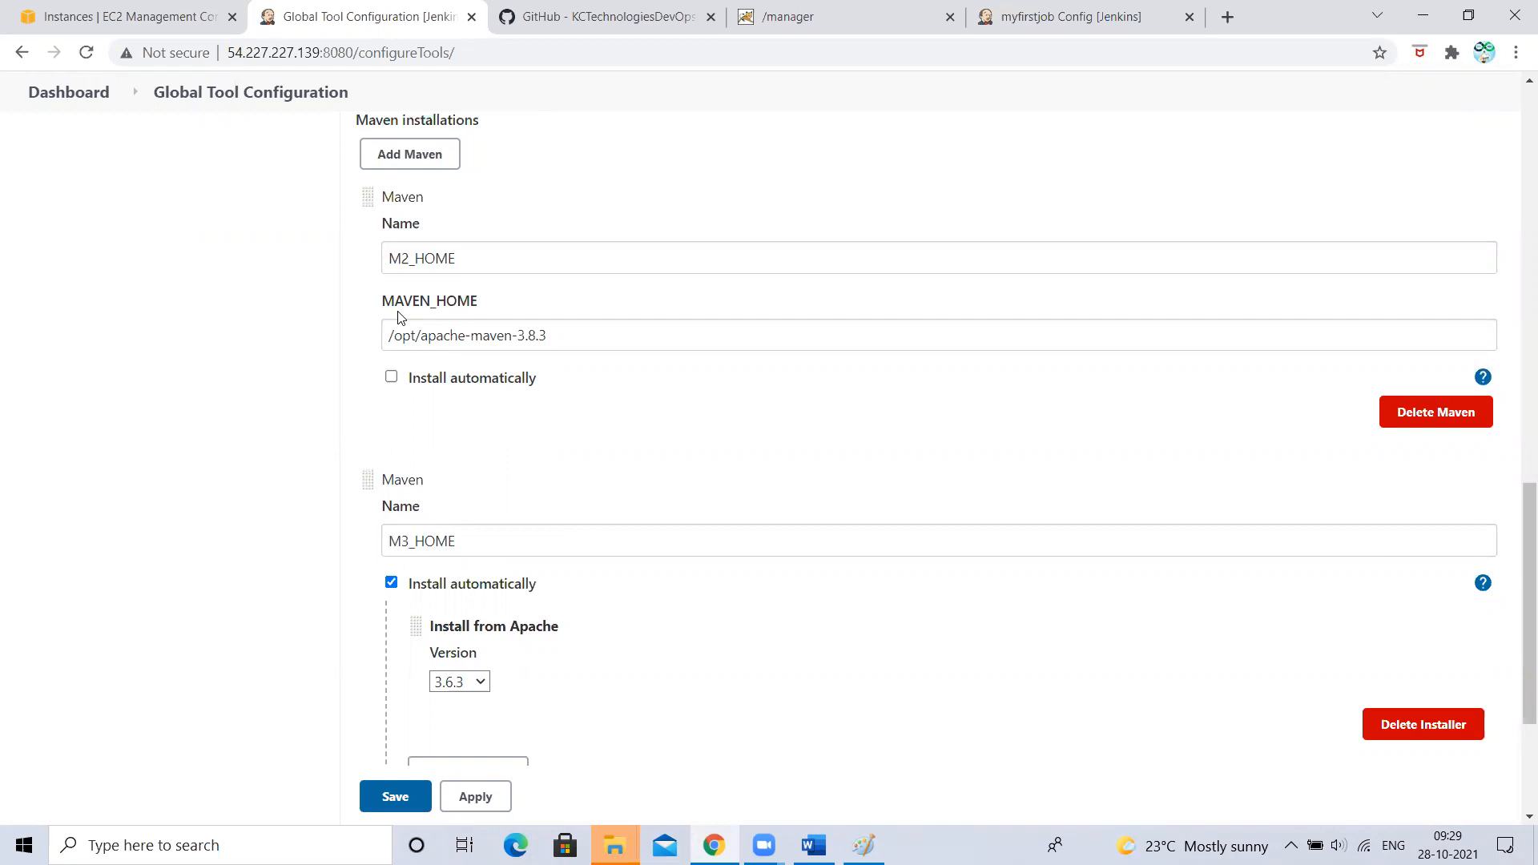
scroll(398, 316, down, 3)
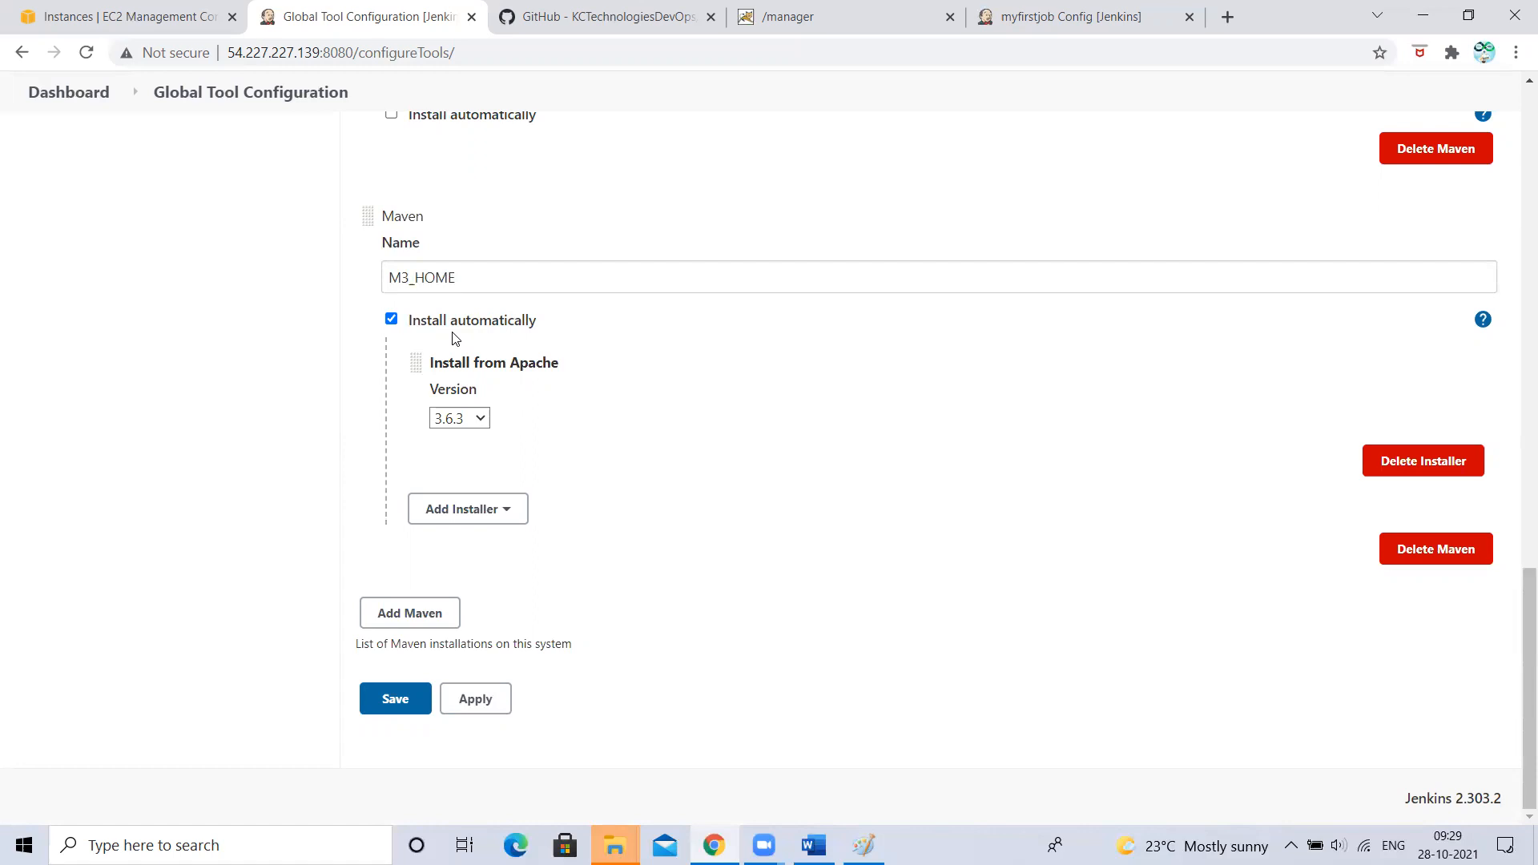
- Save the Maven setup and reopen Global Tool Configuration
click(395, 699)
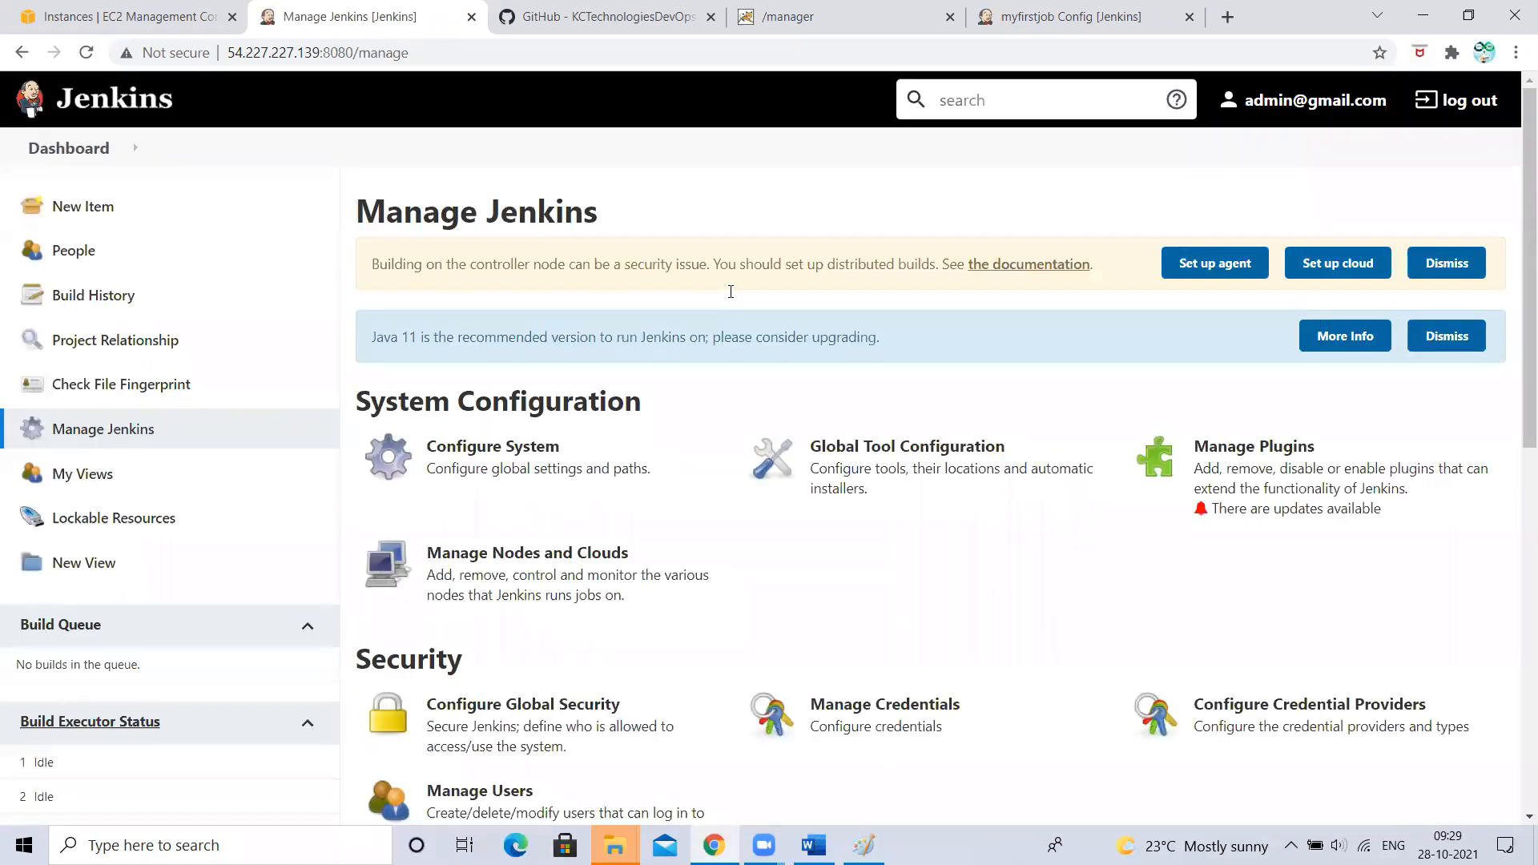
click(952, 475)
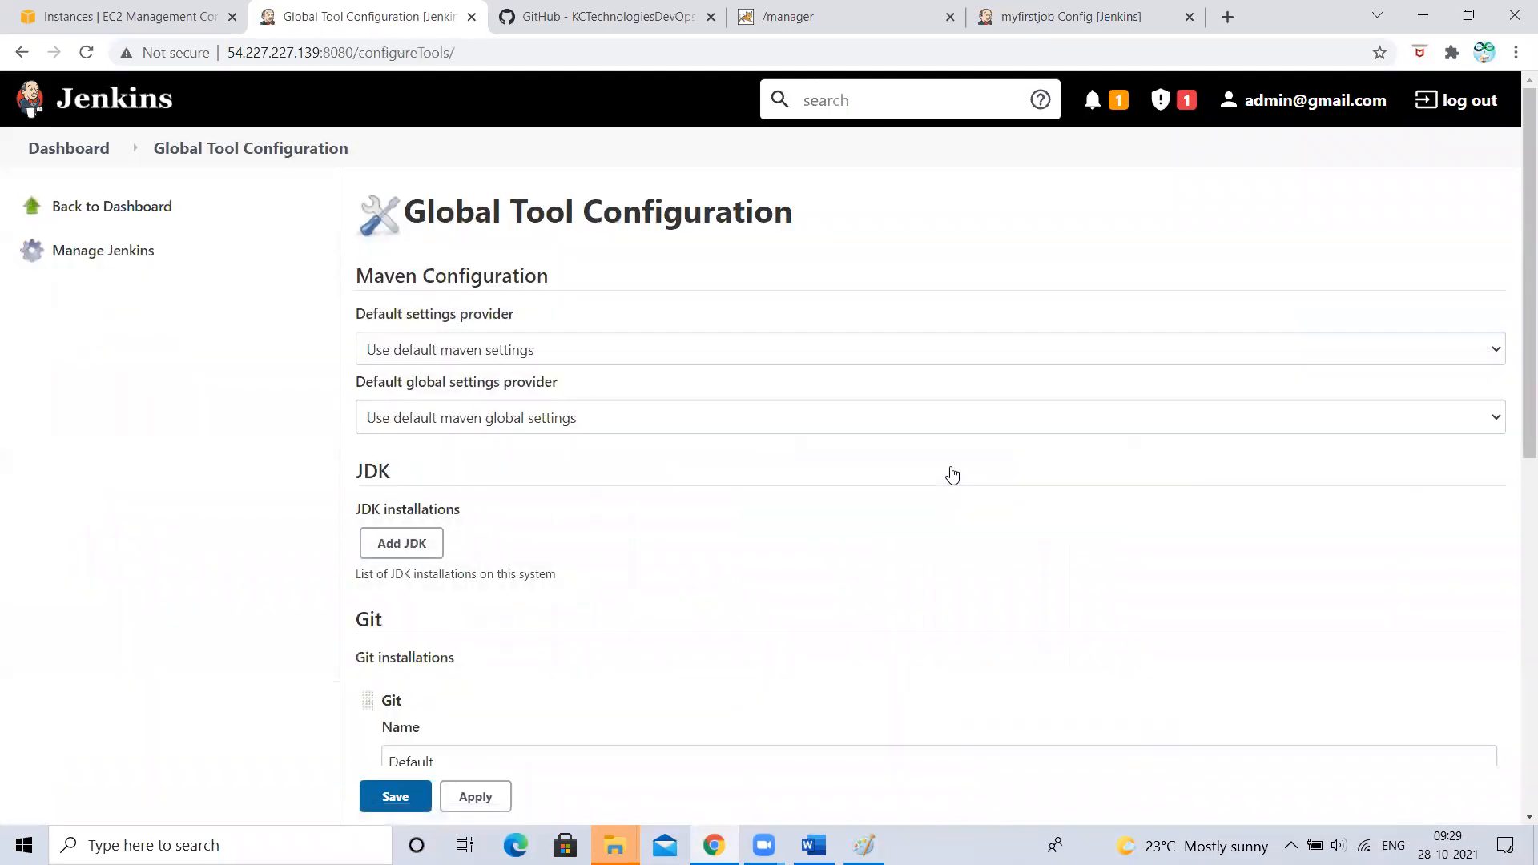
scroll(952, 474, down, 3)
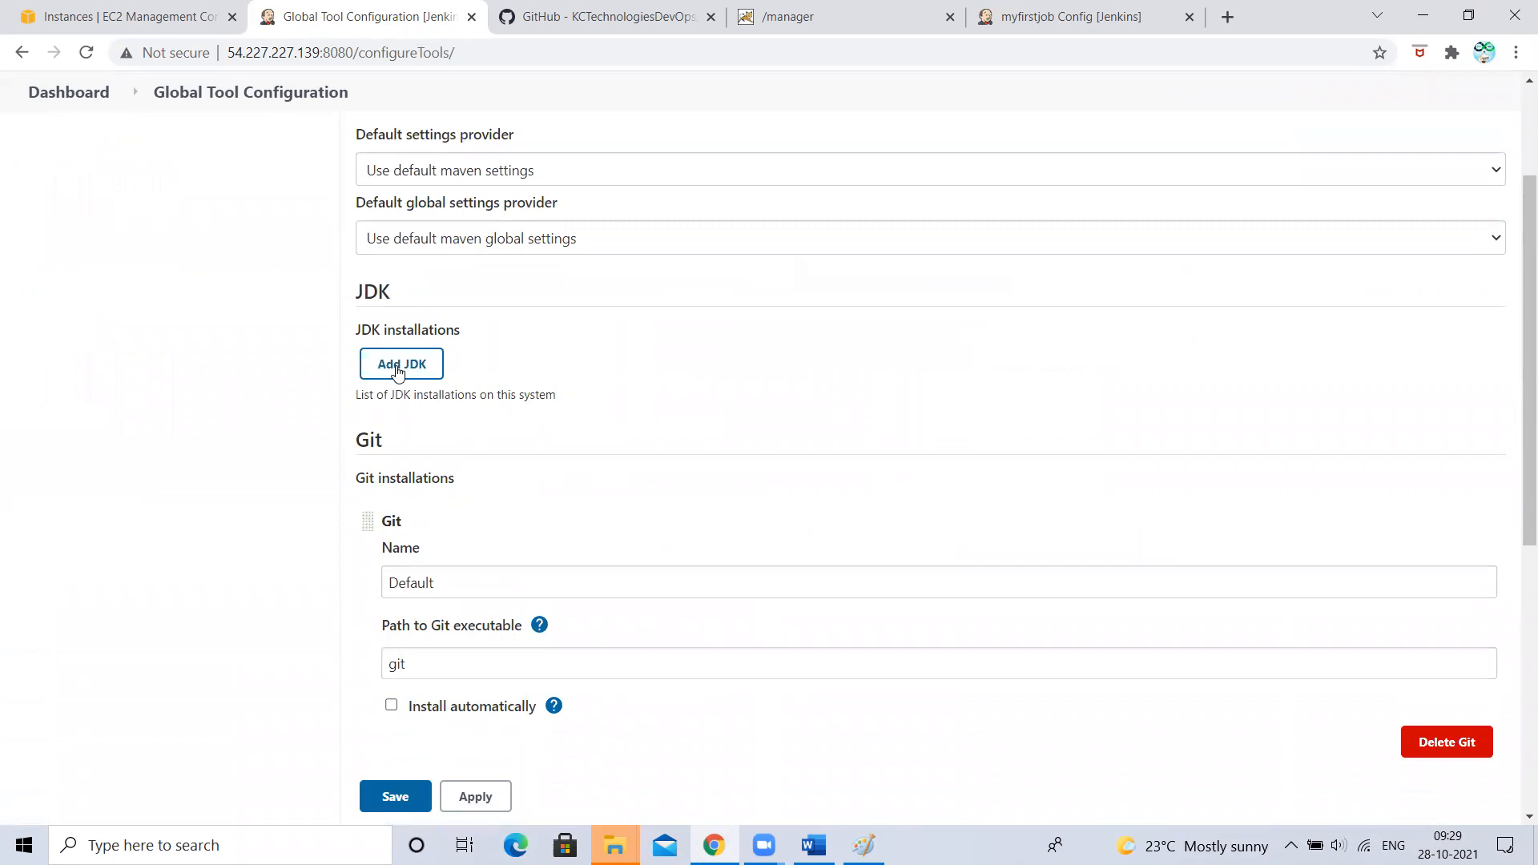
- Add a JDK named JAVA8_HOME with automatic installation turned off
click(397, 371)
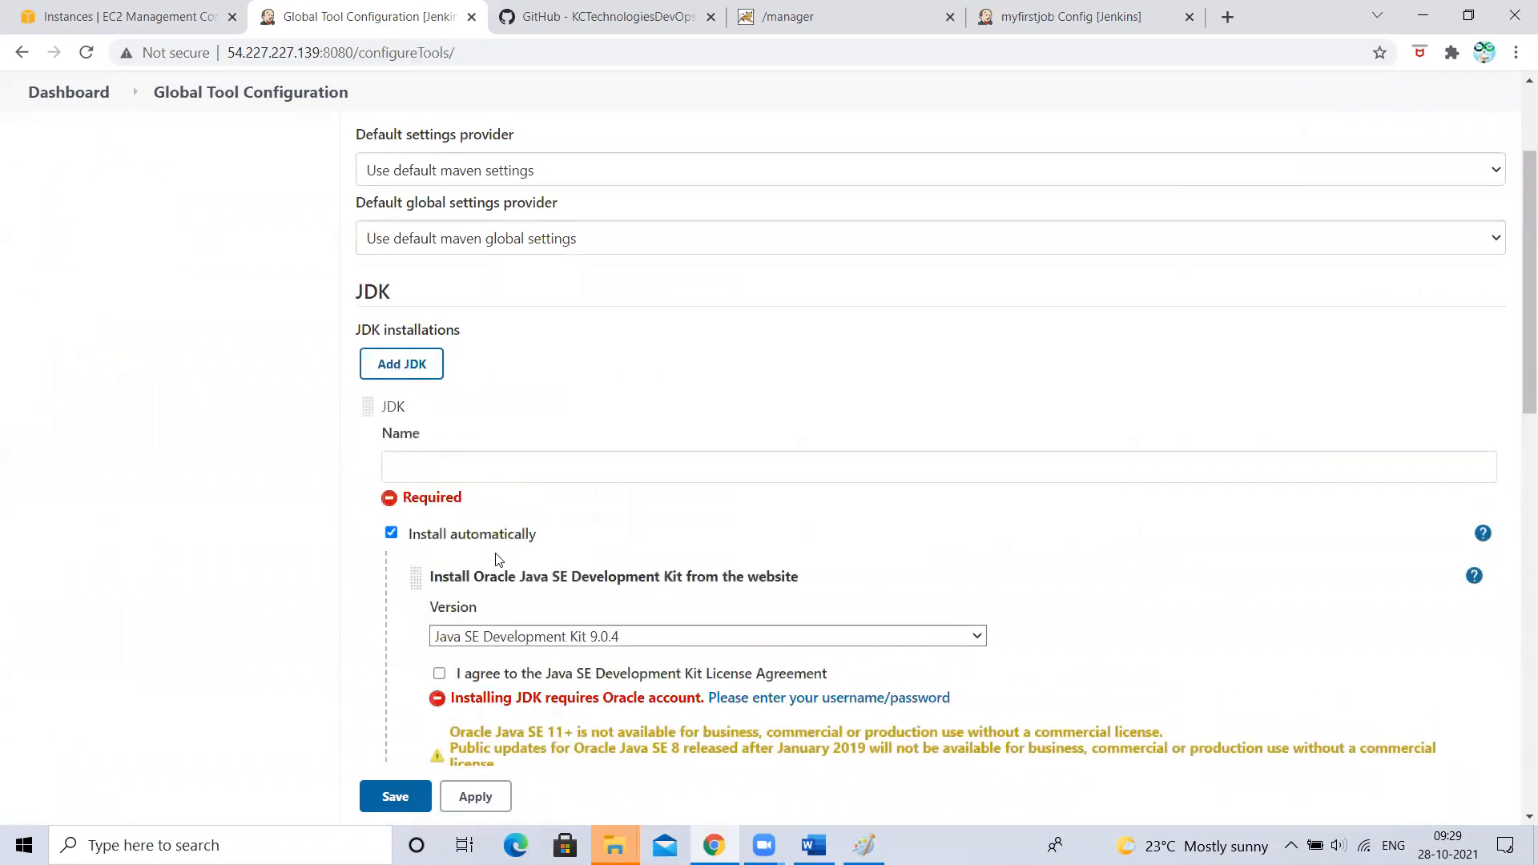
scroll(490, 573, down, 3)
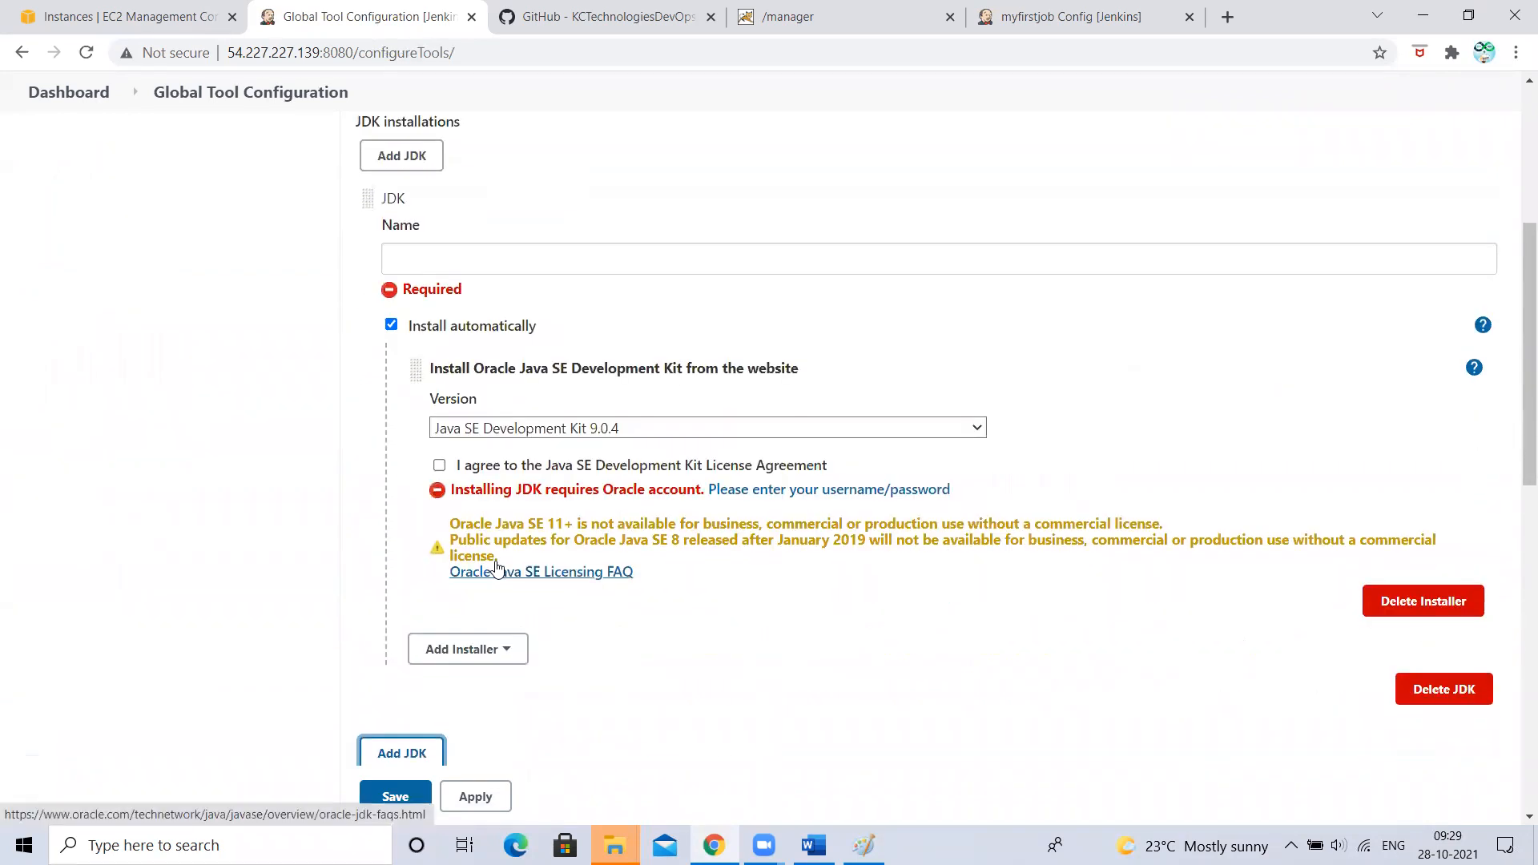
click(391, 325)
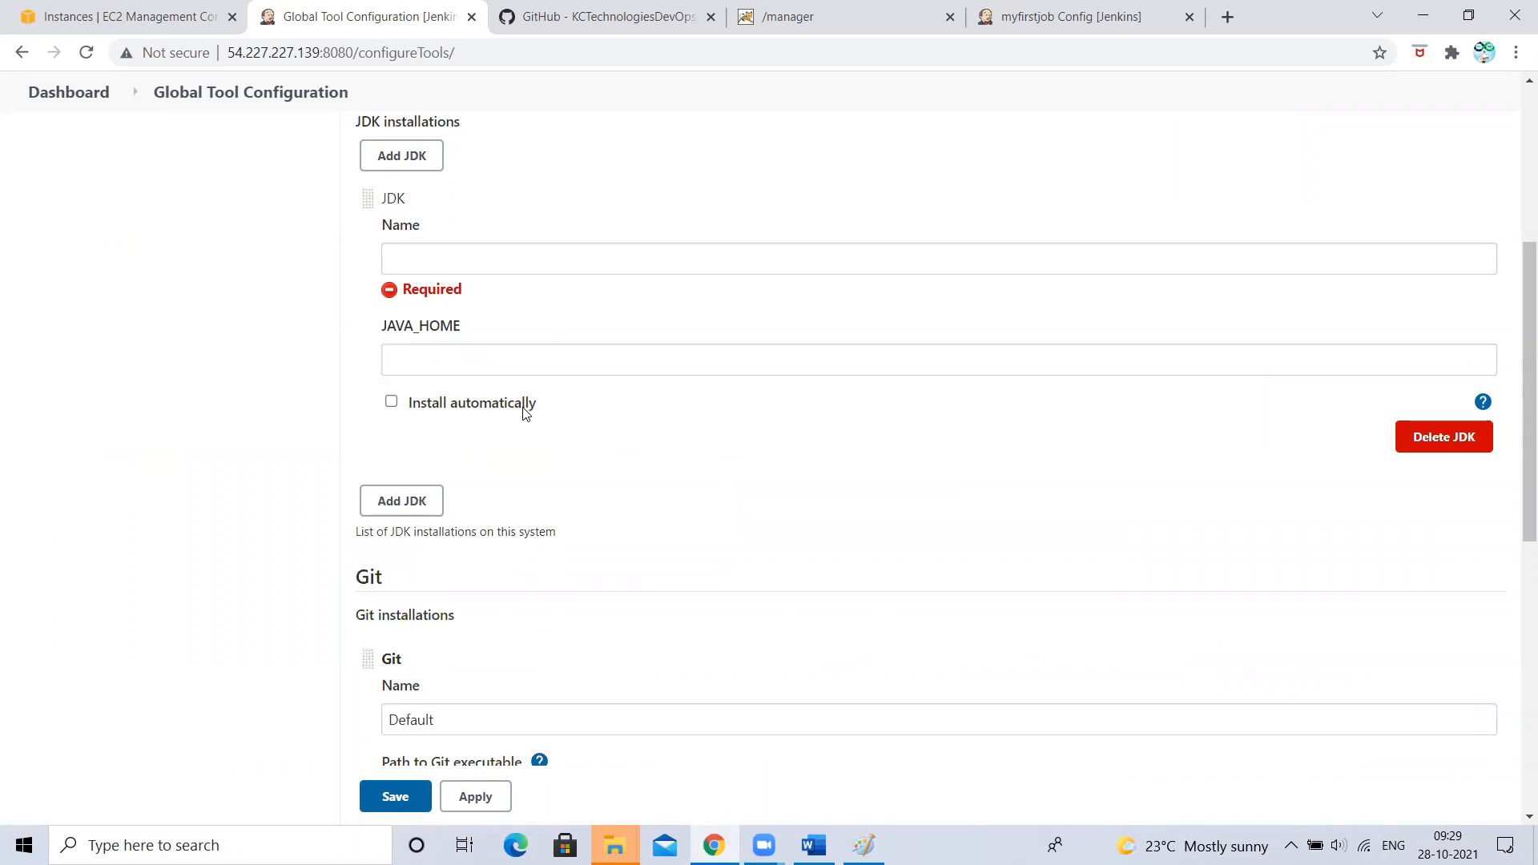
click(409, 256)
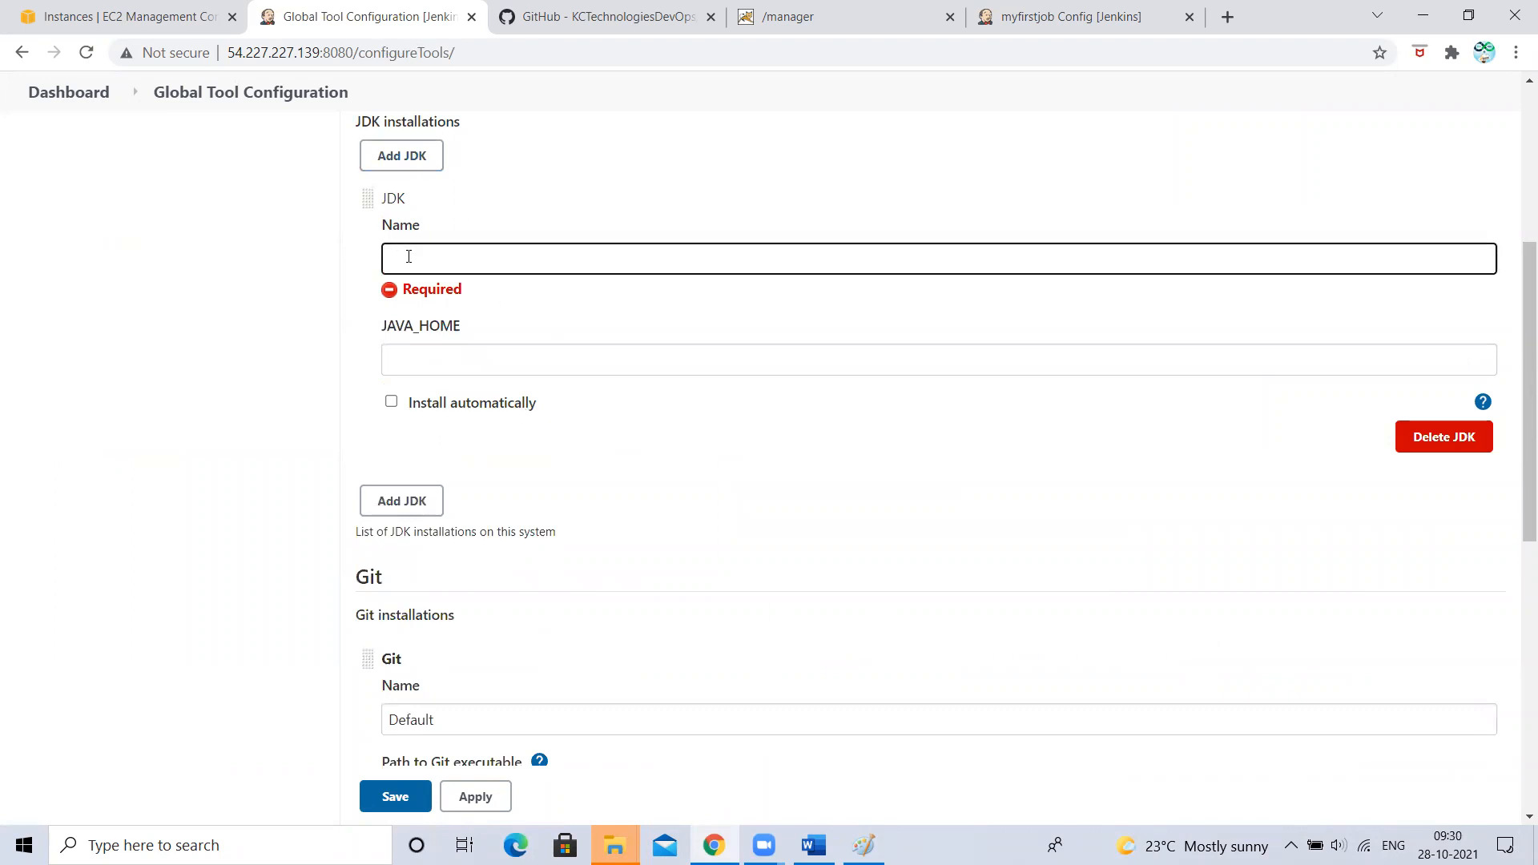
text(JAVA8_HOME)
click(419, 354)
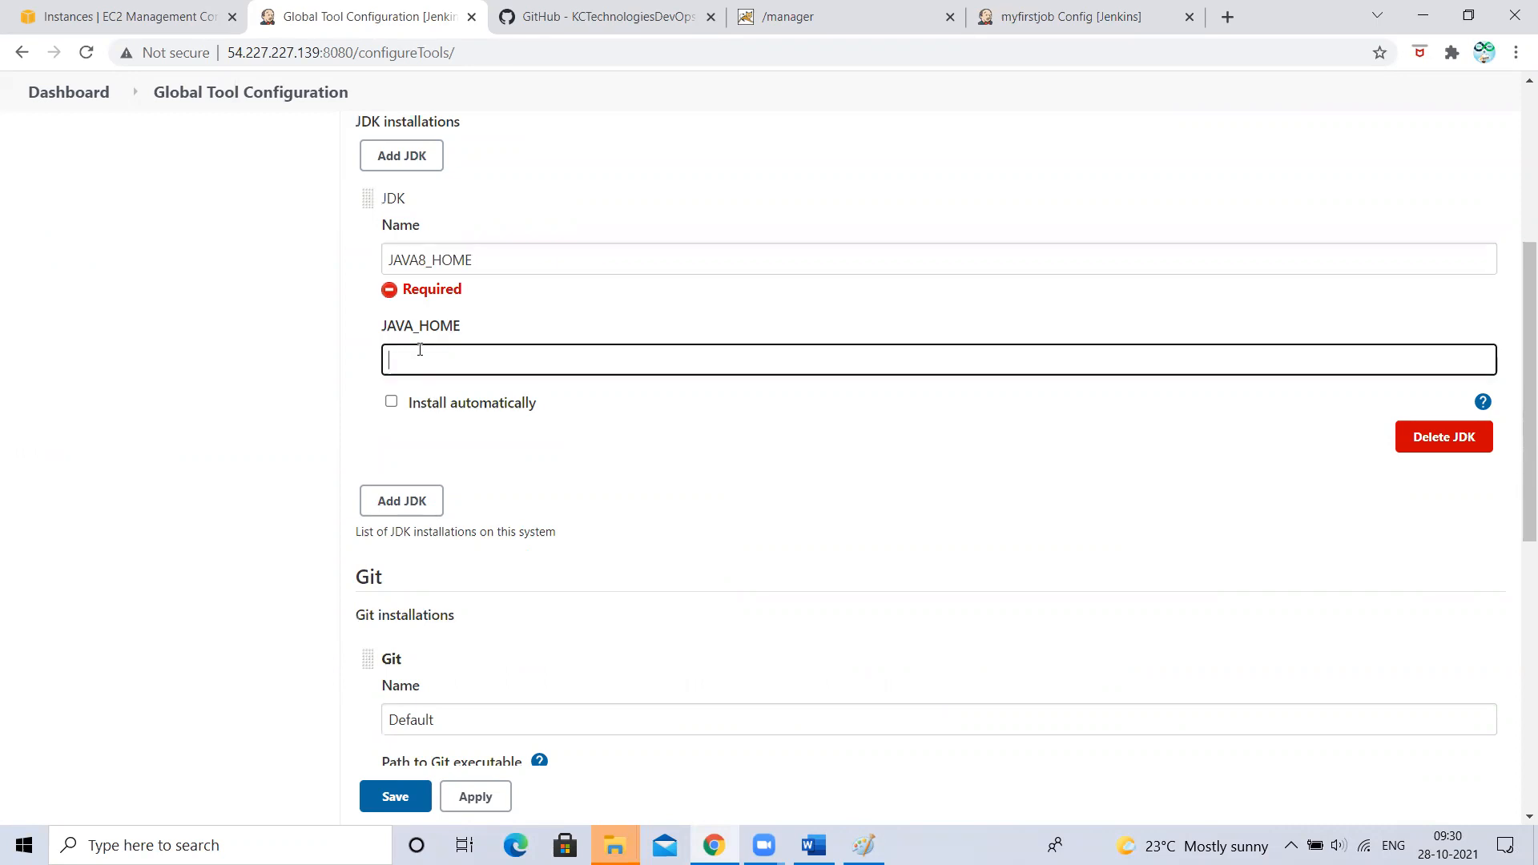
click(404, 479)
- Name the second JDK JAVA9_HOME, correcting the initially typed JAVA11_HOME
click(429, 554)
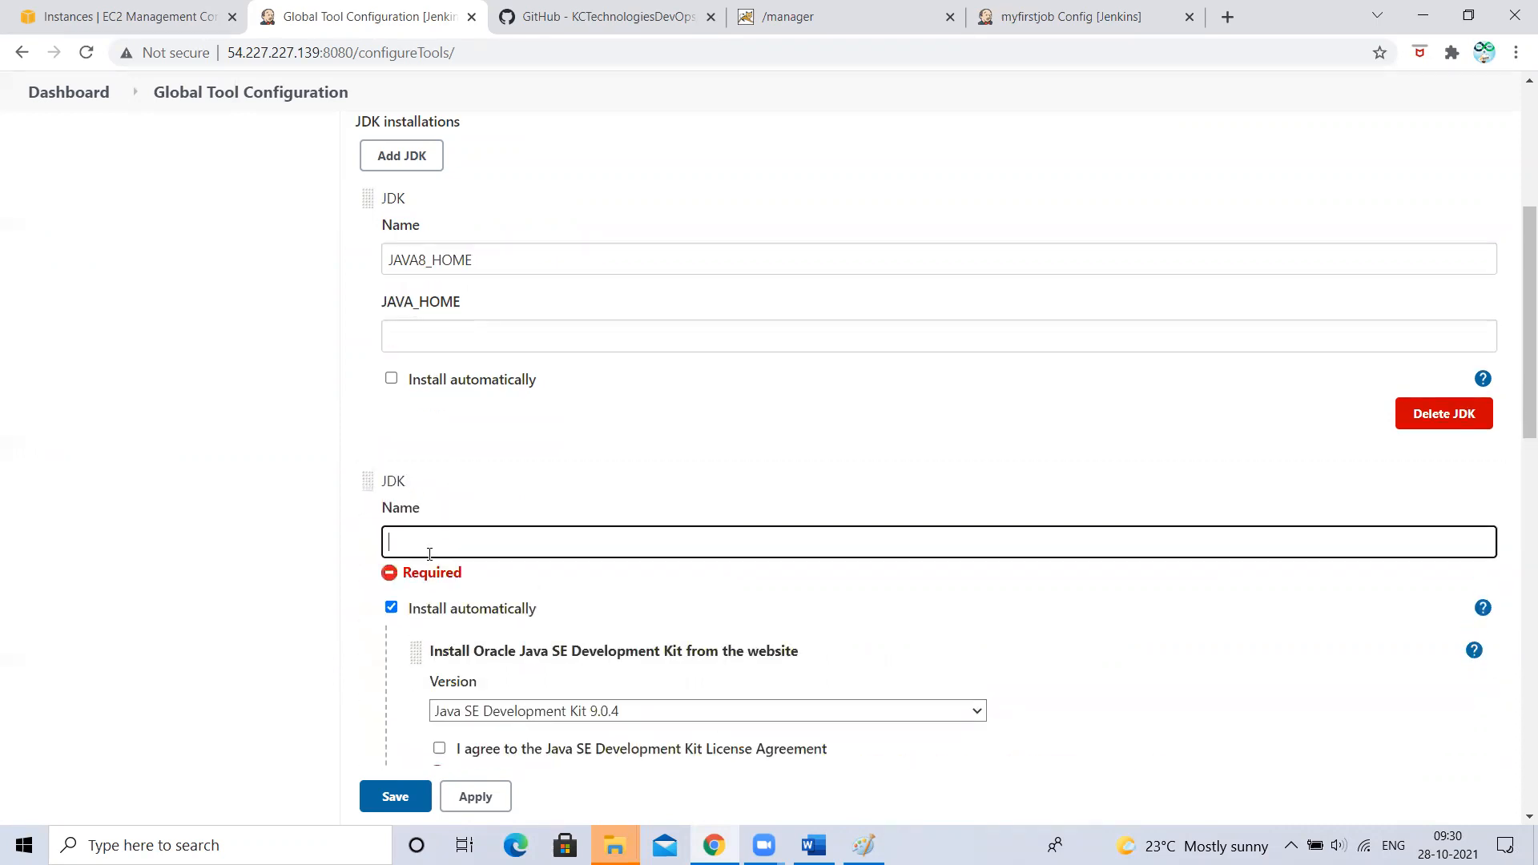
text(JAVA11_HOME)
click(491, 711)
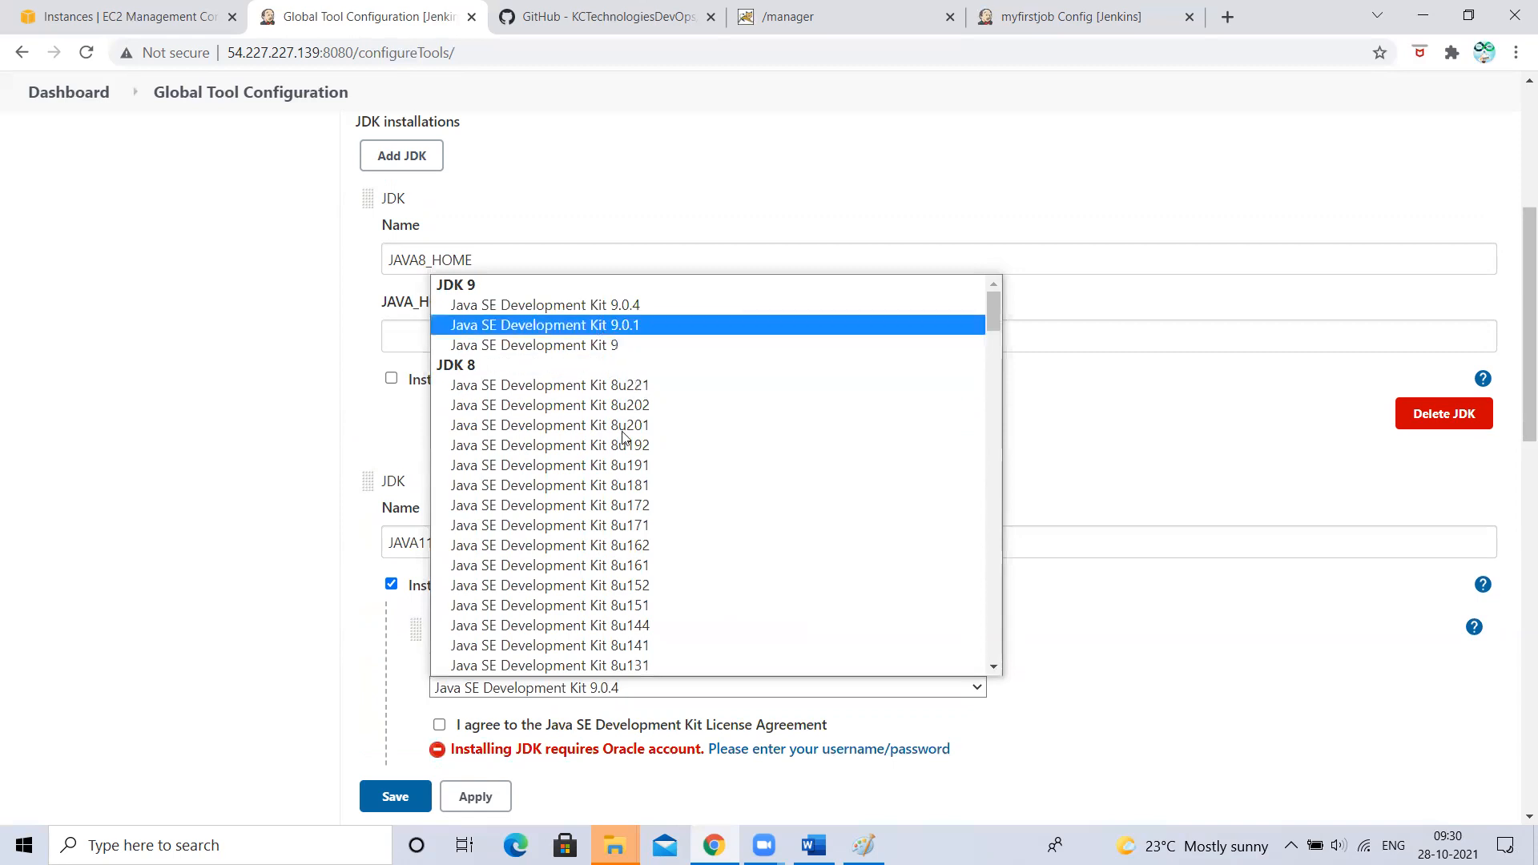
scroll(641, 626, down, 10)
scroll(641, 626, up, 10)
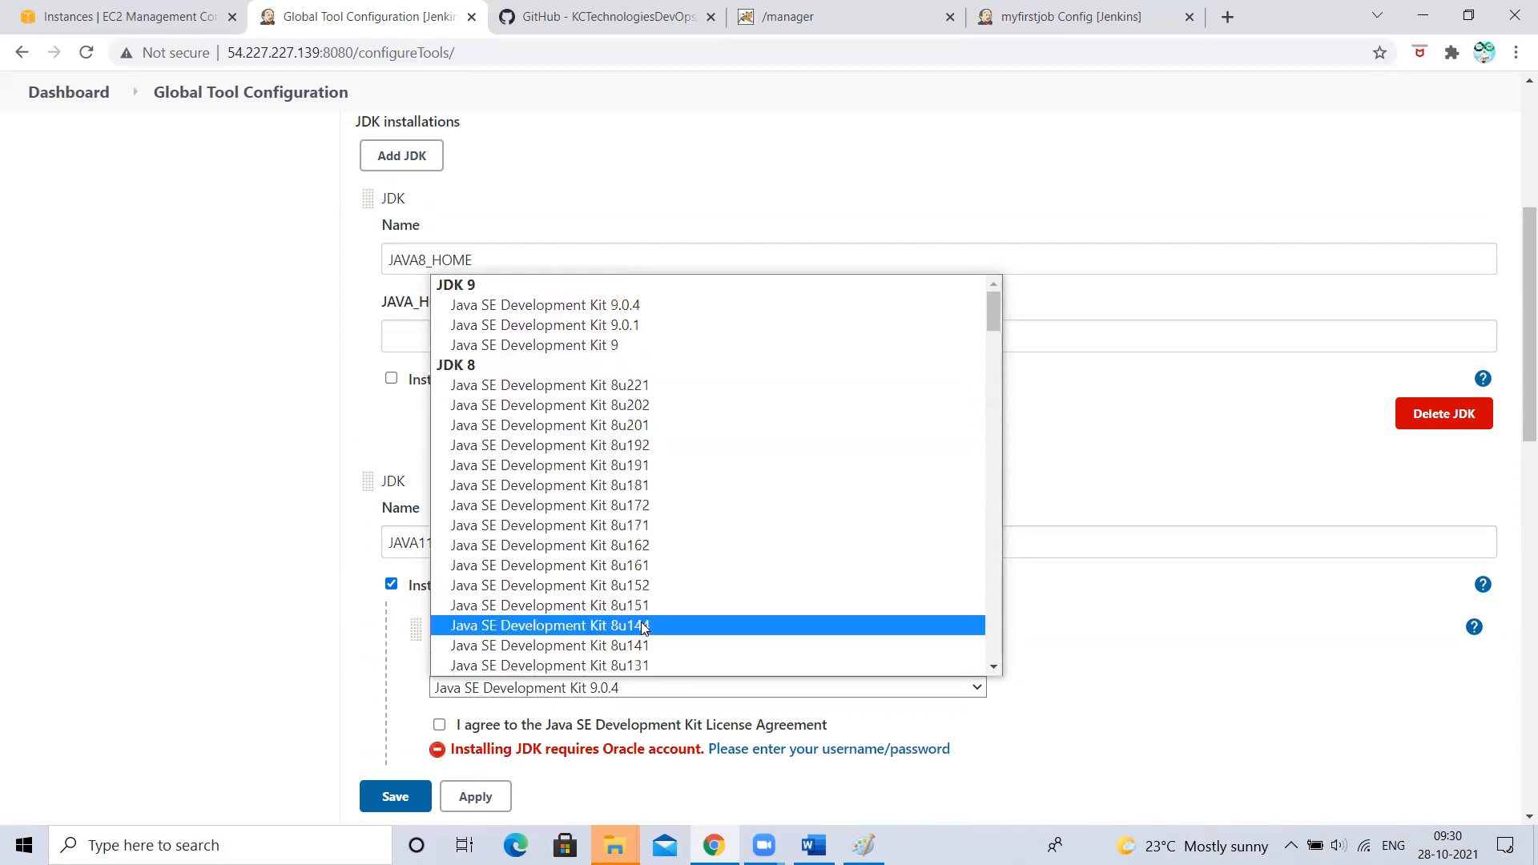
click(240, 491)
click(433, 543)
key(BackSpace)
key(BackSpace)
text(9)
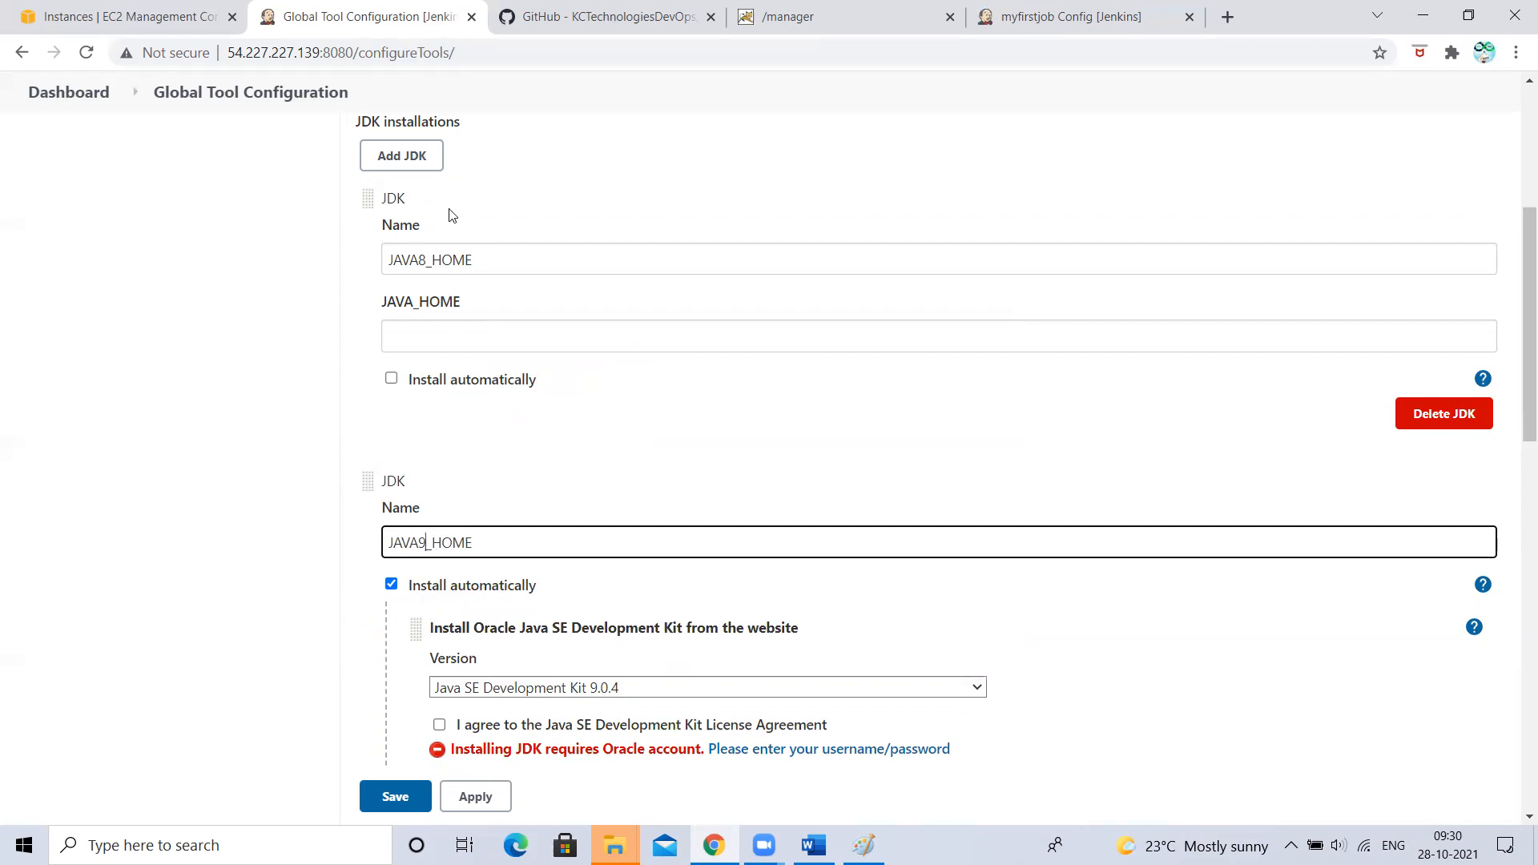
click(430, 335)
click(211, 404)
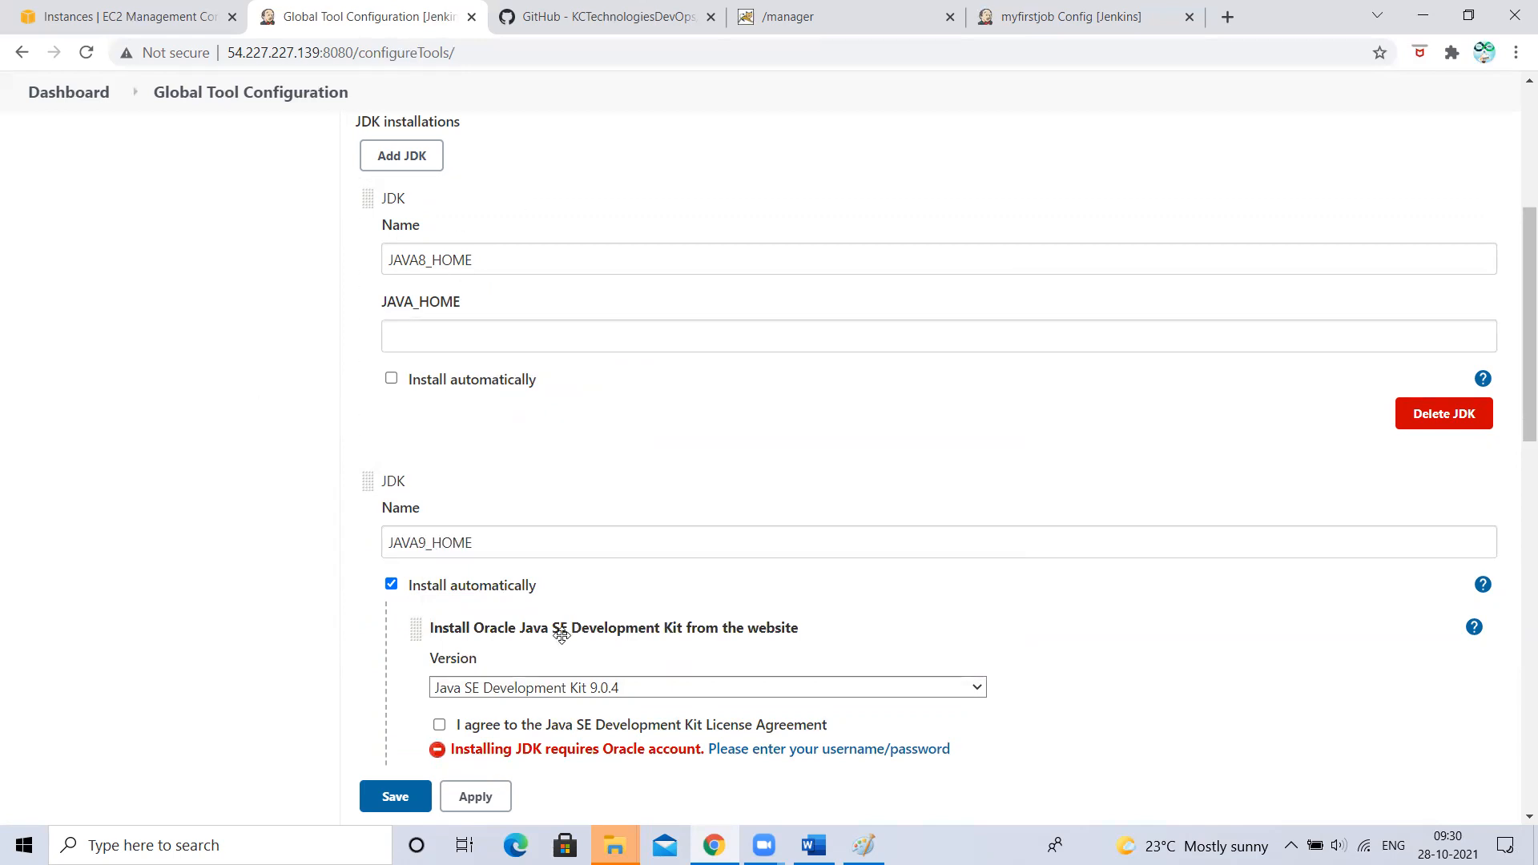
- Turn off automatic installation for JAVA9_HOME, save the JDKs, and return to myfirstjob
scroll(561, 629, down, 2)
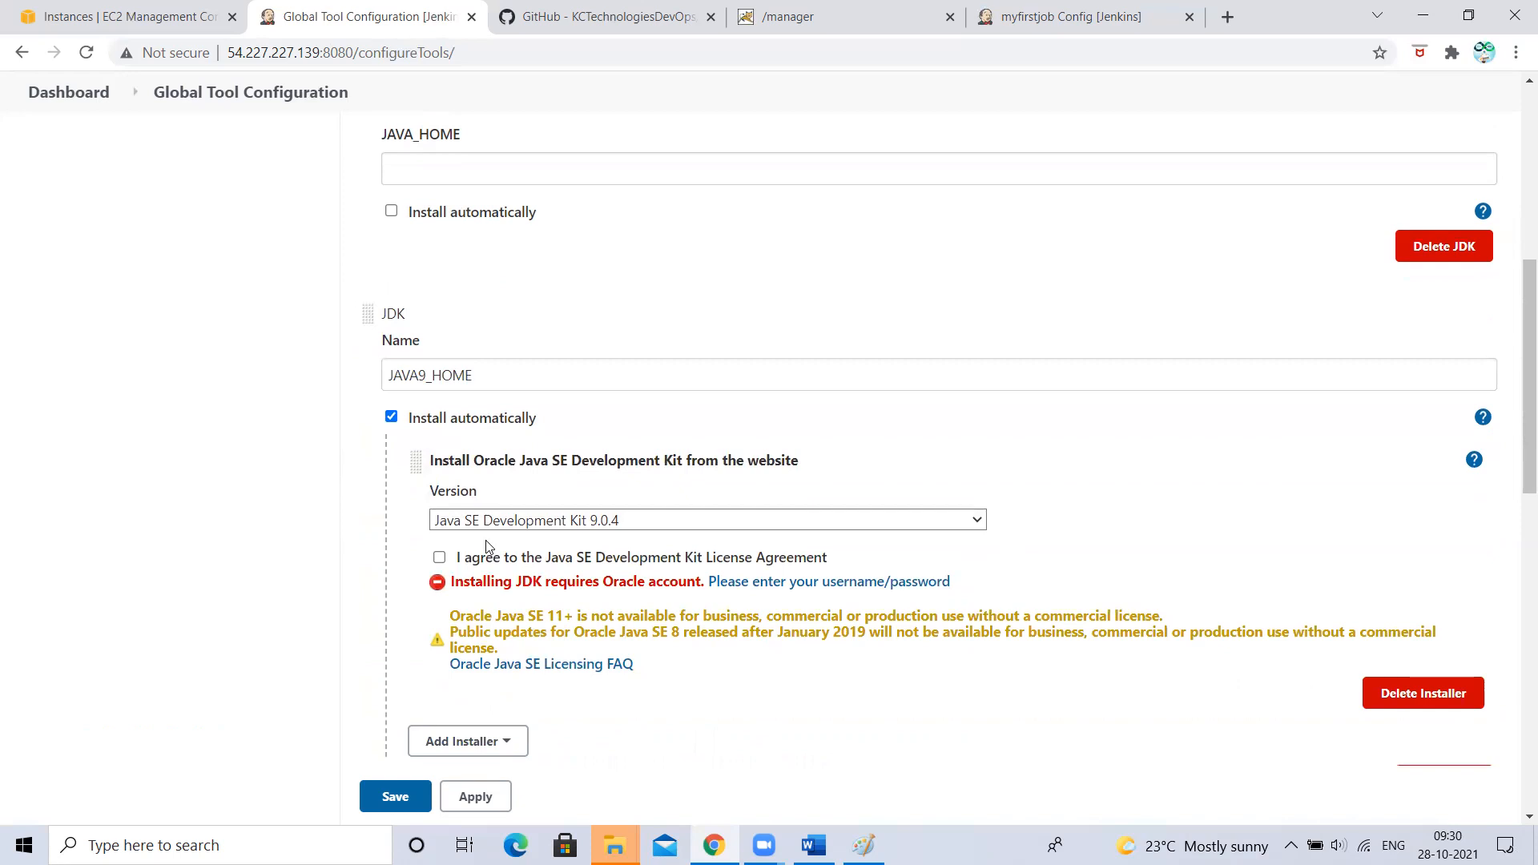
click(392, 419)
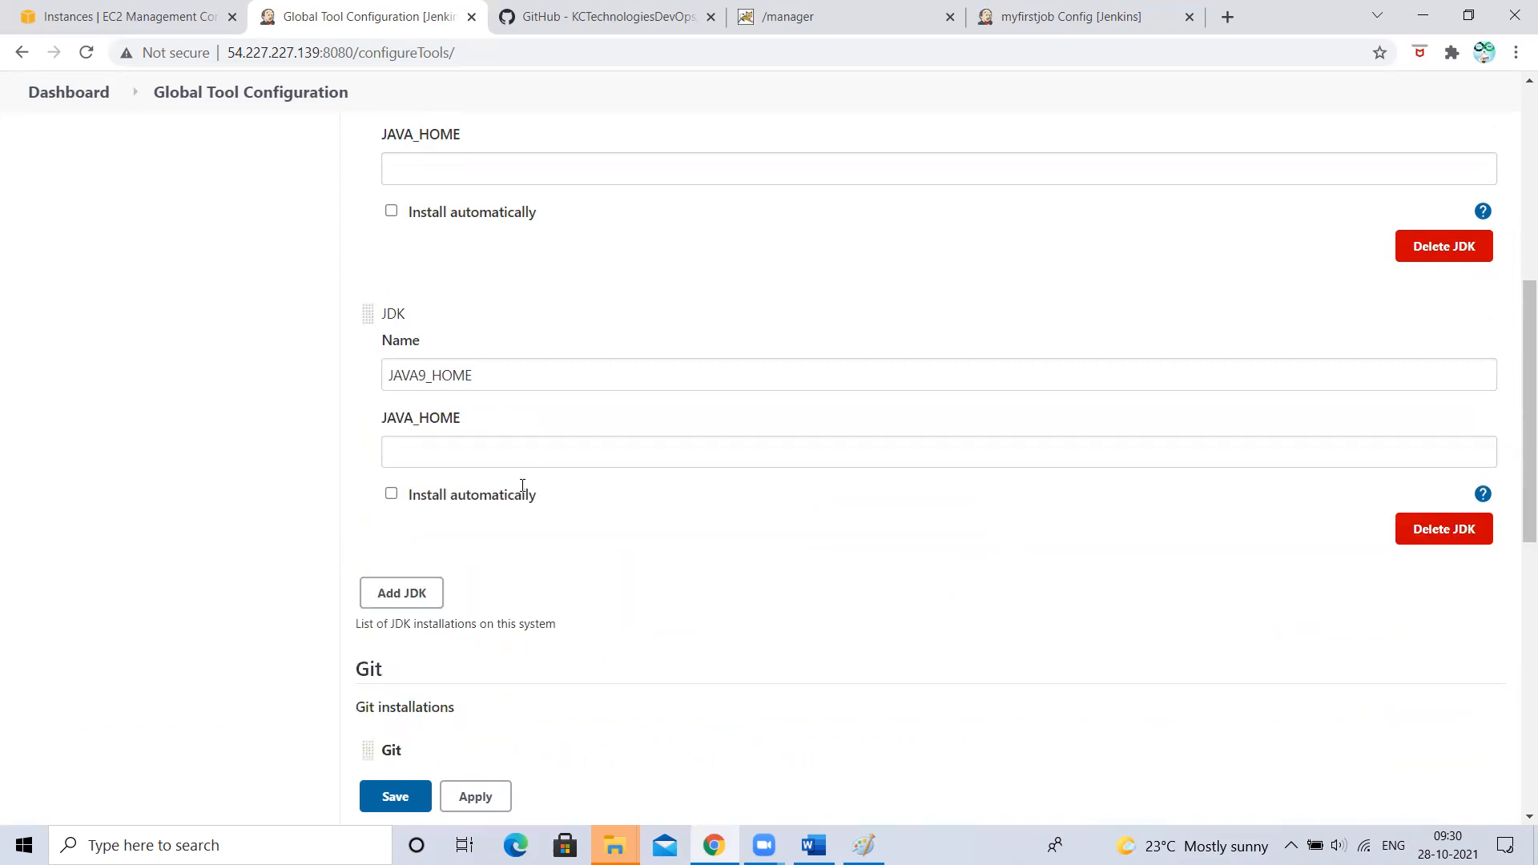
click(472, 450)
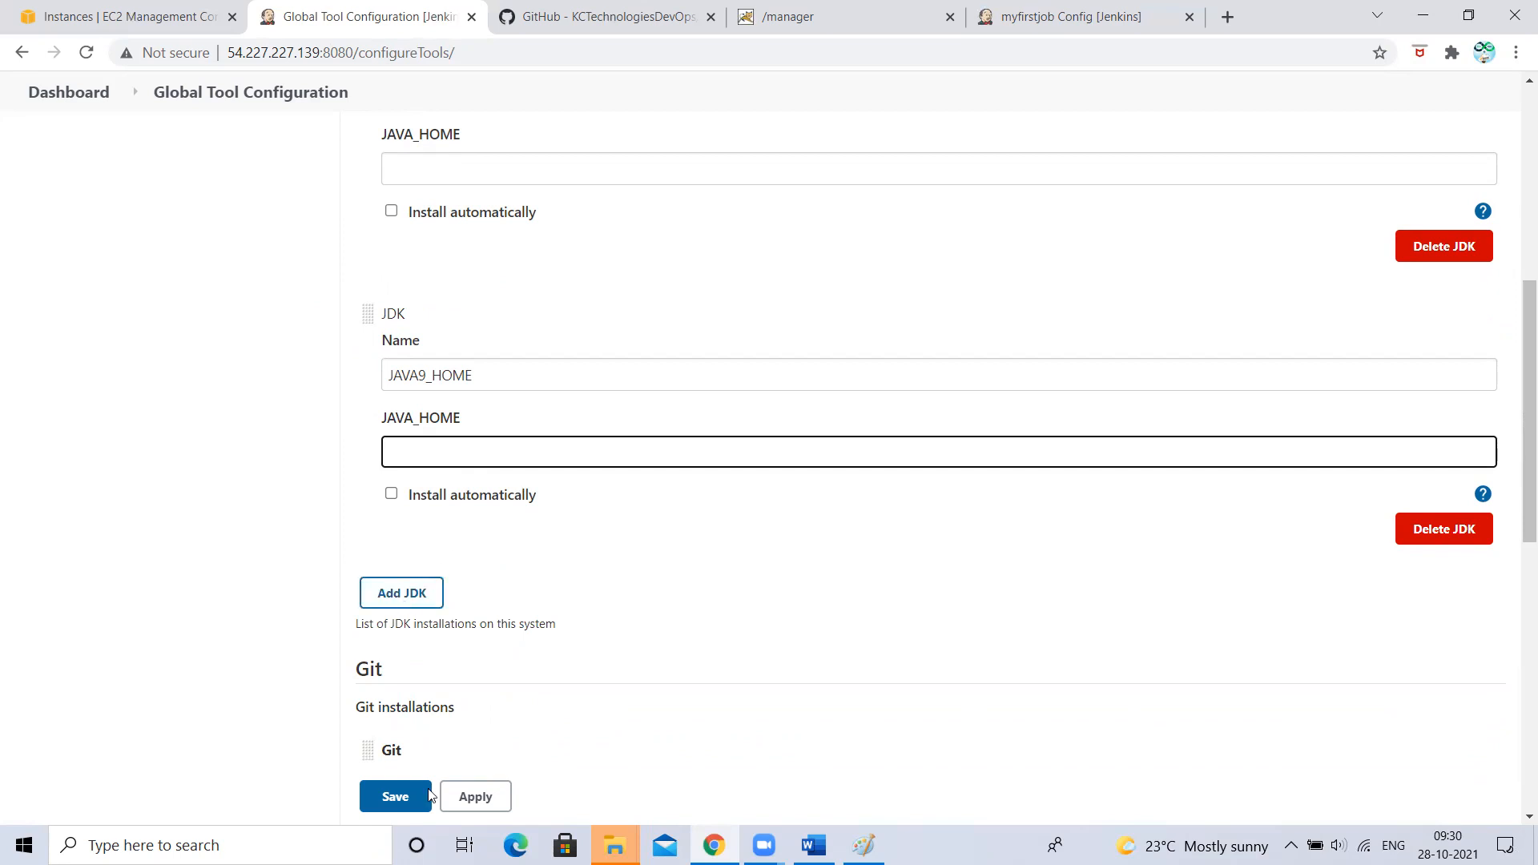
click(393, 795)
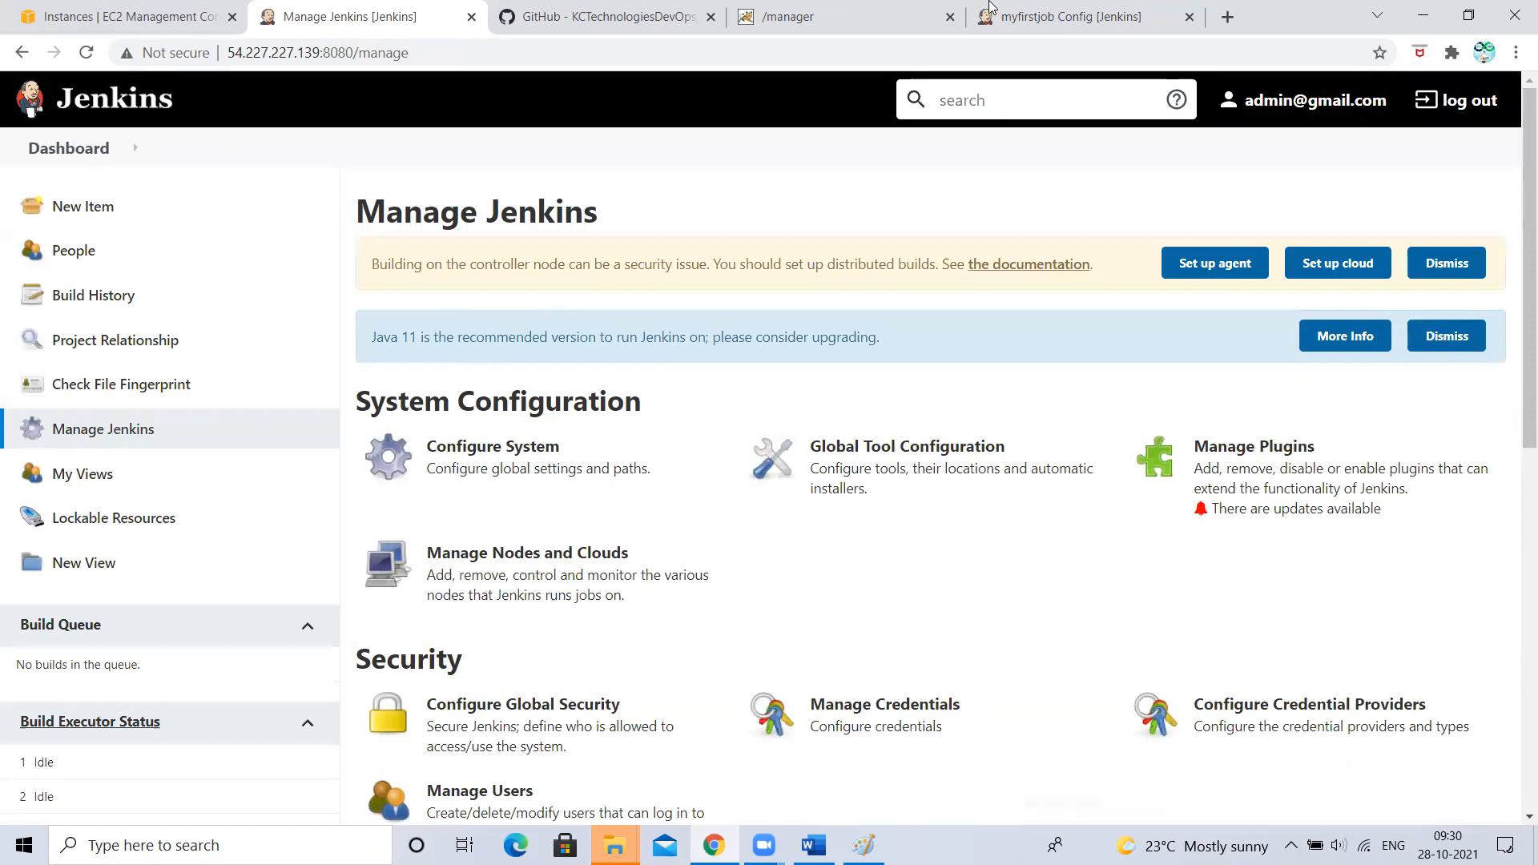
click(1110, 14)
scroll(605, 391, up, 4)
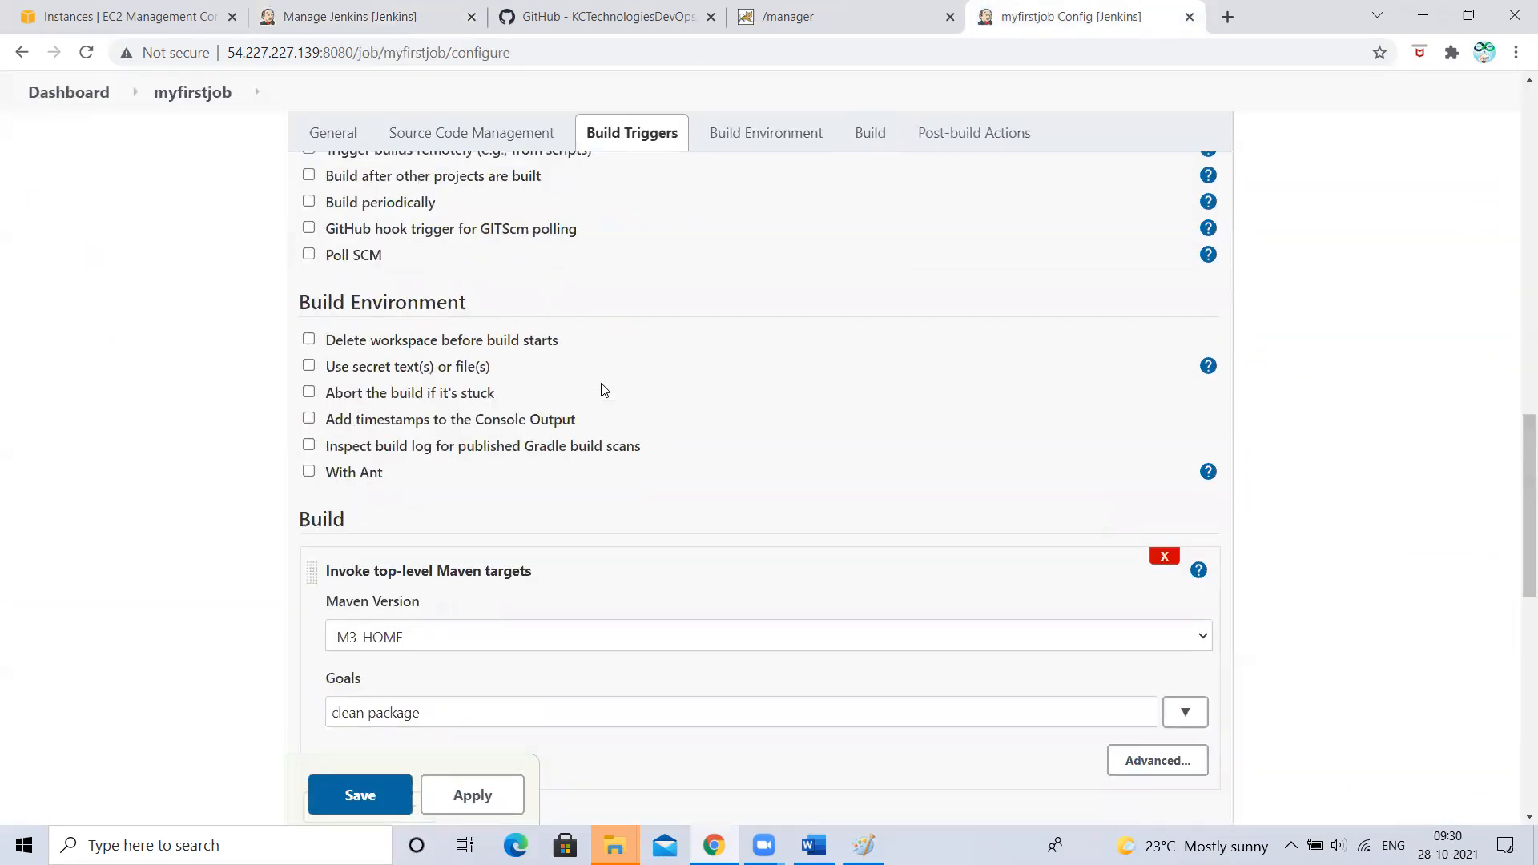
scroll(604, 391, up, 1)
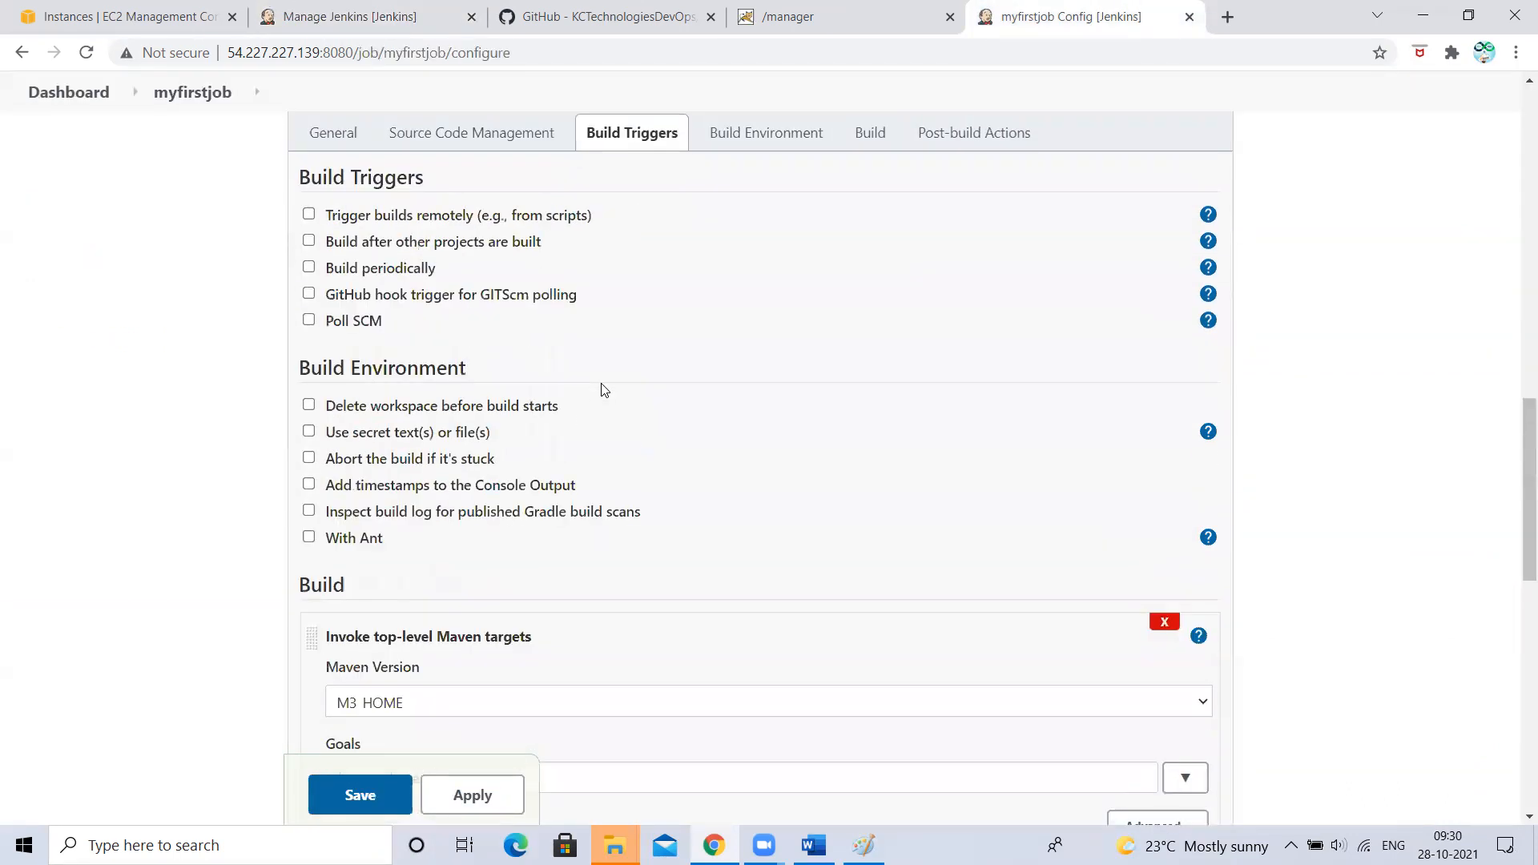
- Reload the myfirstjob configuration so the new JDK setting appears, then return to the top of General
click(86, 52)
click(856, 197)
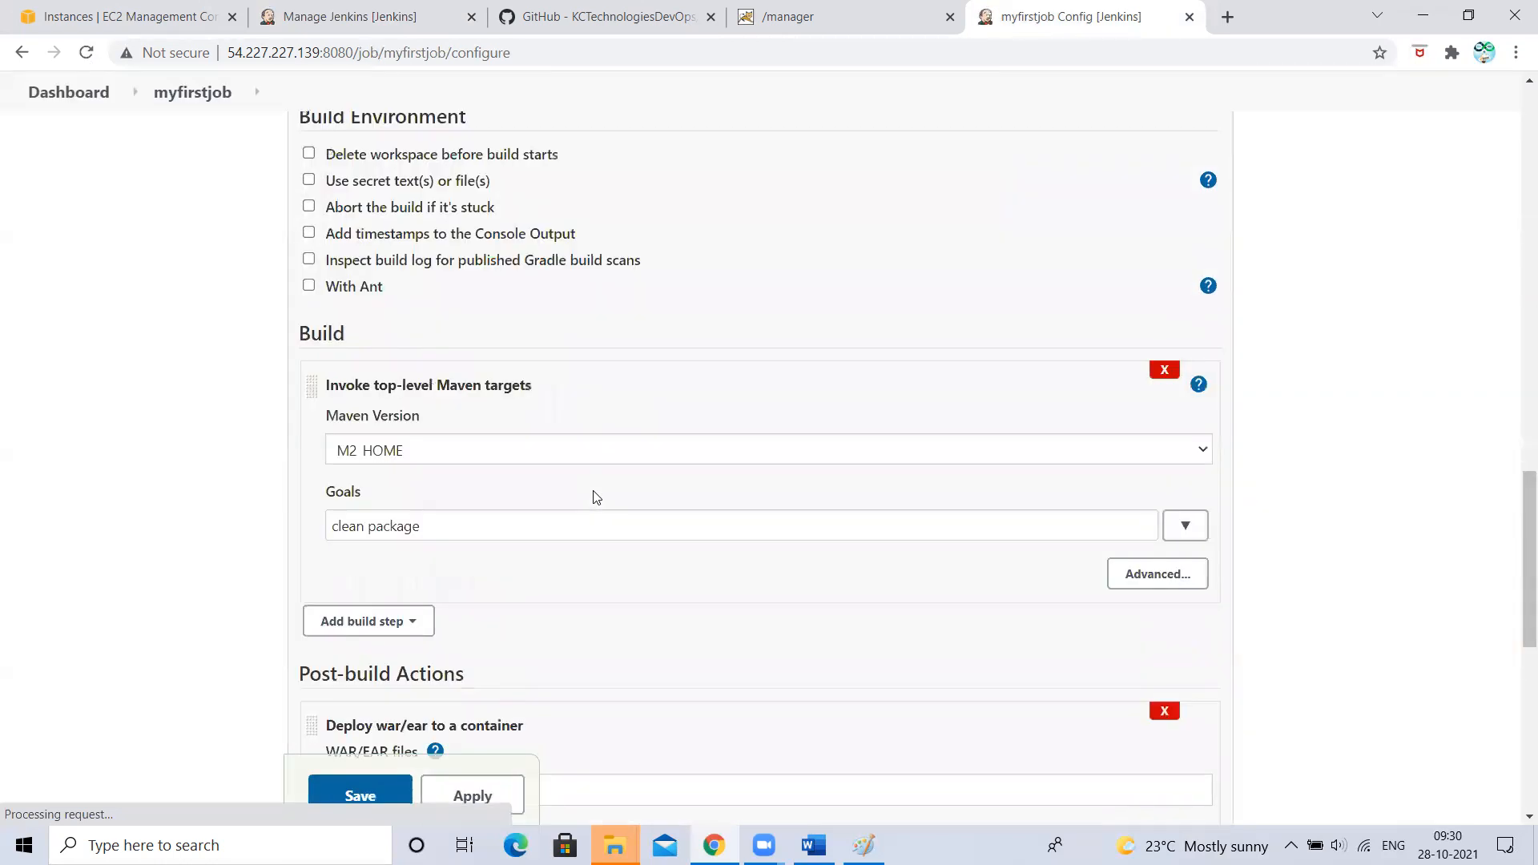
scroll(594, 496, up, 8)
scroll(593, 497, down, 3)
scroll(594, 497, down, 15)
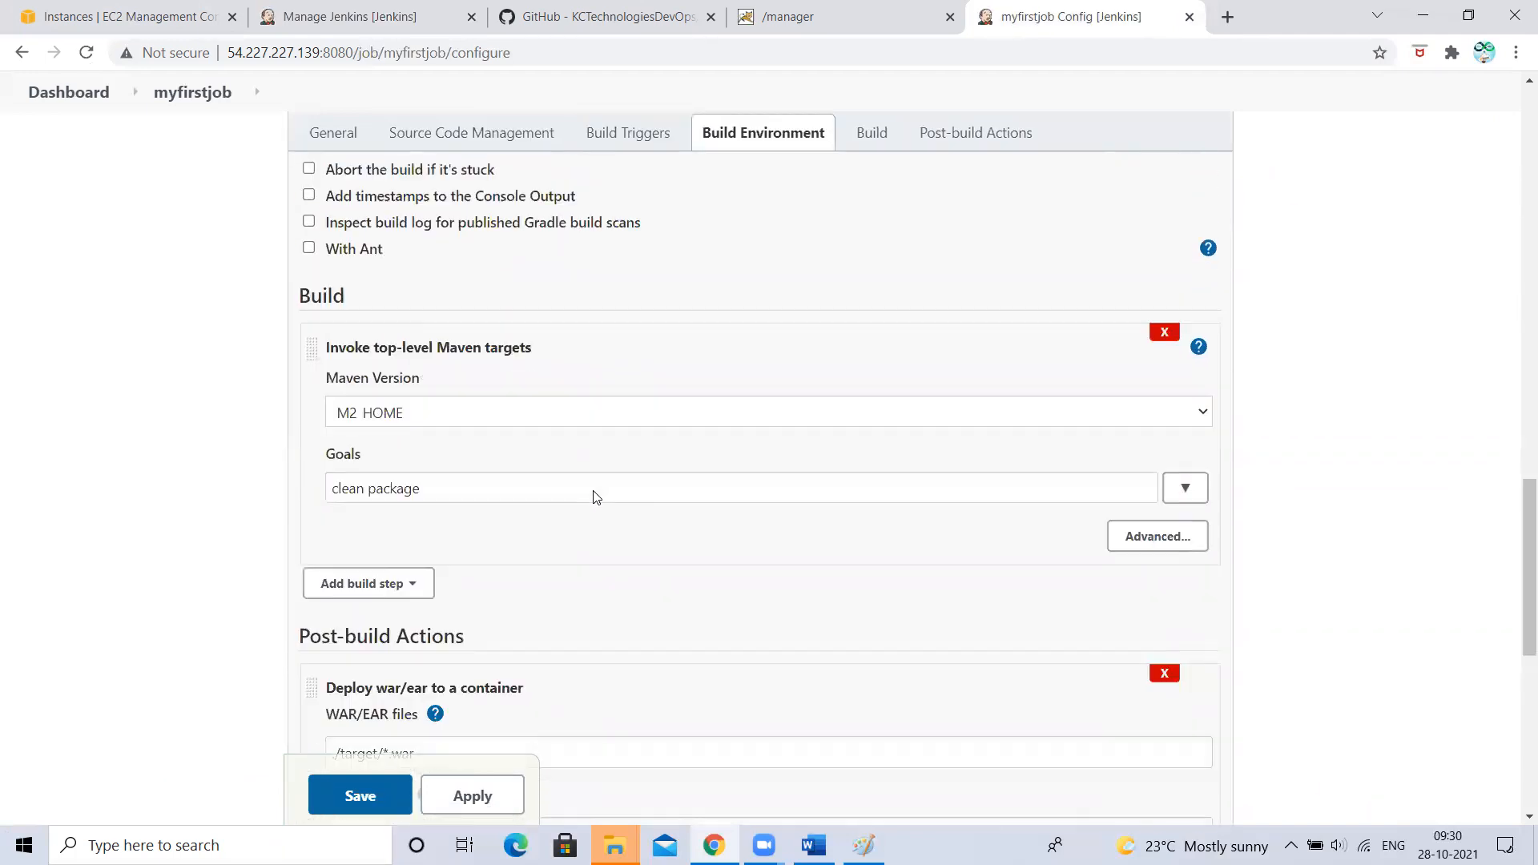
scroll(593, 497, down, 2)
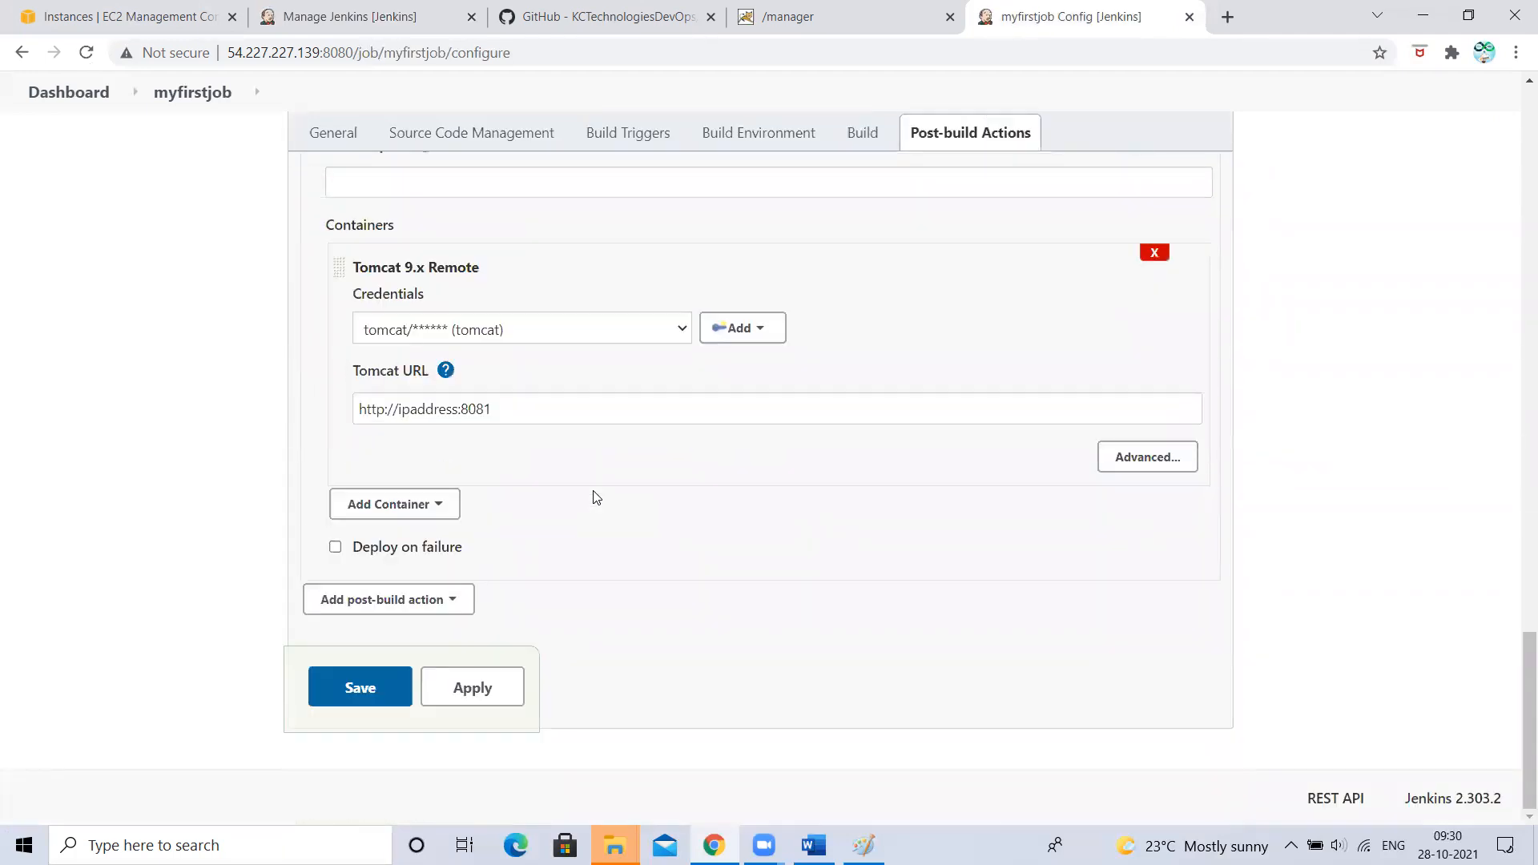
scroll(596, 497, up, 9)
scroll(596, 497, down, 3)
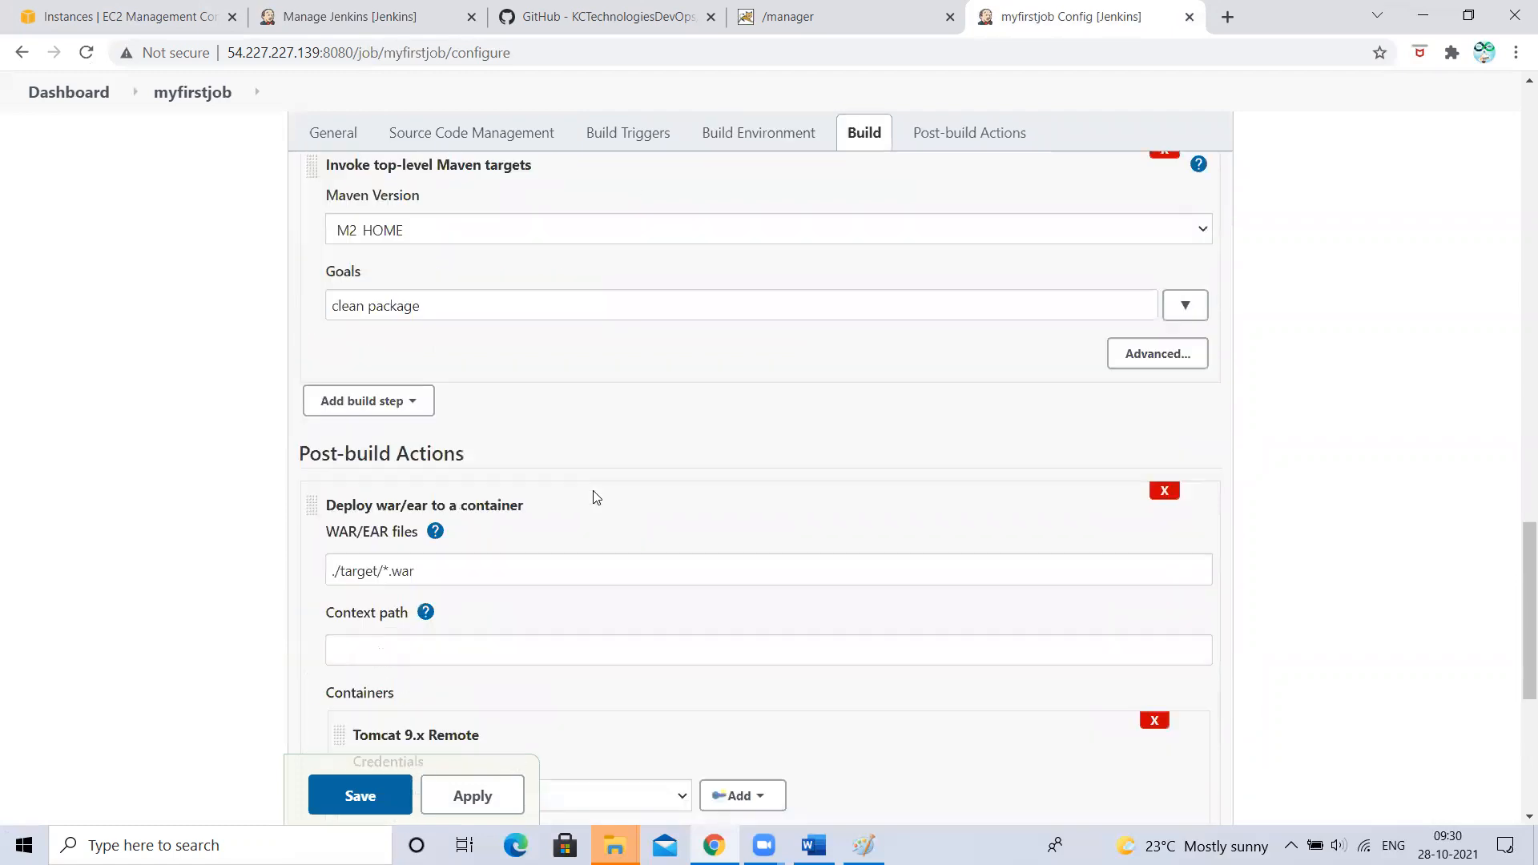
scroll(596, 498, down, 1)
scroll(384, 530, down, 2)
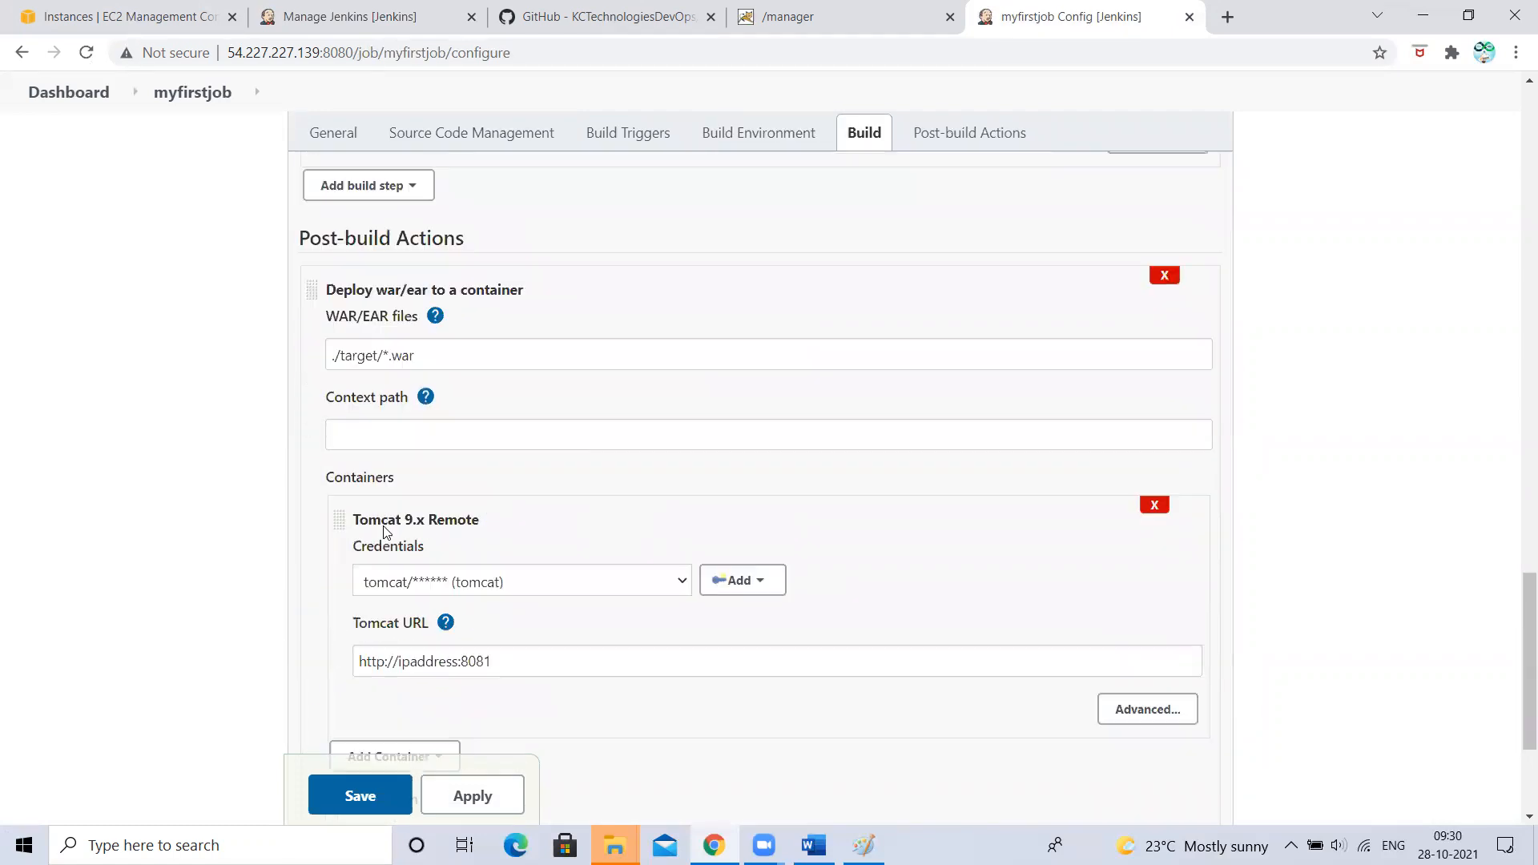
scroll(385, 533, down, 3)
click(445, 133)
scroll(445, 363, up, 10)
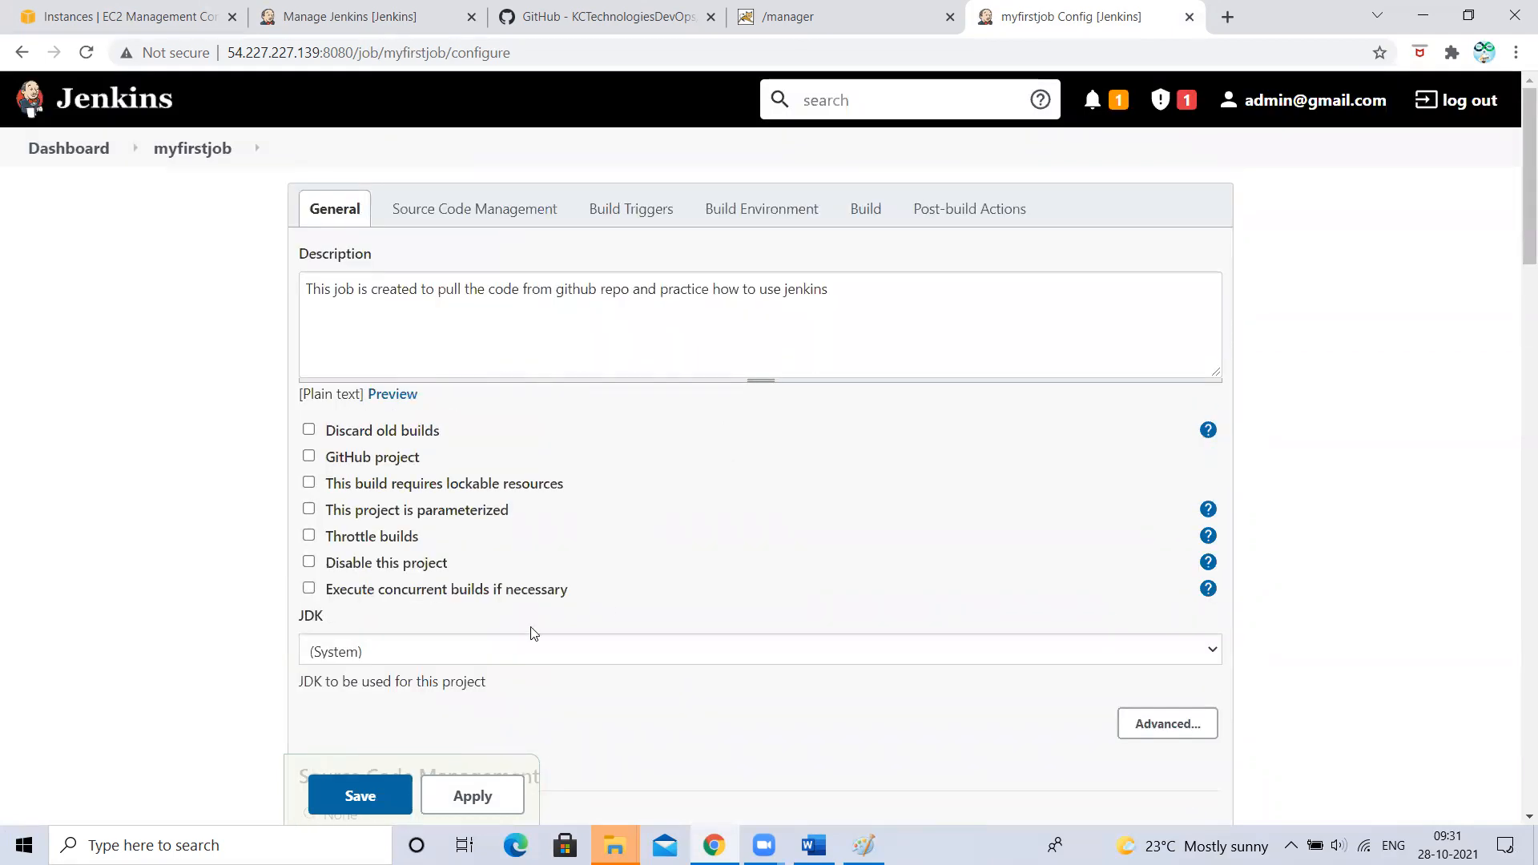
- Check the JDK list, leave it at (System), review the Git and Tomcat credentials, and save the job
click(344, 653)
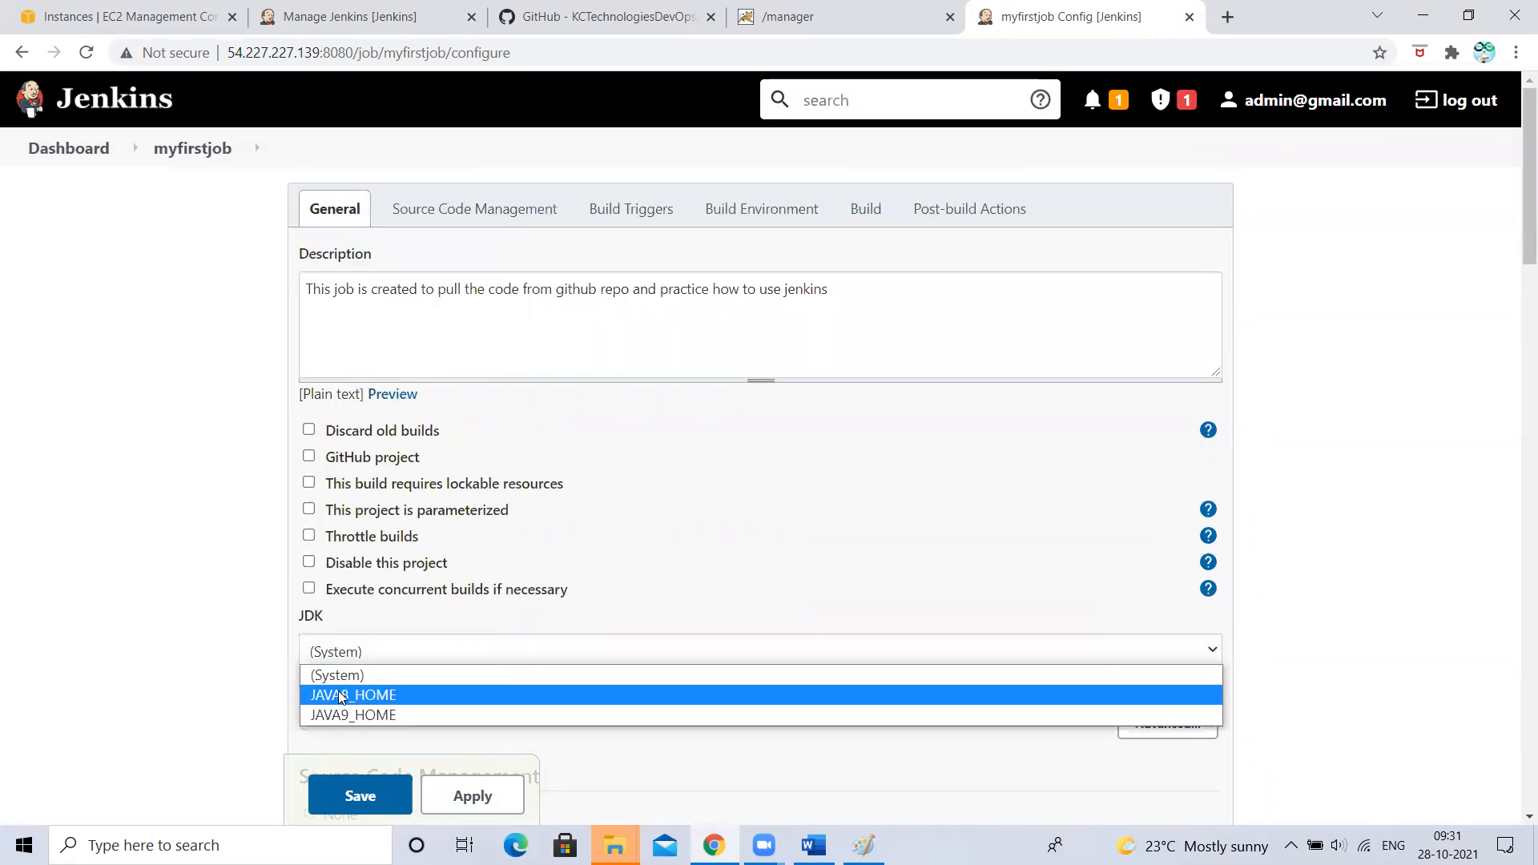
click(114, 451)
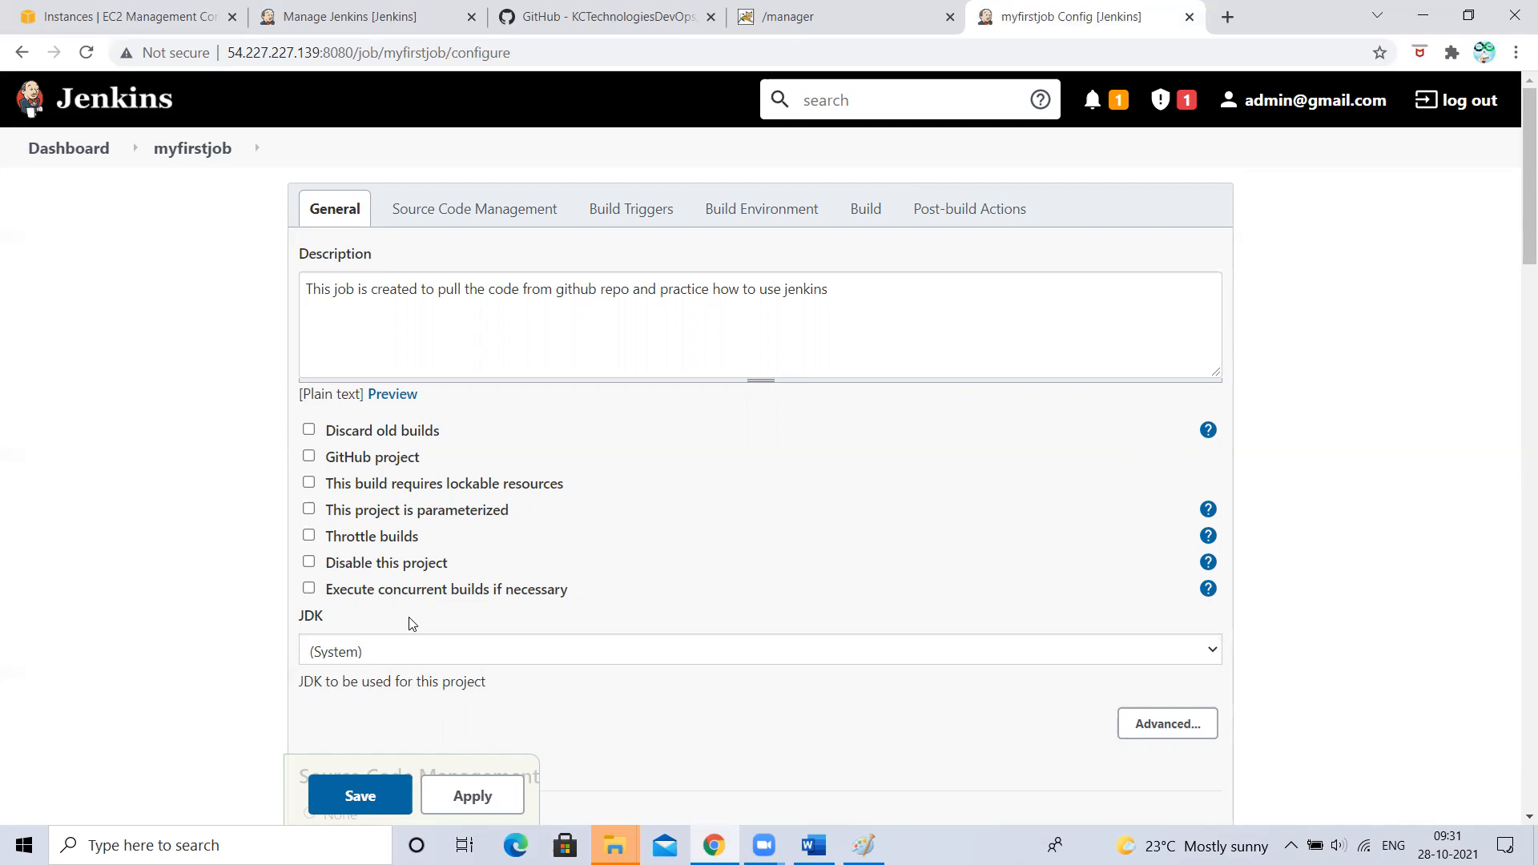
scroll(410, 624, down, 1)
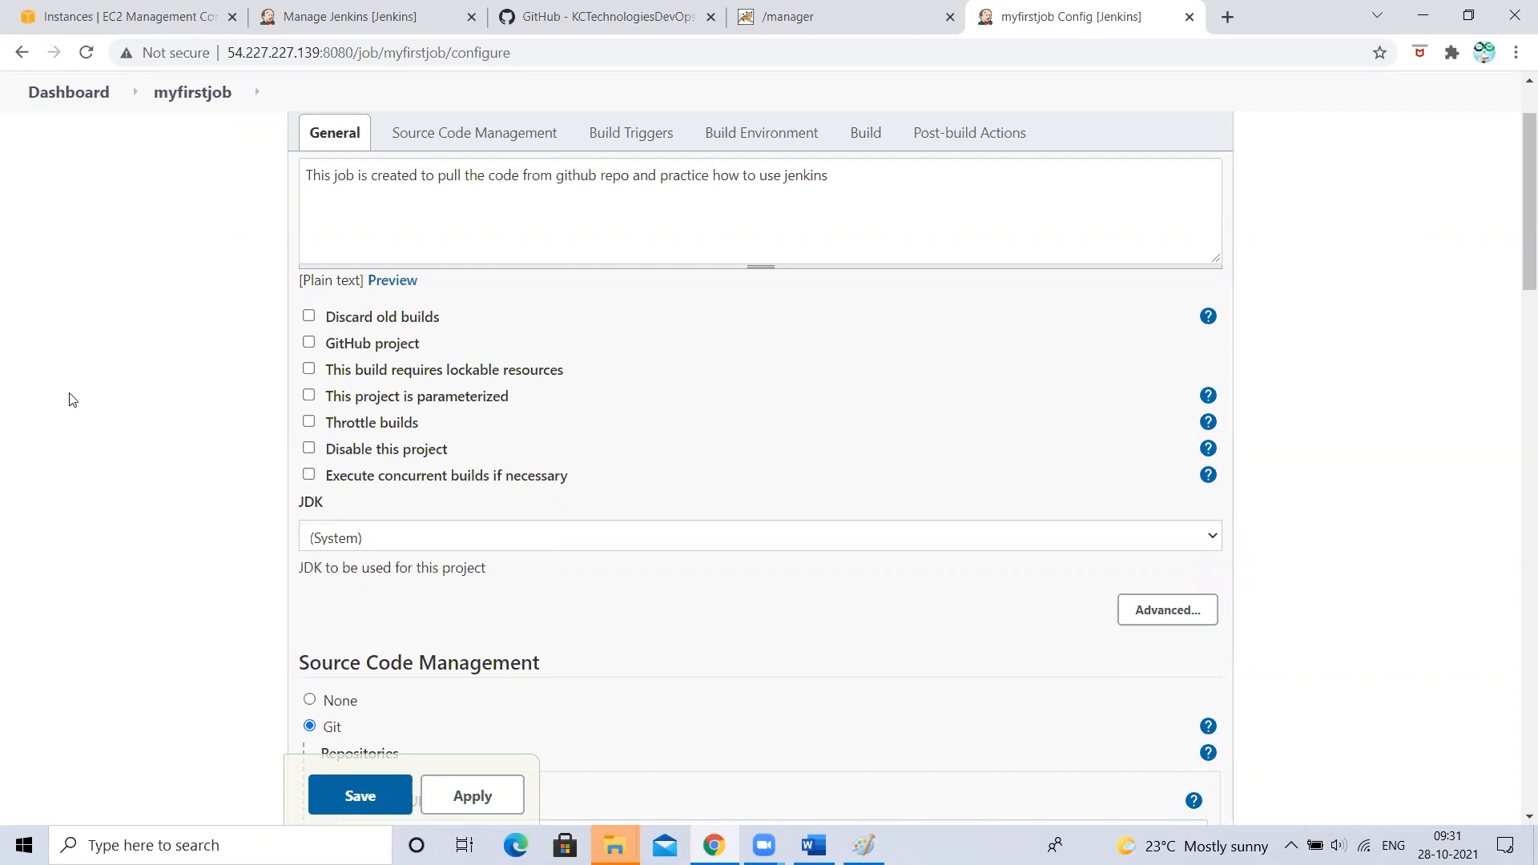
scroll(469, 527, down, 4)
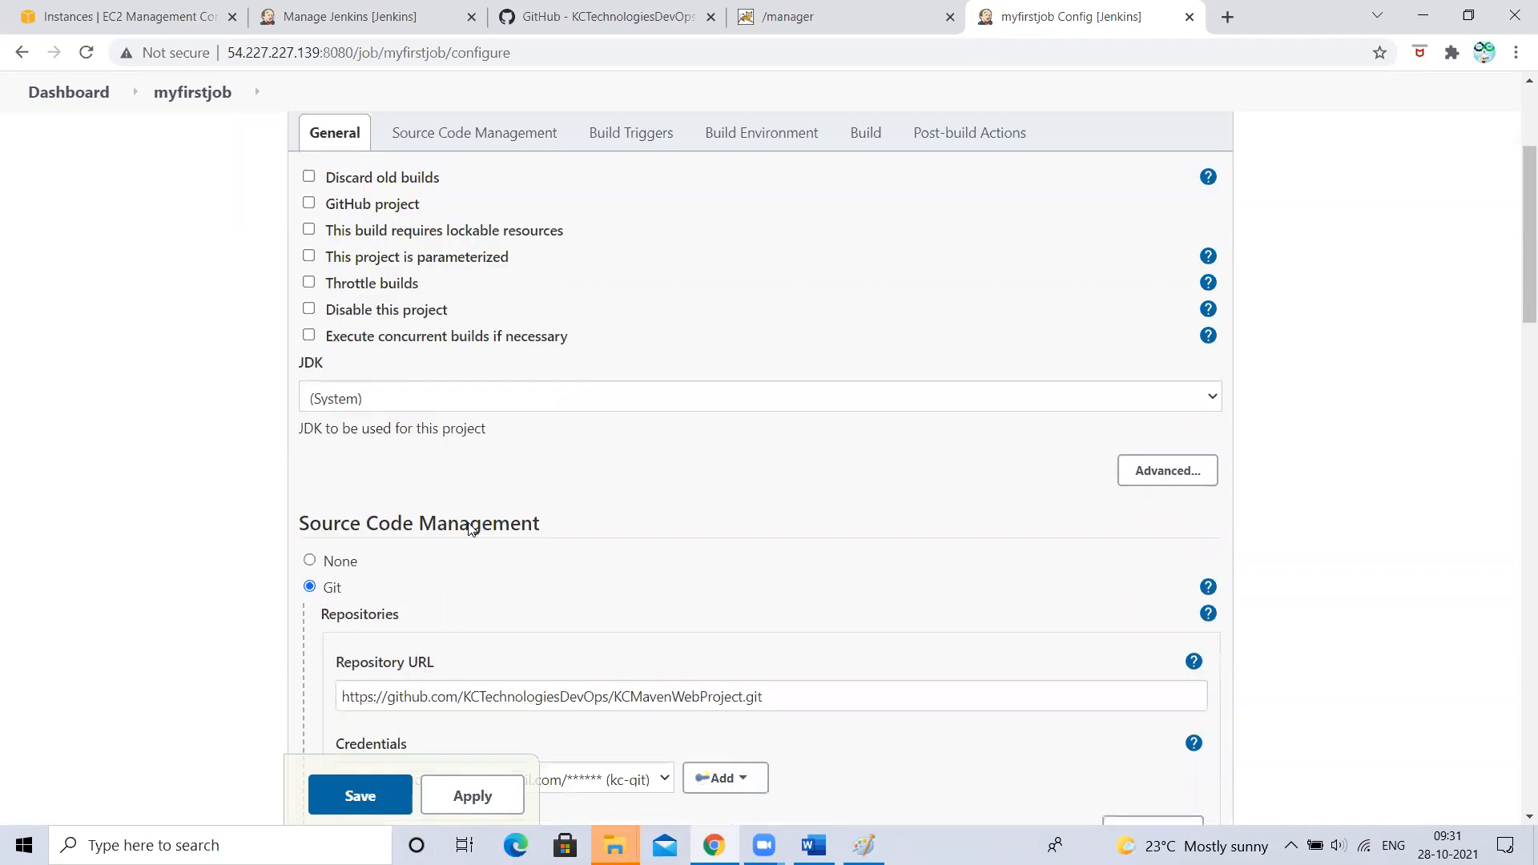
scroll(469, 527, down, 20)
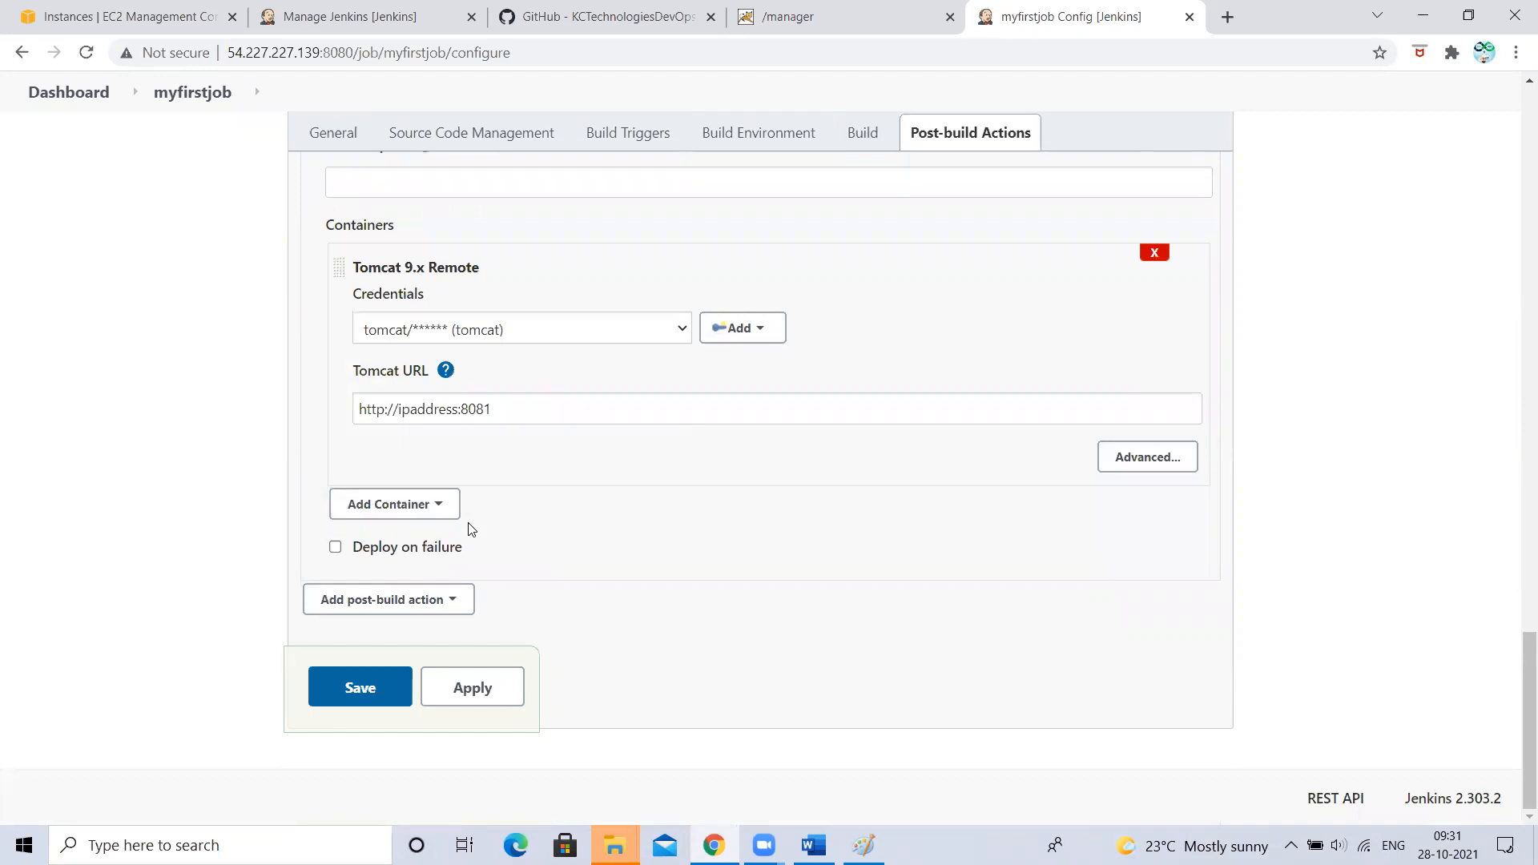
click(337, 699)
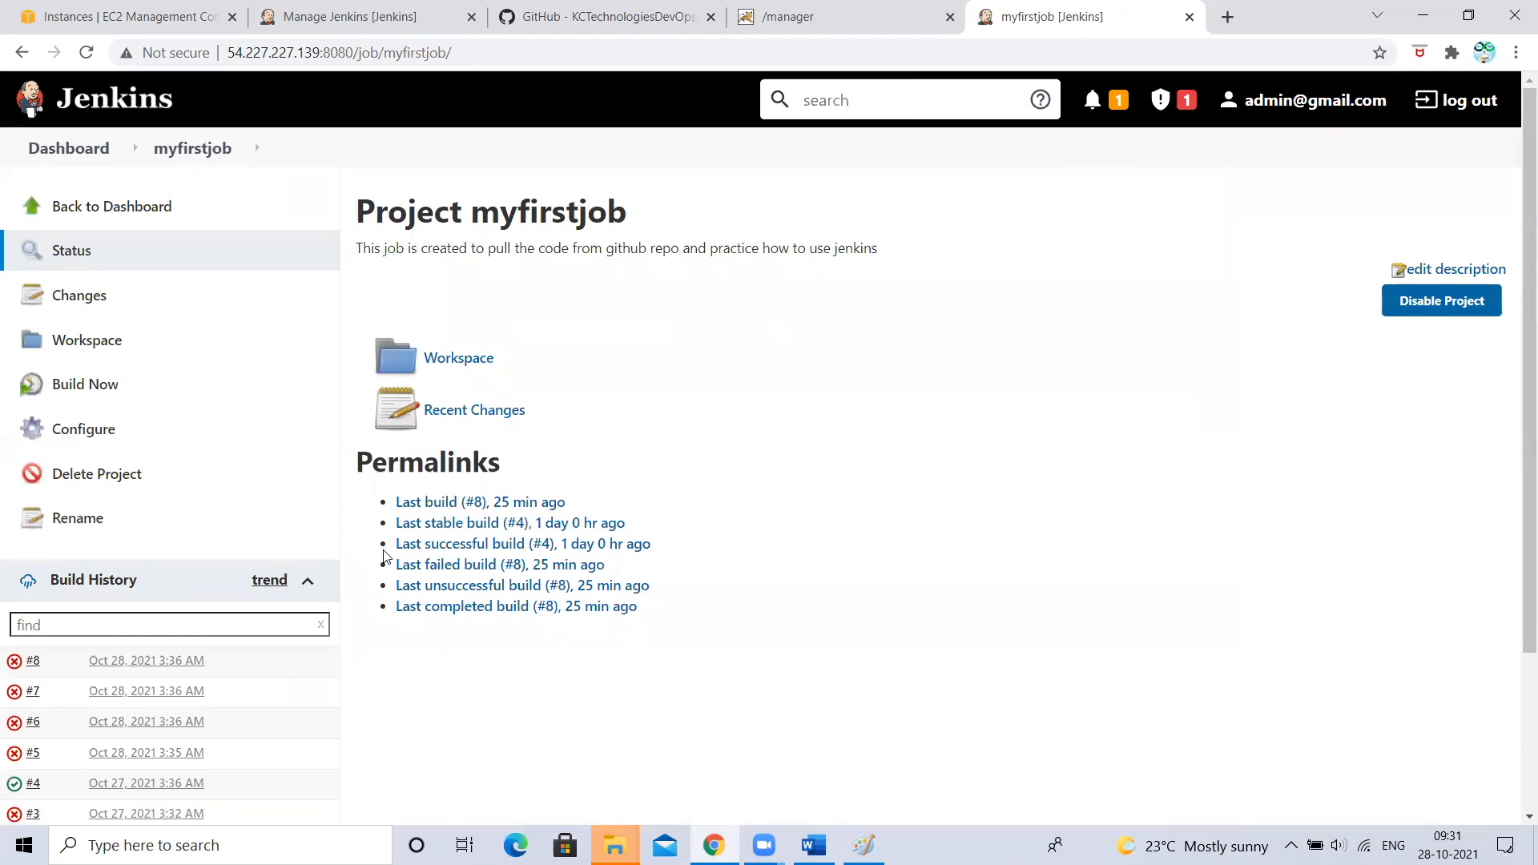
- Go from the myfirstjob page through the Dashboard to Manage Jenkins
click(87, 148)
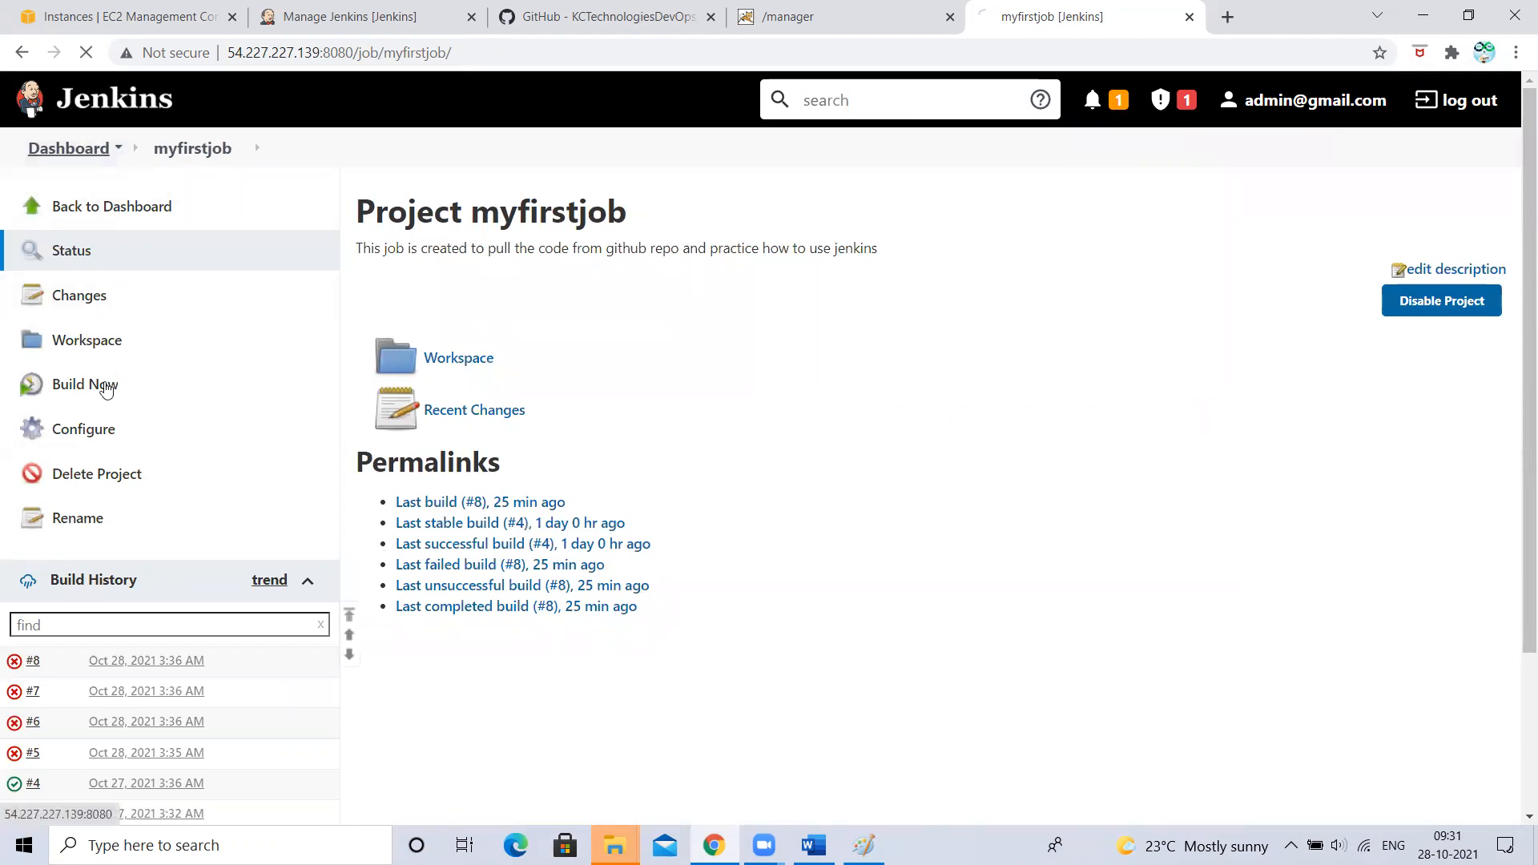
click(84, 429)
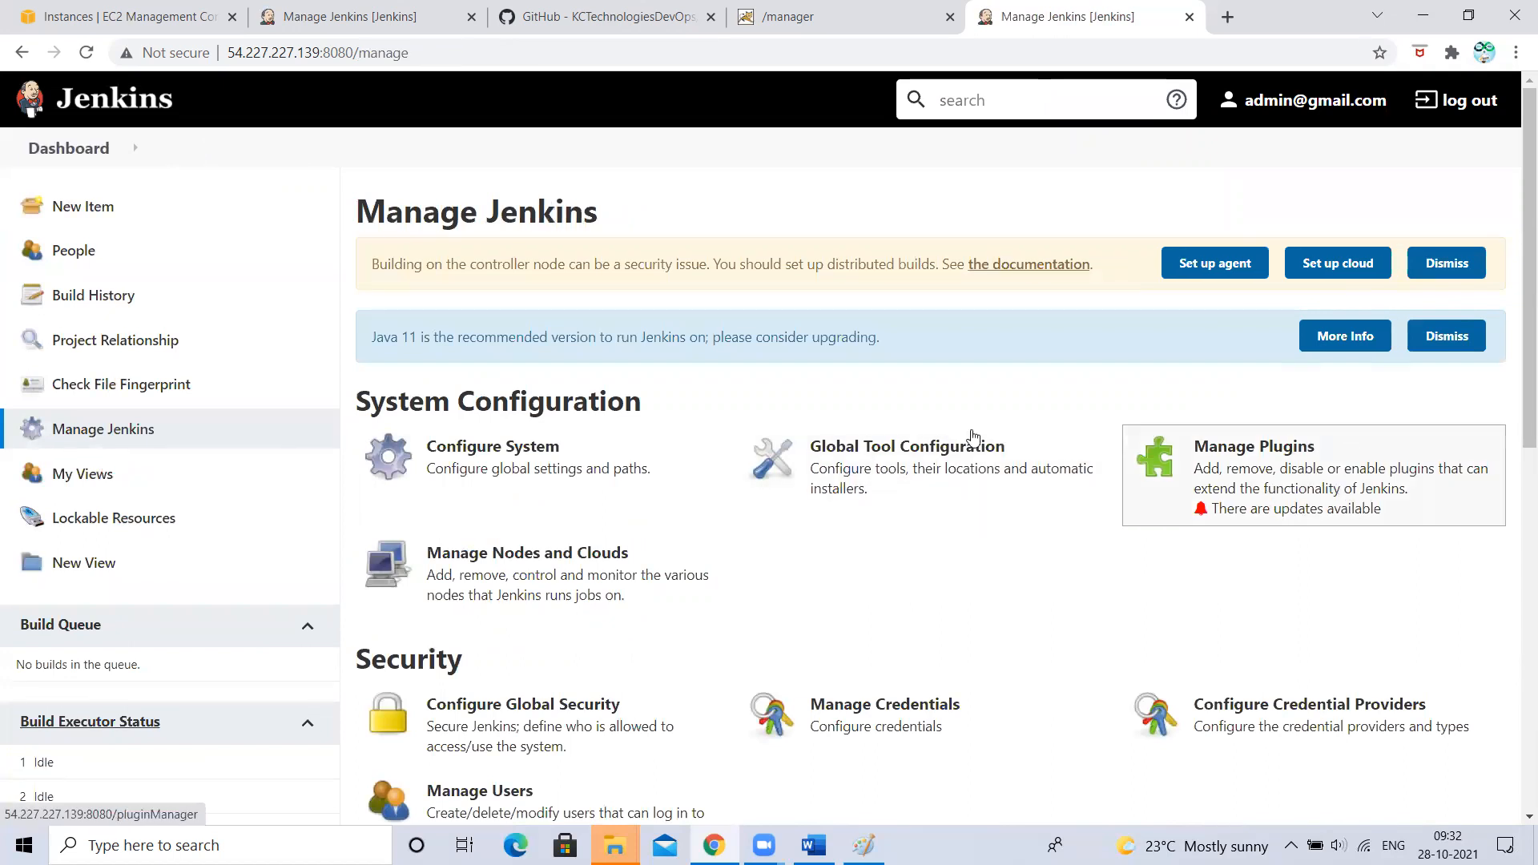
- Review the JDK, Git, Gradle, Ant and Maven sections of Global Tool Configuration, then return to the Dashboard
click(865, 439)
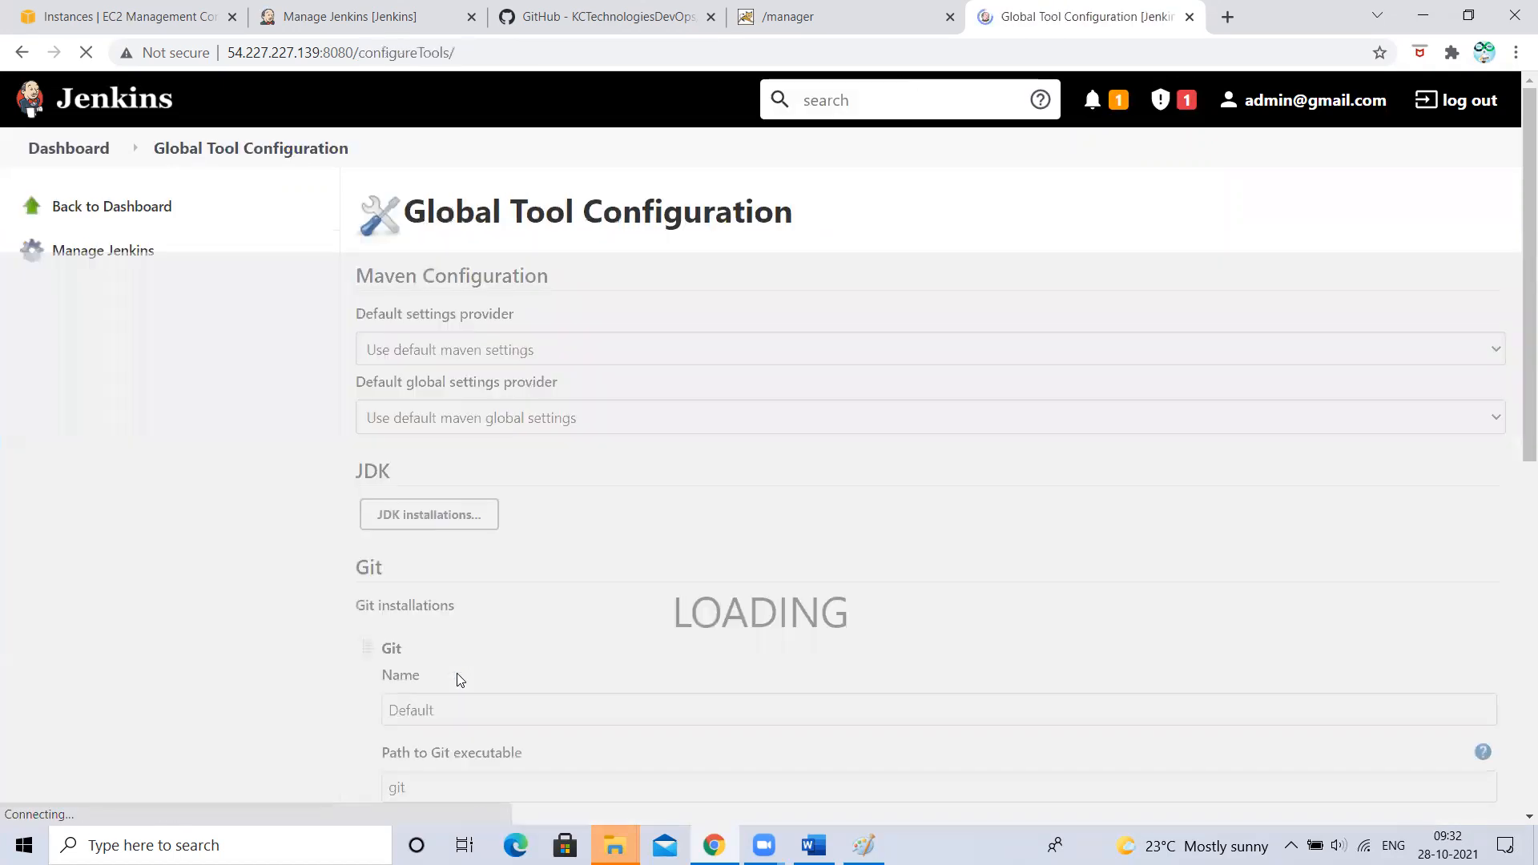
scroll(460, 679, down, 8)
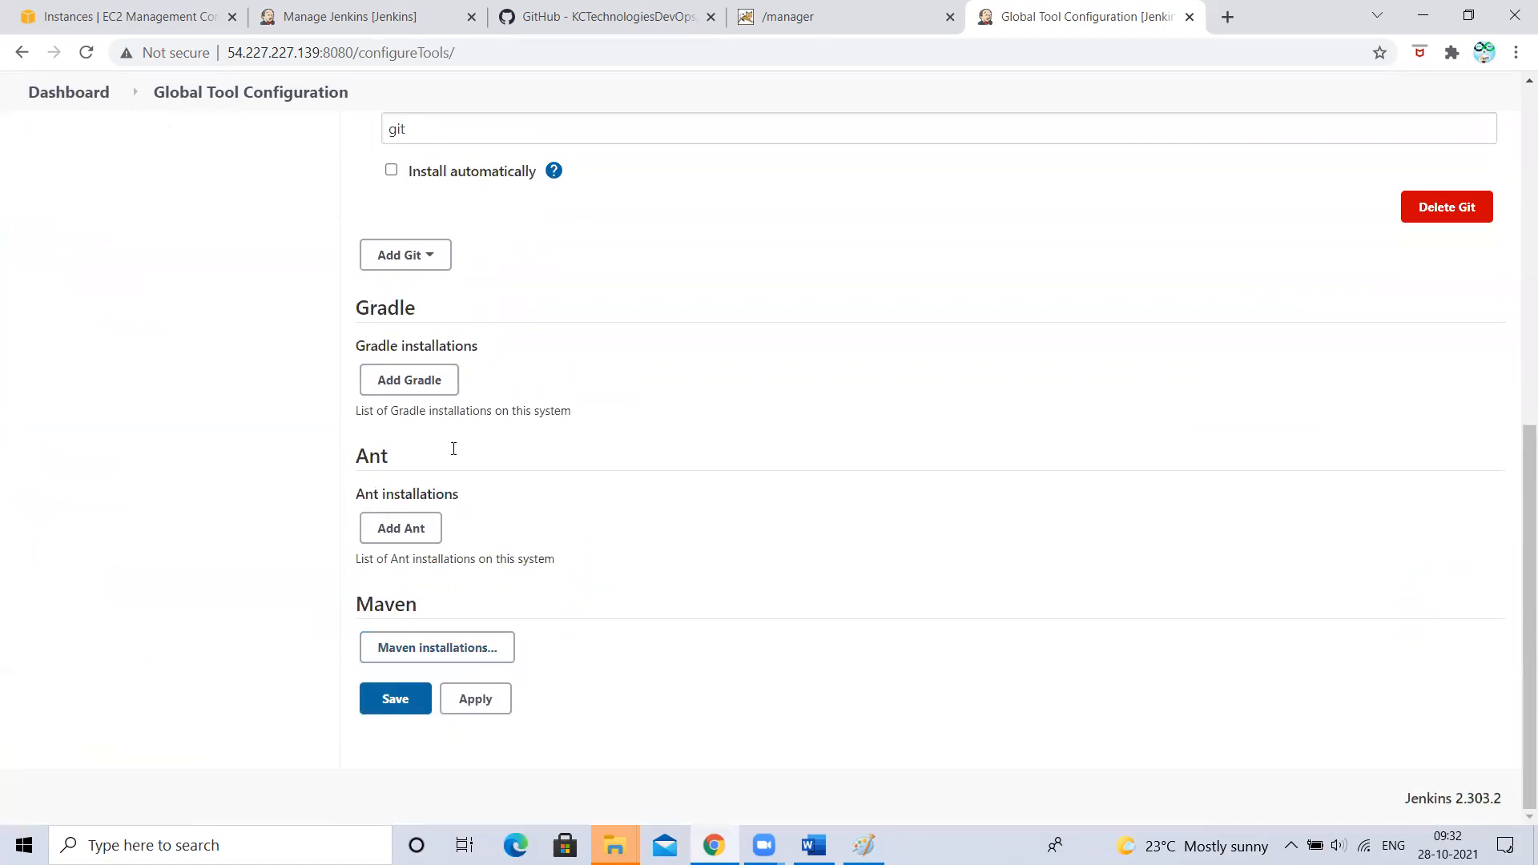
scroll(419, 371, up, 5)
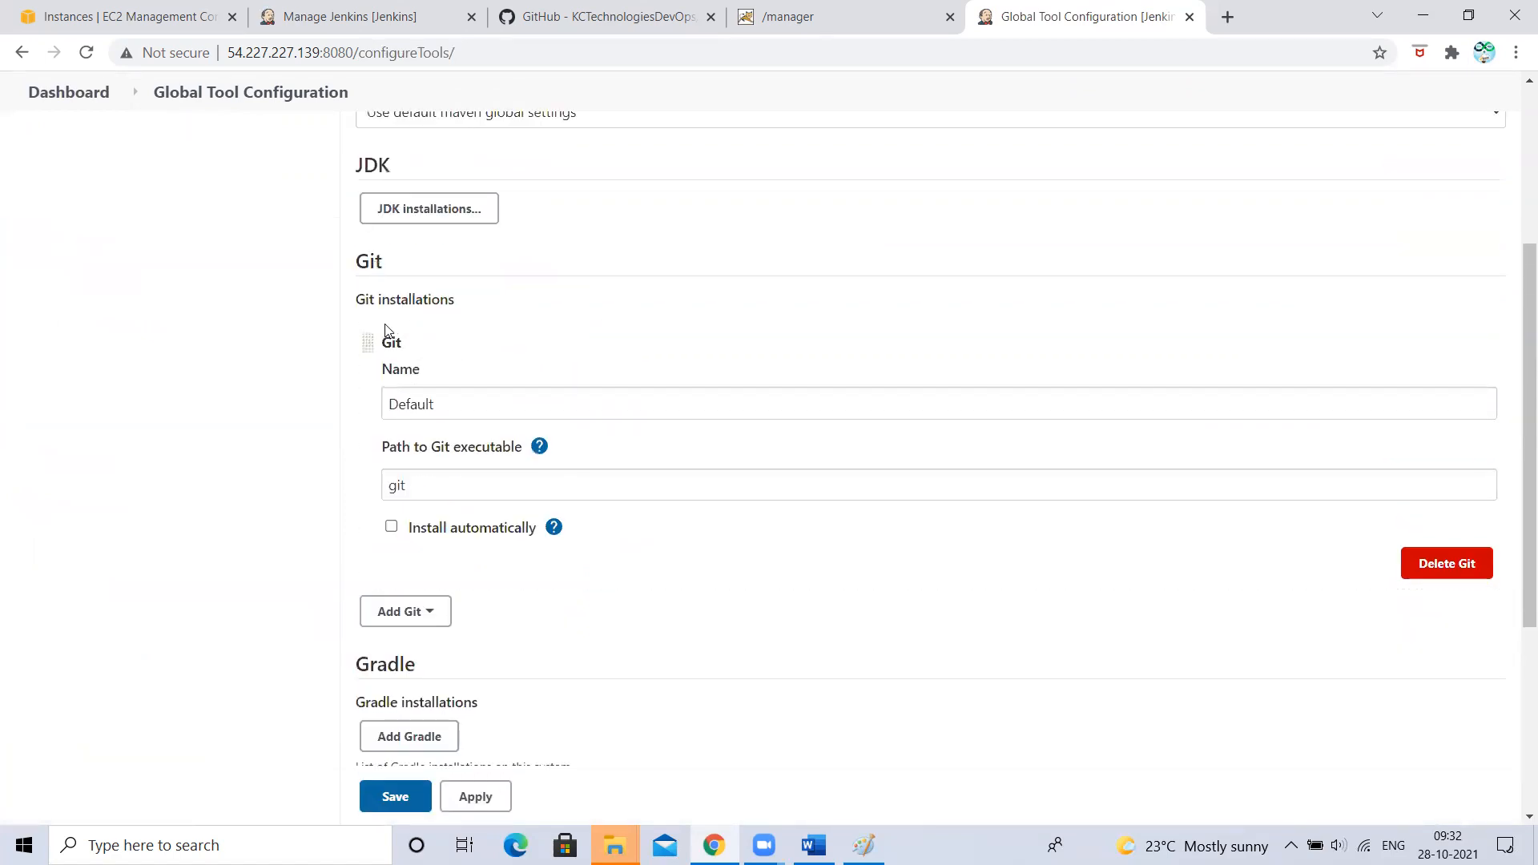
scroll(387, 331, up, 4)
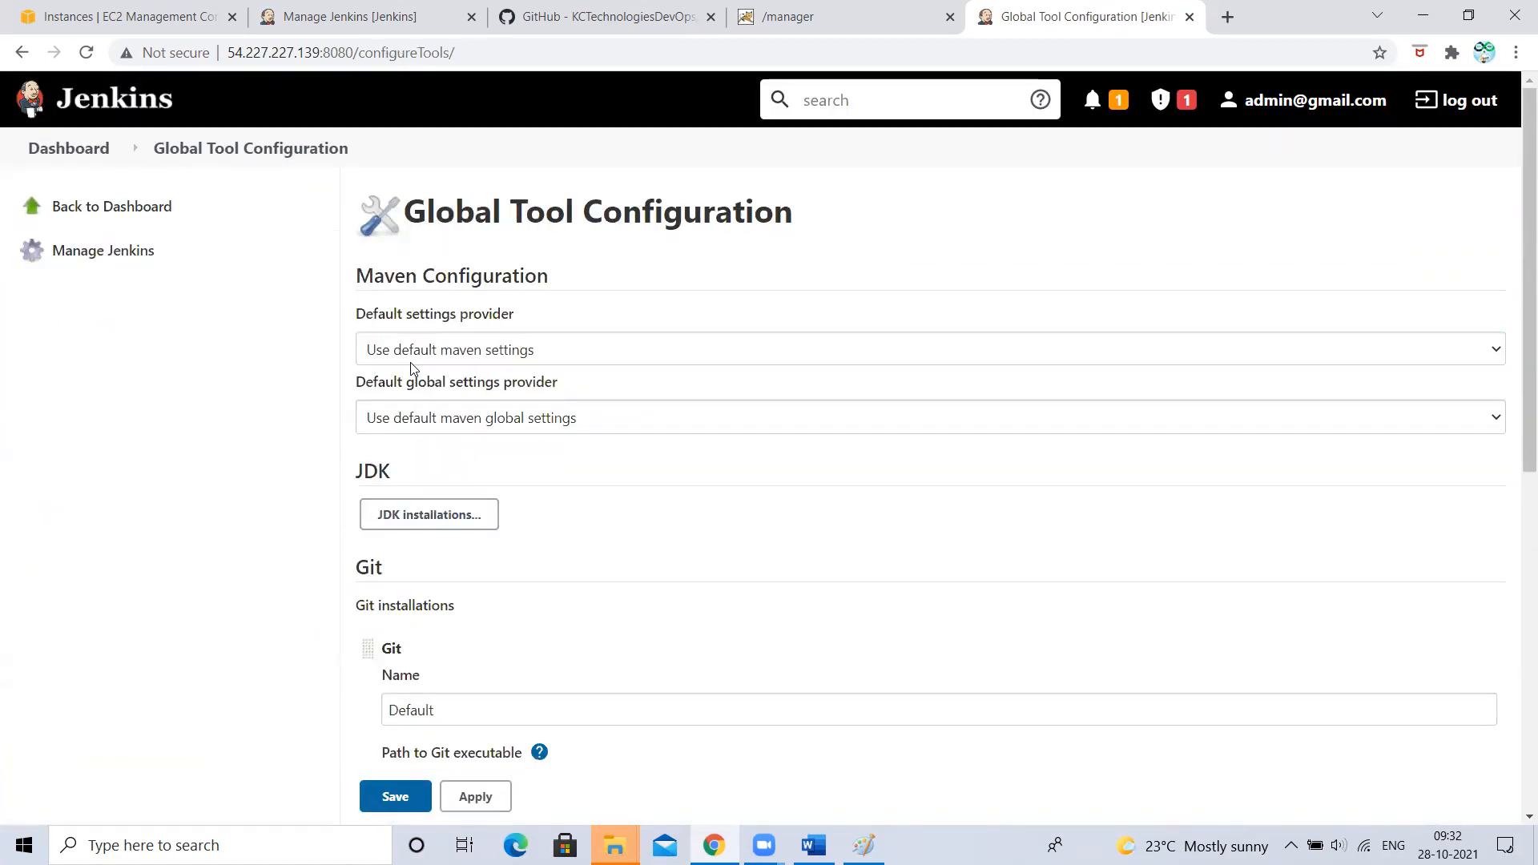
scroll(411, 362, down, 8)
click(57, 105)
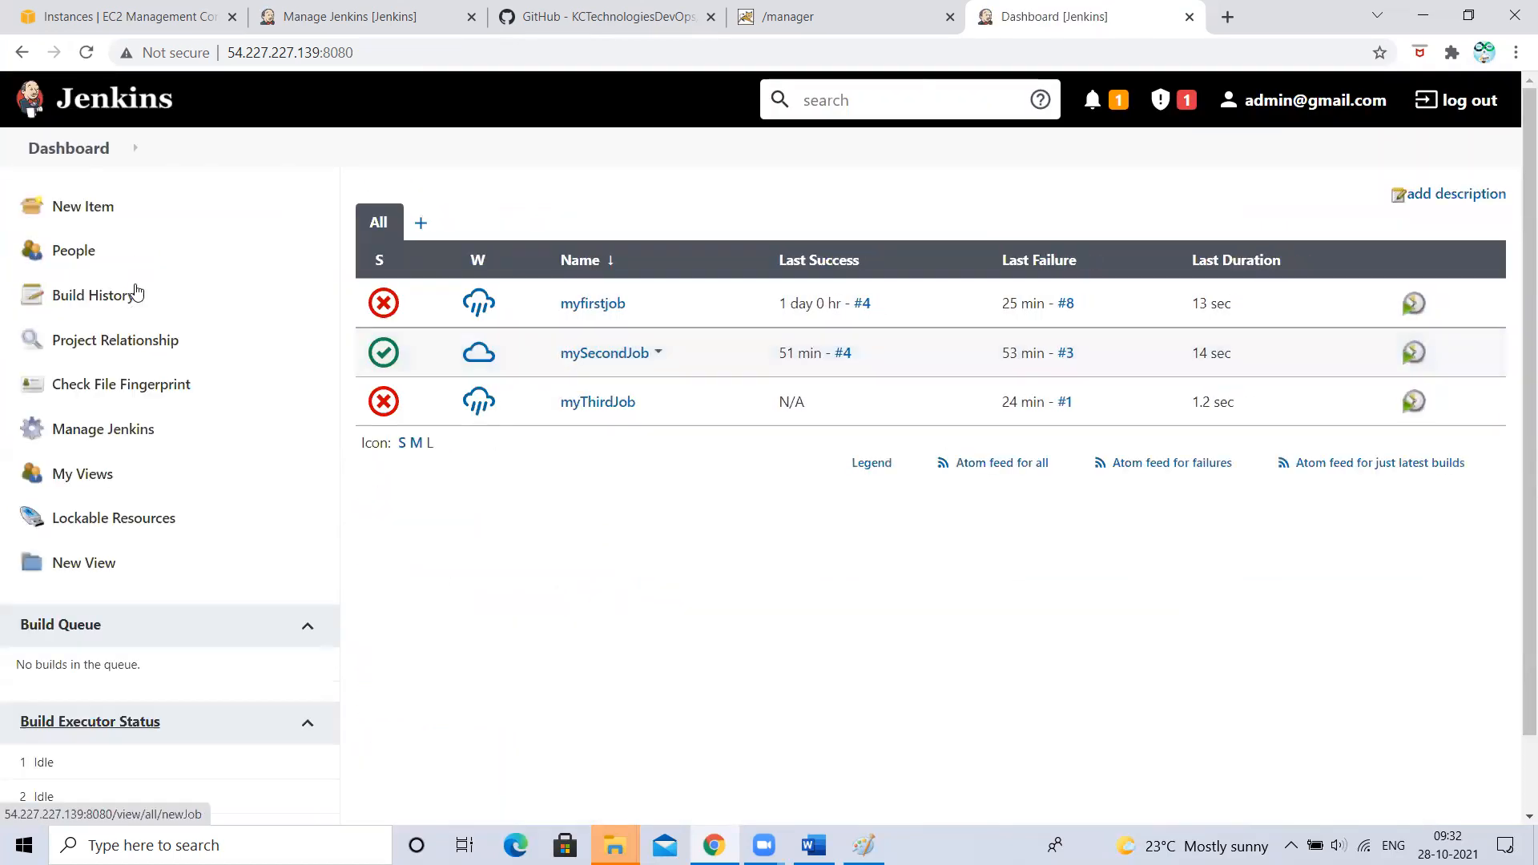
- Go to Manage Jenkins and open Configure System
click(120, 430)
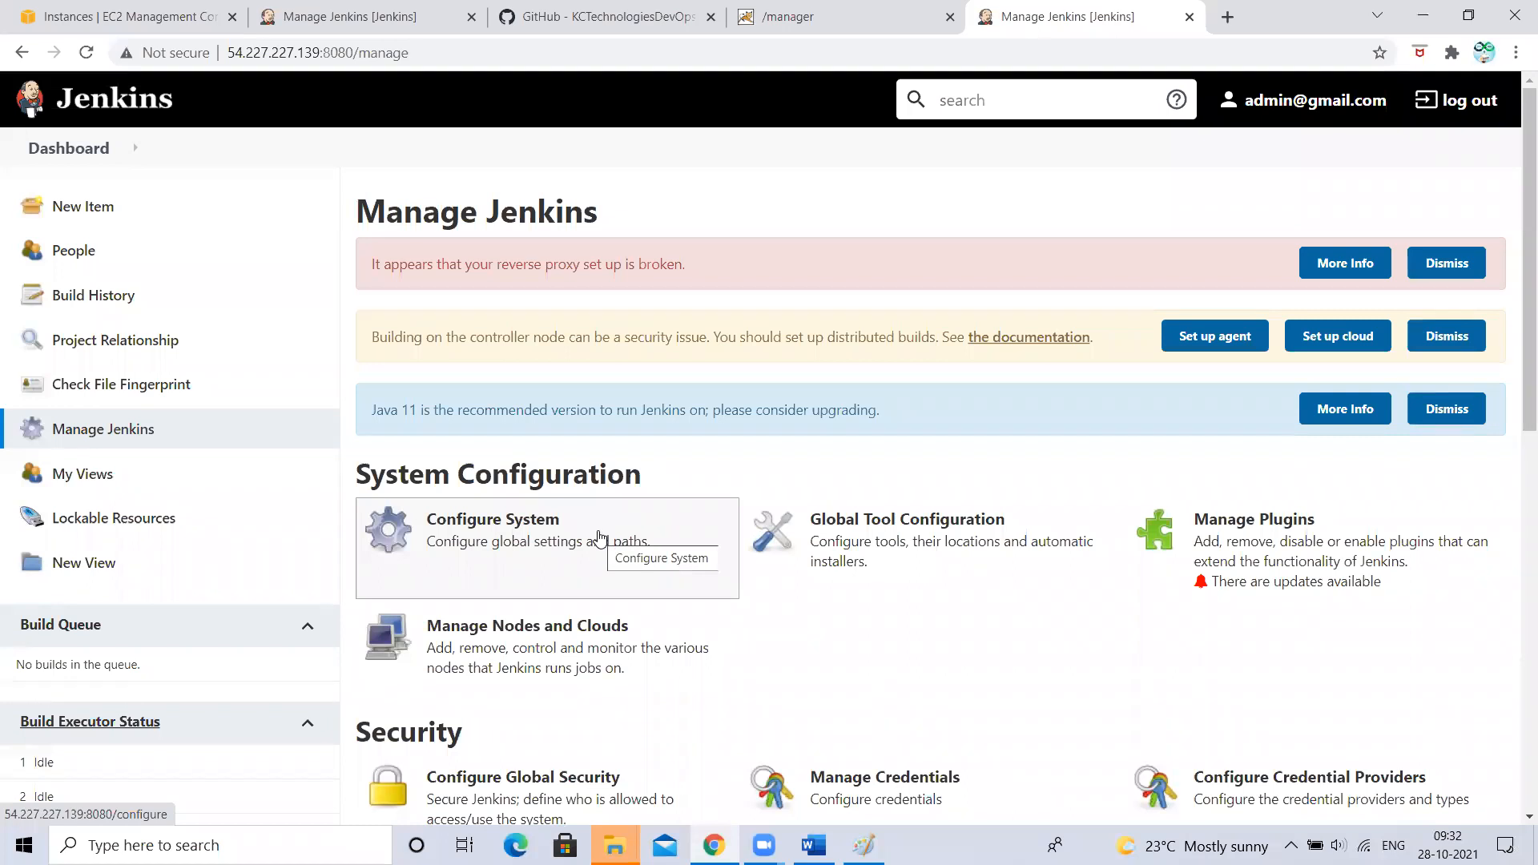
click(536, 567)
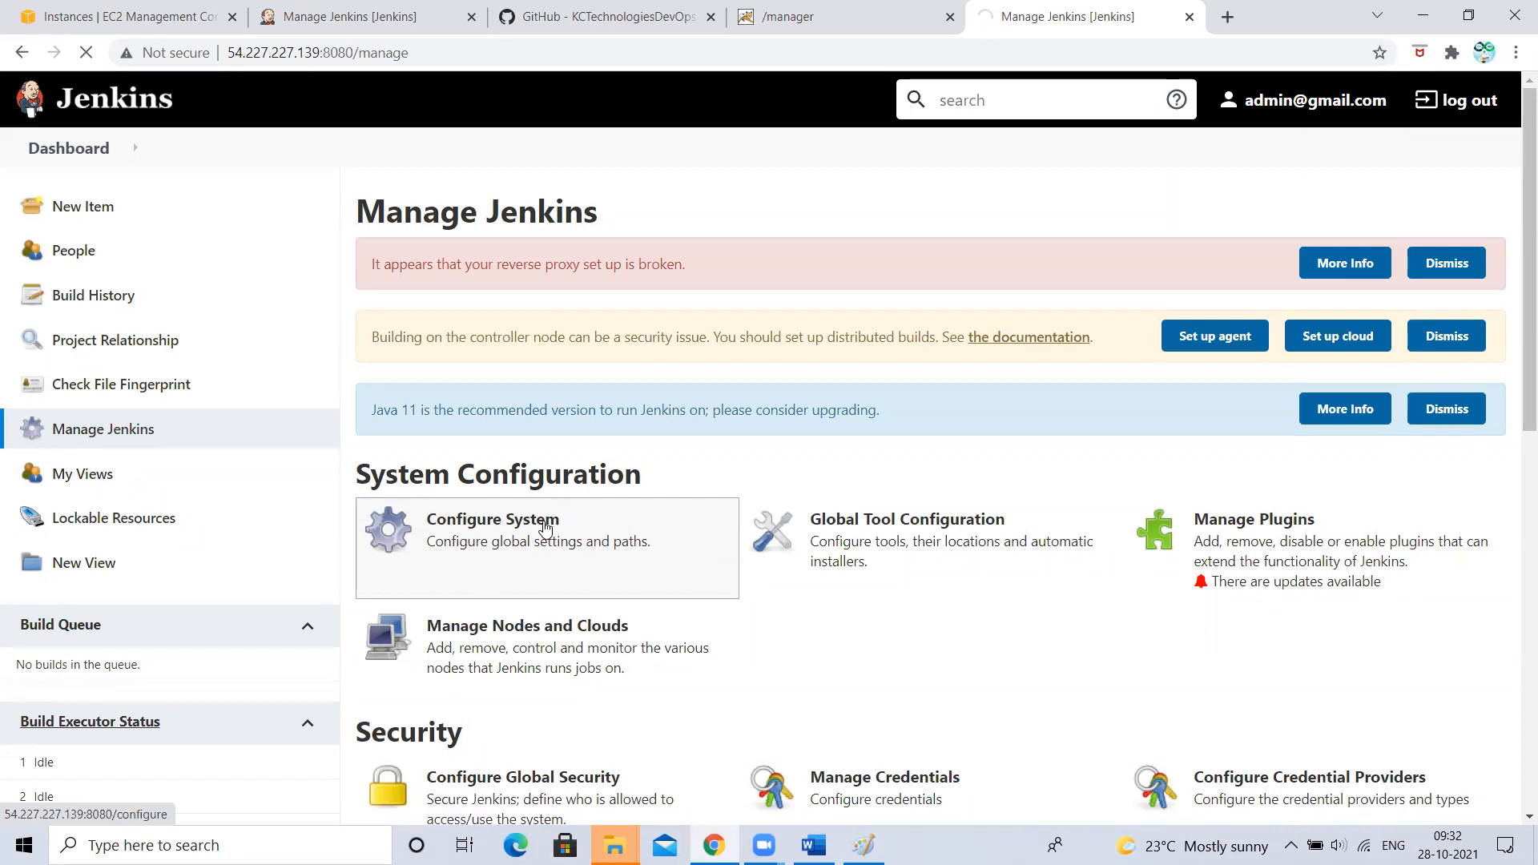
click(532, 571)
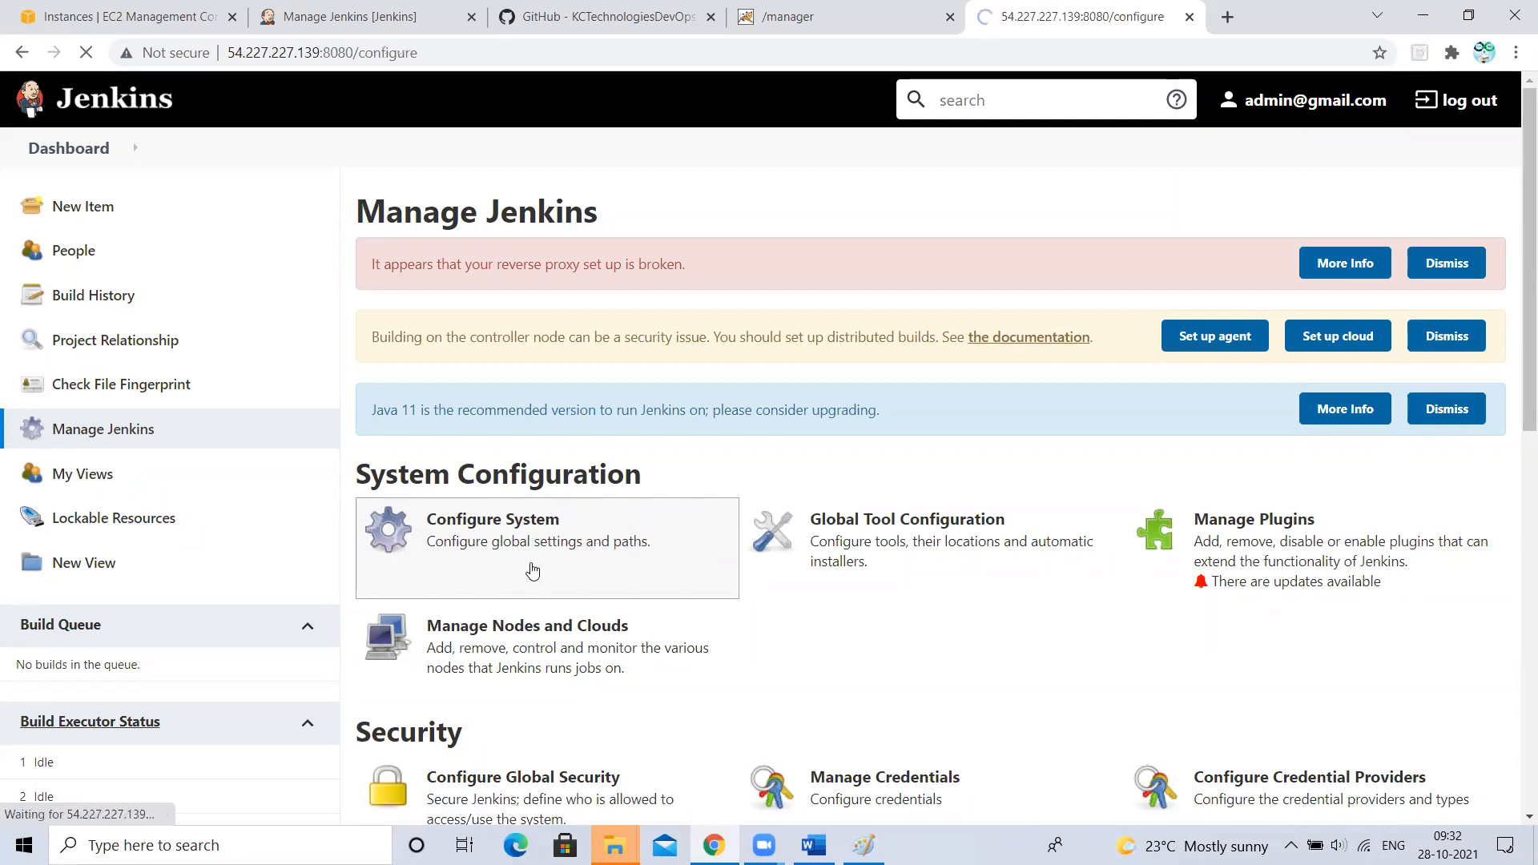
scroll(539, 558, down, 3)
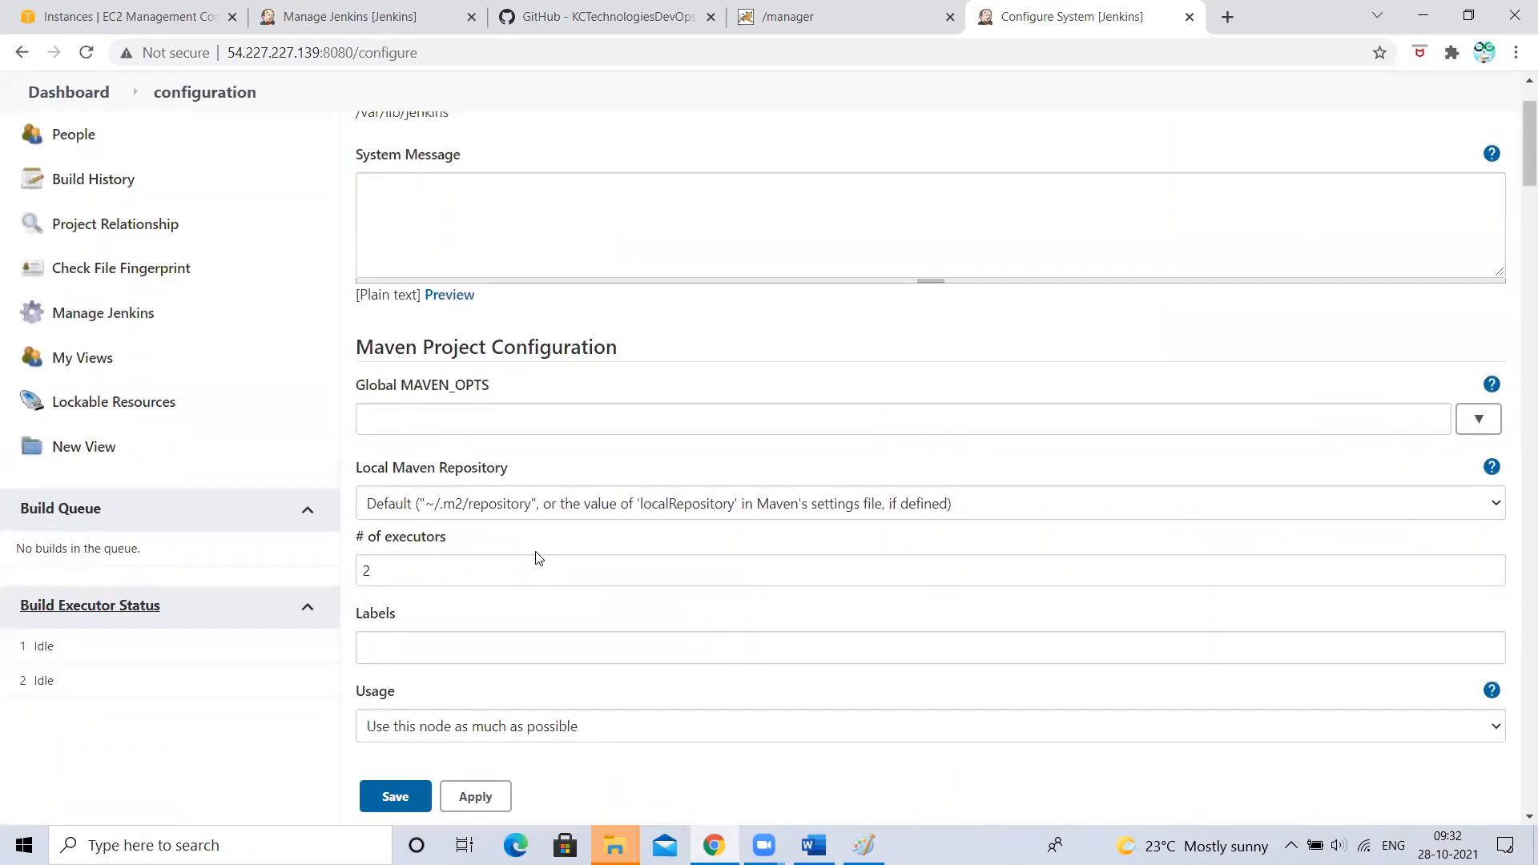
scroll(539, 558, up, 4)
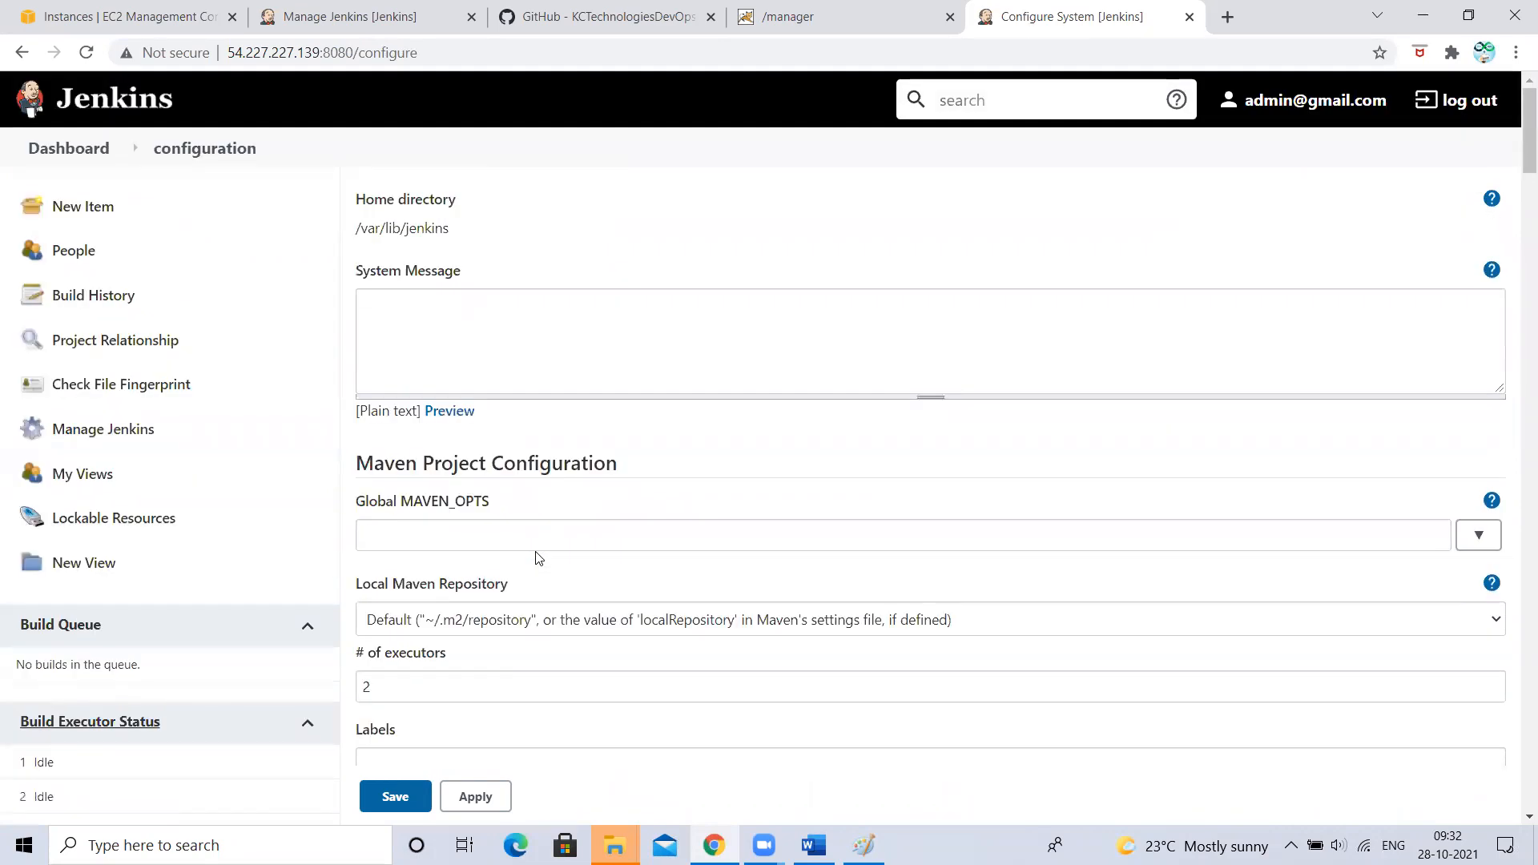
scroll(538, 558, down, 4)
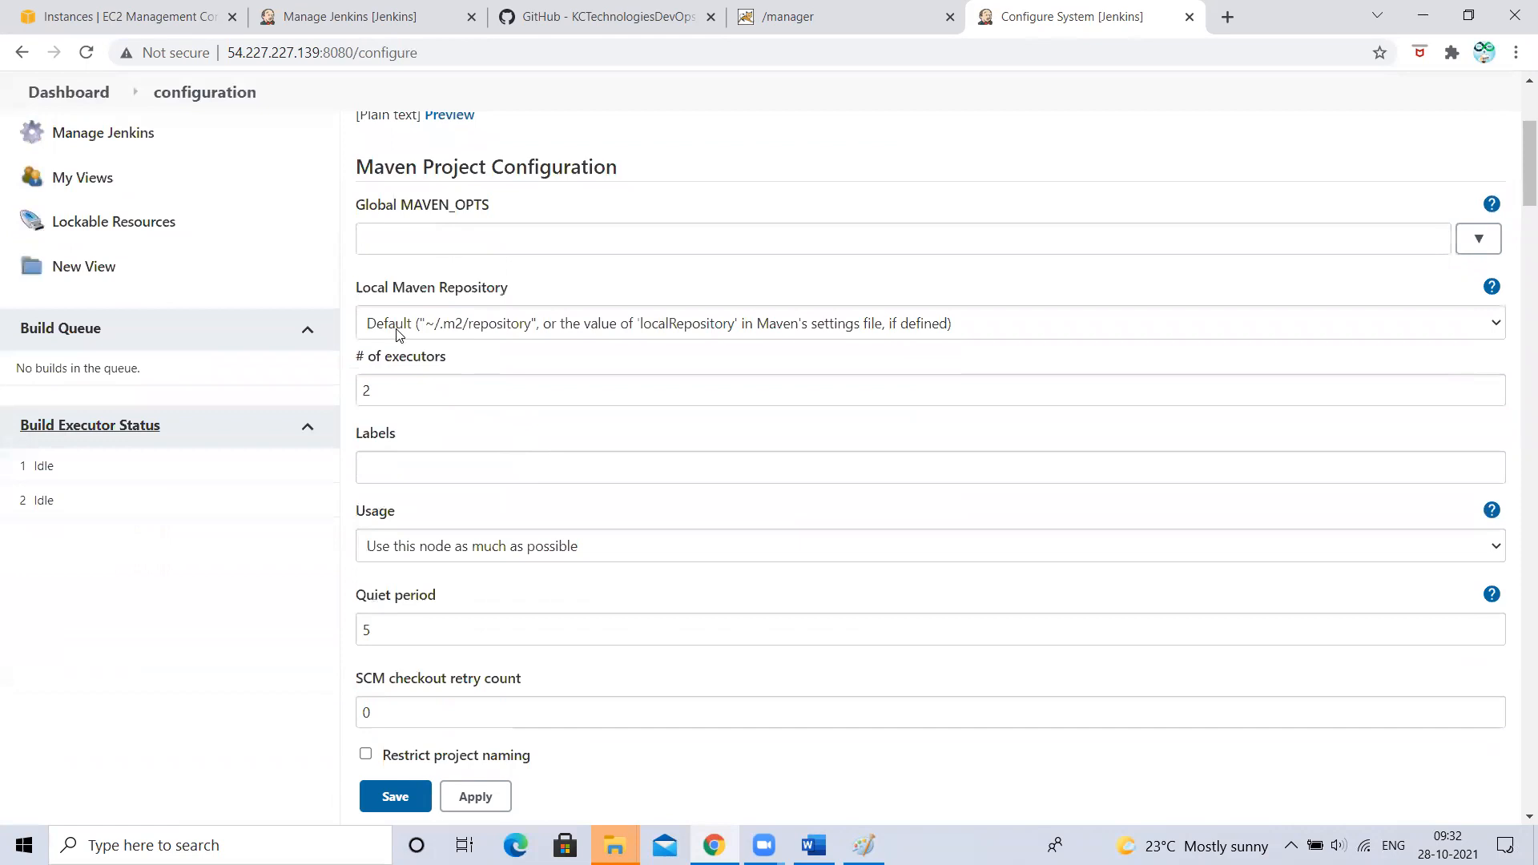
click(391, 331)
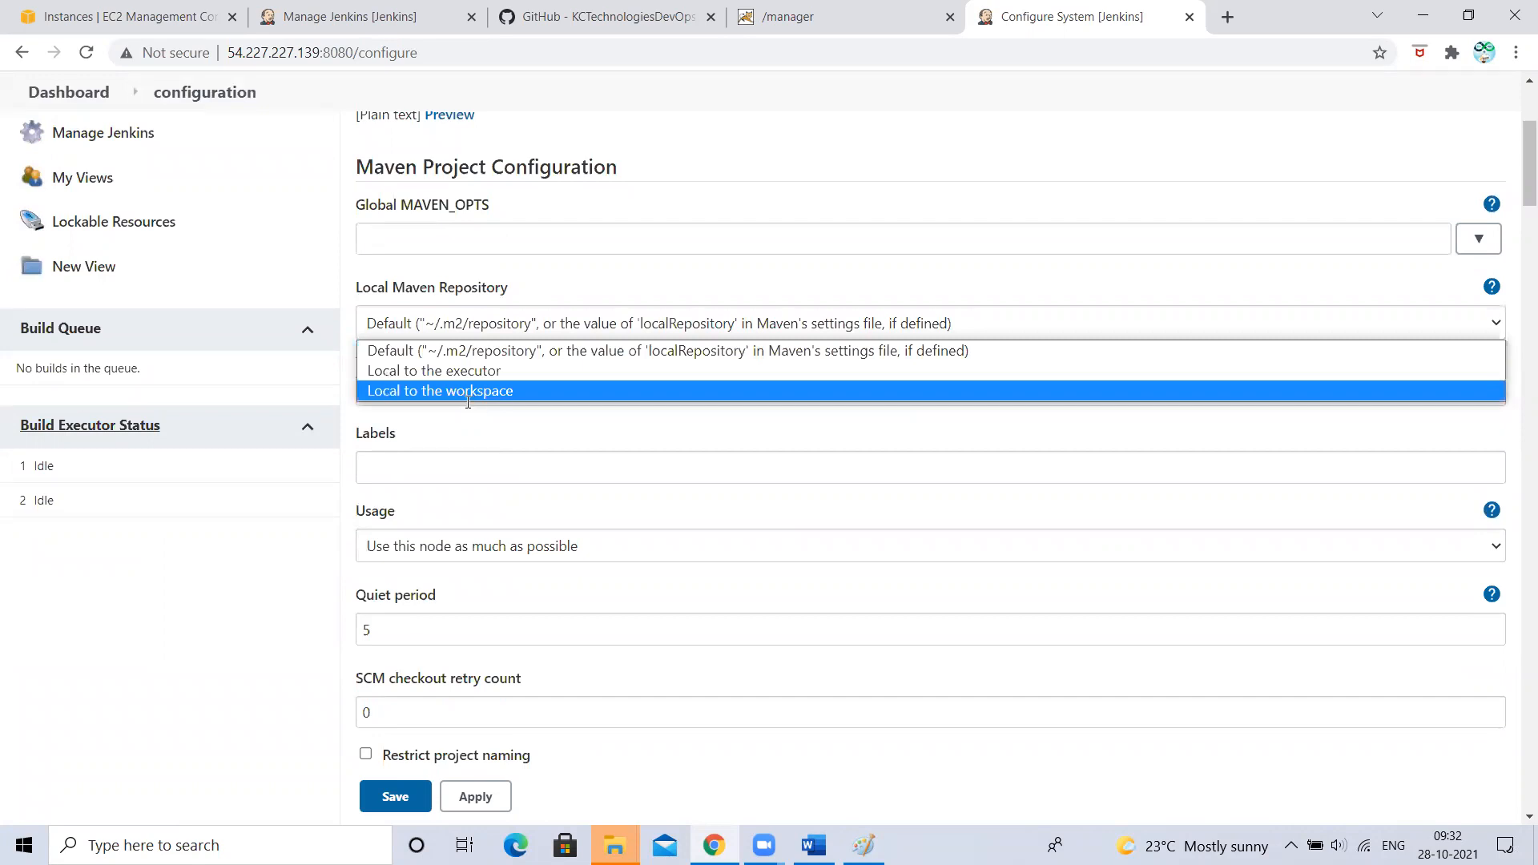
click(108, 691)
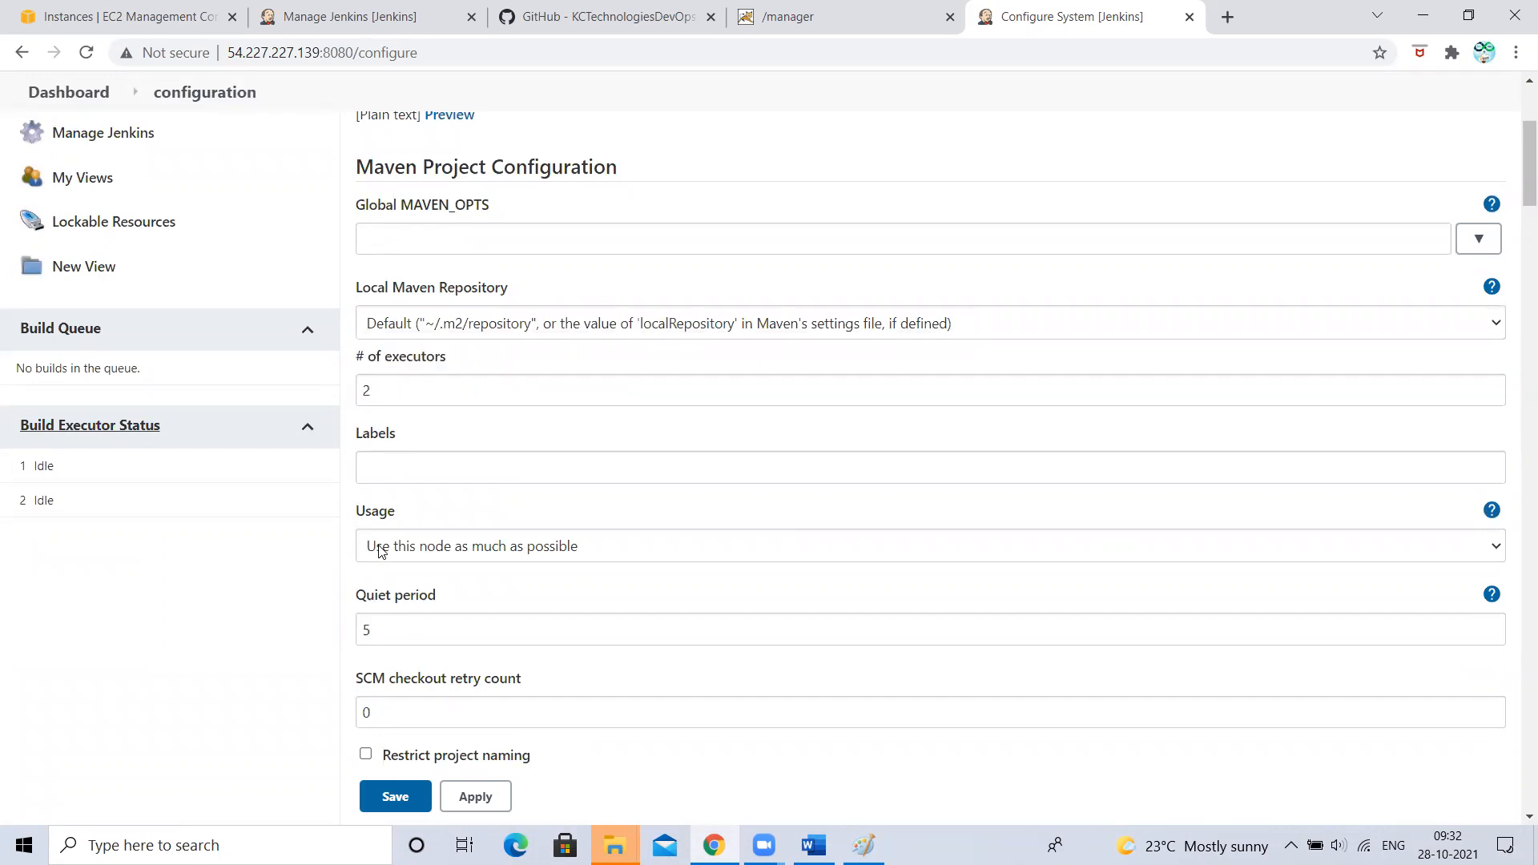
scroll(408, 735, down, 20)
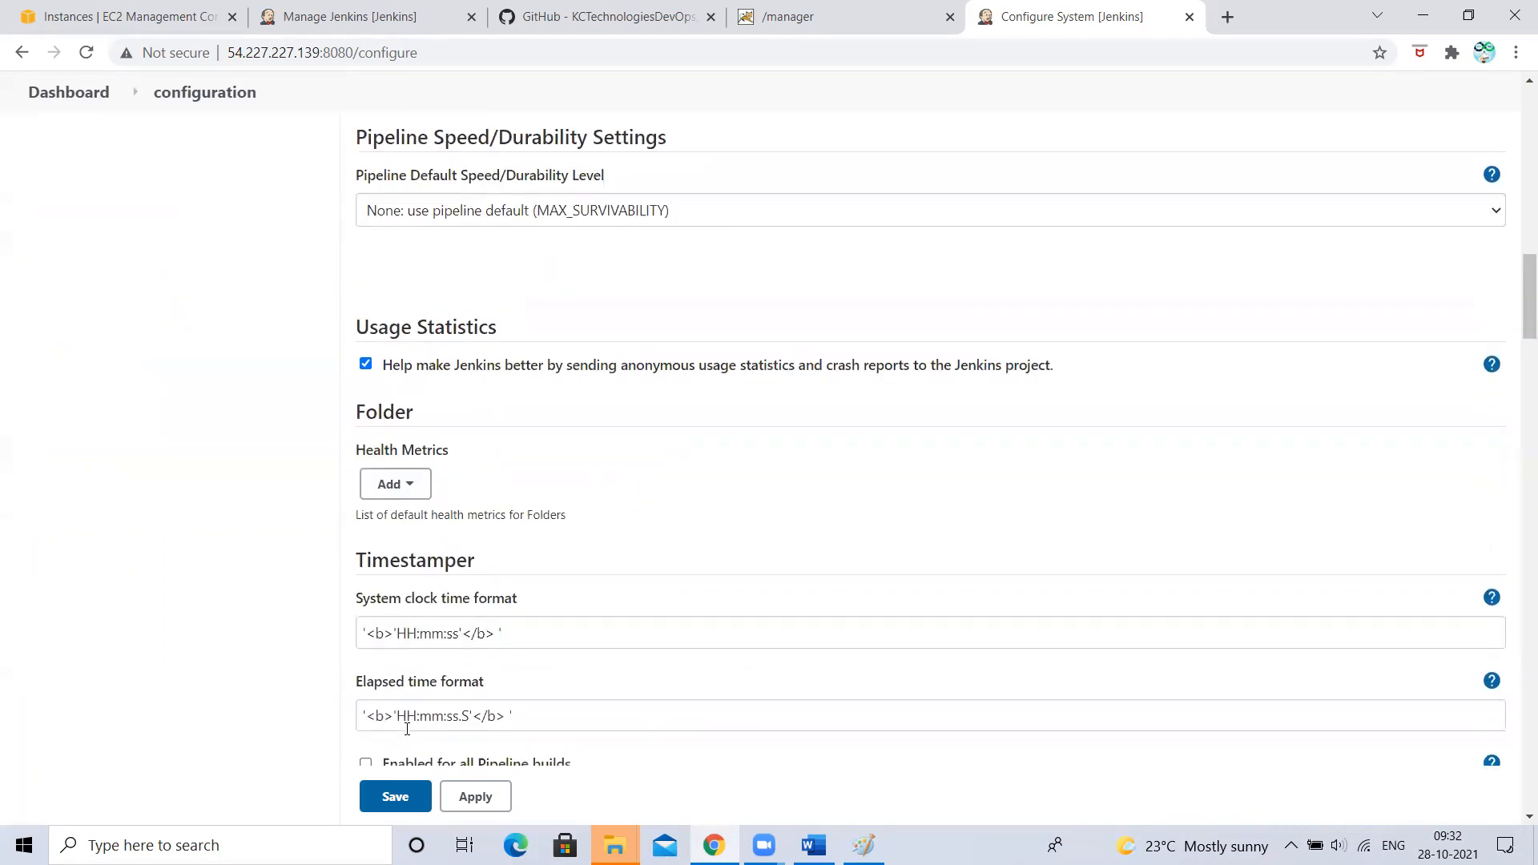
scroll(409, 736, down, 20)
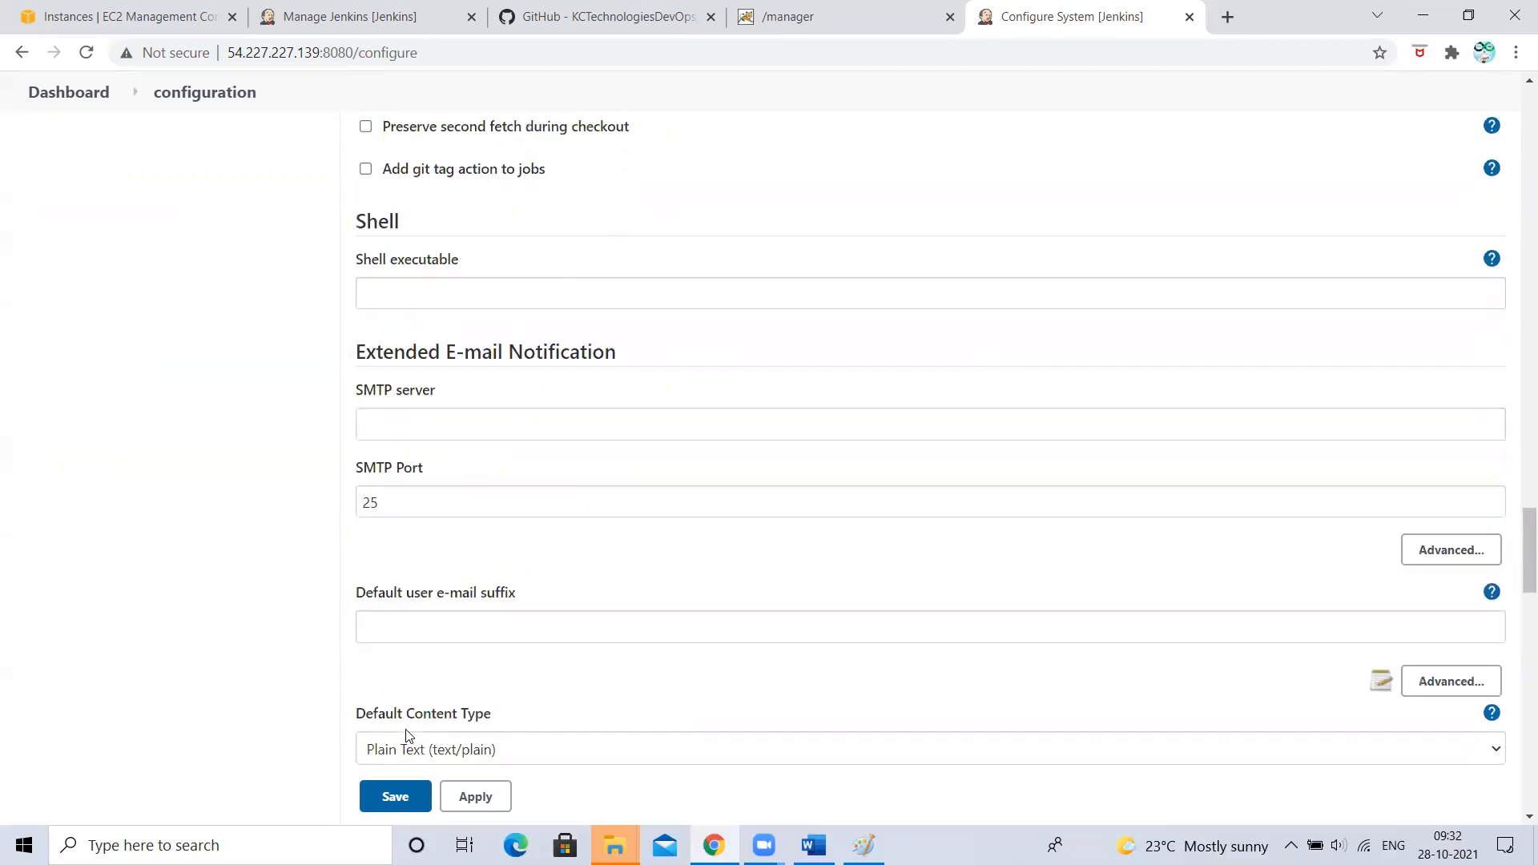
scroll(409, 735, up, 20)
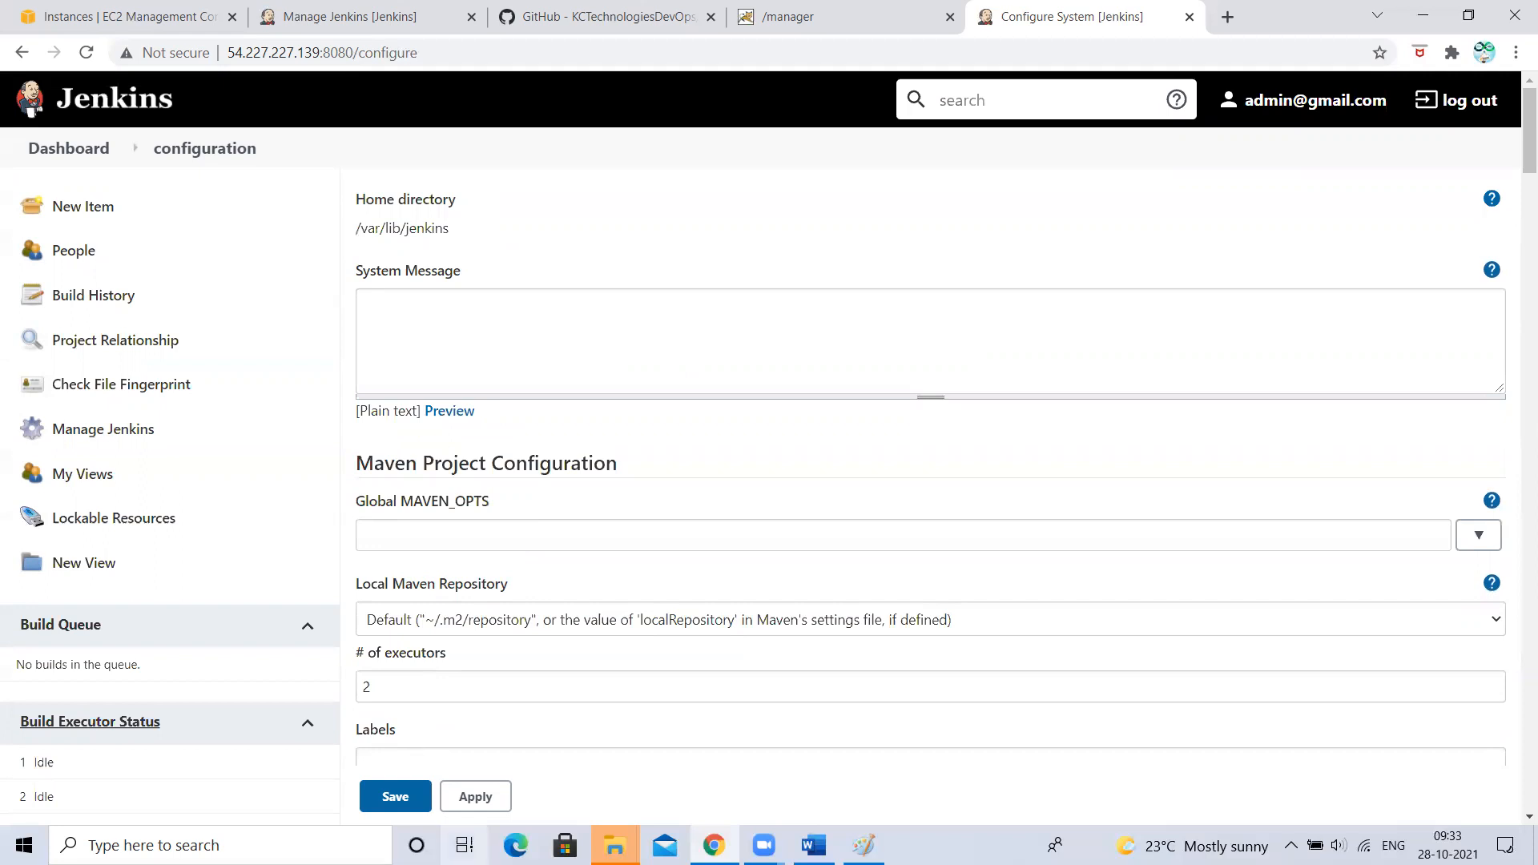
scroll(497, 700, down, 2)
double_click(368, 490)
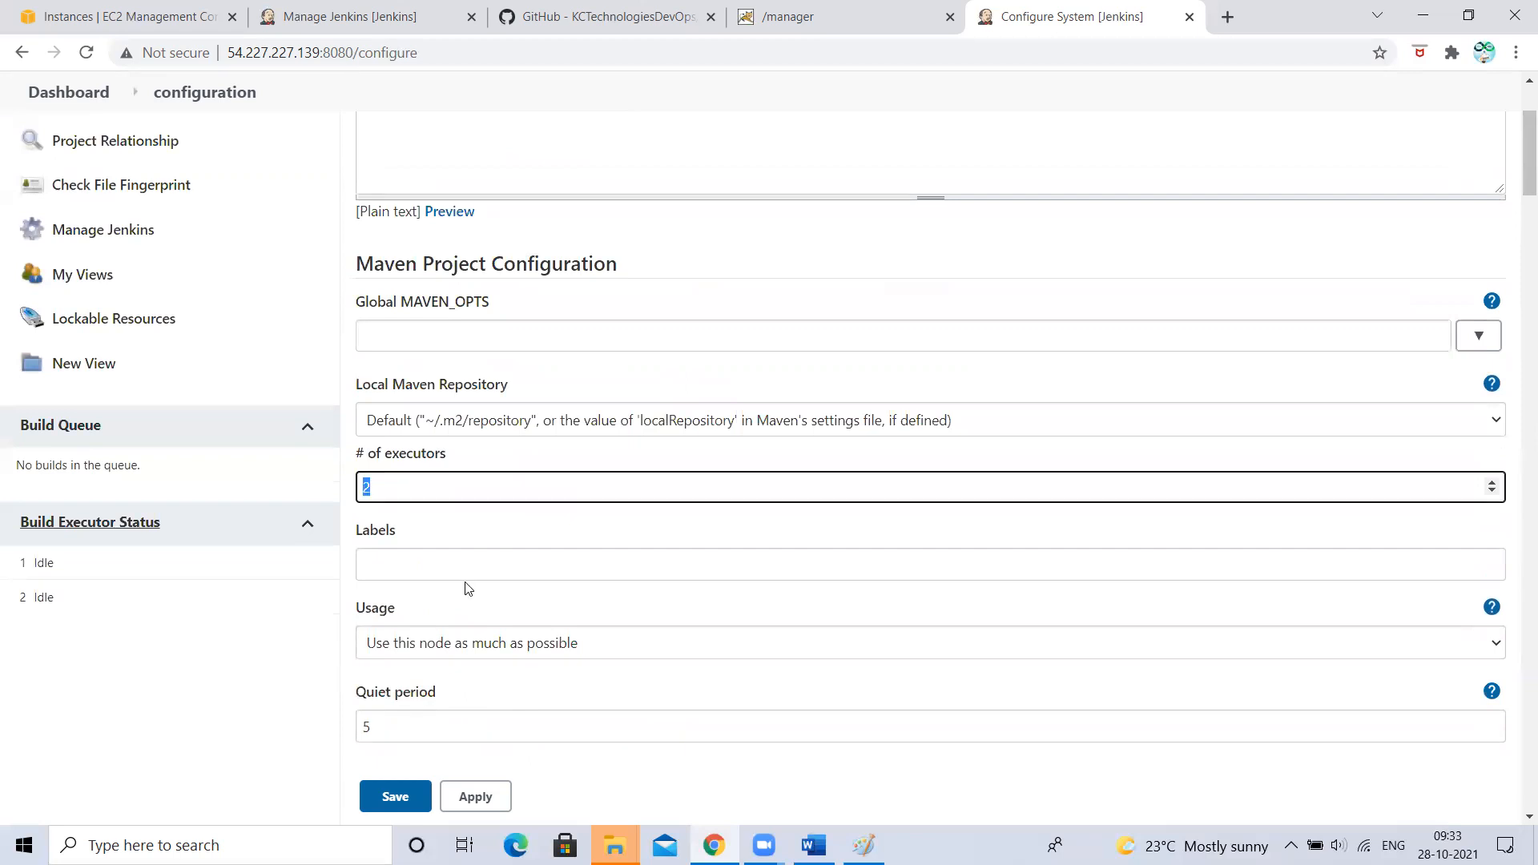
scroll(468, 589, down, 5)
double_click(388, 276)
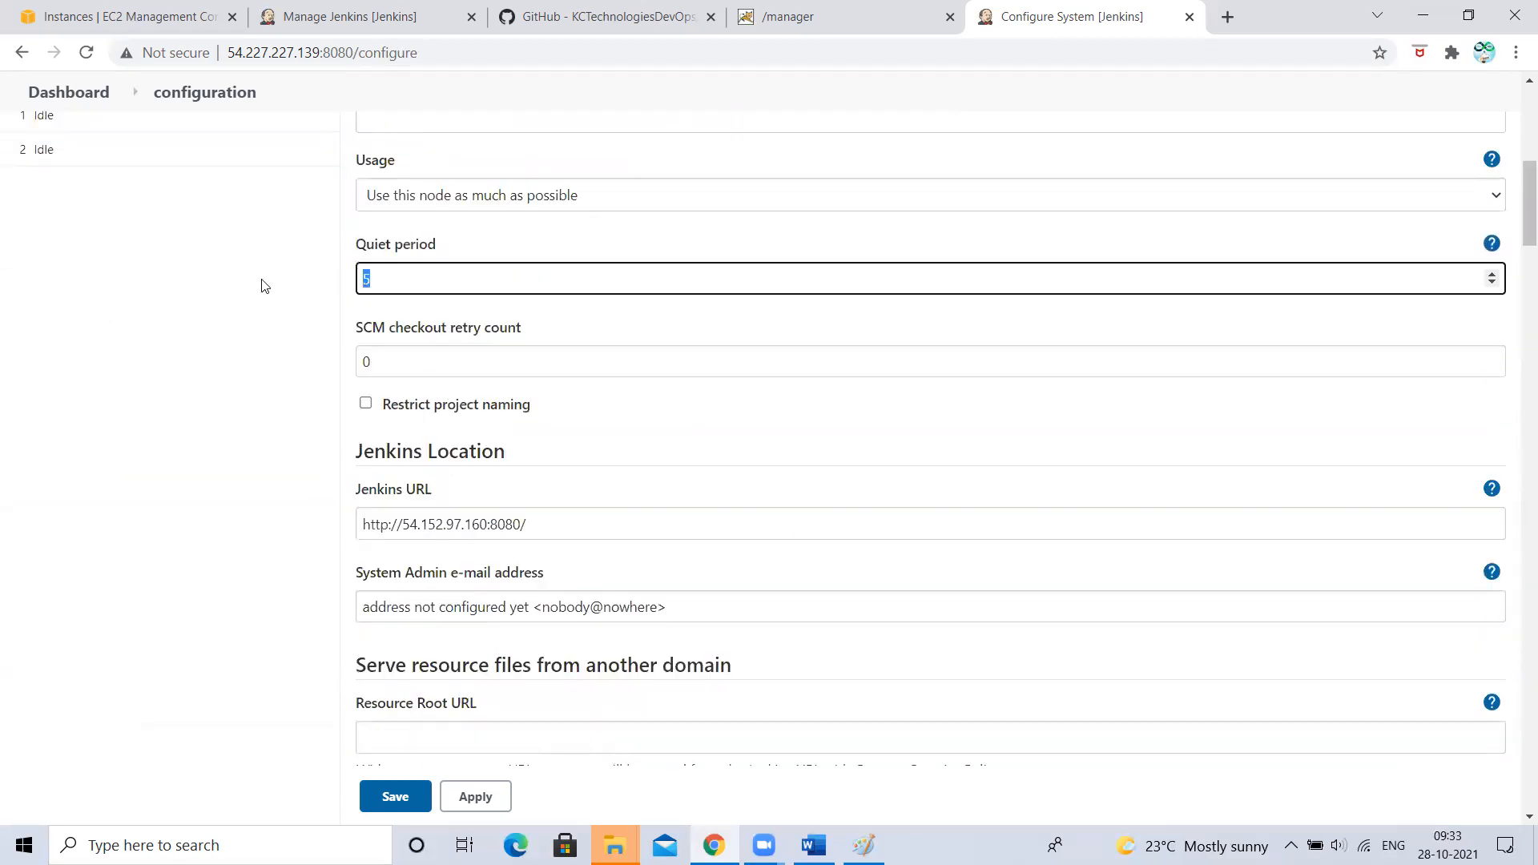
scroll(552, 593, down, 20)
scroll(551, 597, up, 20)
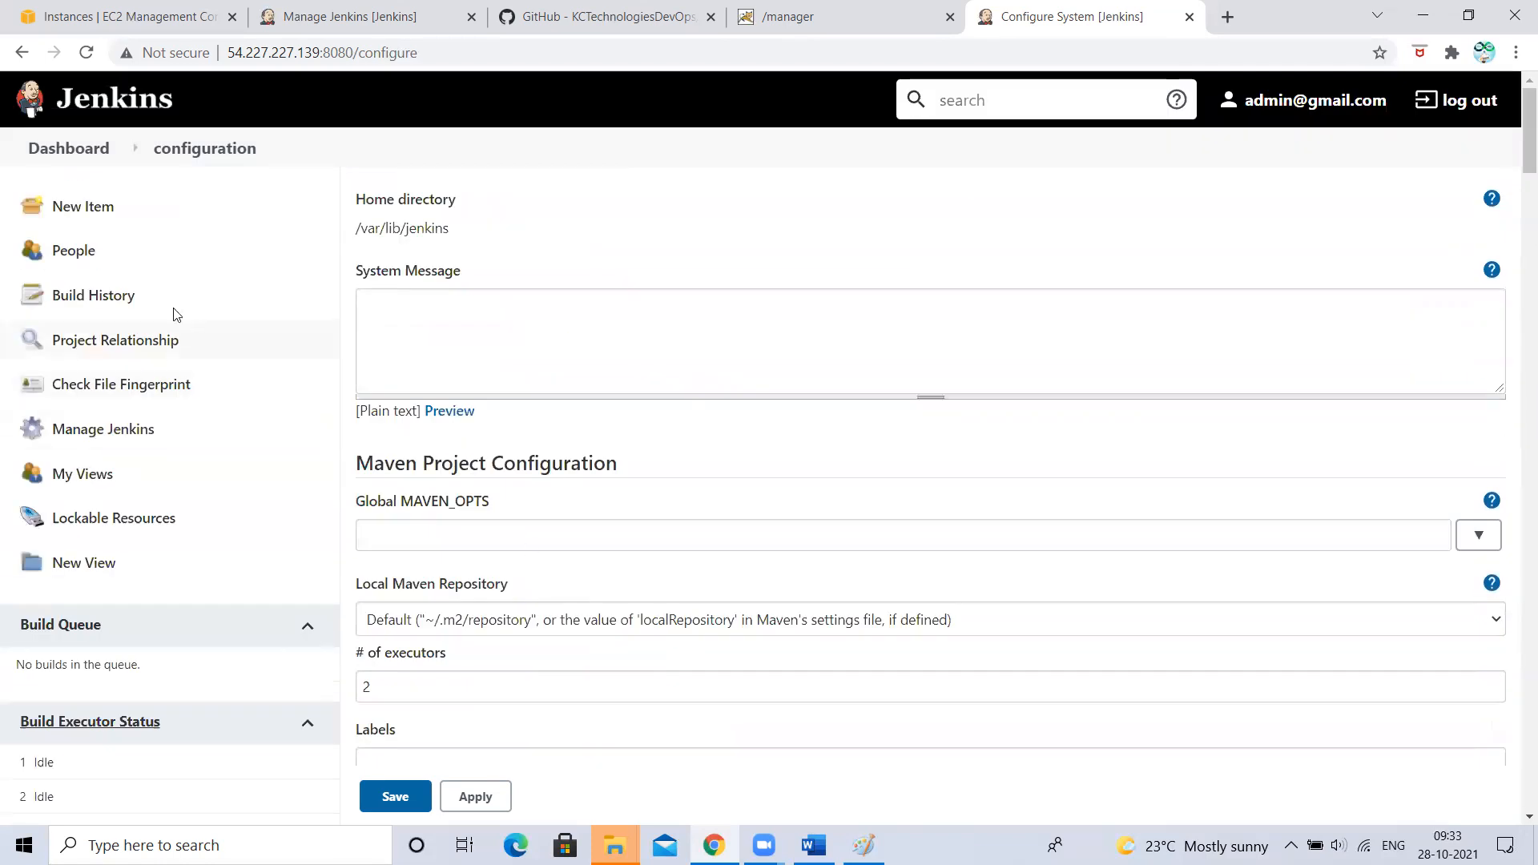
scroll(515, 574, down, 2)
scroll(516, 574, up, 2)
right_click(86, 140)
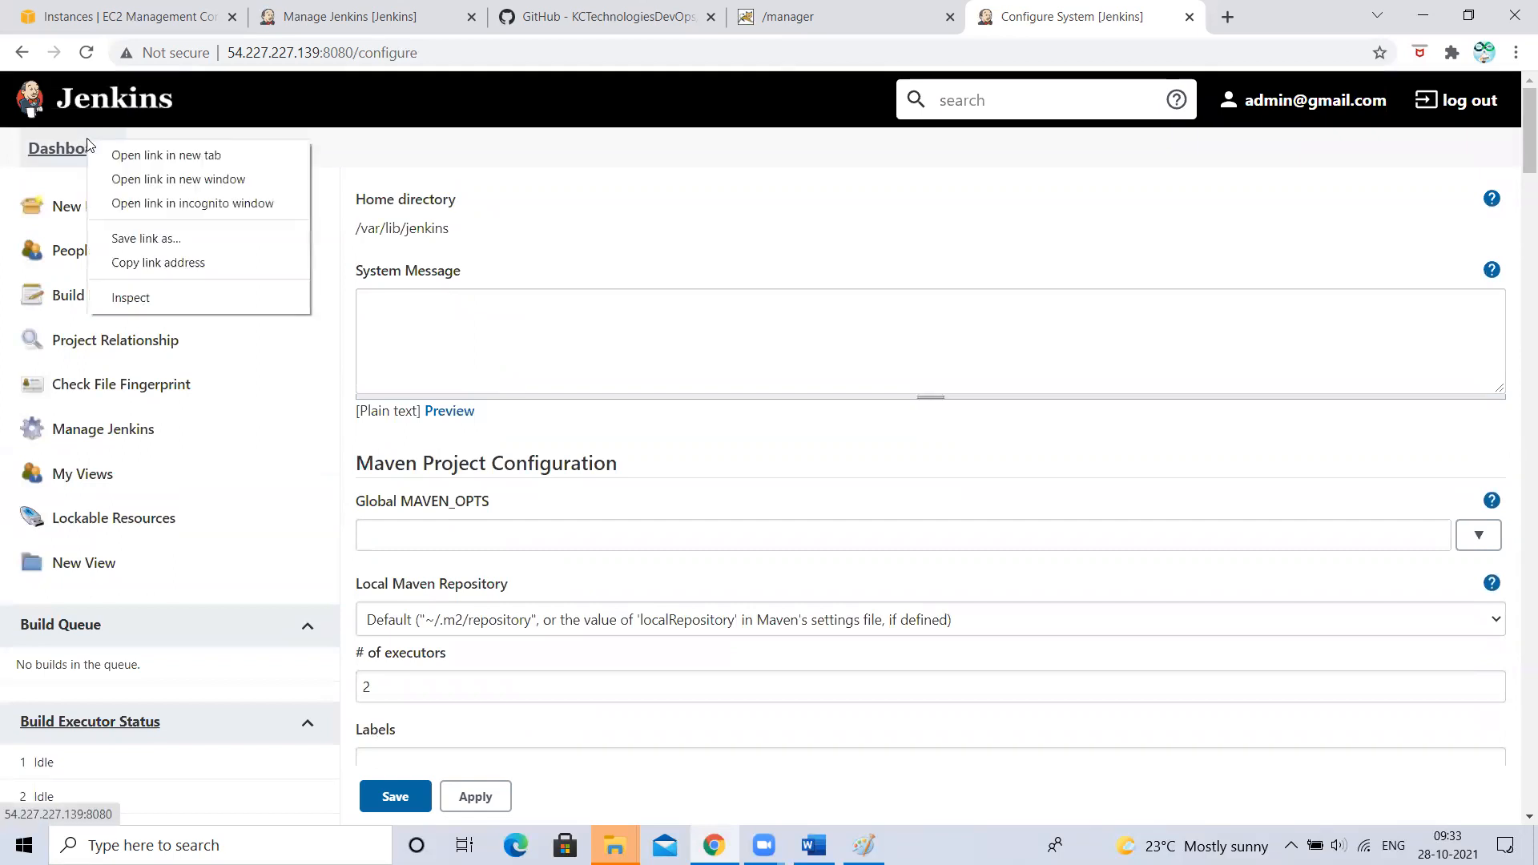
- From the Dashboard, go to Manage Jenkins and open About Jenkins under Status Information
click(55, 152)
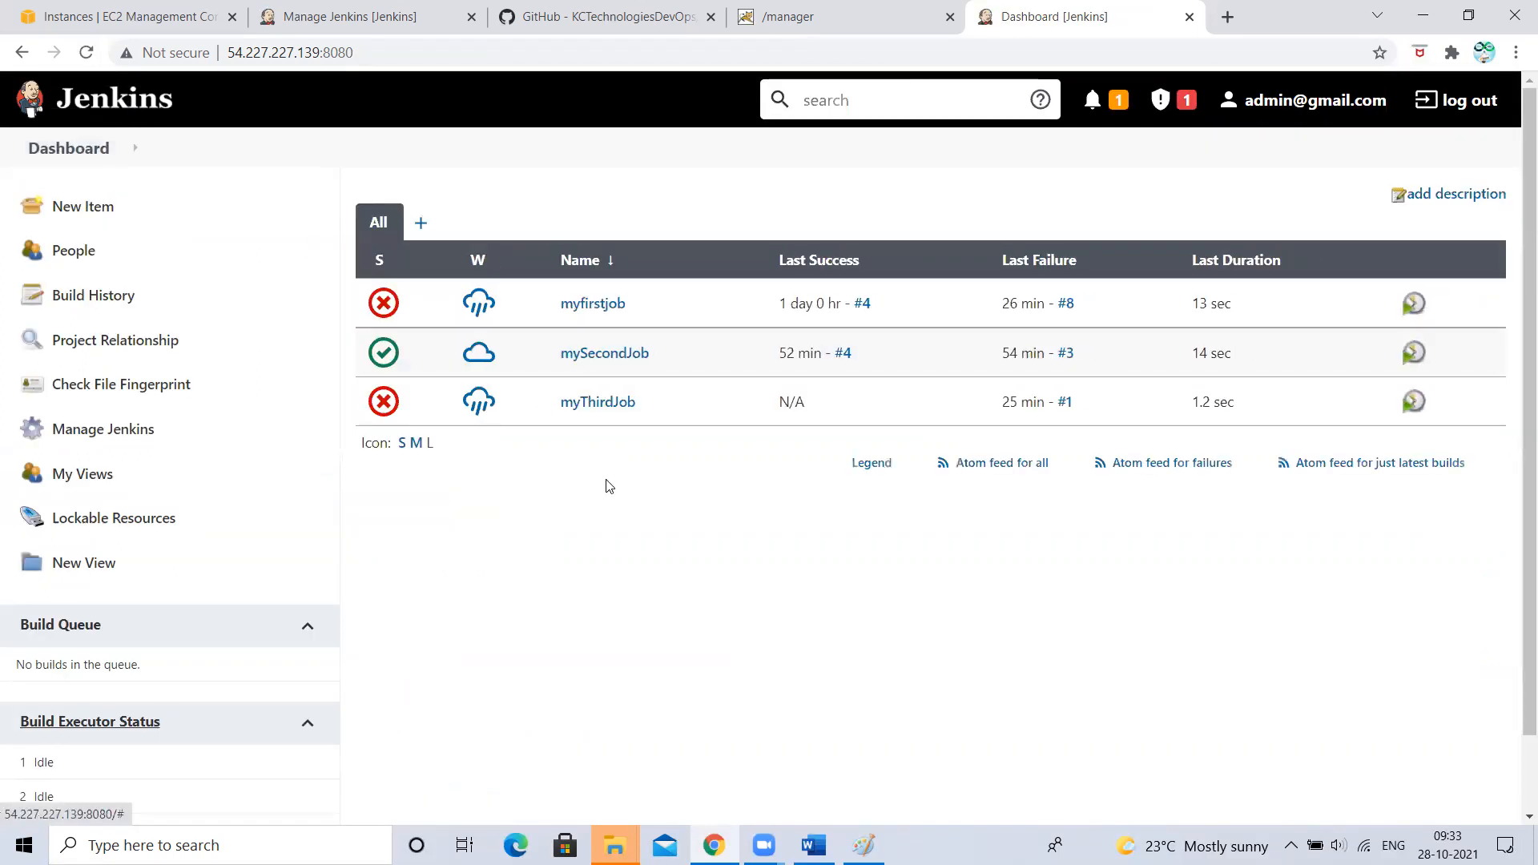
click(72, 435)
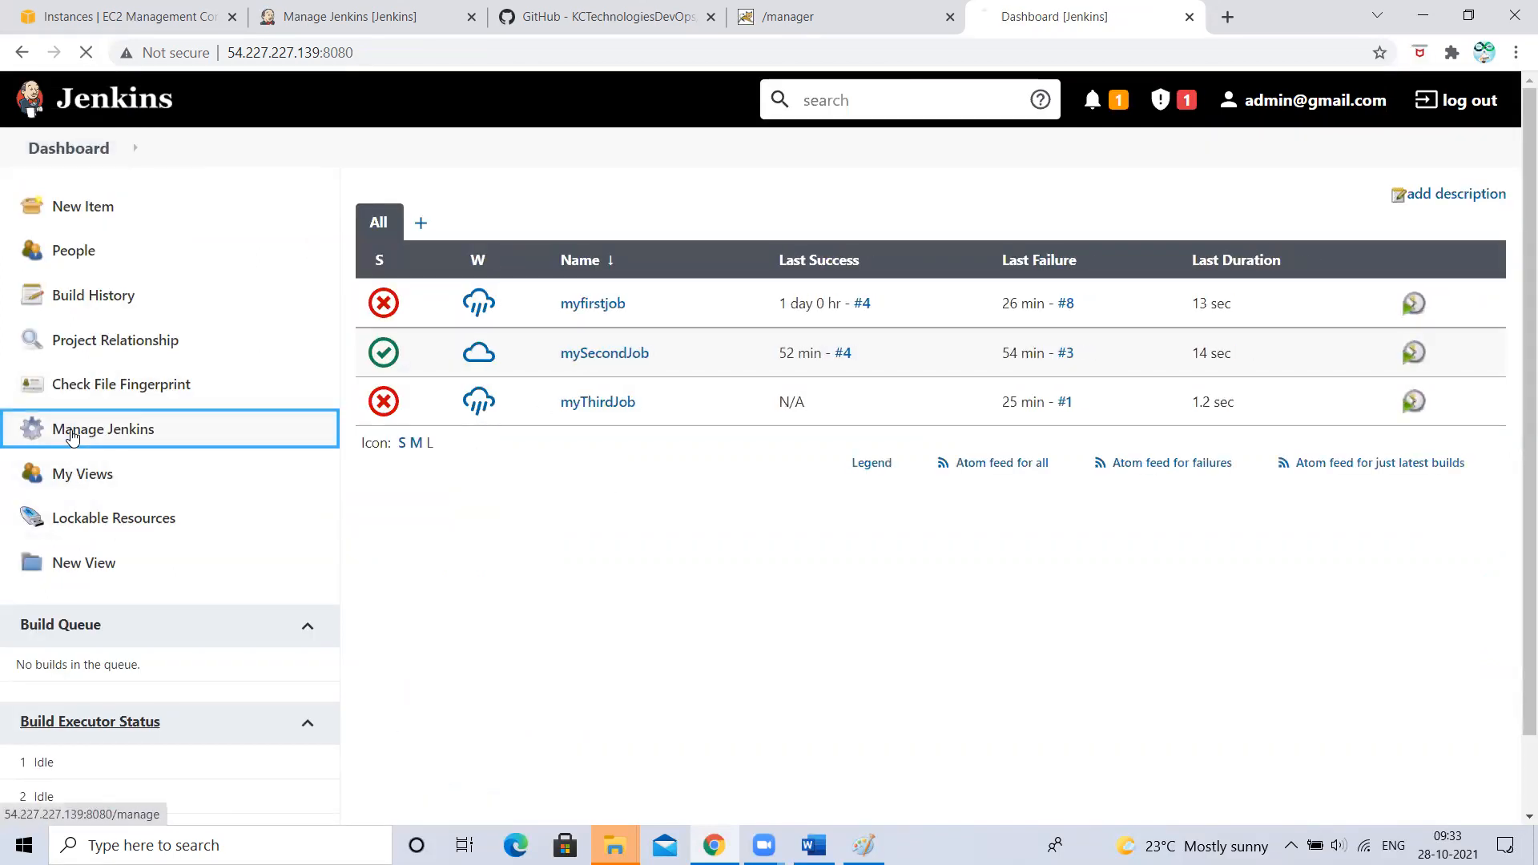
scroll(753, 568, down, 2)
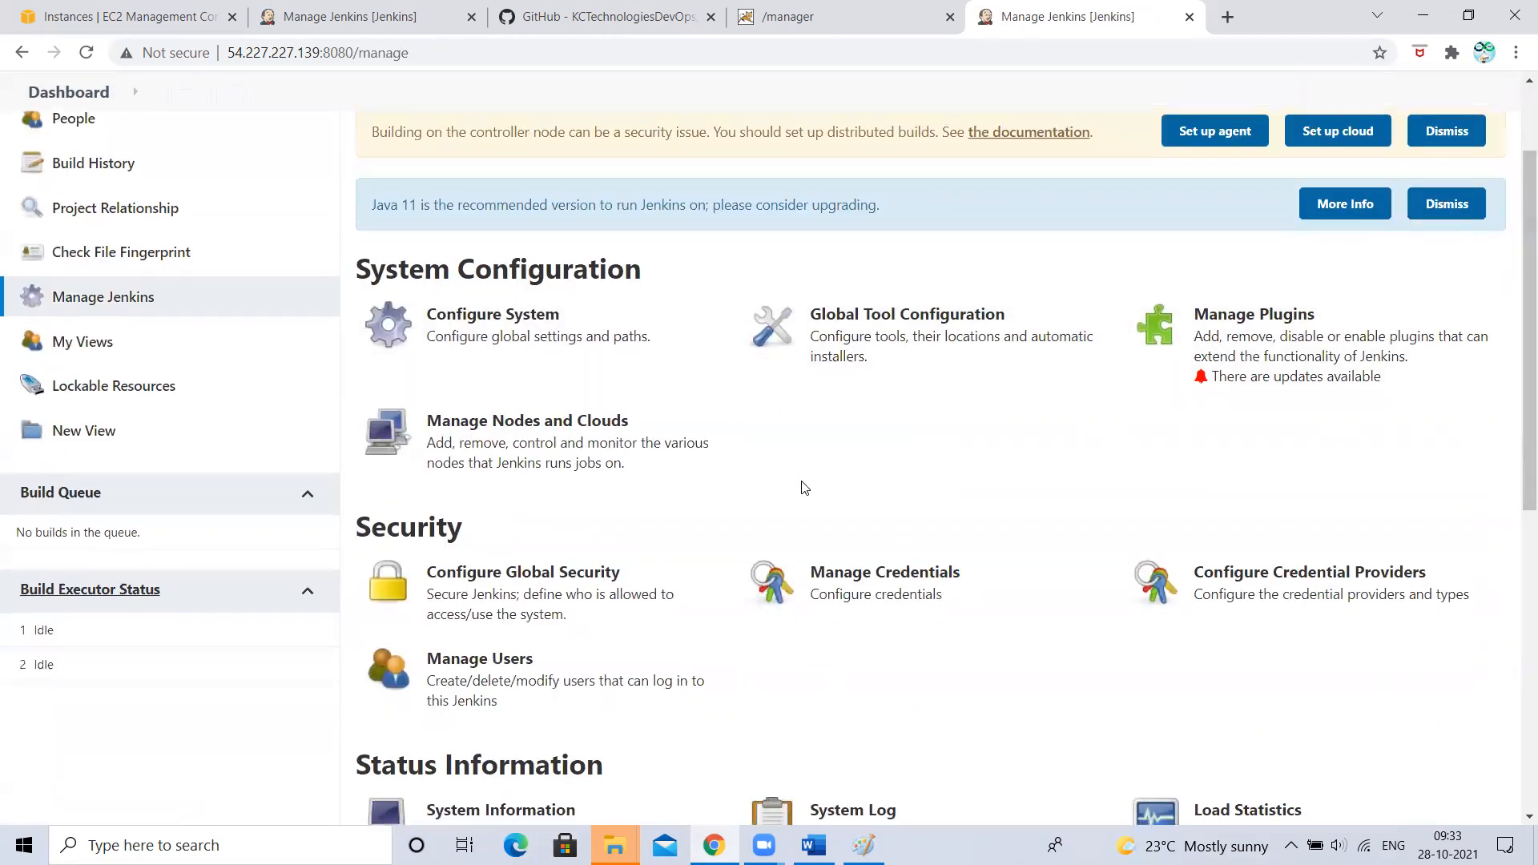
scroll(800, 484, down, 1)
scroll(529, 353, down, 2)
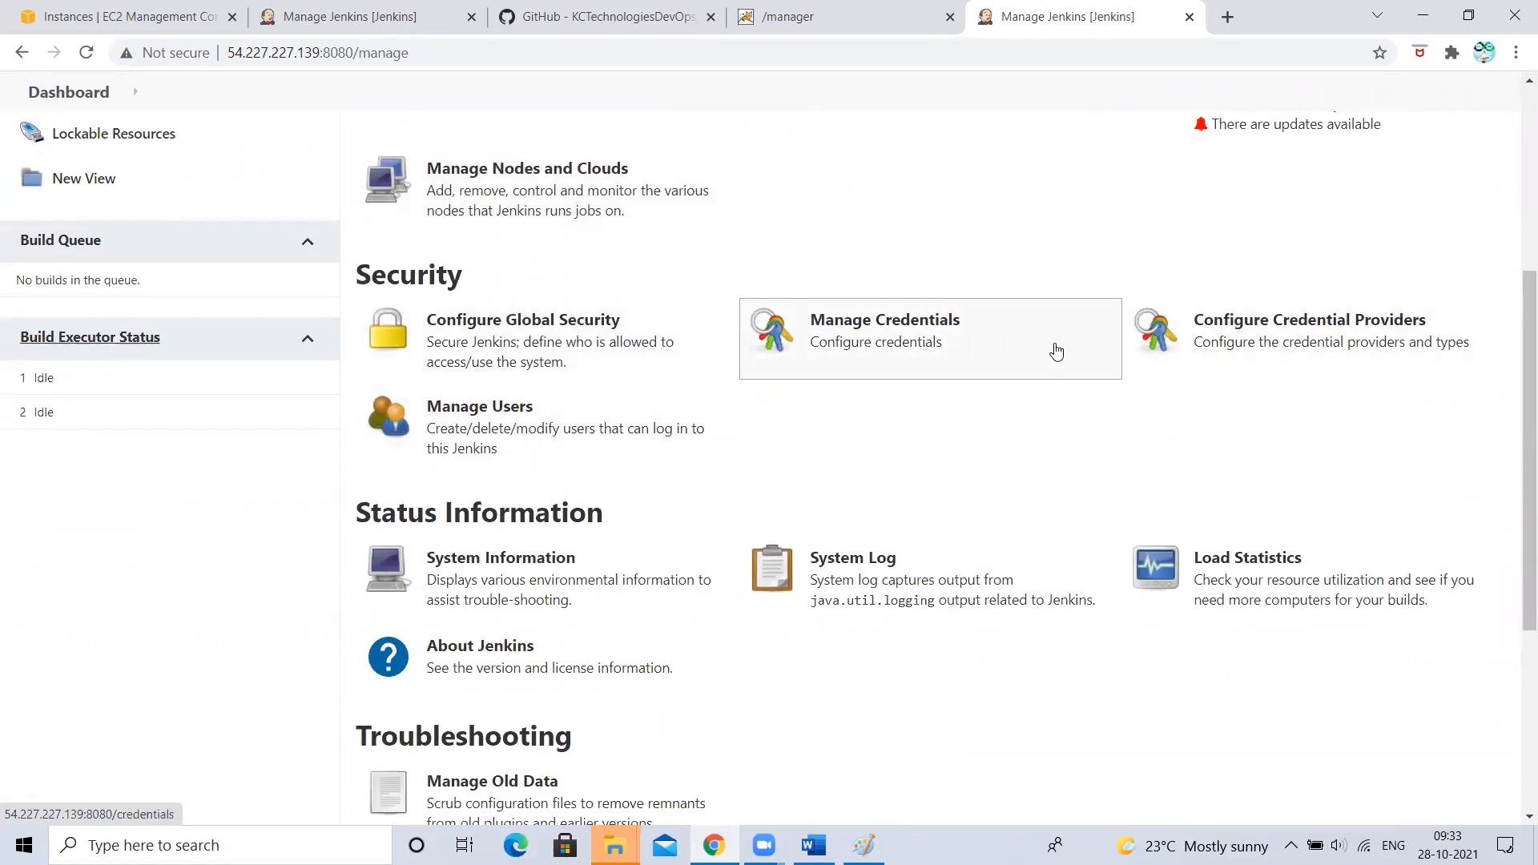
scroll(1181, 505, down, 2)
scroll(1181, 505, down, 3)
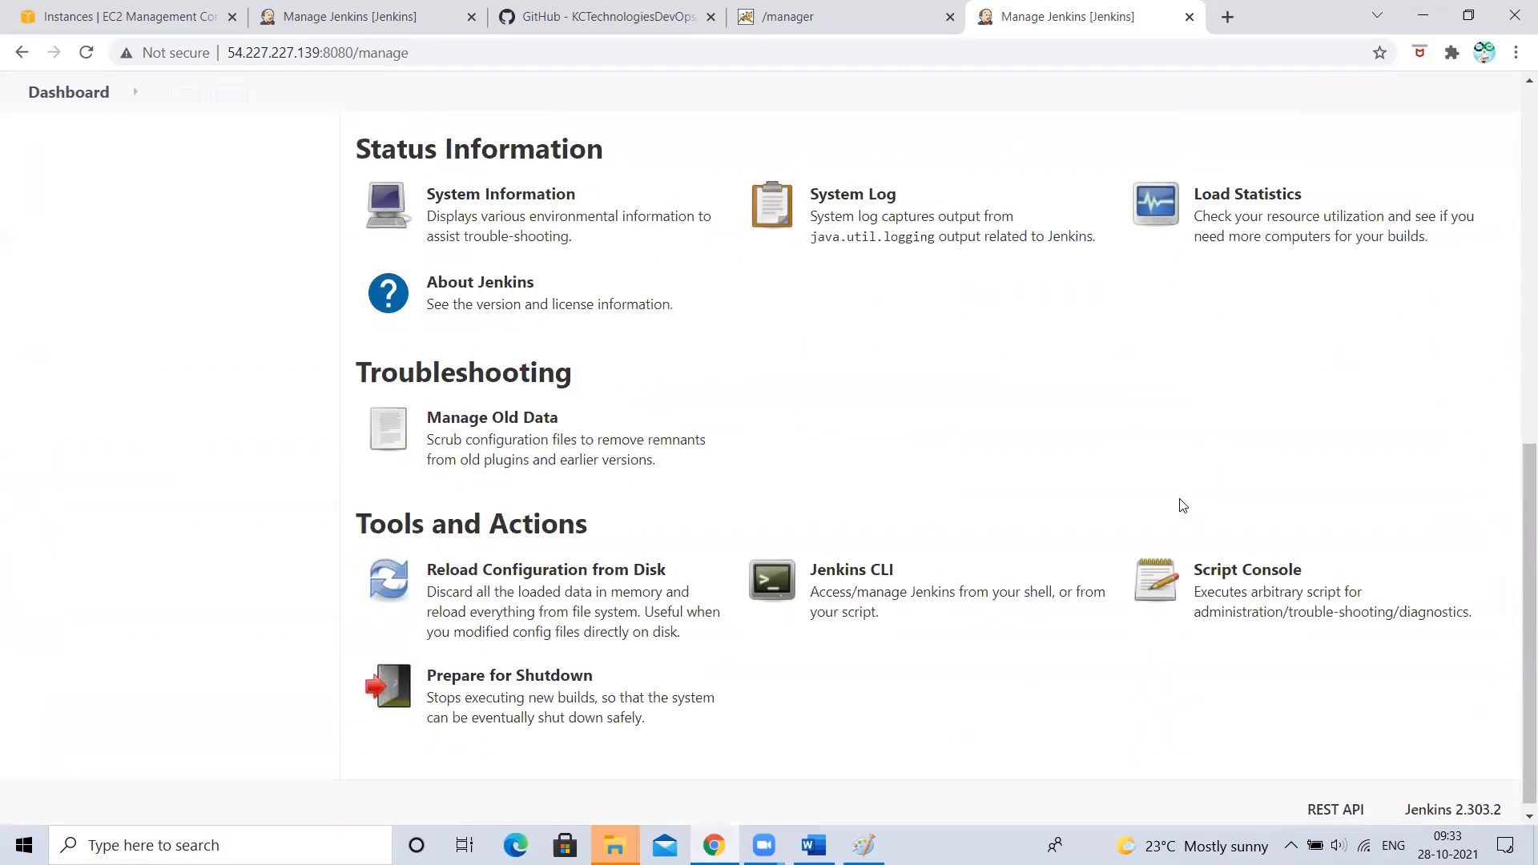
scroll(1182, 505, up, 2)
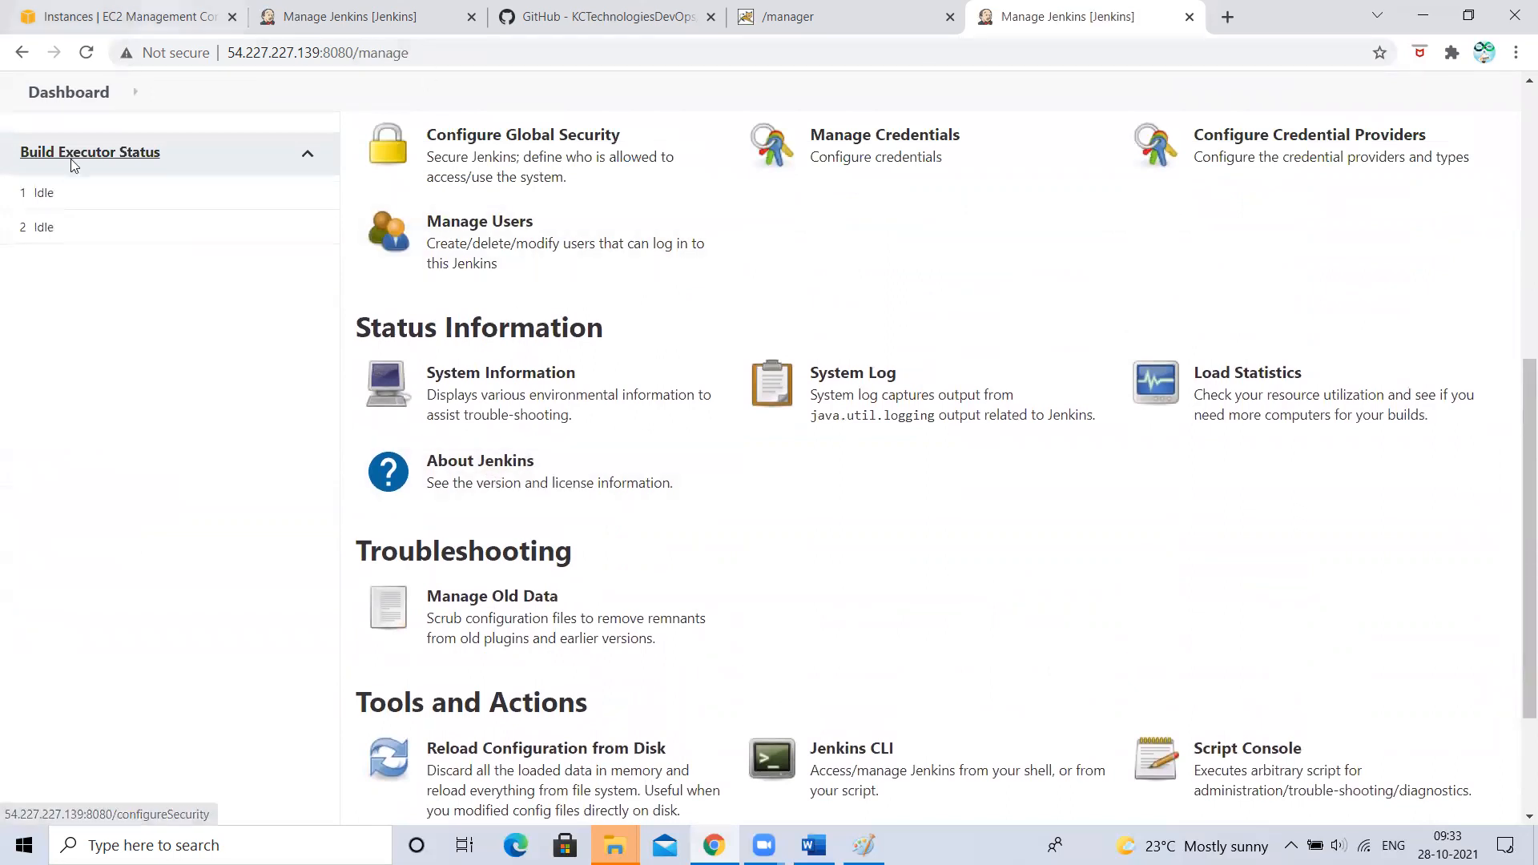
click(515, 487)
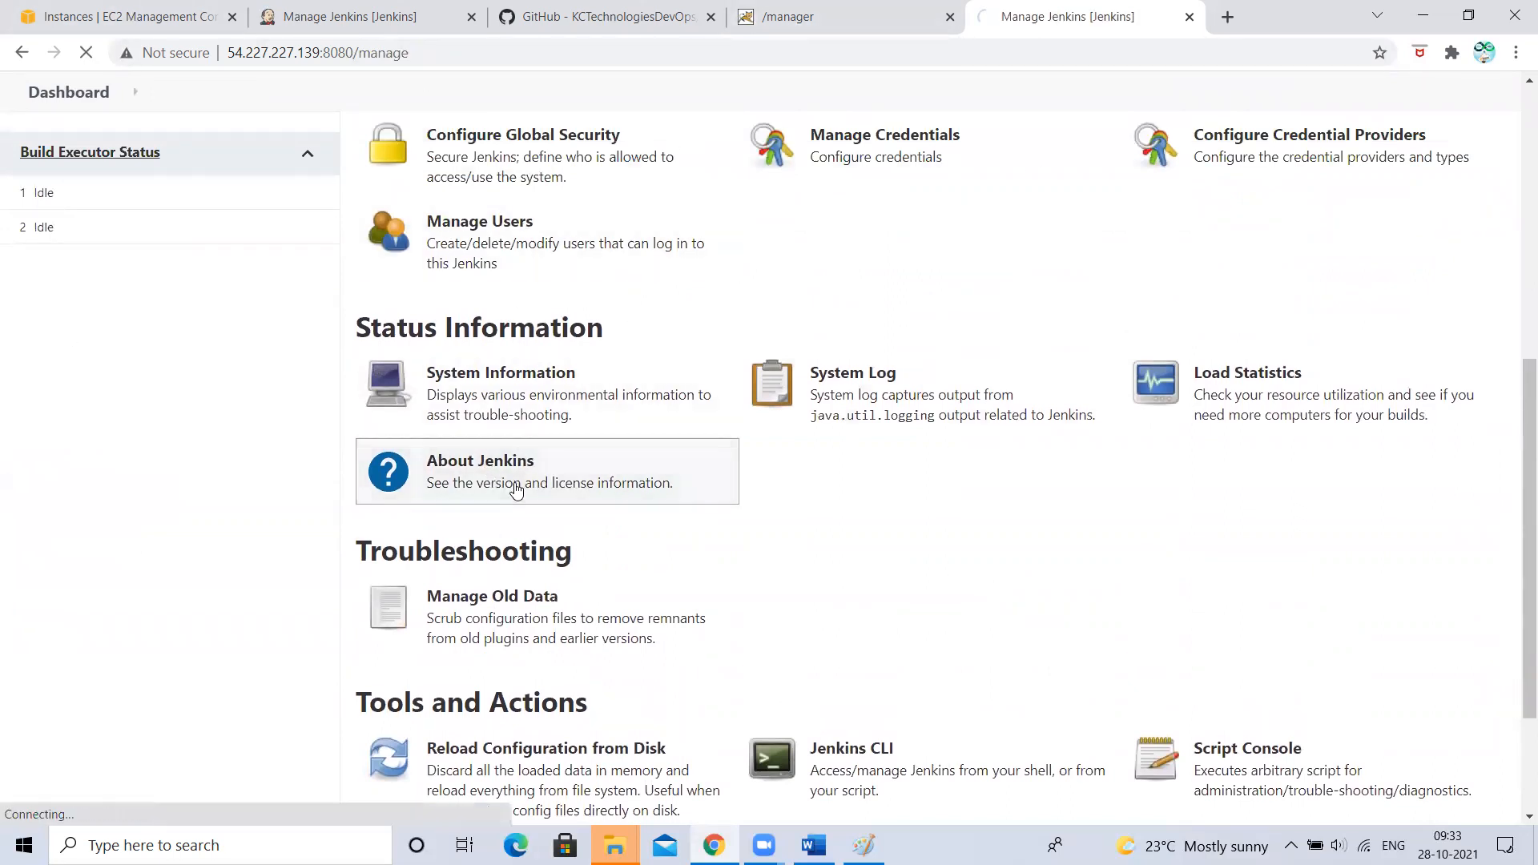
- Browse the third-party library and plugin licenses for Jenkins 2.303.2, then go back to Manage Jenkins
scroll(281, 545, down, 2)
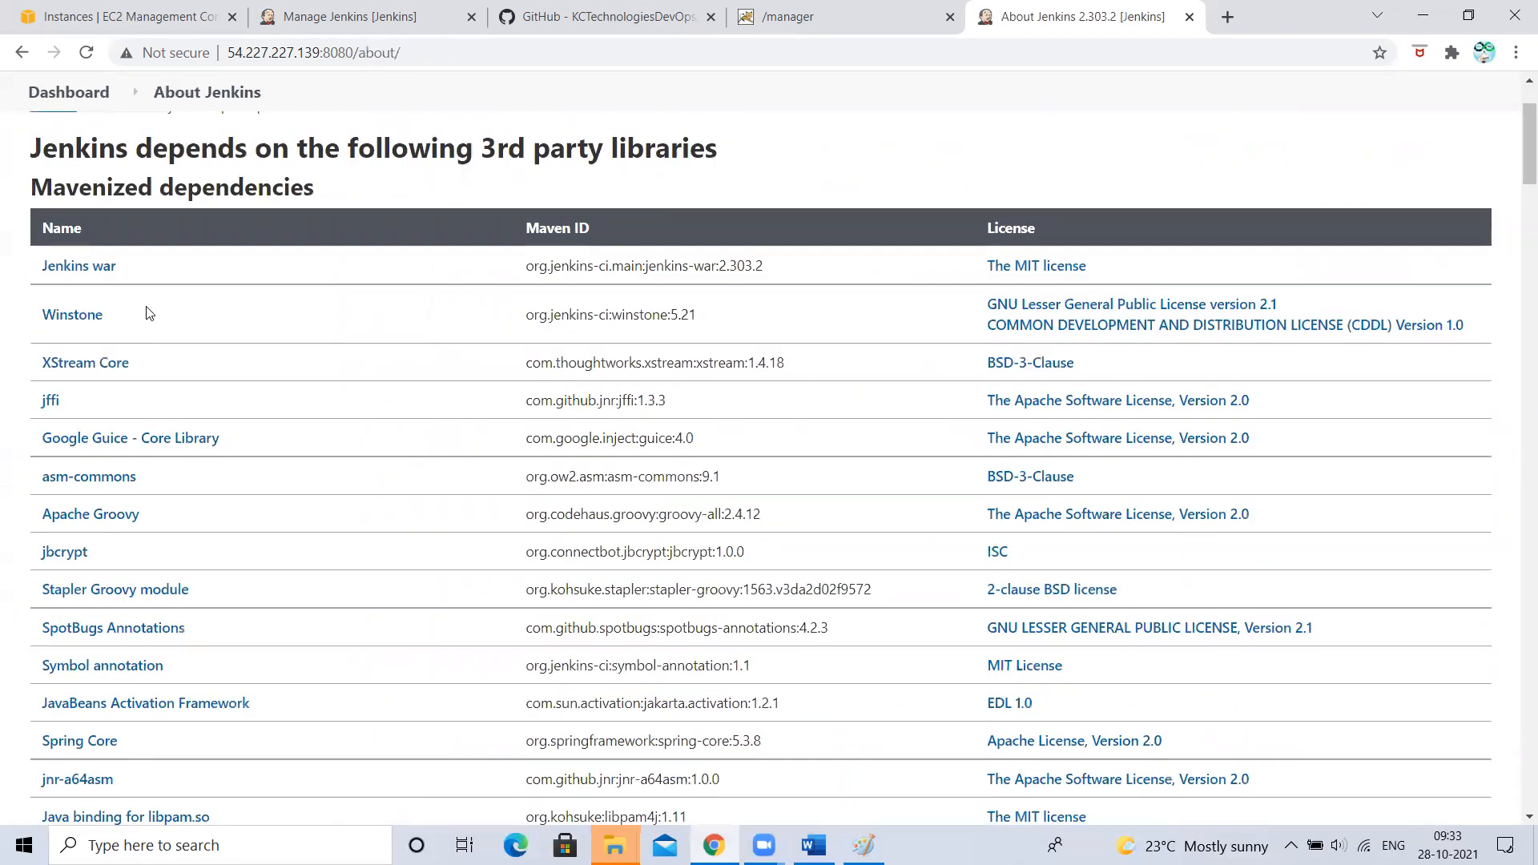
scroll(759, 459, down, 15)
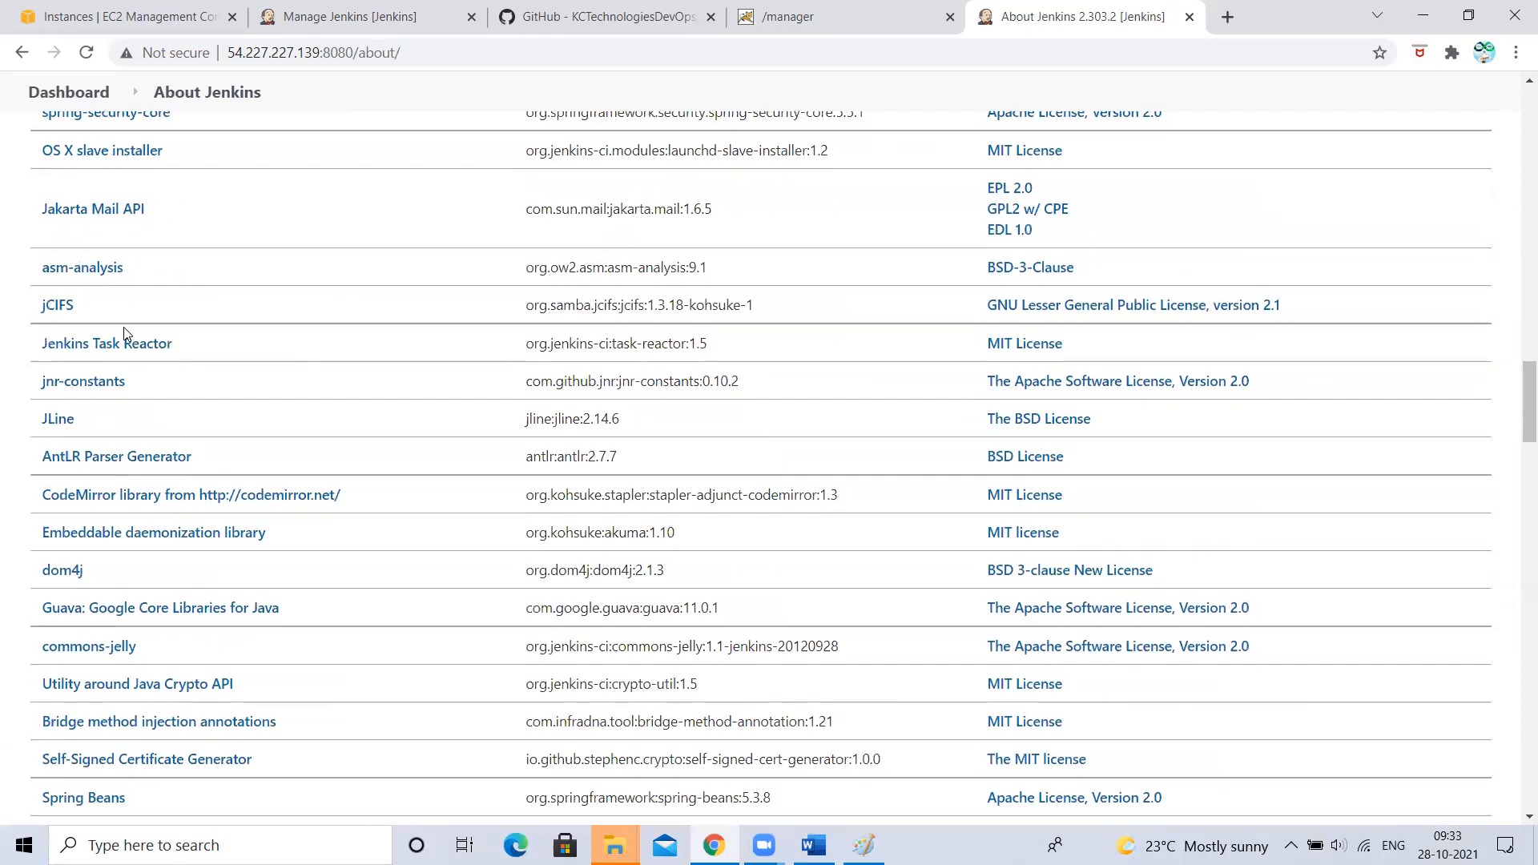
scroll(783, 513, down, 2)
scroll(784, 512, down, 20)
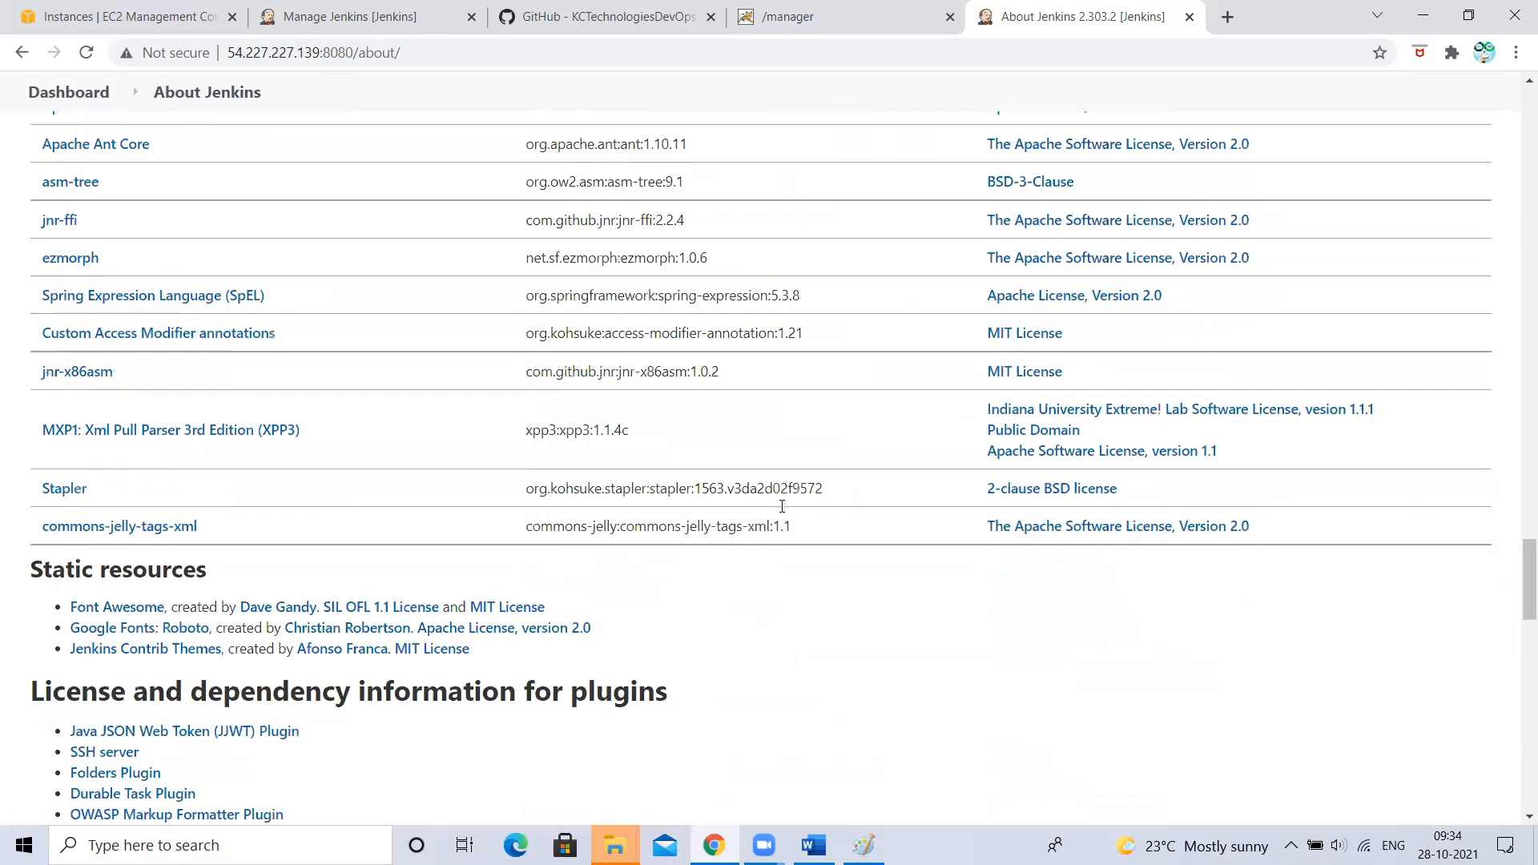
scroll(783, 512, up, 8)
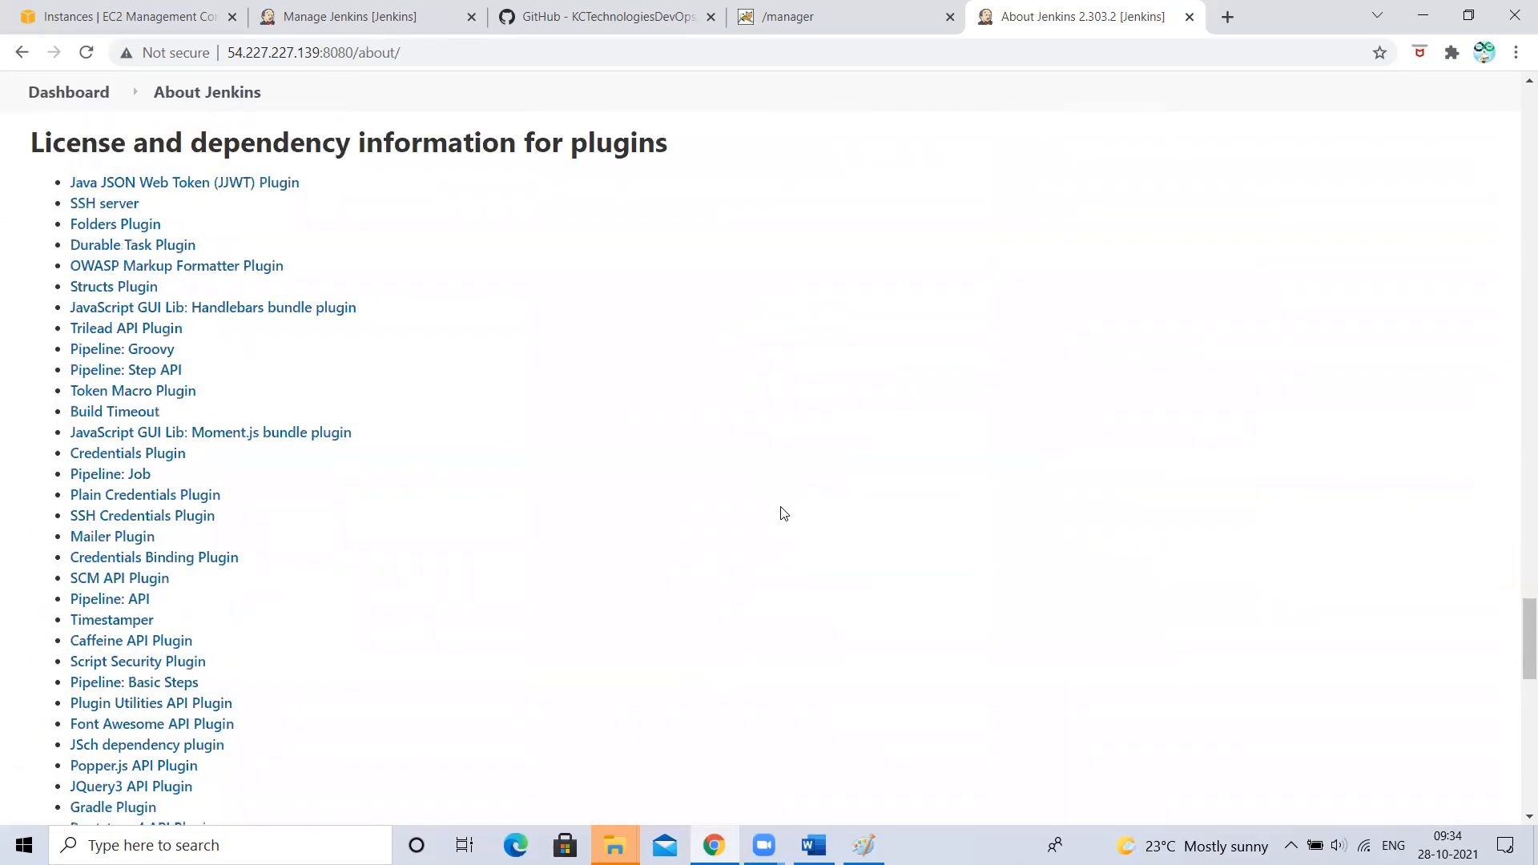
scroll(781, 508, up, 1)
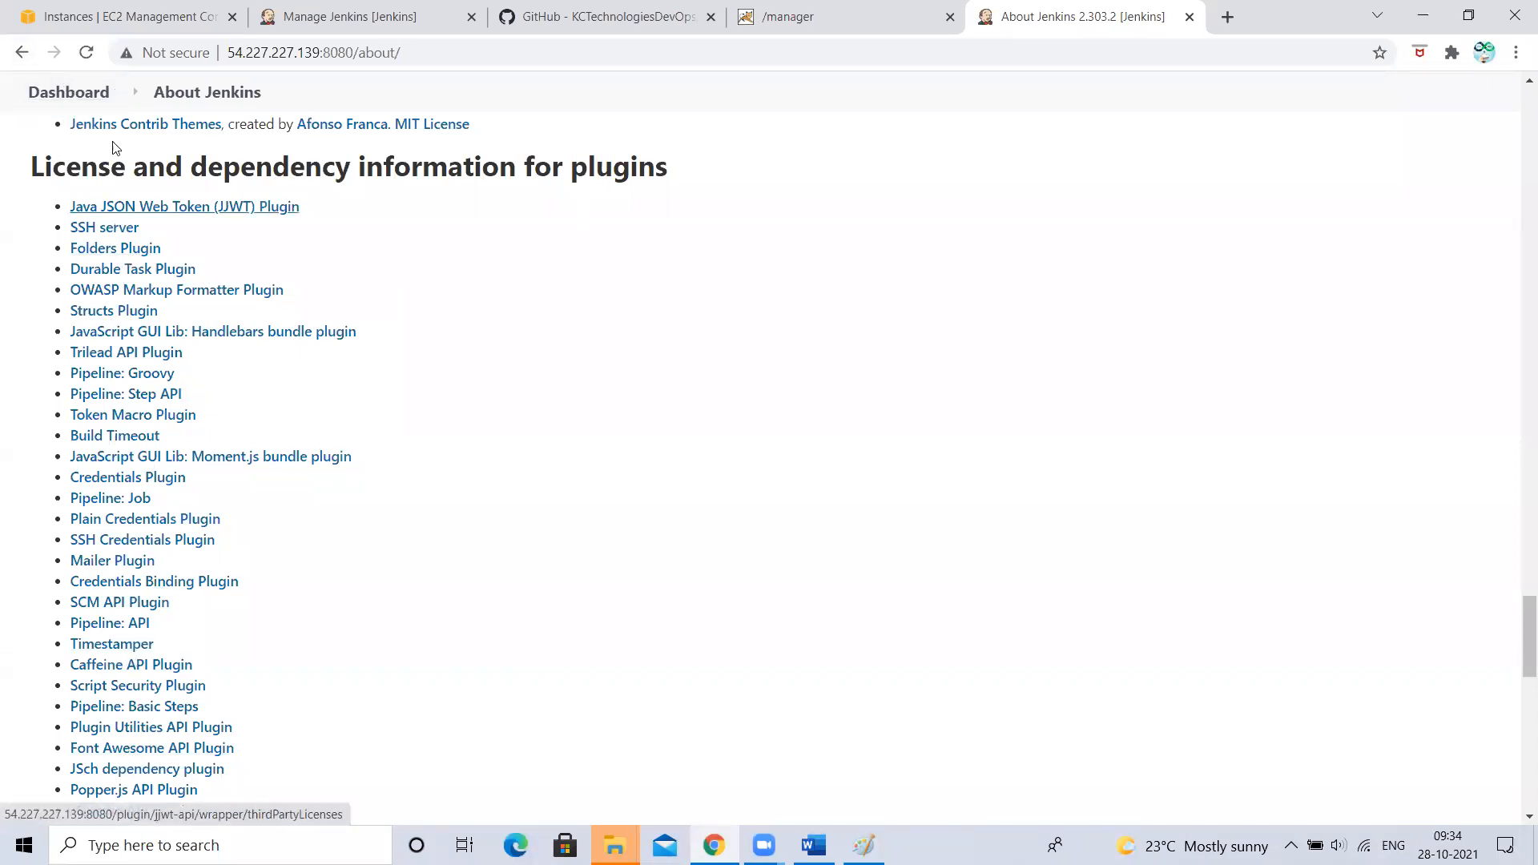
click(22, 52)
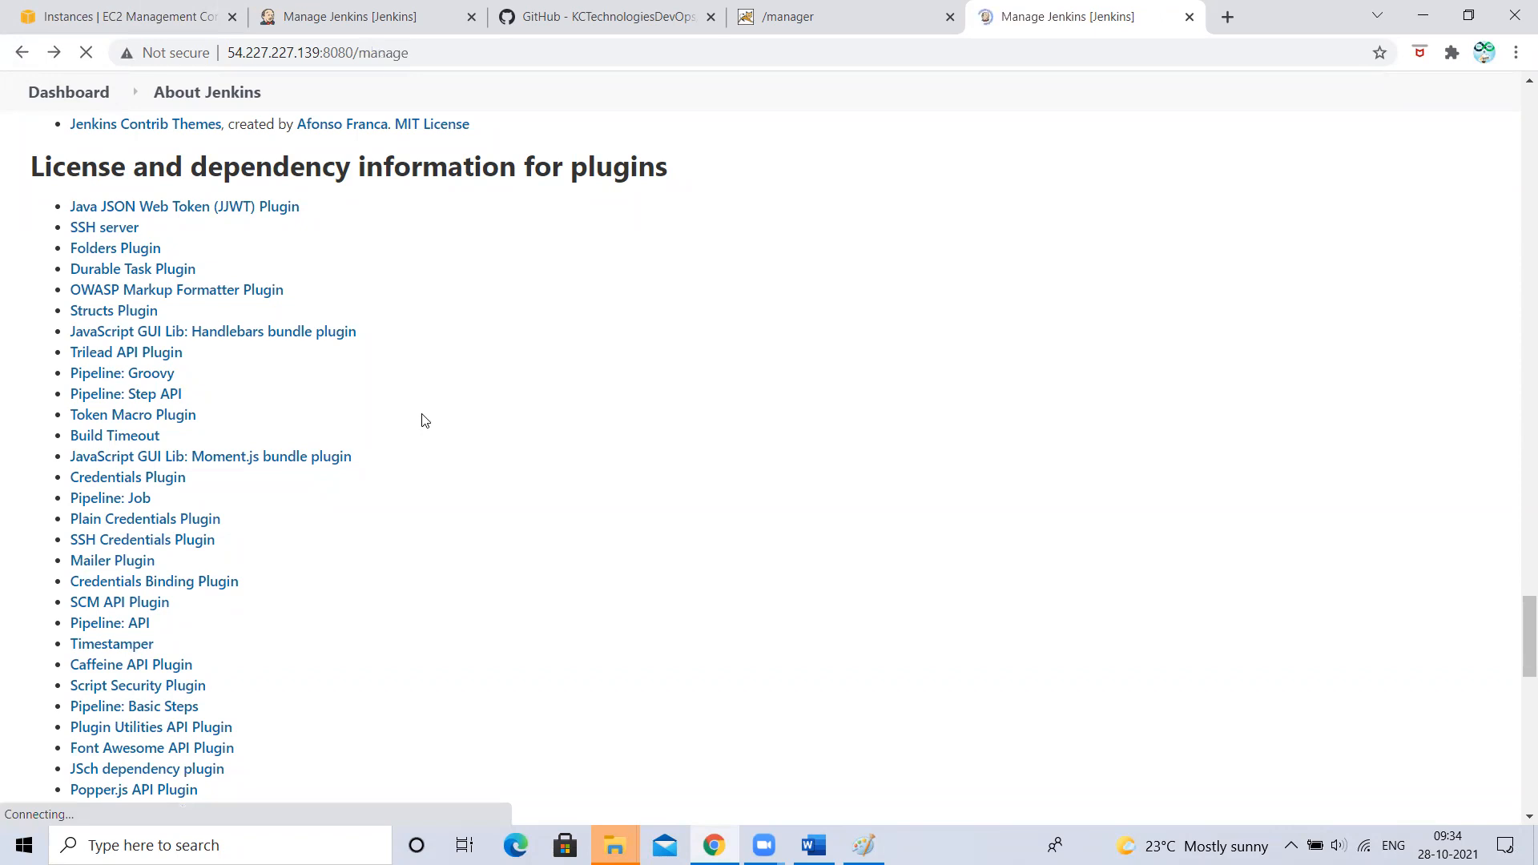
- Switch between the Manage Jenkins browser tabs, go to the Dashboard job list, then bring up the Paint pipeline diagram
scroll(633, 680, down, 7)
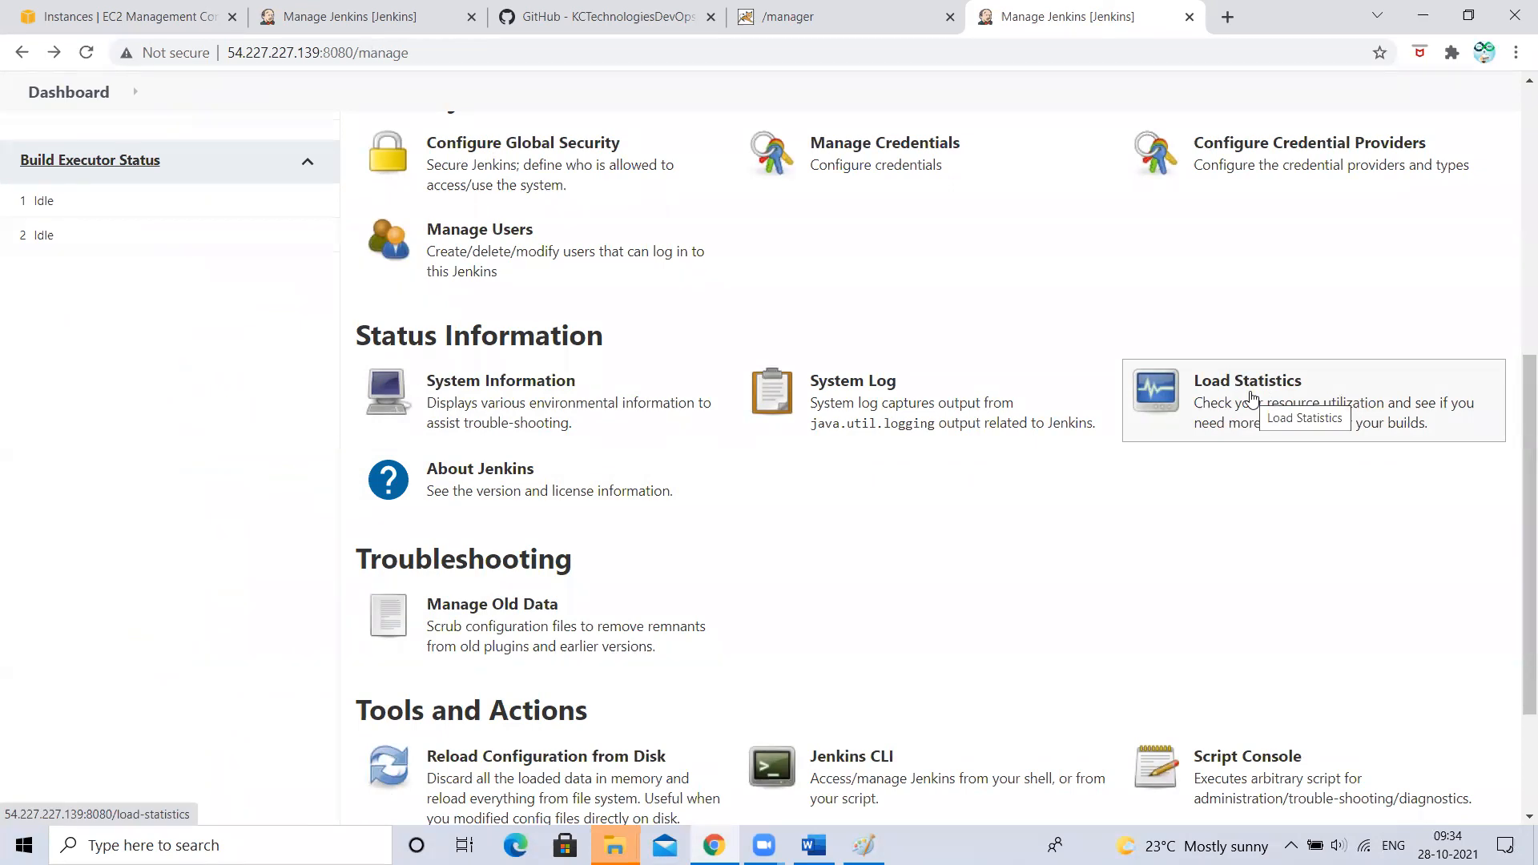
click(377, 20)
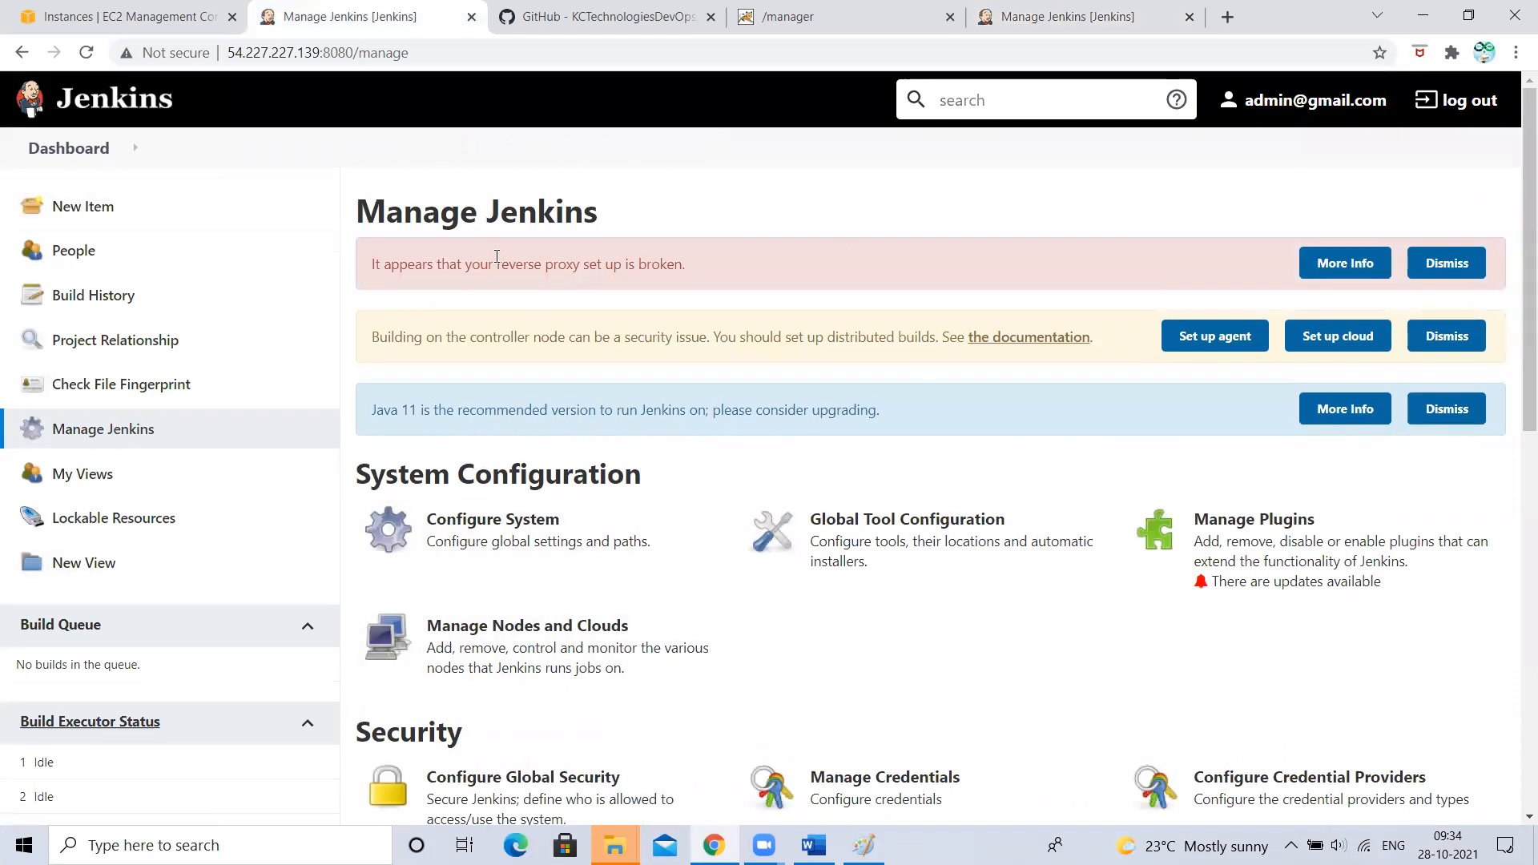
key(ctrl+5)
click(84, 151)
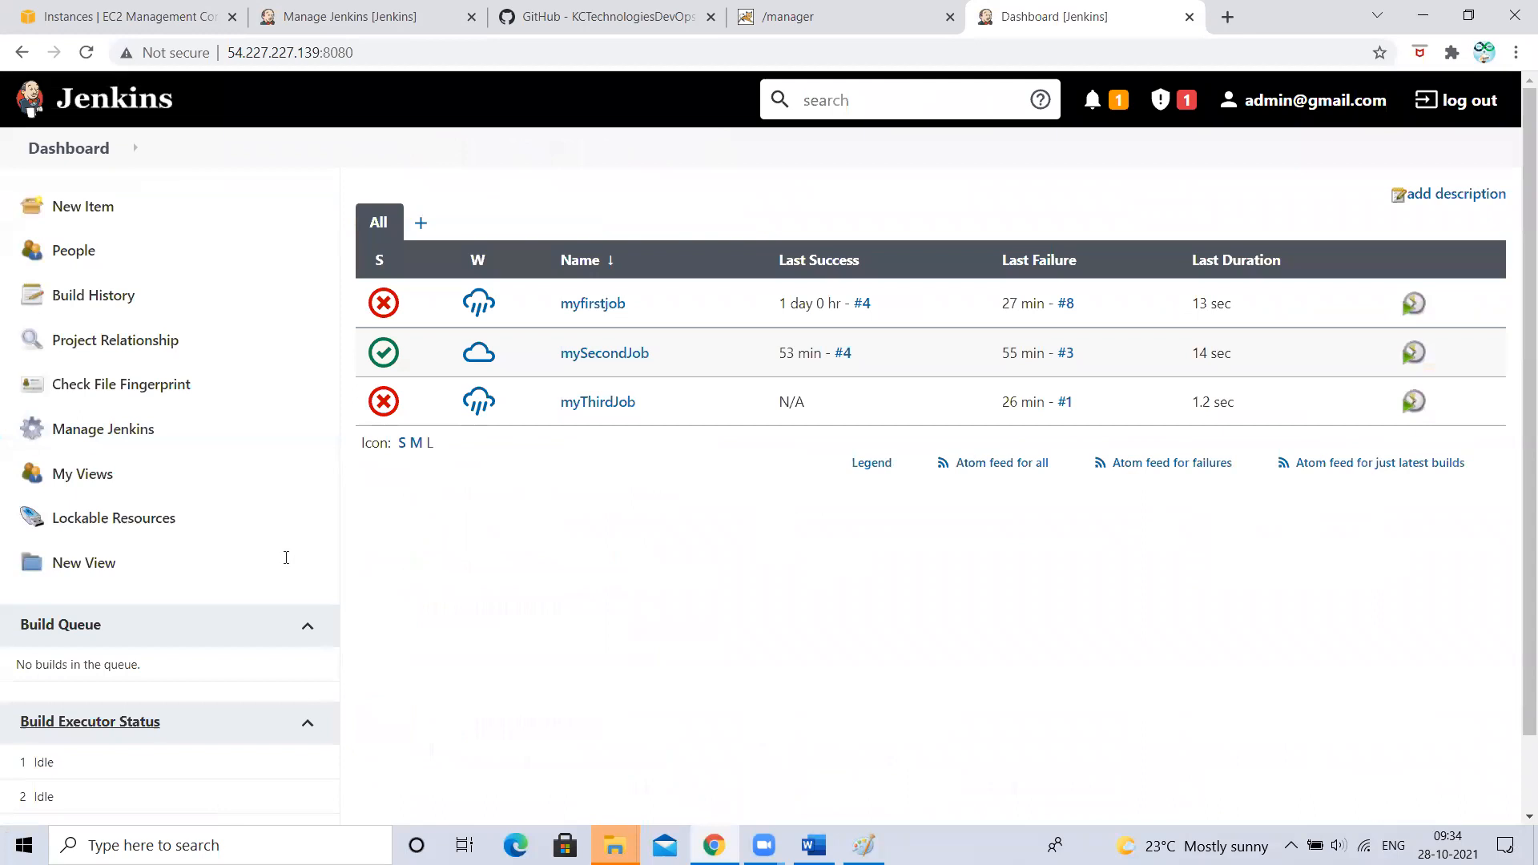
key(alt+Tab)
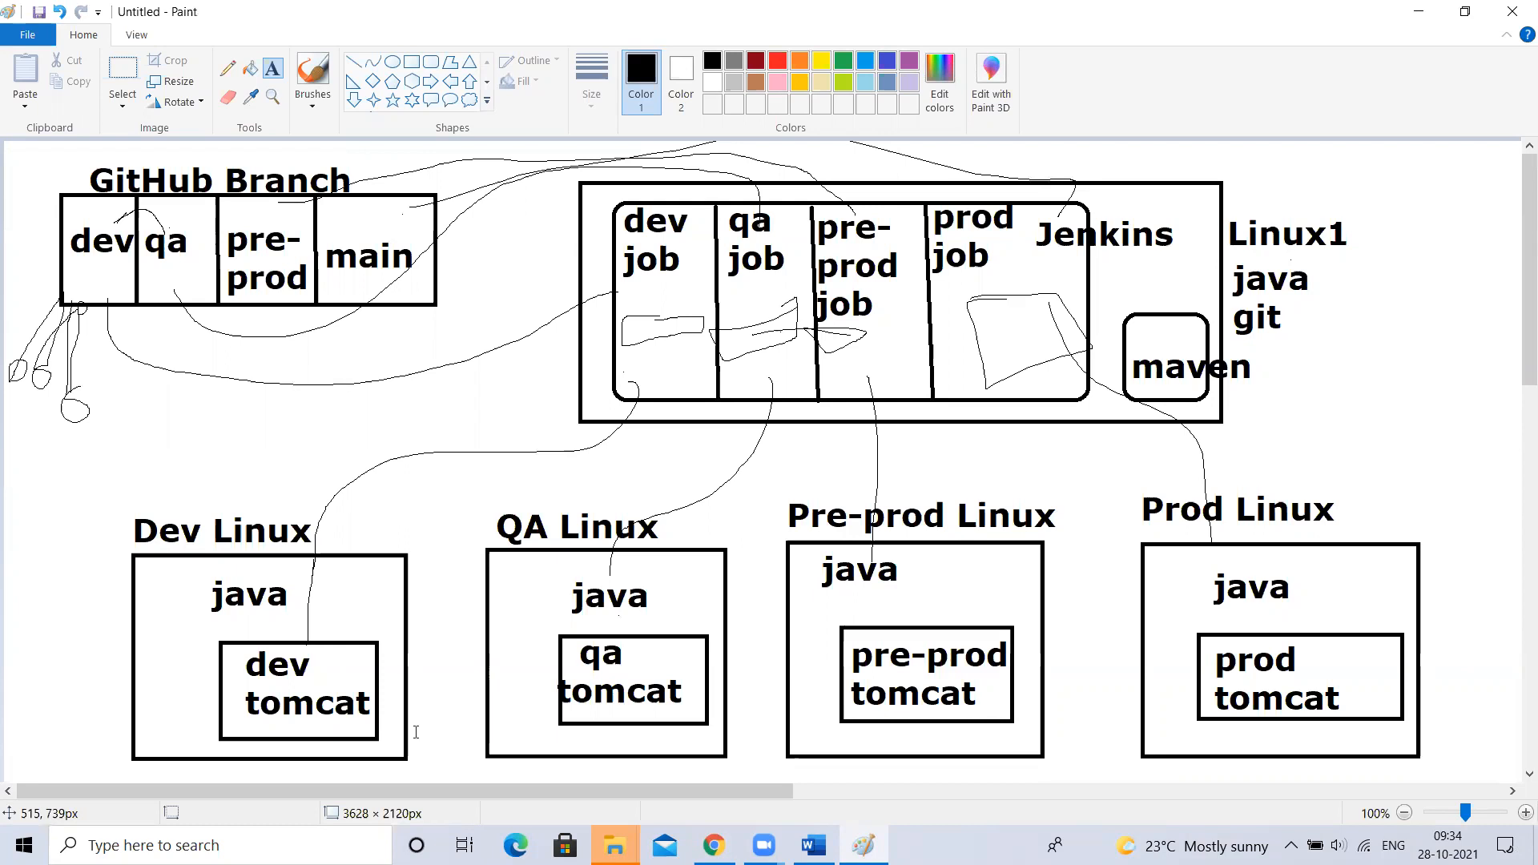
- Return from the Paint diagram to the Jenkins Dashboard in Chrome
key(alt+Tab)
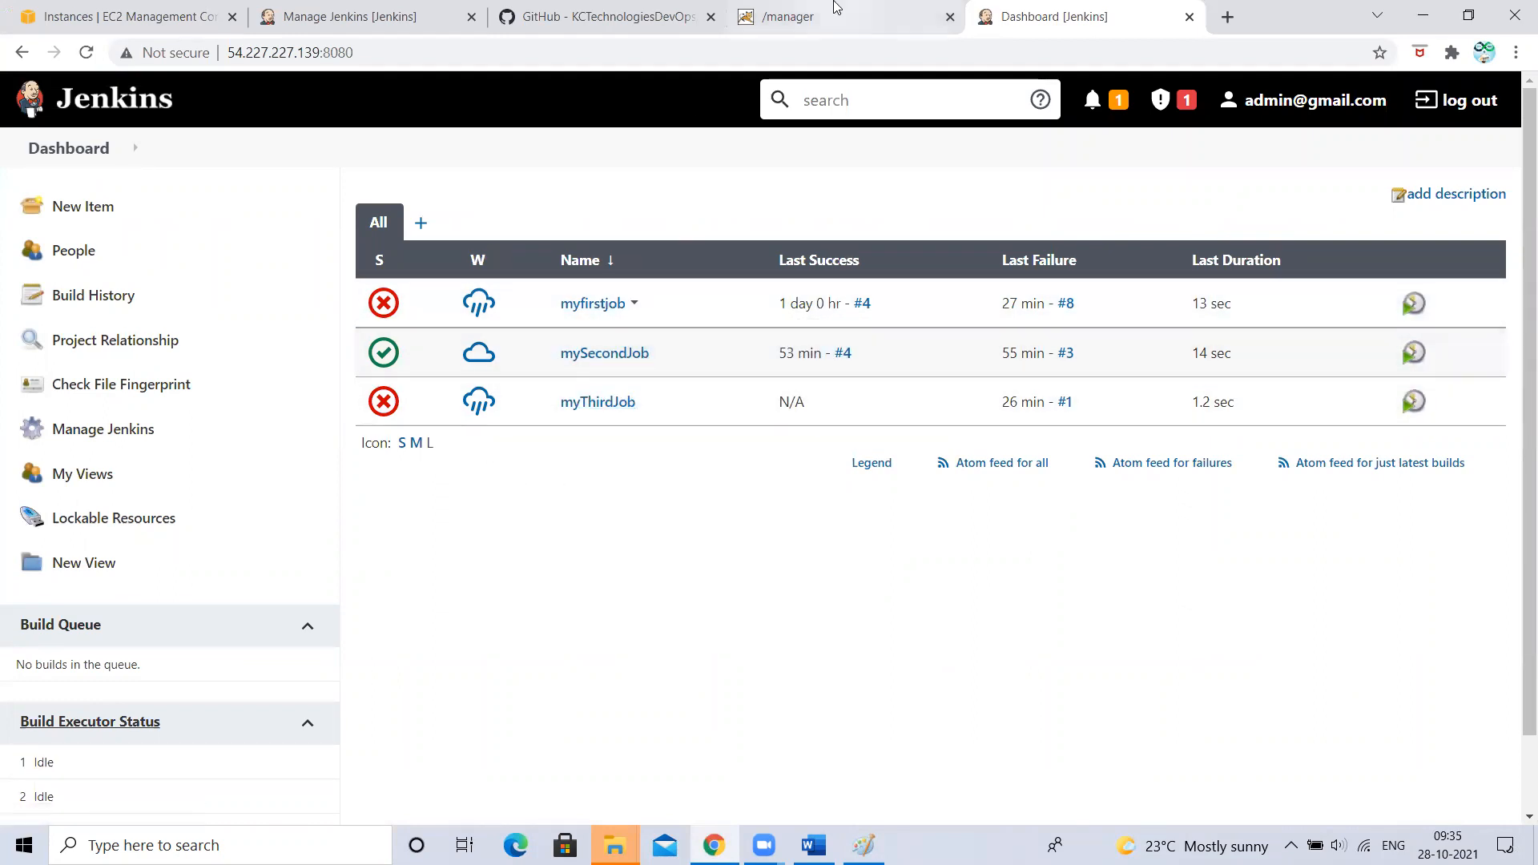
- Check the Load Statistics chart showing zero executor load, then return to the Dashboard job list
click(387, 10)
scroll(923, 375, down, 6)
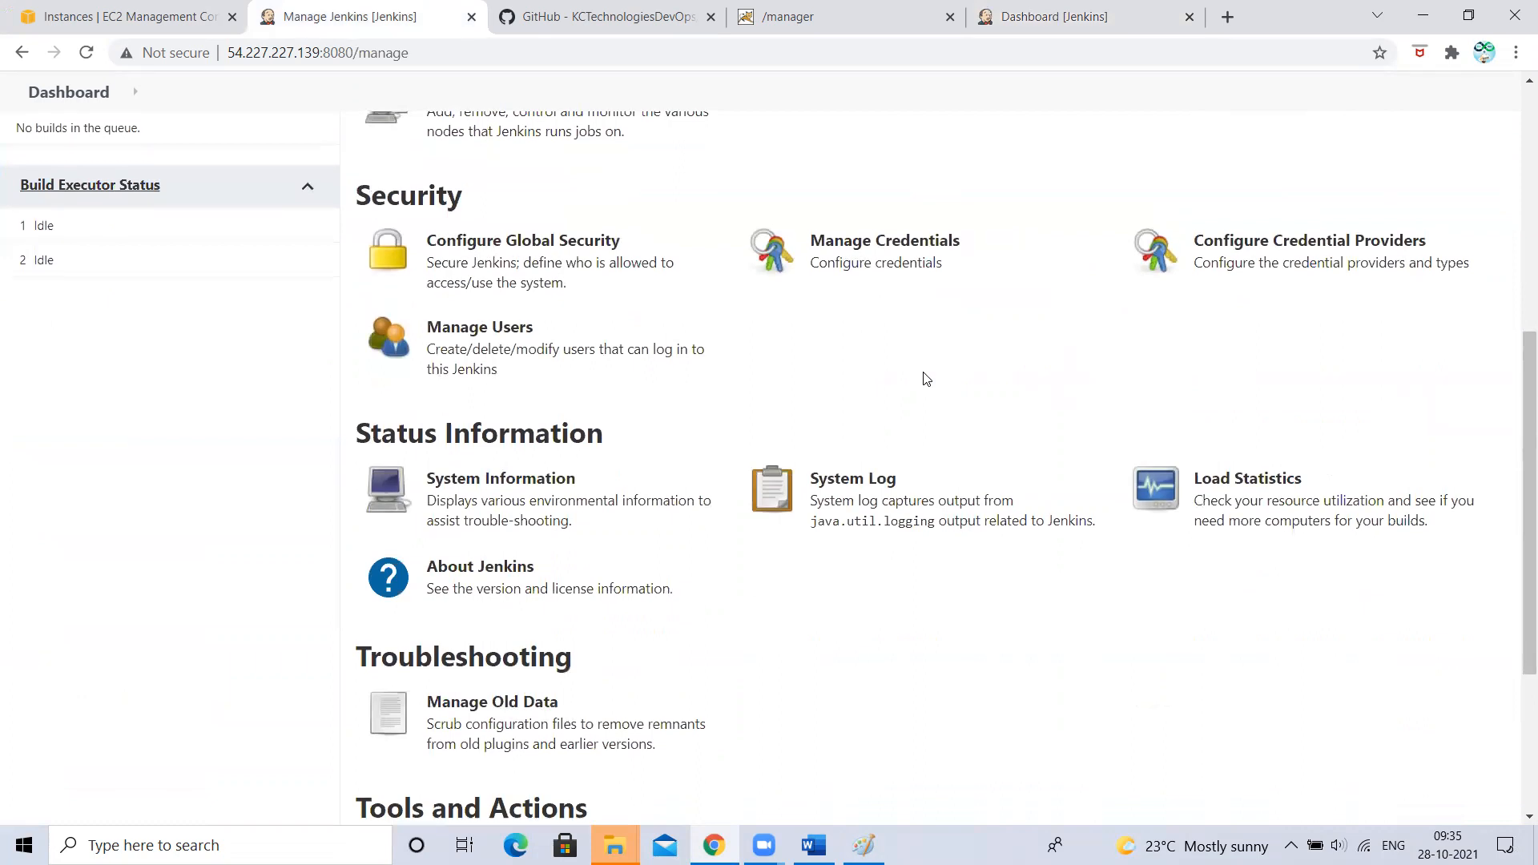
click(1278, 521)
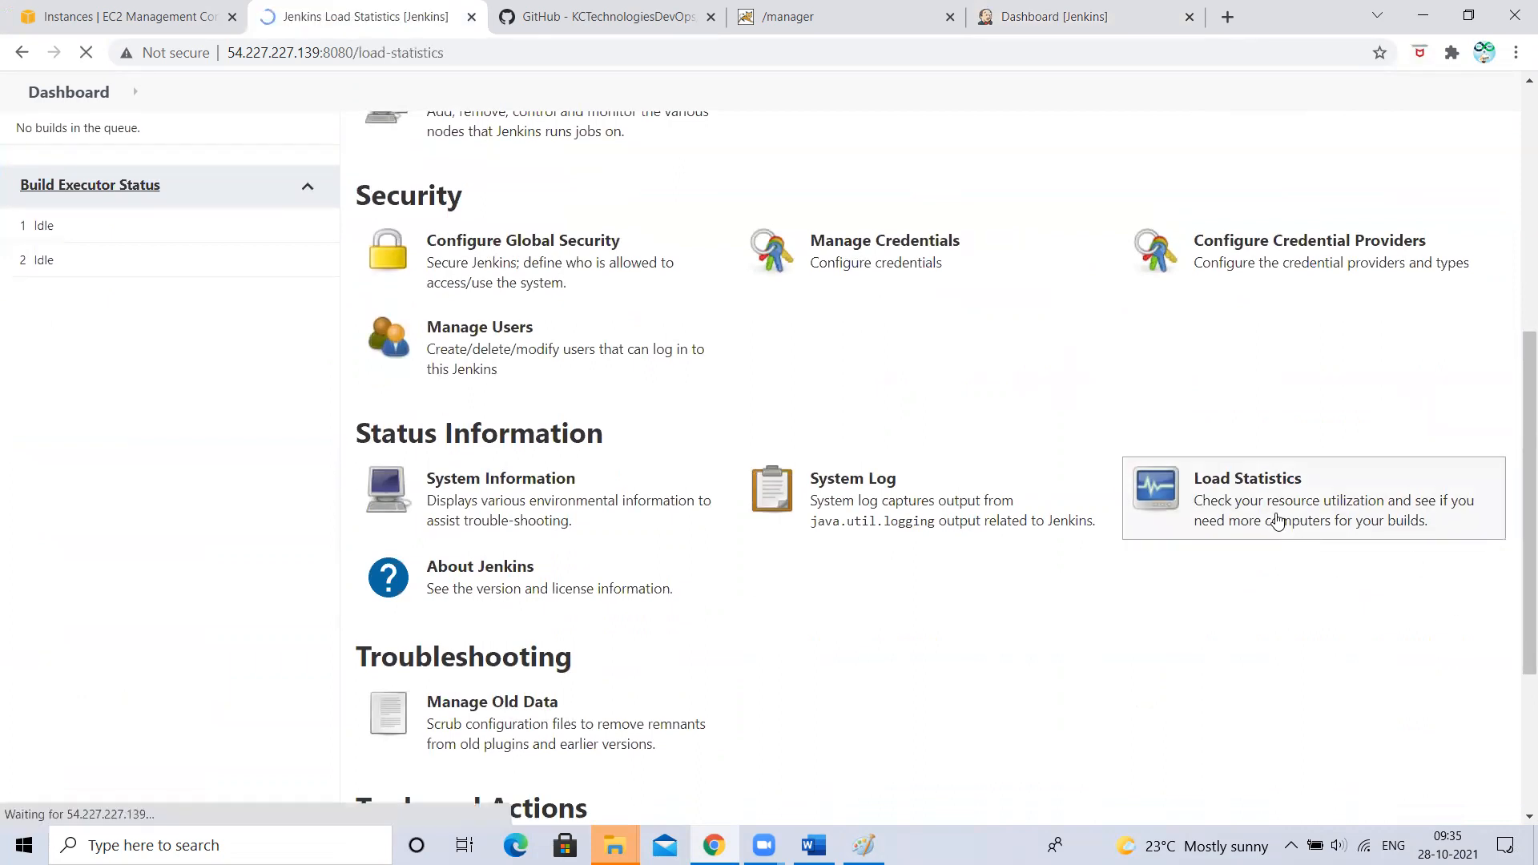
scroll(875, 489, down, 4)
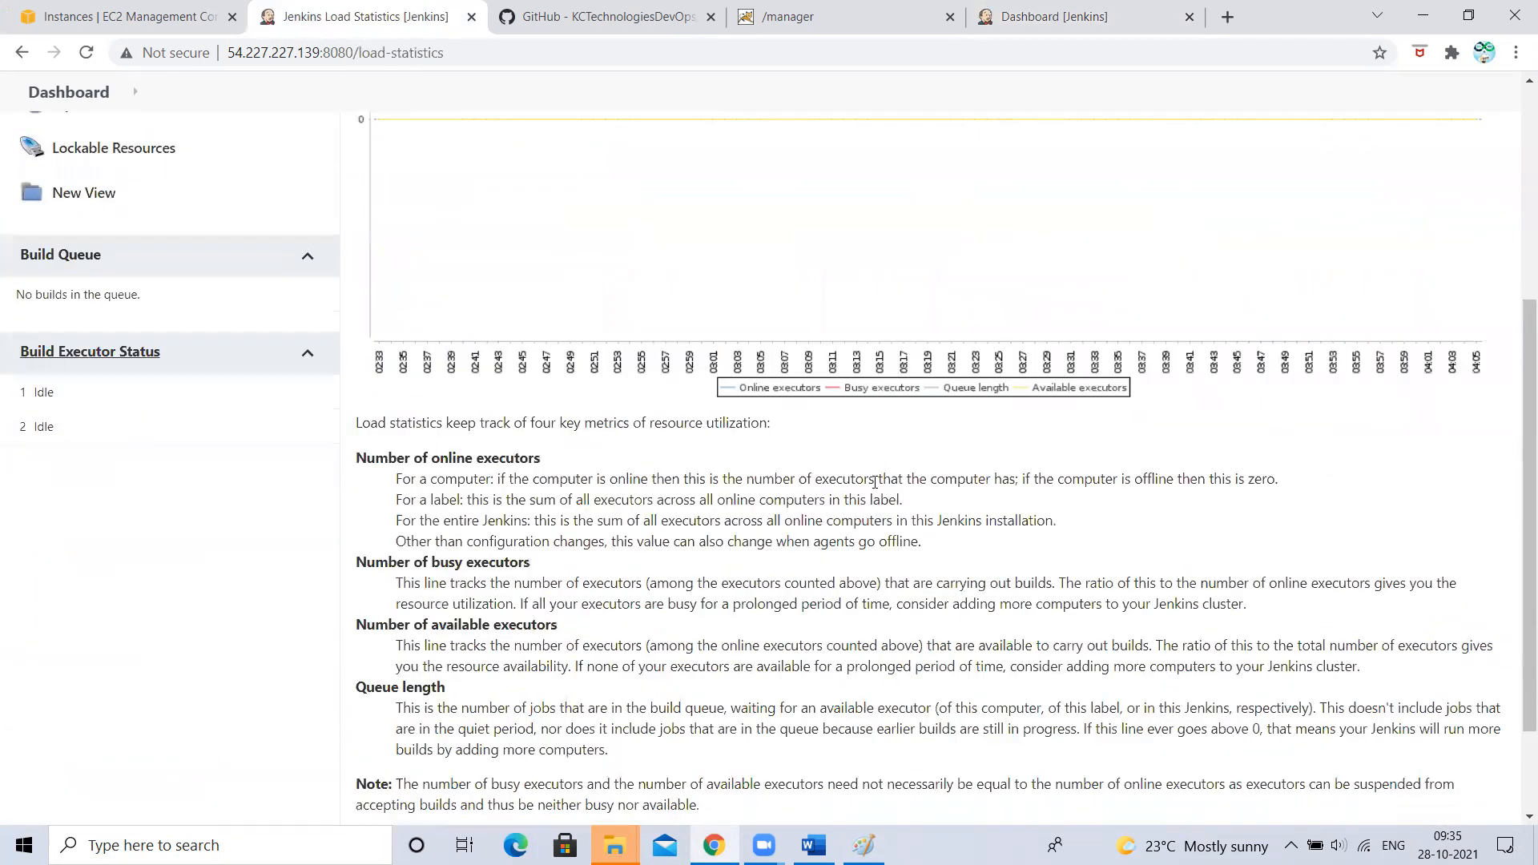
scroll(876, 490, up, 3)
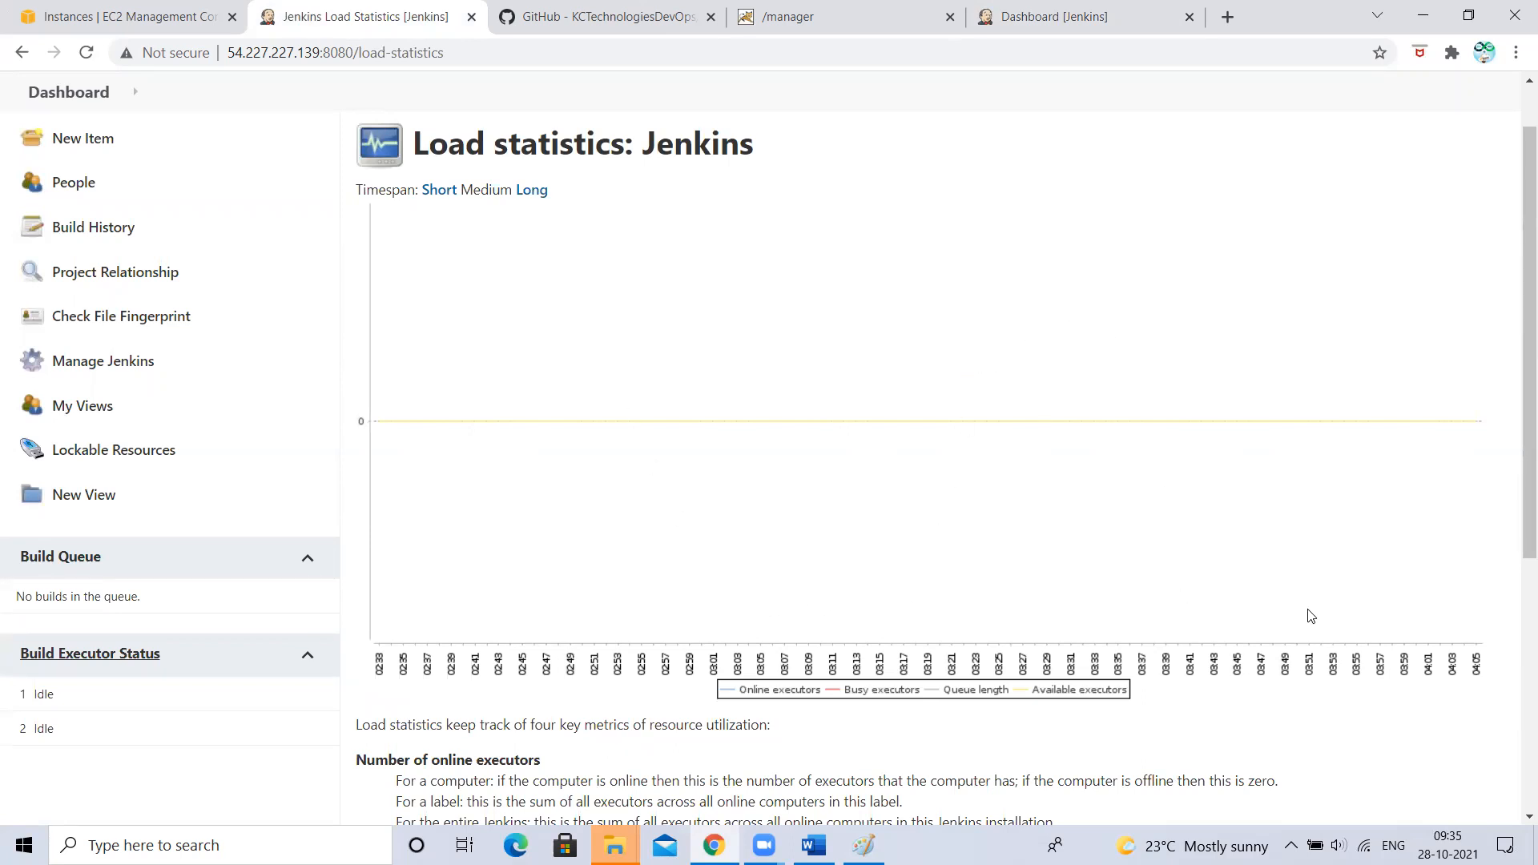
scroll(948, 687, up, 1)
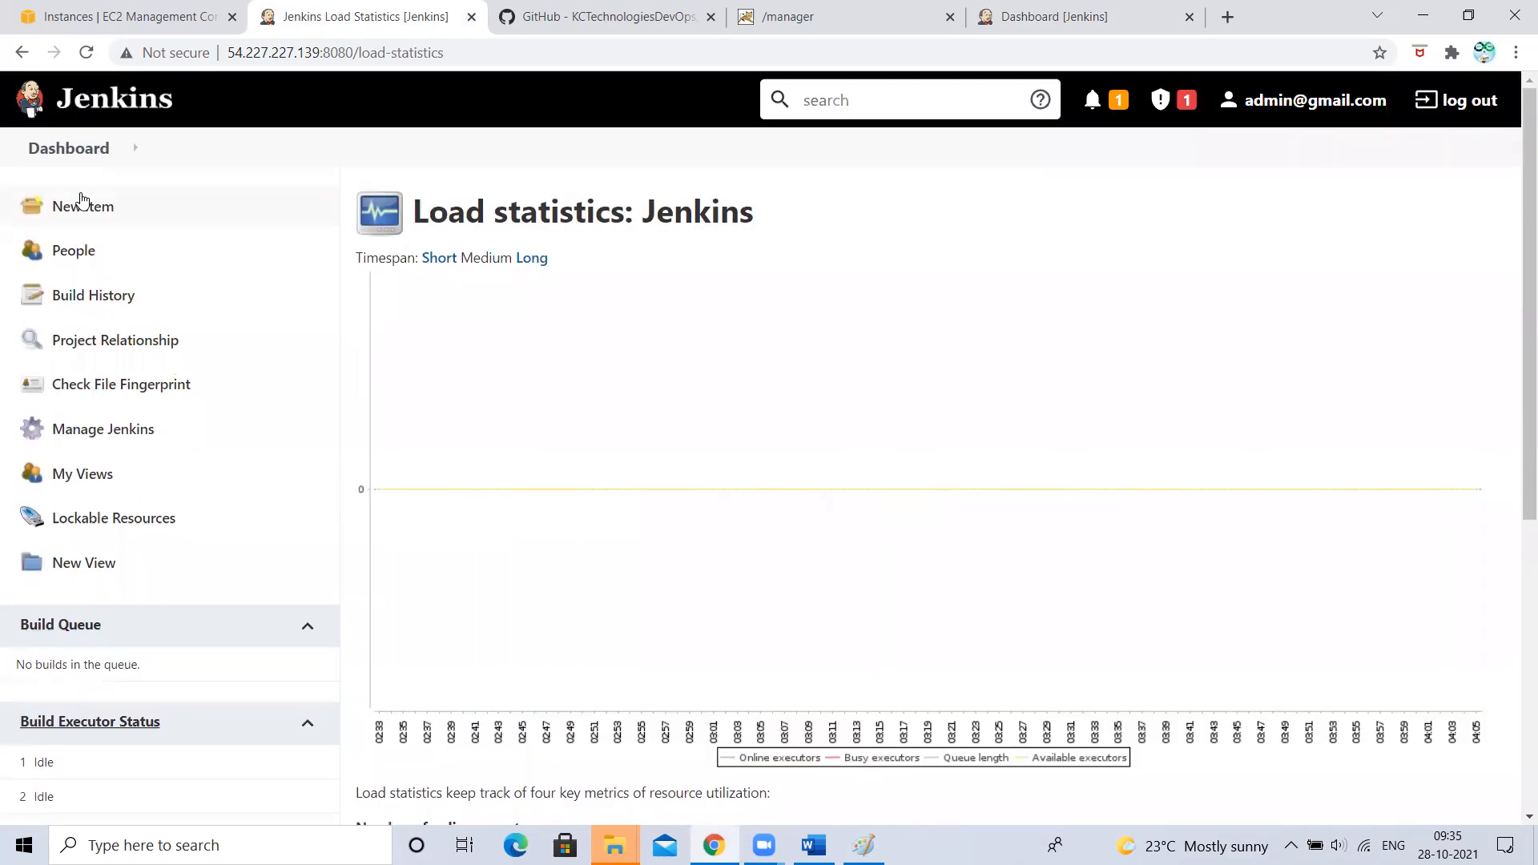
click(66, 150)
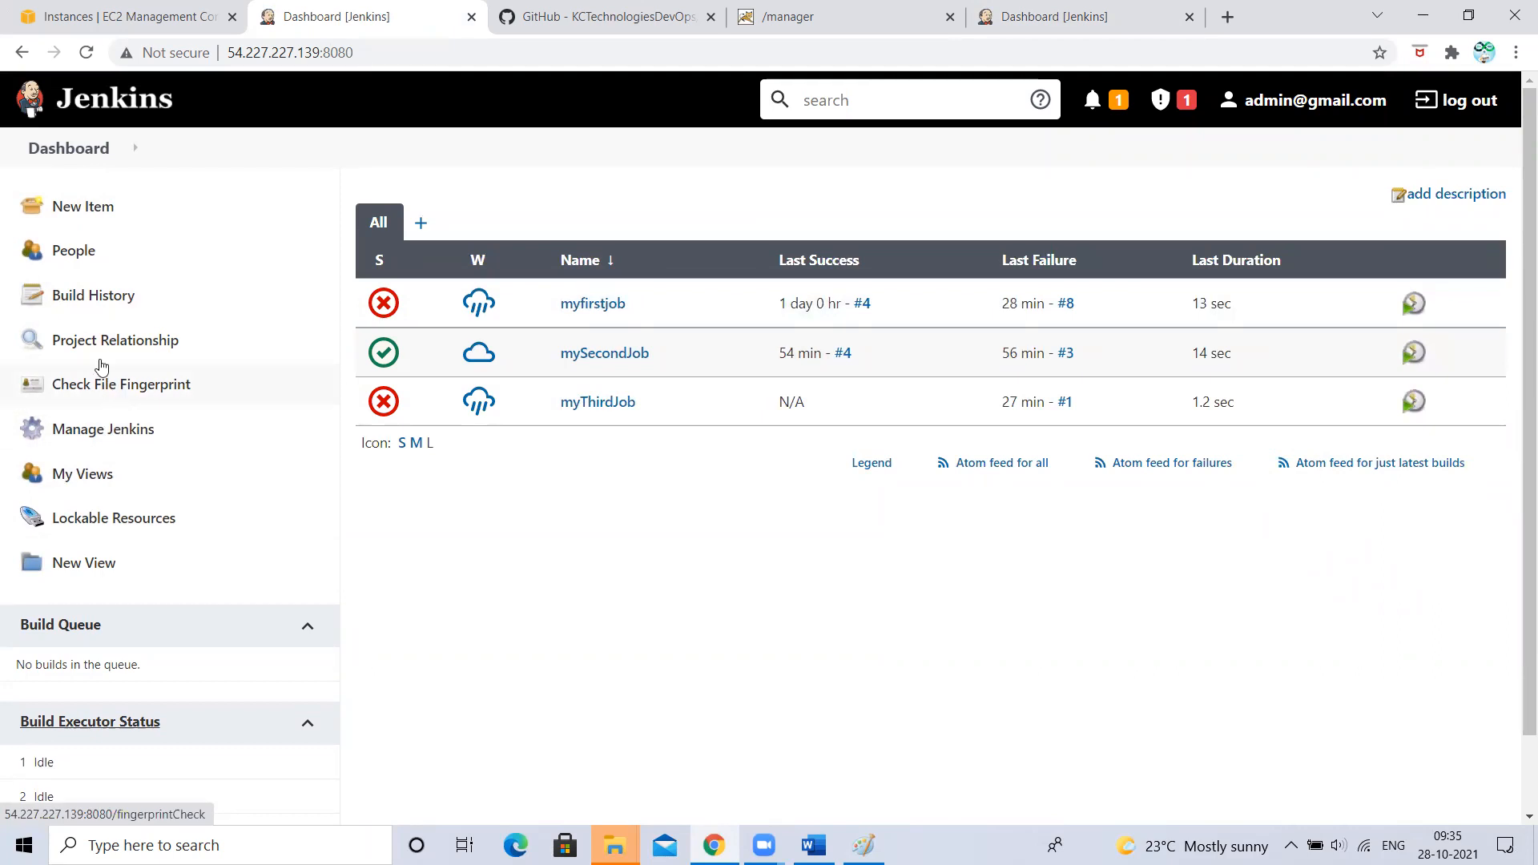
- From Manage Jenkins, open the System Log and show all Jenkins log messages
click(88, 477)
click(100, 431)
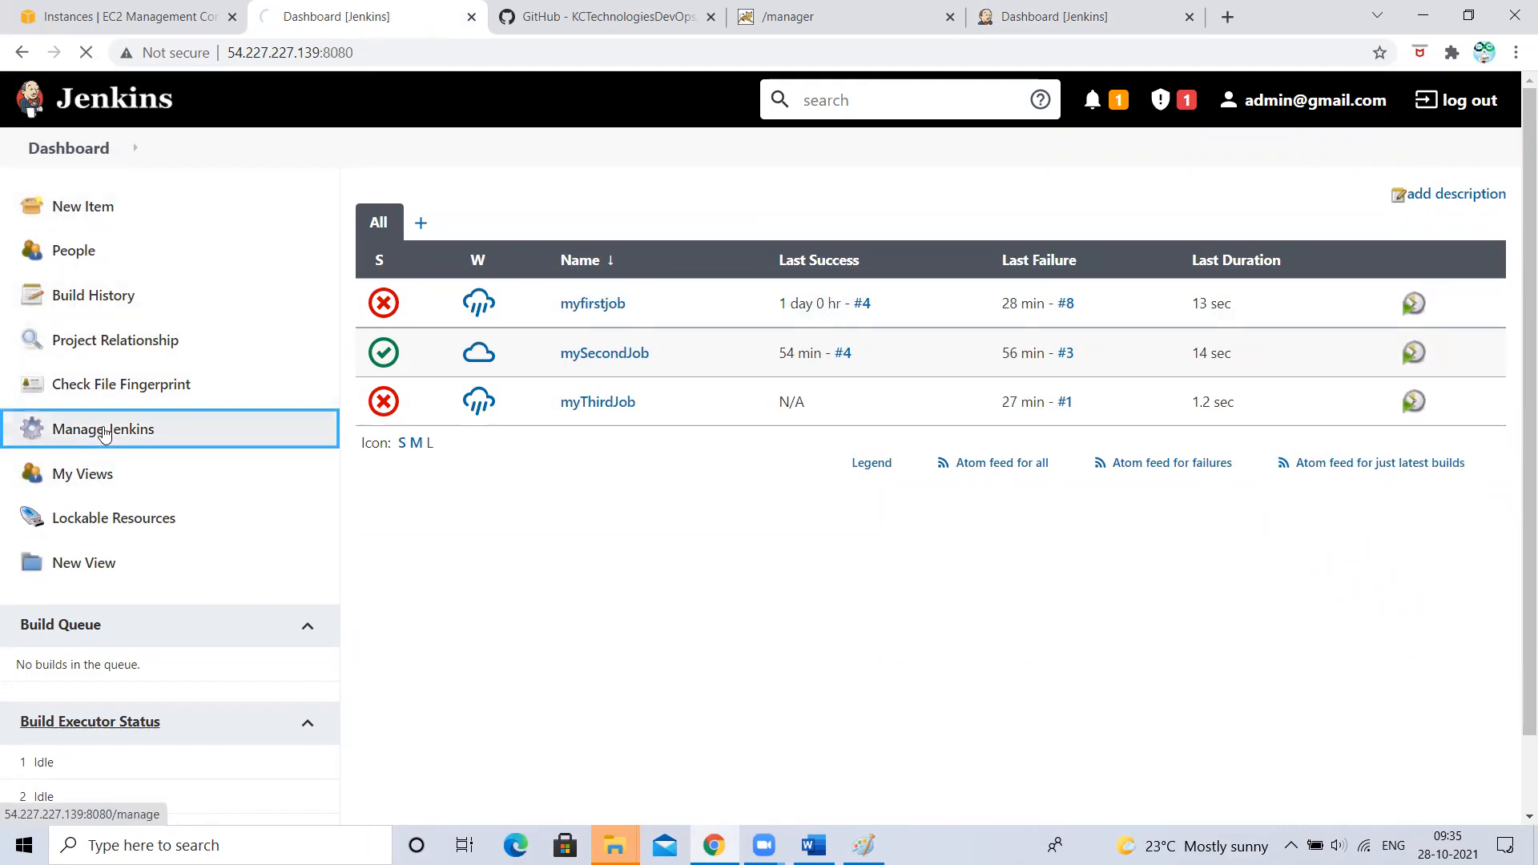
scroll(1154, 653, down, 2)
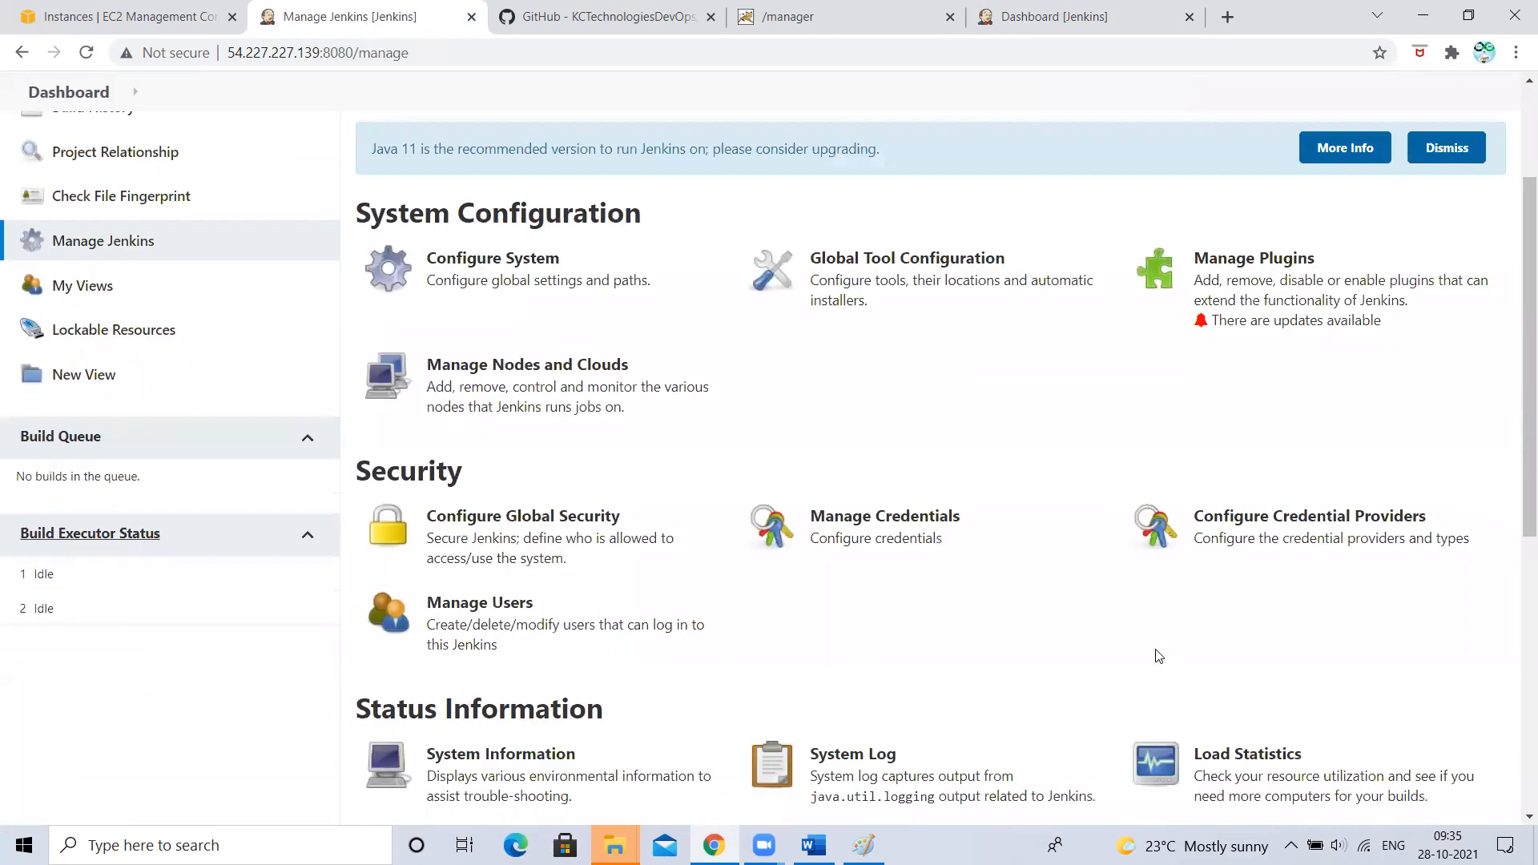
scroll(1198, 645, down, 2)
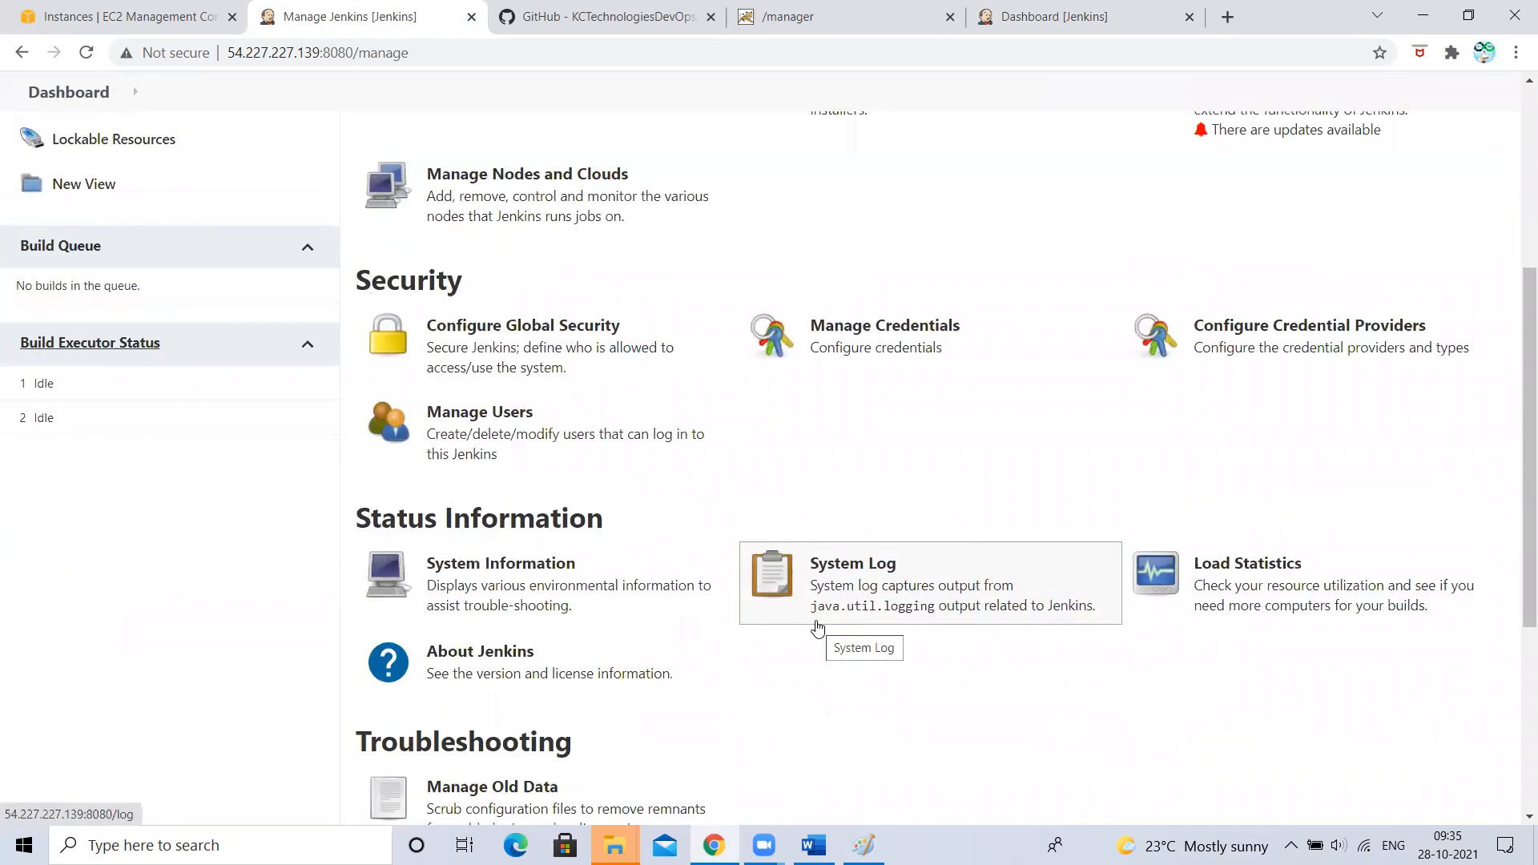
click(830, 600)
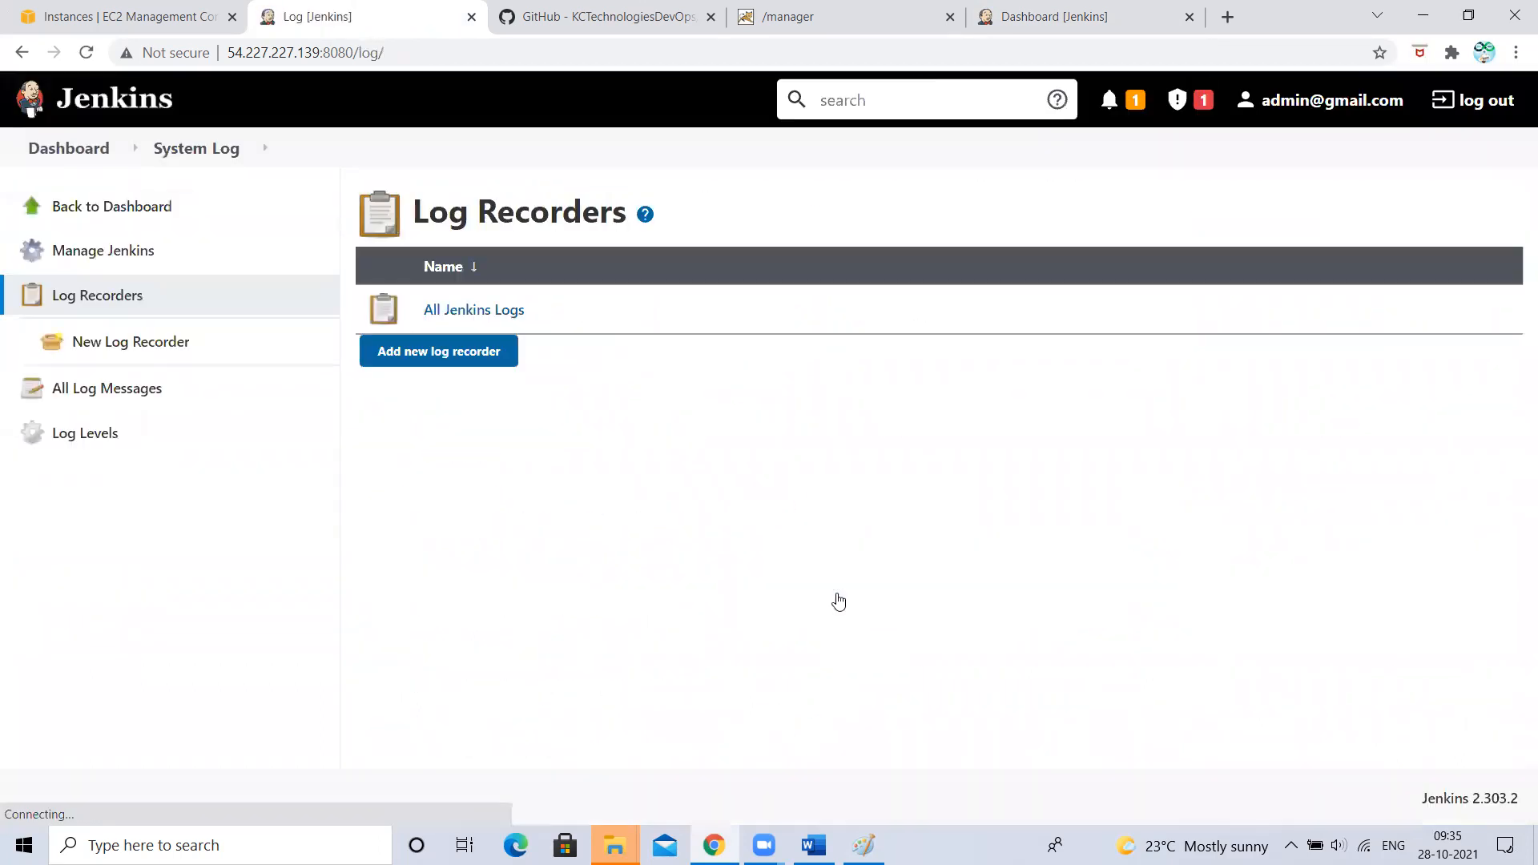
click(490, 315)
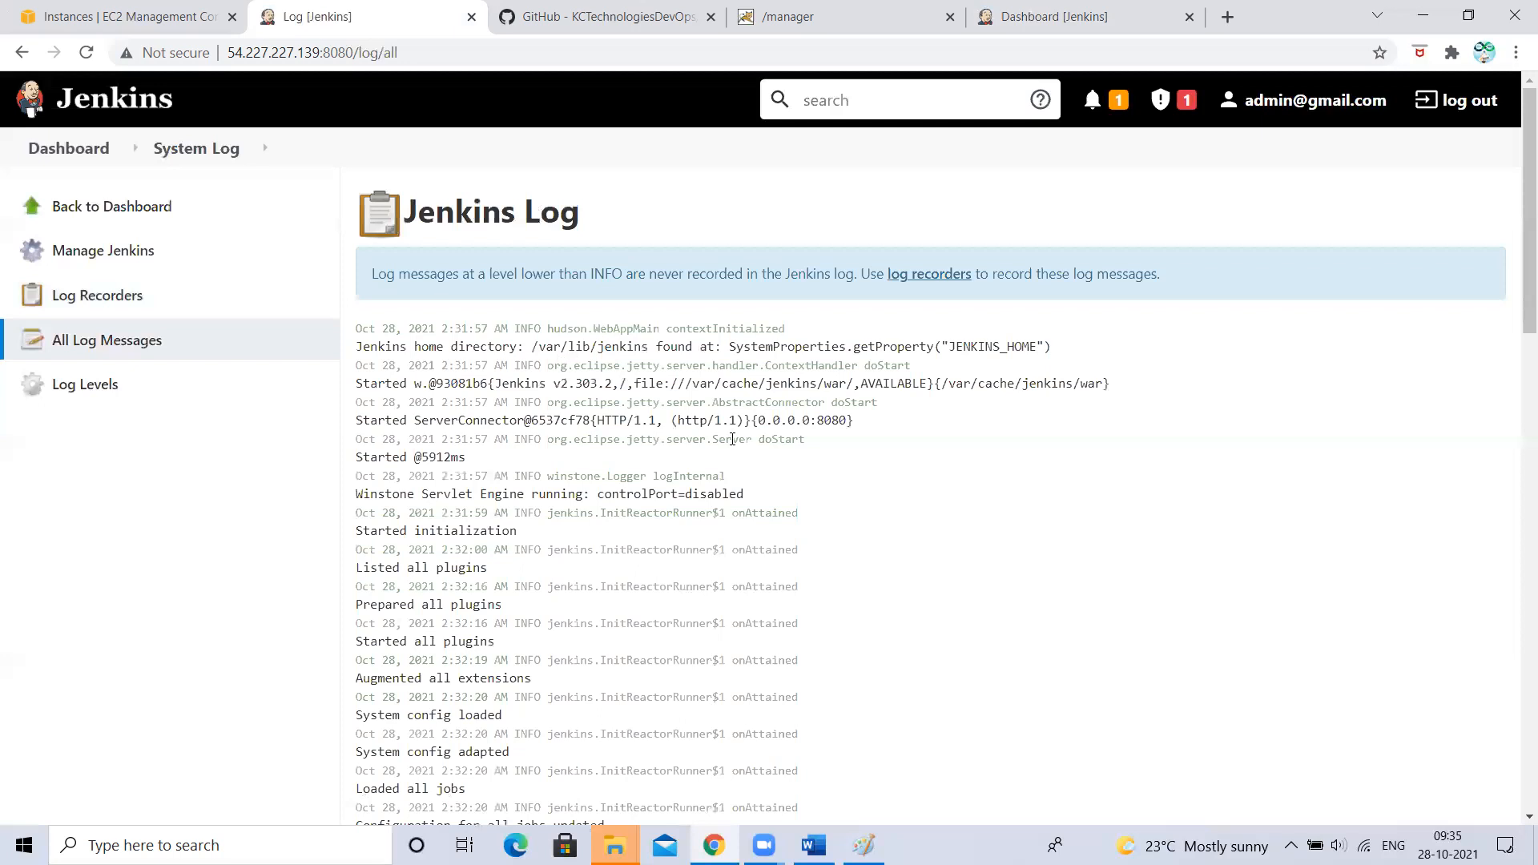
- Read the log, highlighting the DeployPublisher credentials warning and the myThirdJob trigger line, then return to the Dashboard
scroll(732, 439, down, 8)
drag(481, 324, 940, 416)
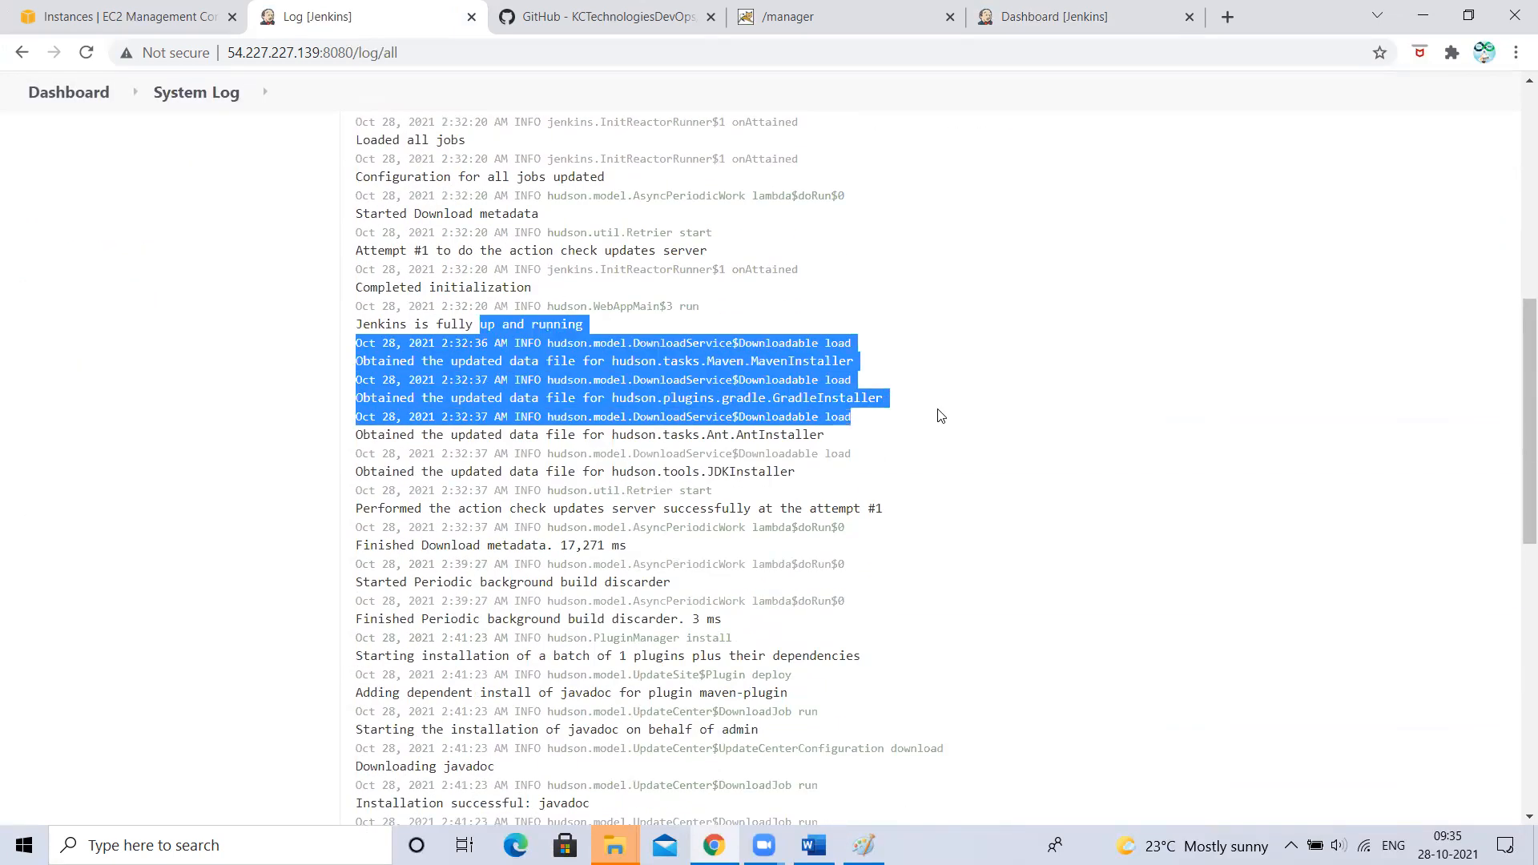
click(940, 417)
scroll(940, 417, down, 10)
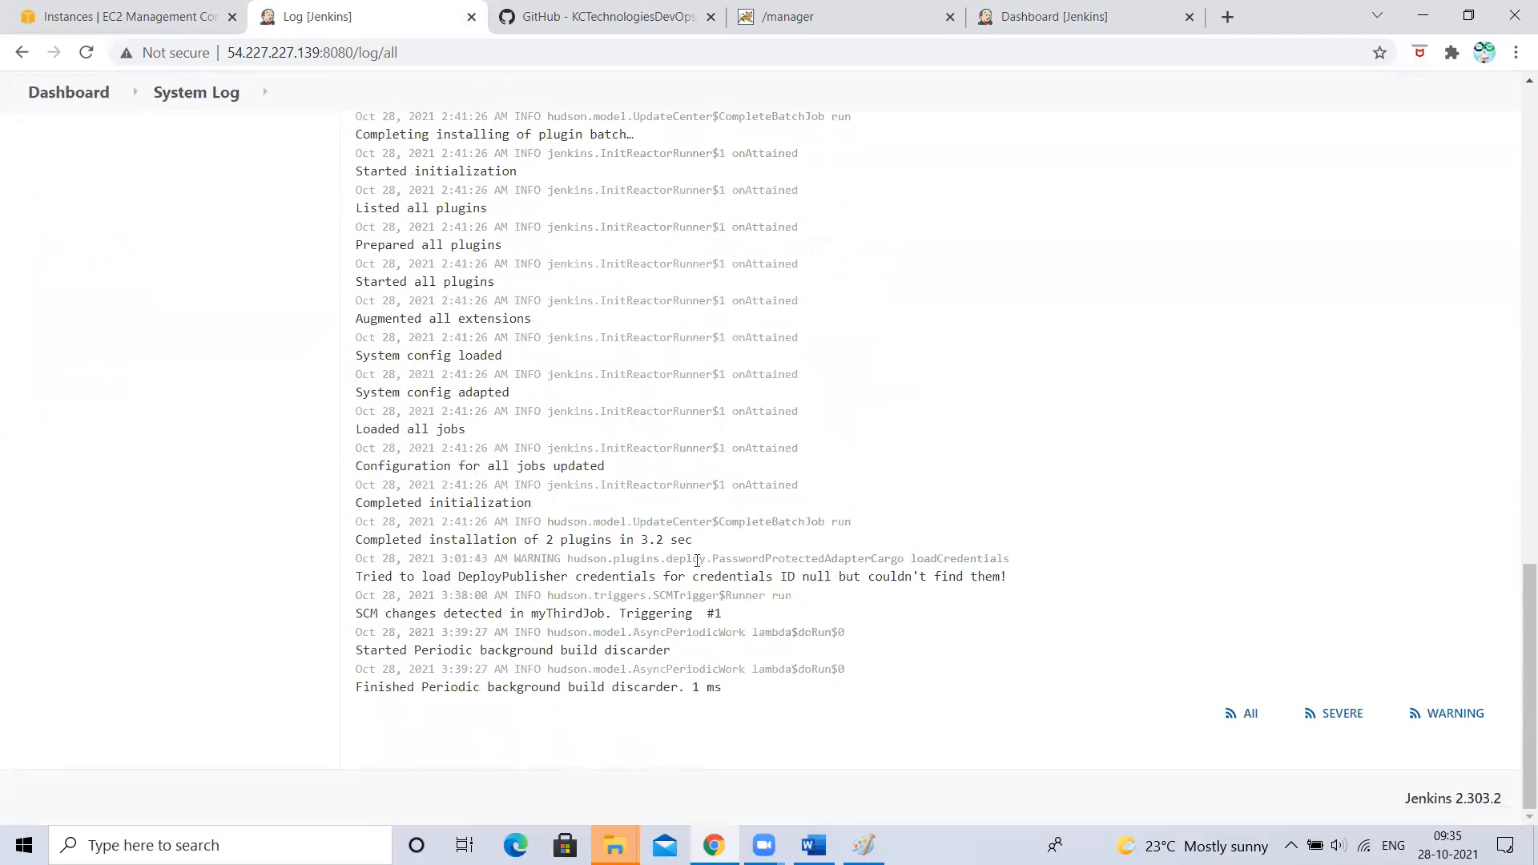
drag(699, 560, 1021, 583)
drag(531, 611, 617, 615)
click(754, 610)
scroll(542, 511, up, 6)
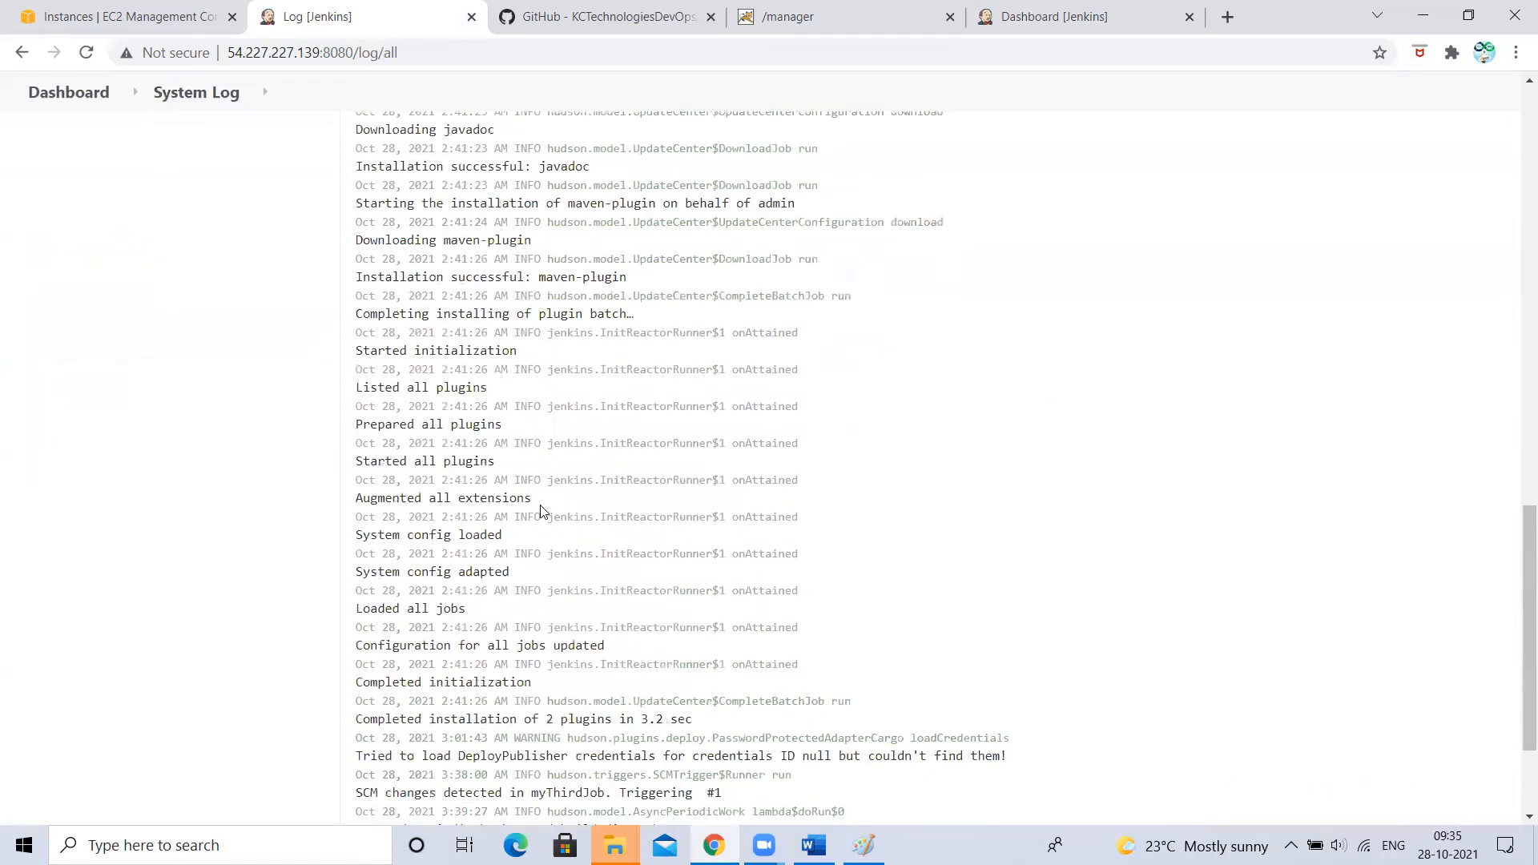
scroll(541, 507, up, 6)
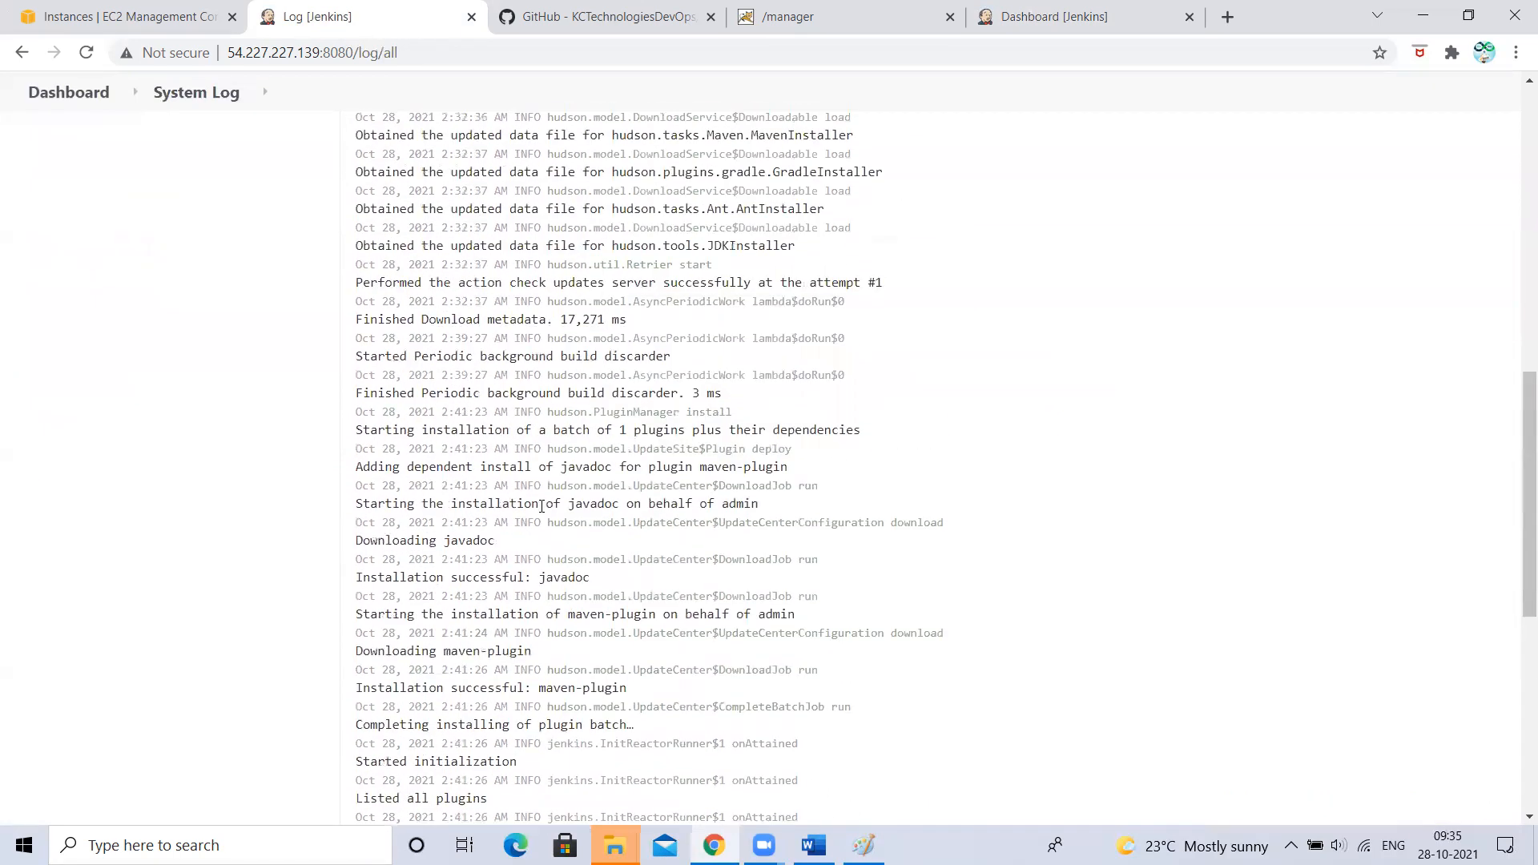
scroll(541, 506, up, 6)
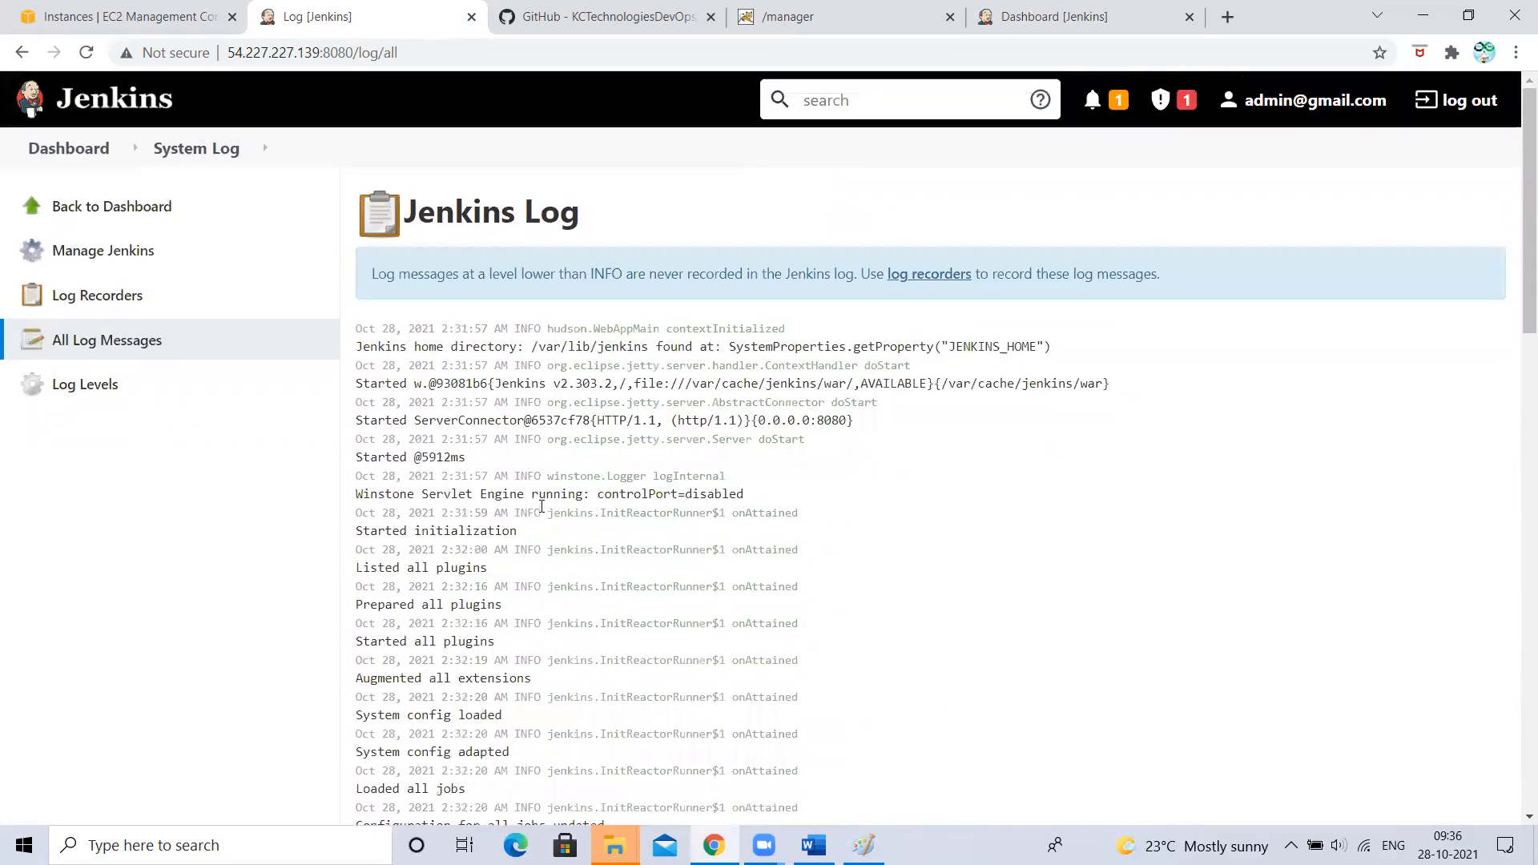
click(94, 155)
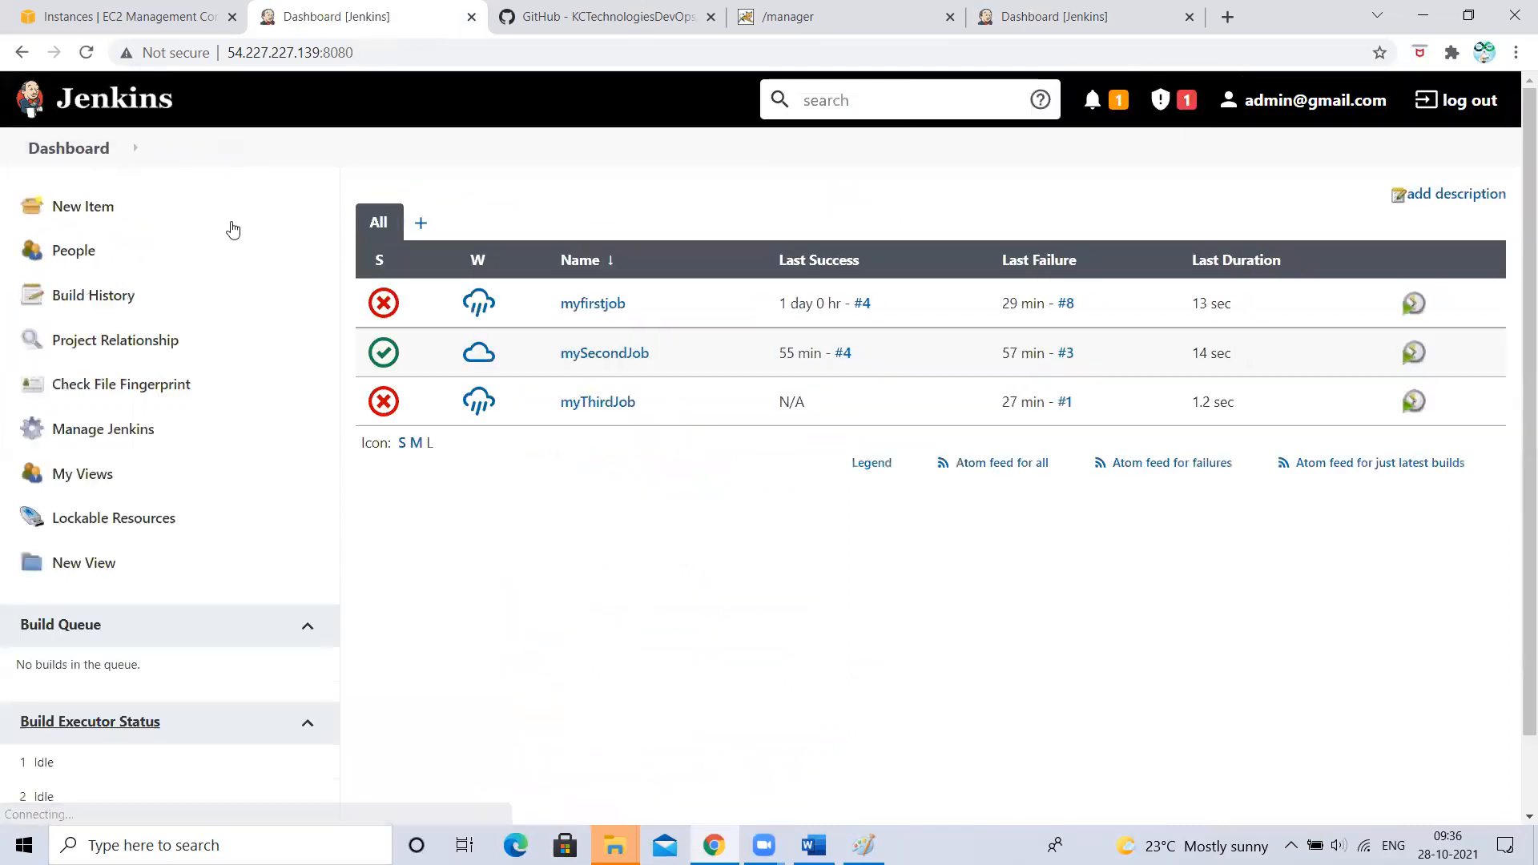
- Open System Information from Manage Jenkins and inspect the system properties, including the executable-war value
click(103, 429)
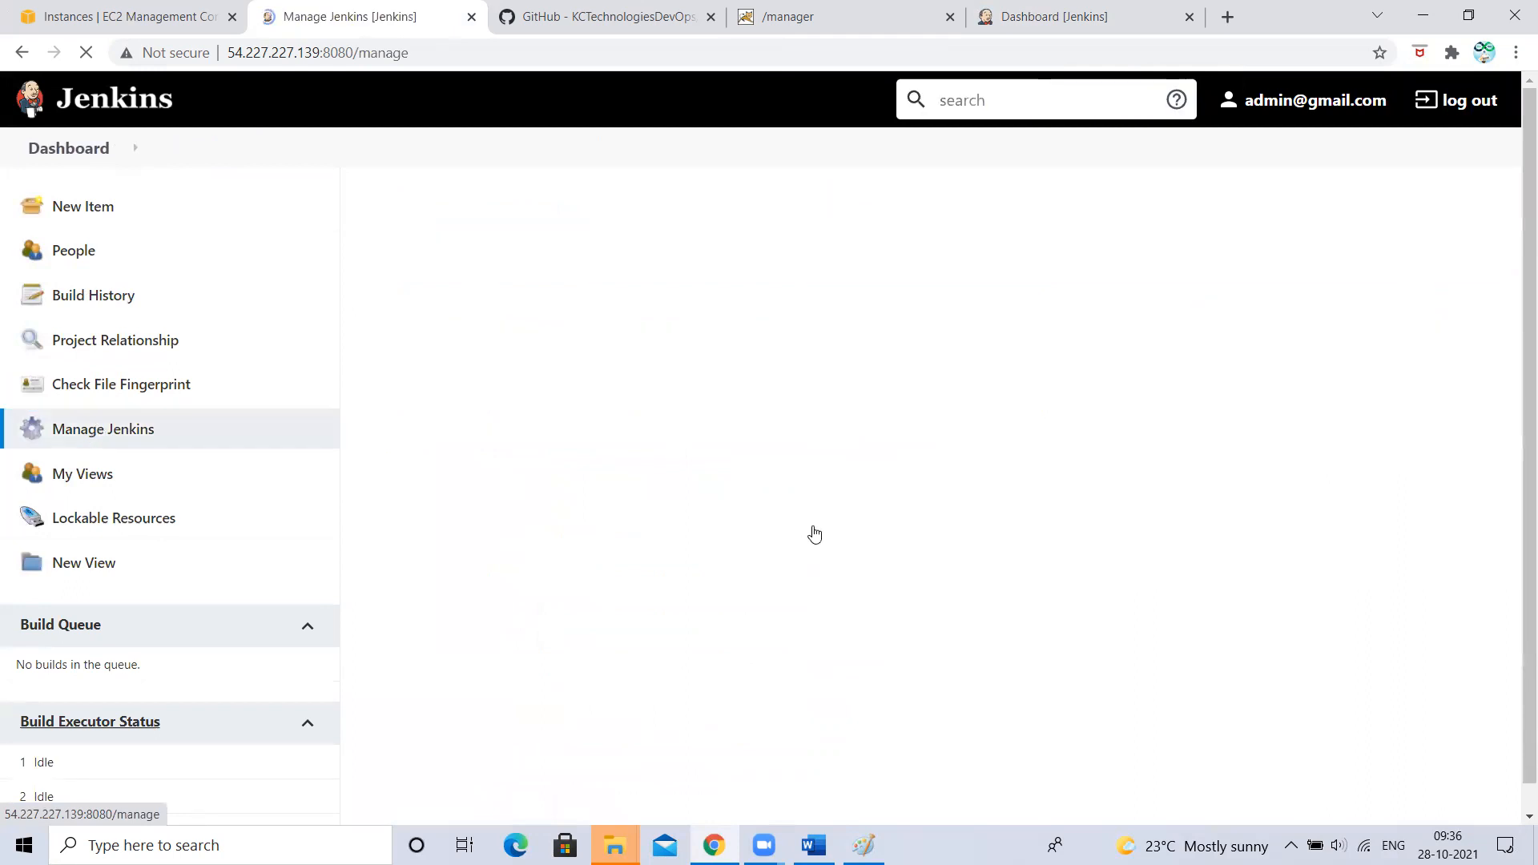
scroll(871, 542, down, 8)
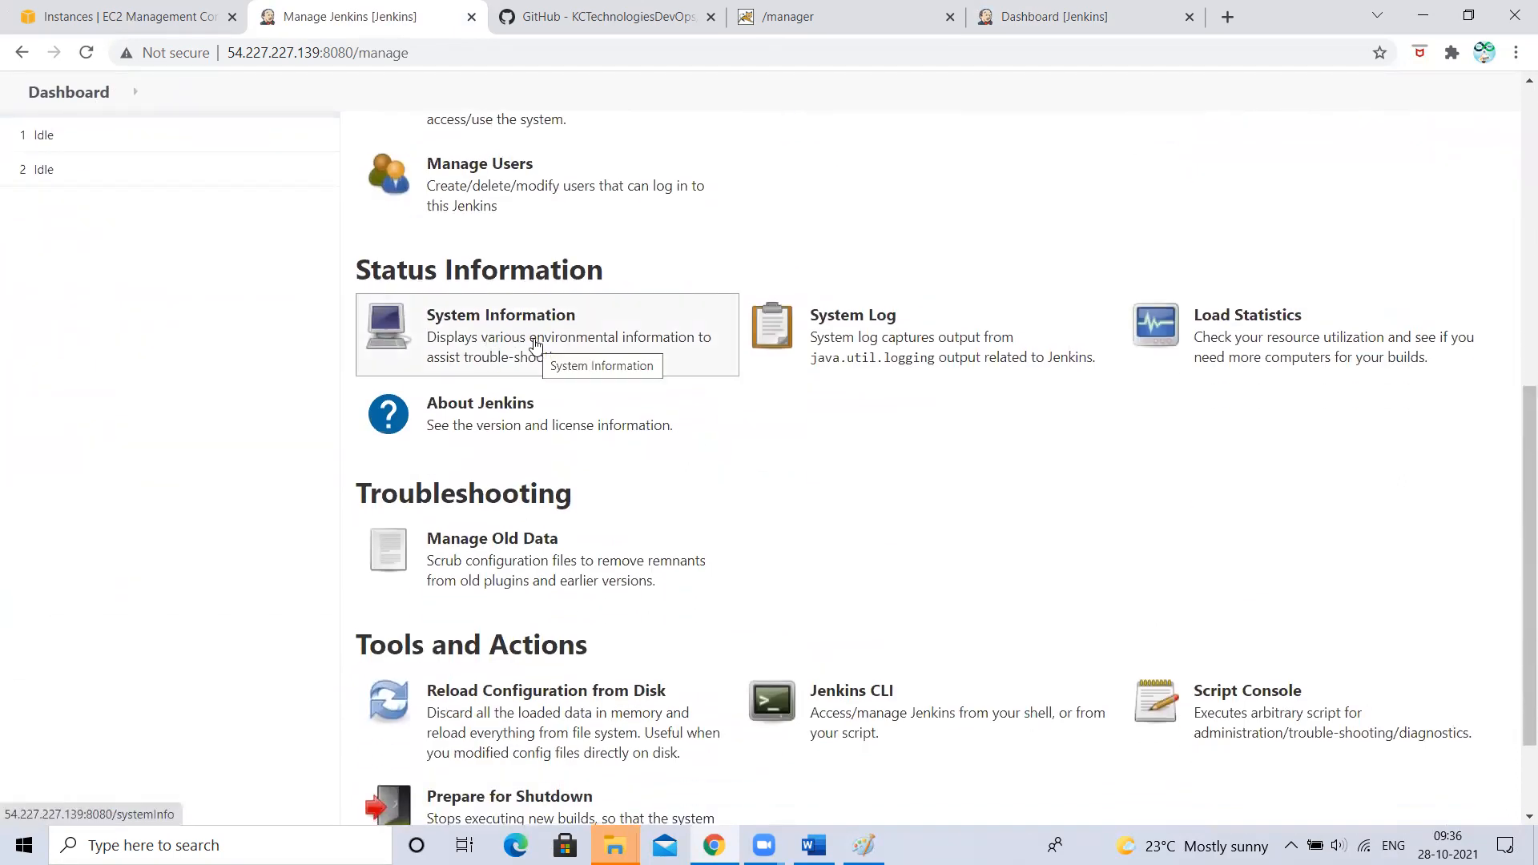
click(574, 353)
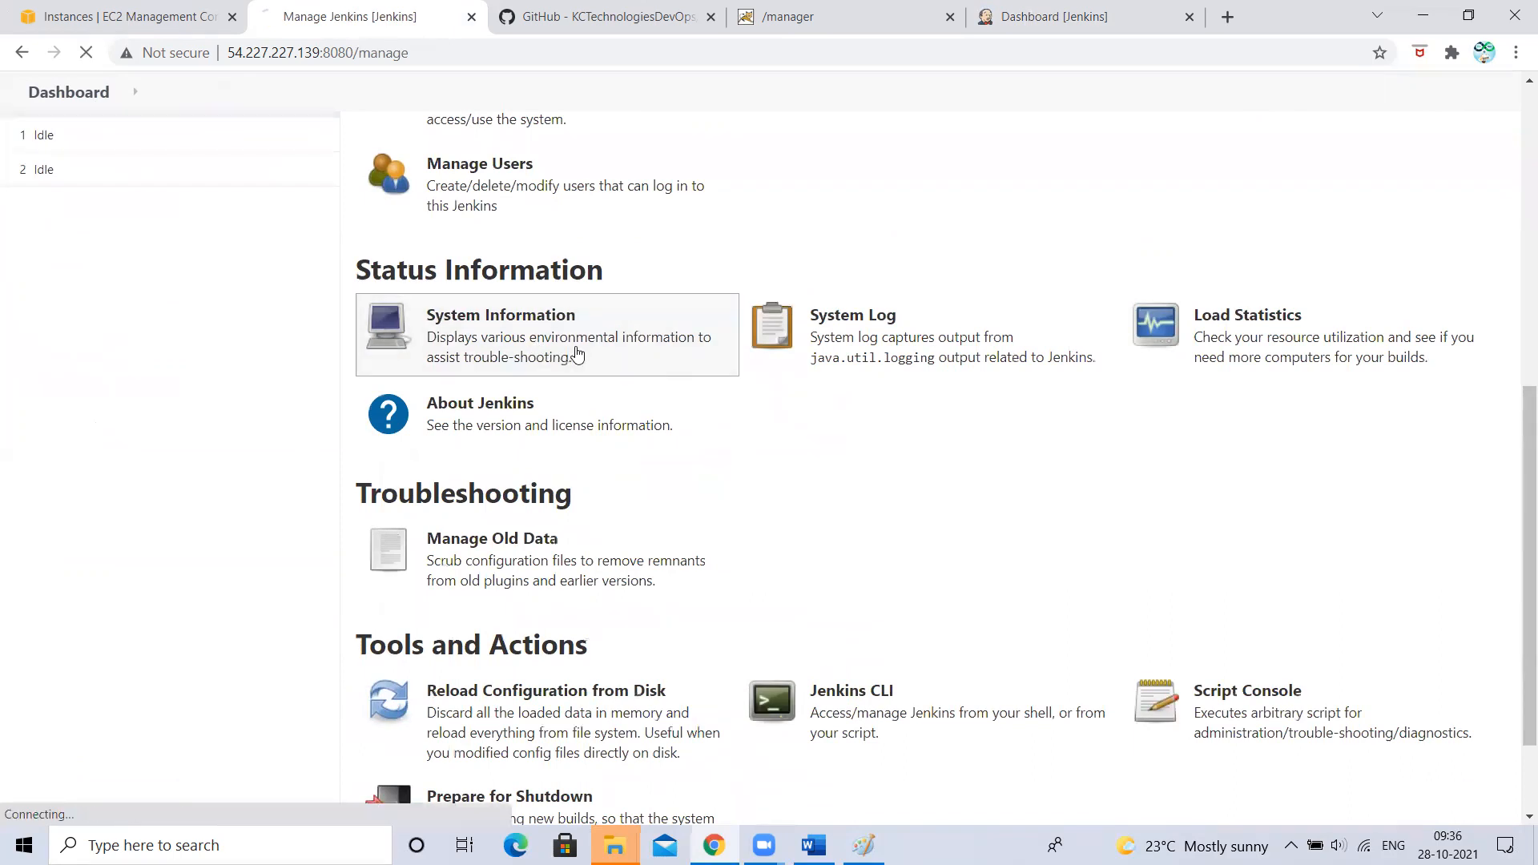
scroll(669, 385, down, 1)
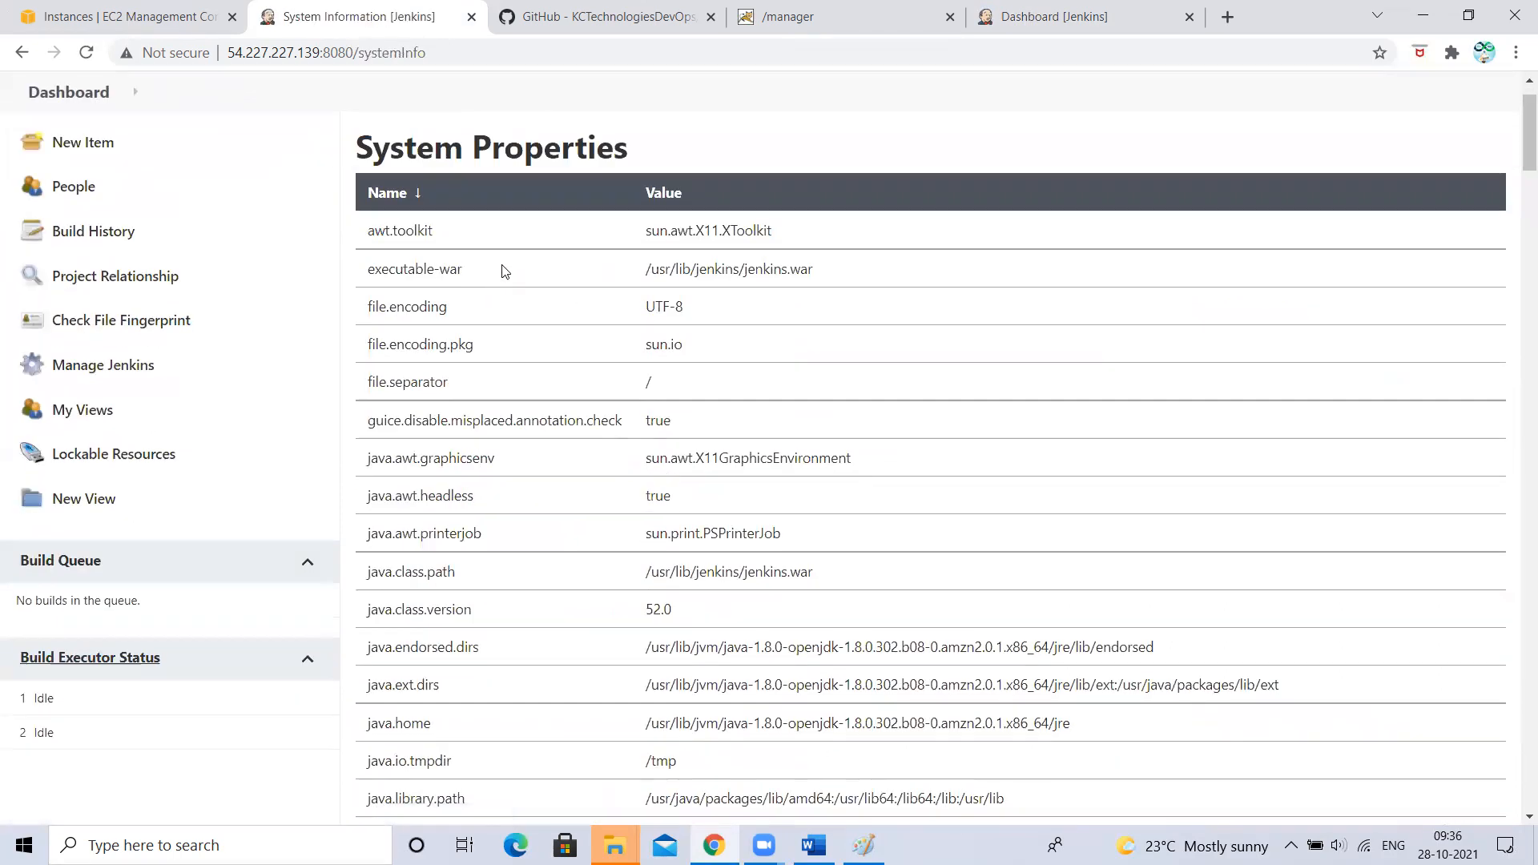
scroll(641, 315, down, 1)
drag(645, 225, 738, 223)
click(862, 296)
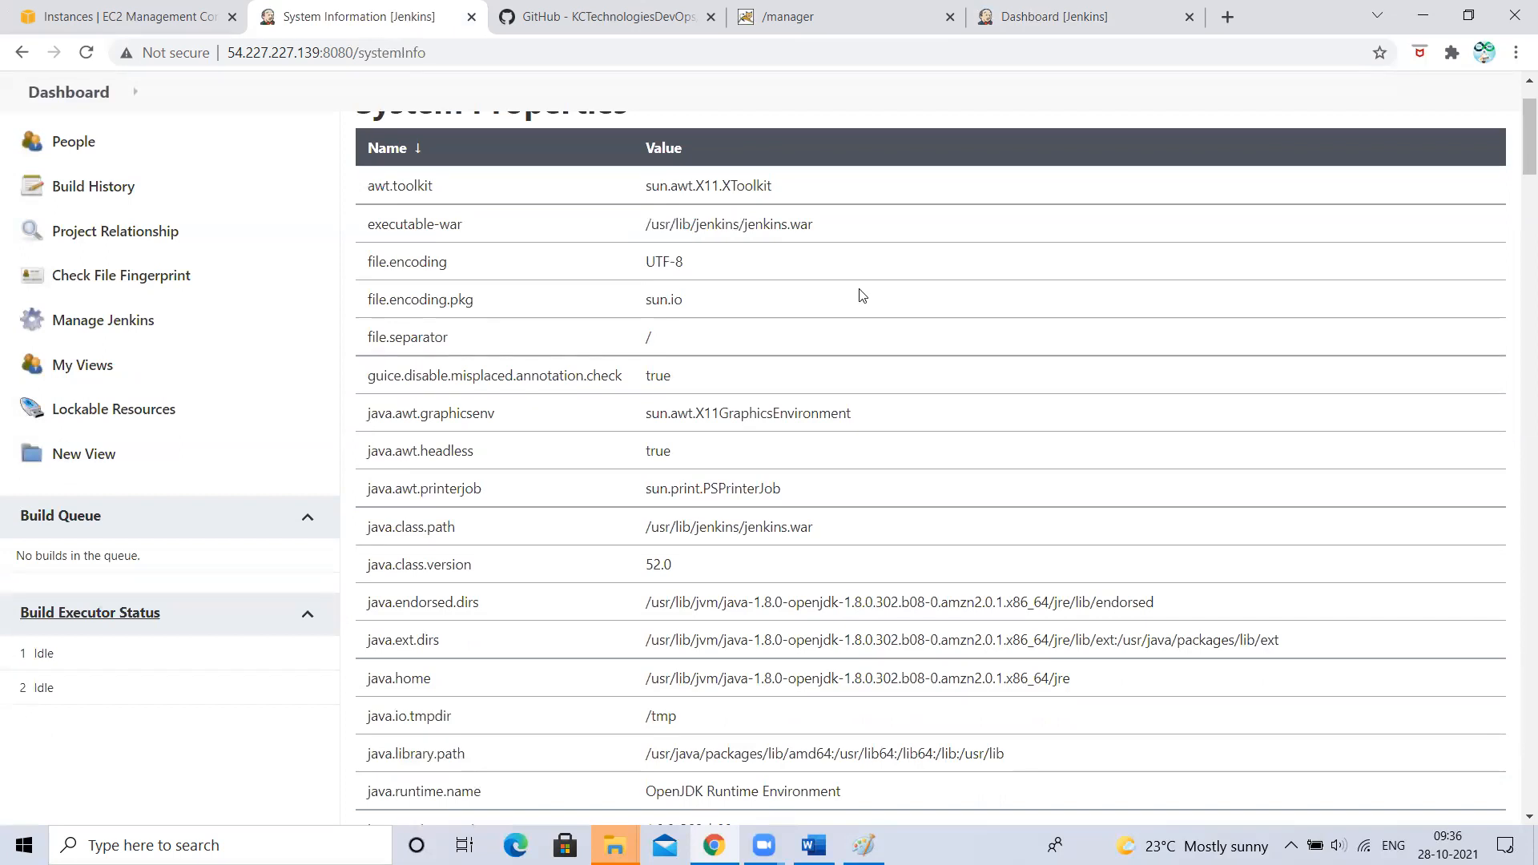
- Review the environment variables, plugin list and memory usage chart, then go back to the dashboard
scroll(738, 396, down, 5)
scroll(737, 391, down, 4)
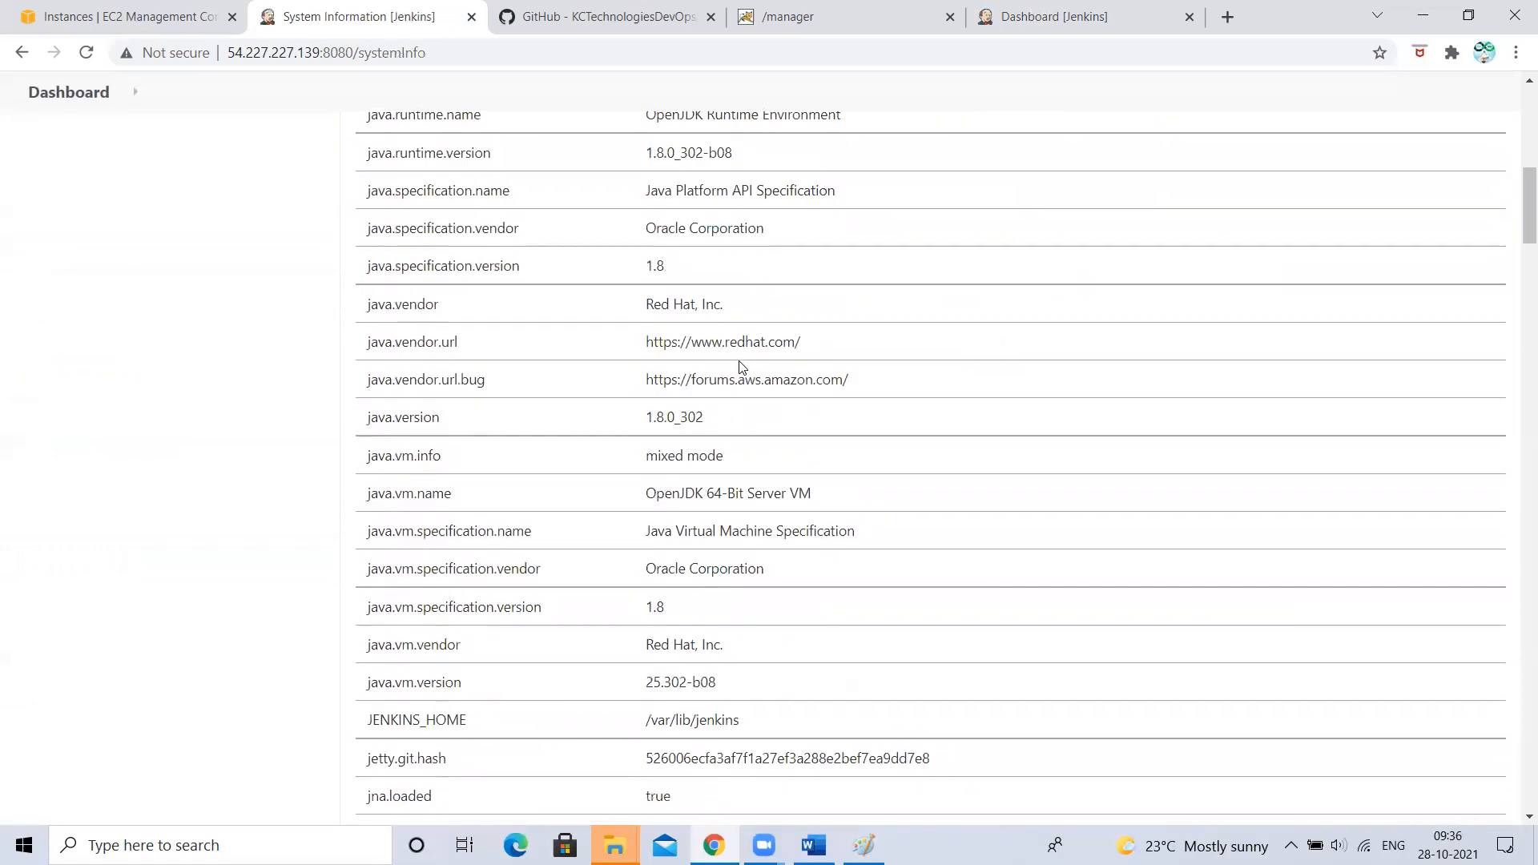
scroll(670, 405, down, 2)
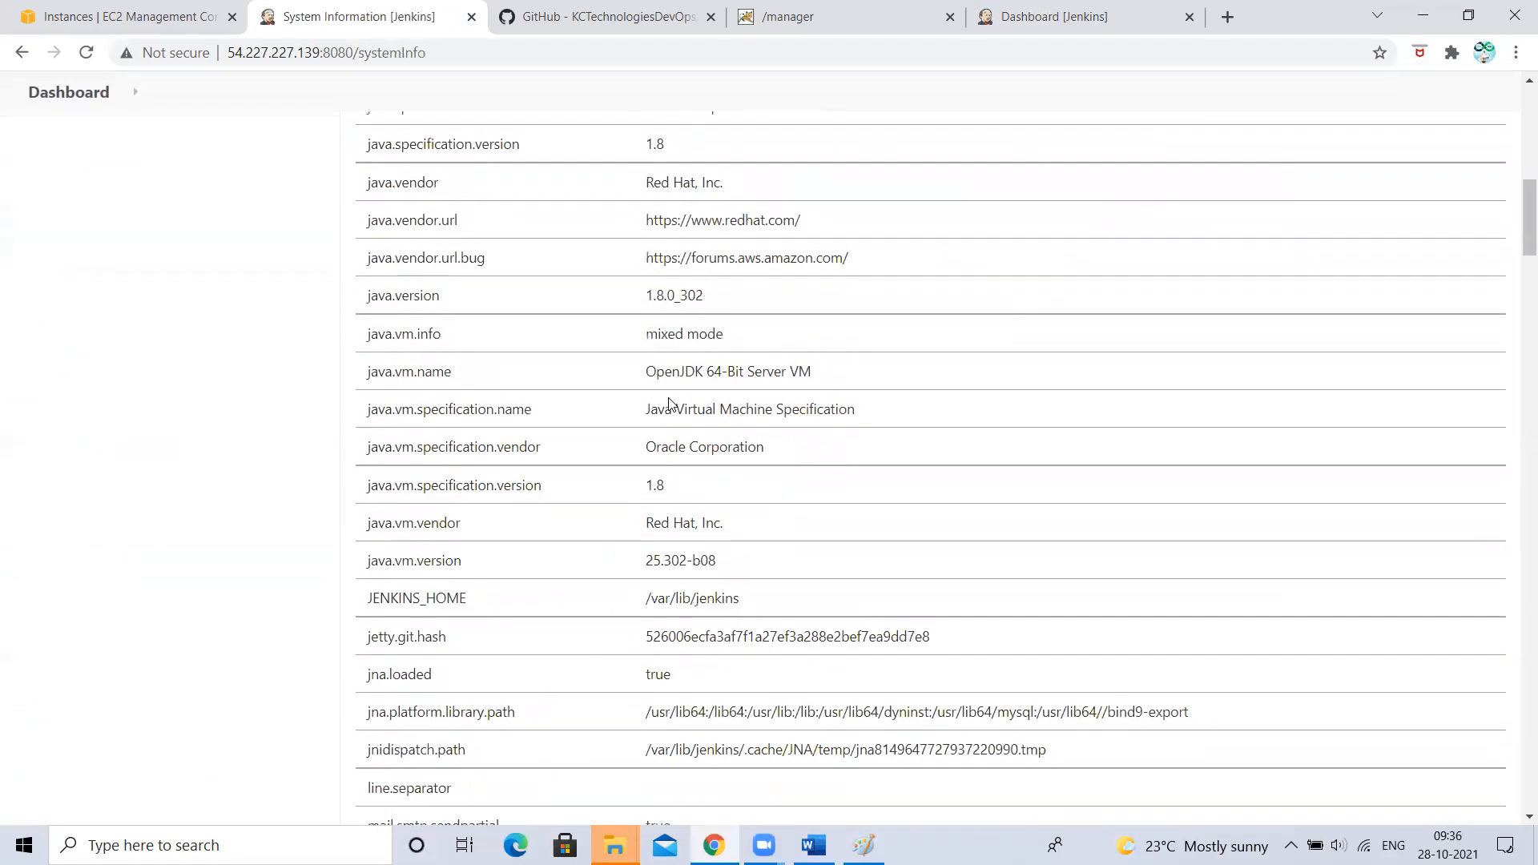
scroll(896, 498, down, 9)
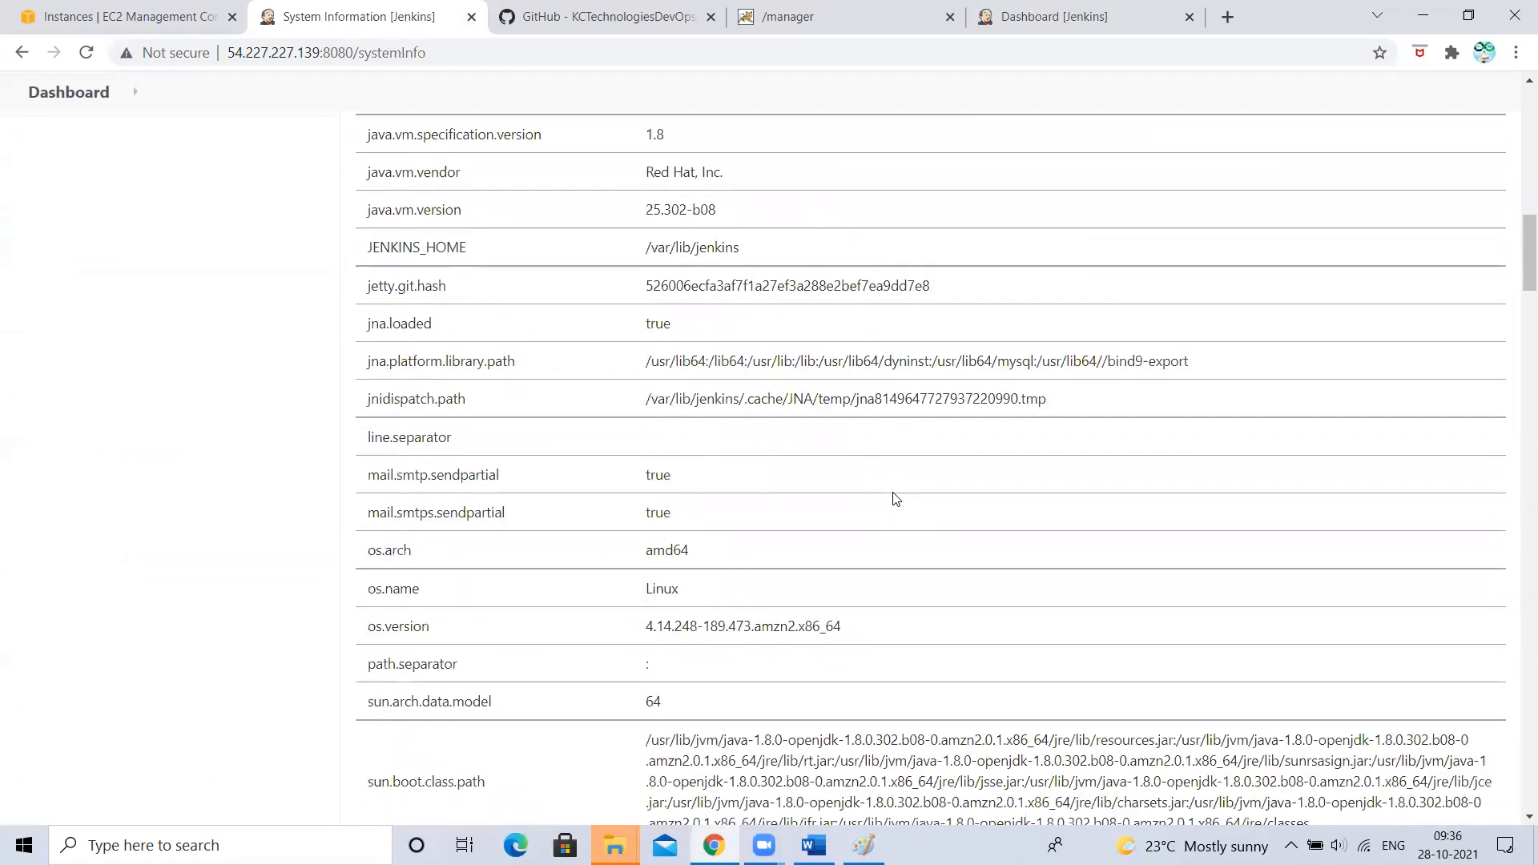
scroll(893, 498, up, 6)
scroll(894, 494, down, 20)
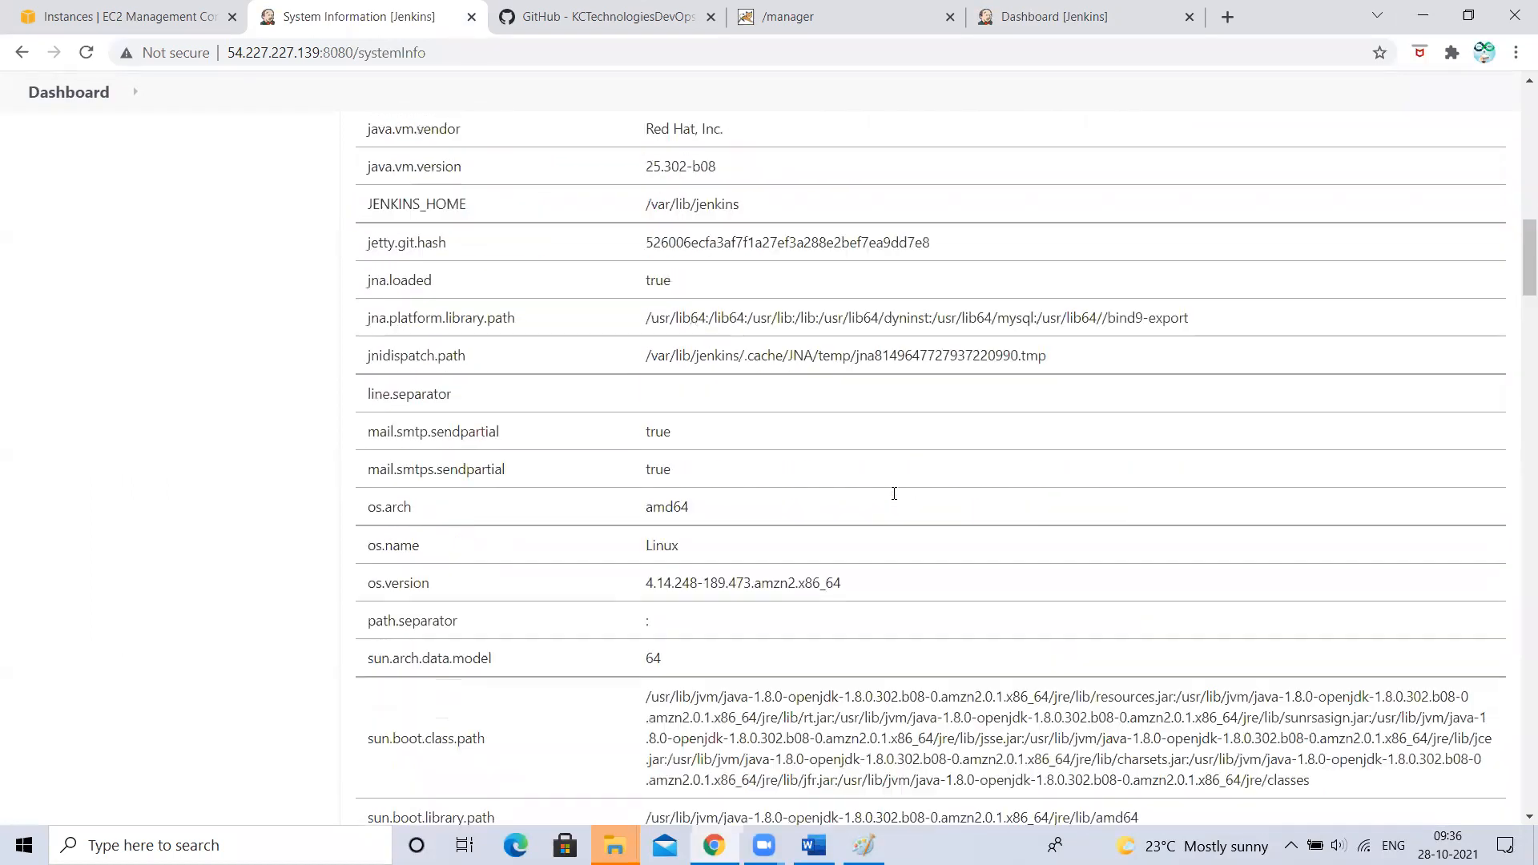
scroll(896, 498, up, 2)
scroll(894, 500, up, 13)
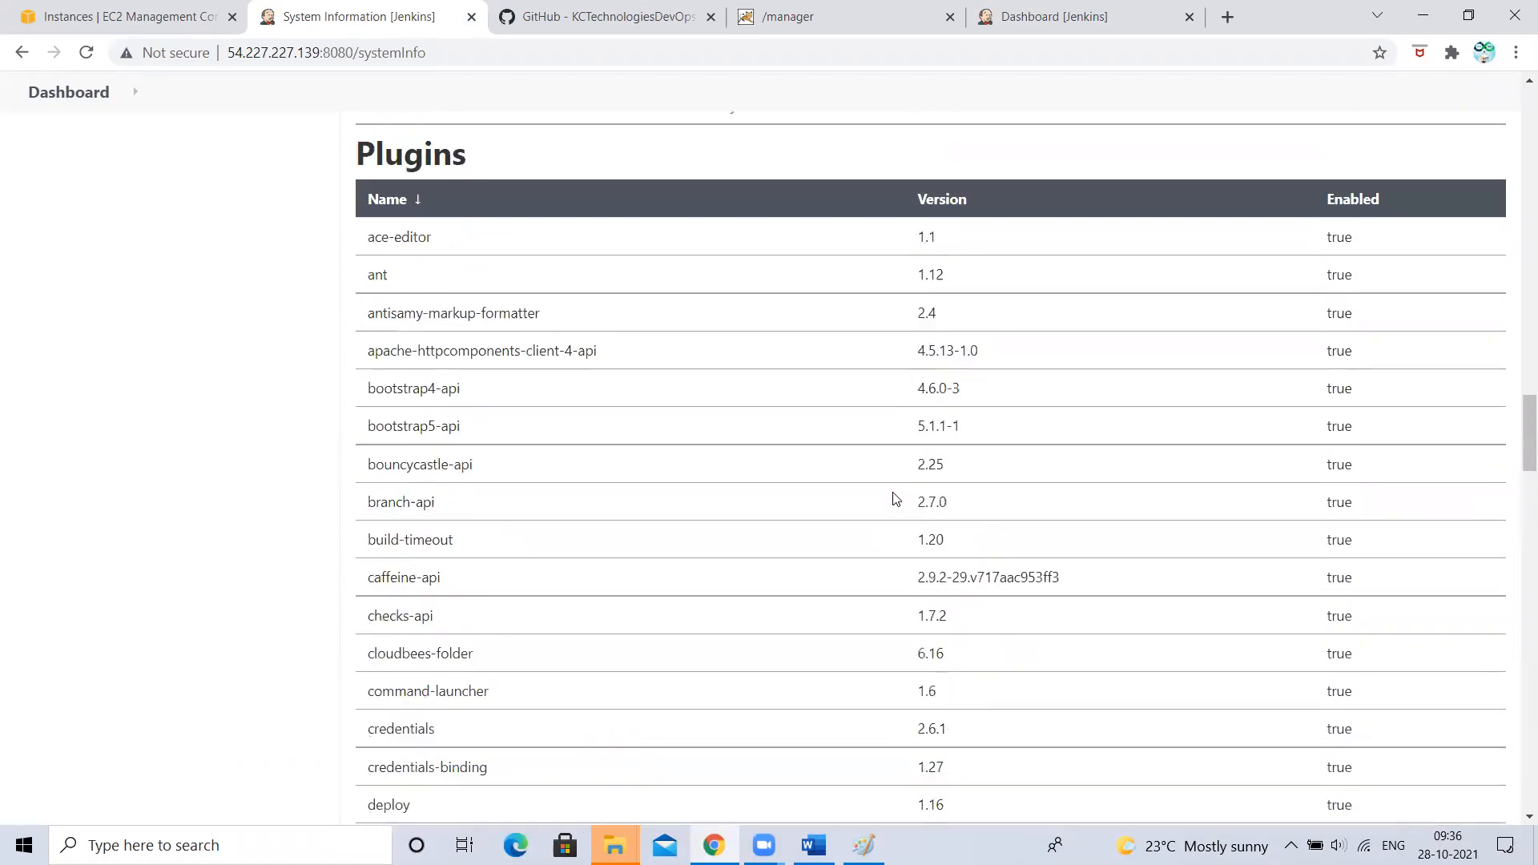
scroll(892, 502, down, 4)
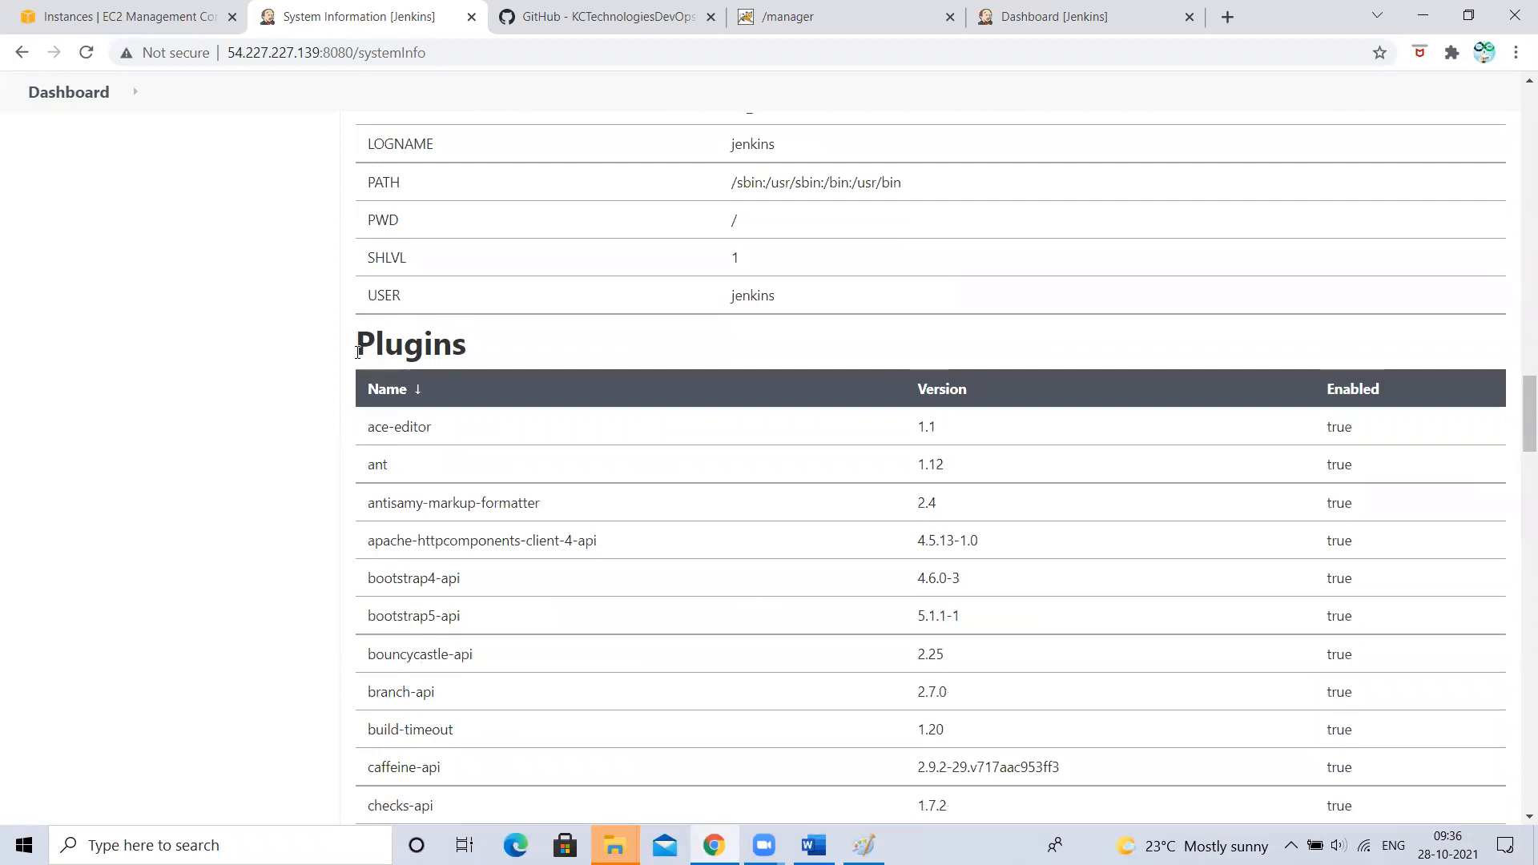
double_click(517, 328)
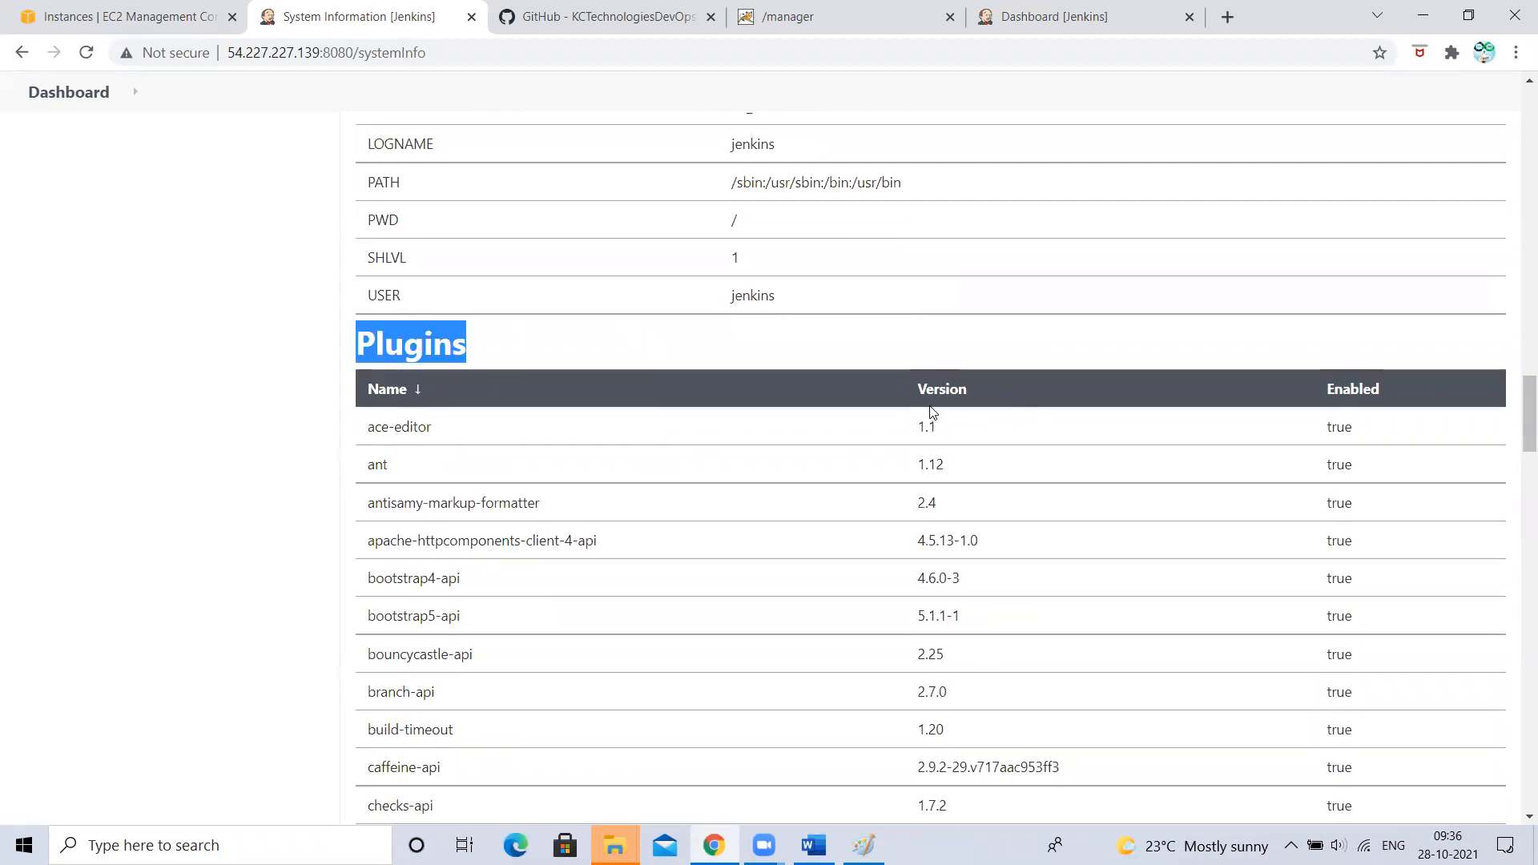
scroll(1300, 545, down, 4)
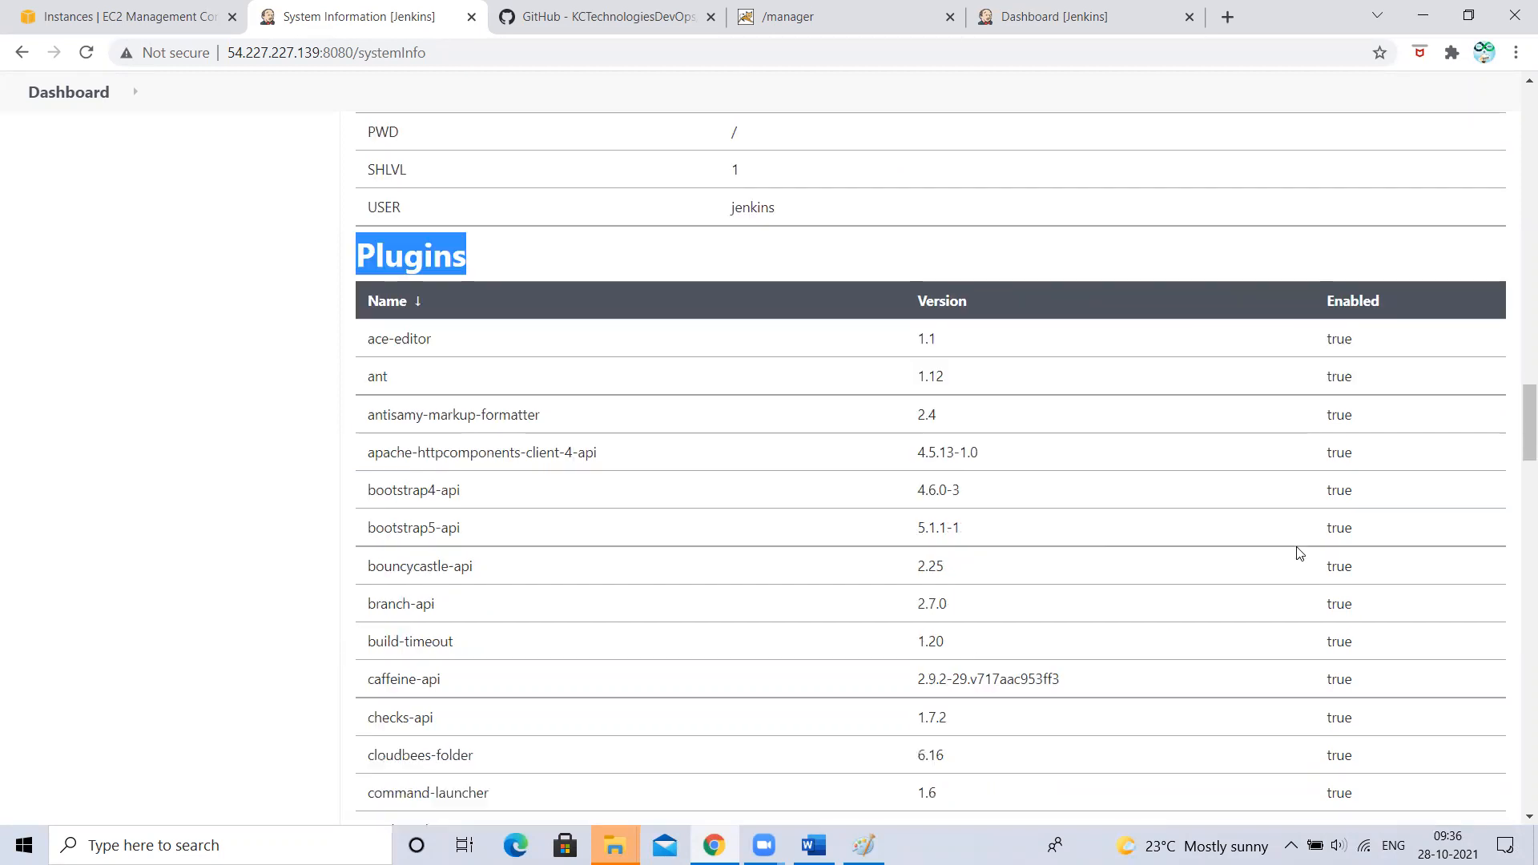
scroll(1300, 553, up, 20)
scroll(1300, 552, down, 5)
scroll(663, 704, down, 5)
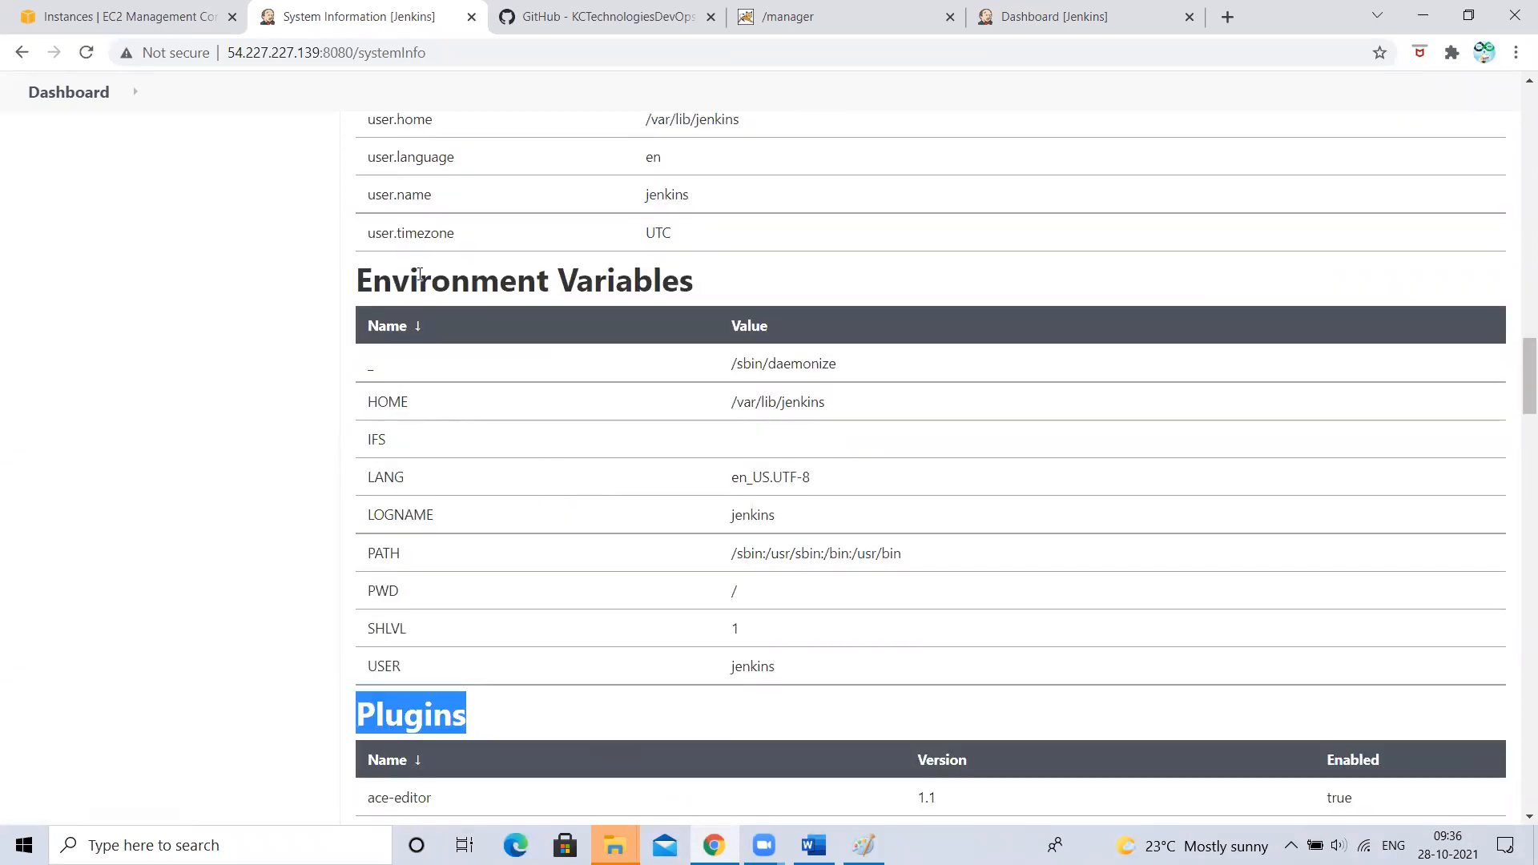
scroll(746, 465, up, 20)
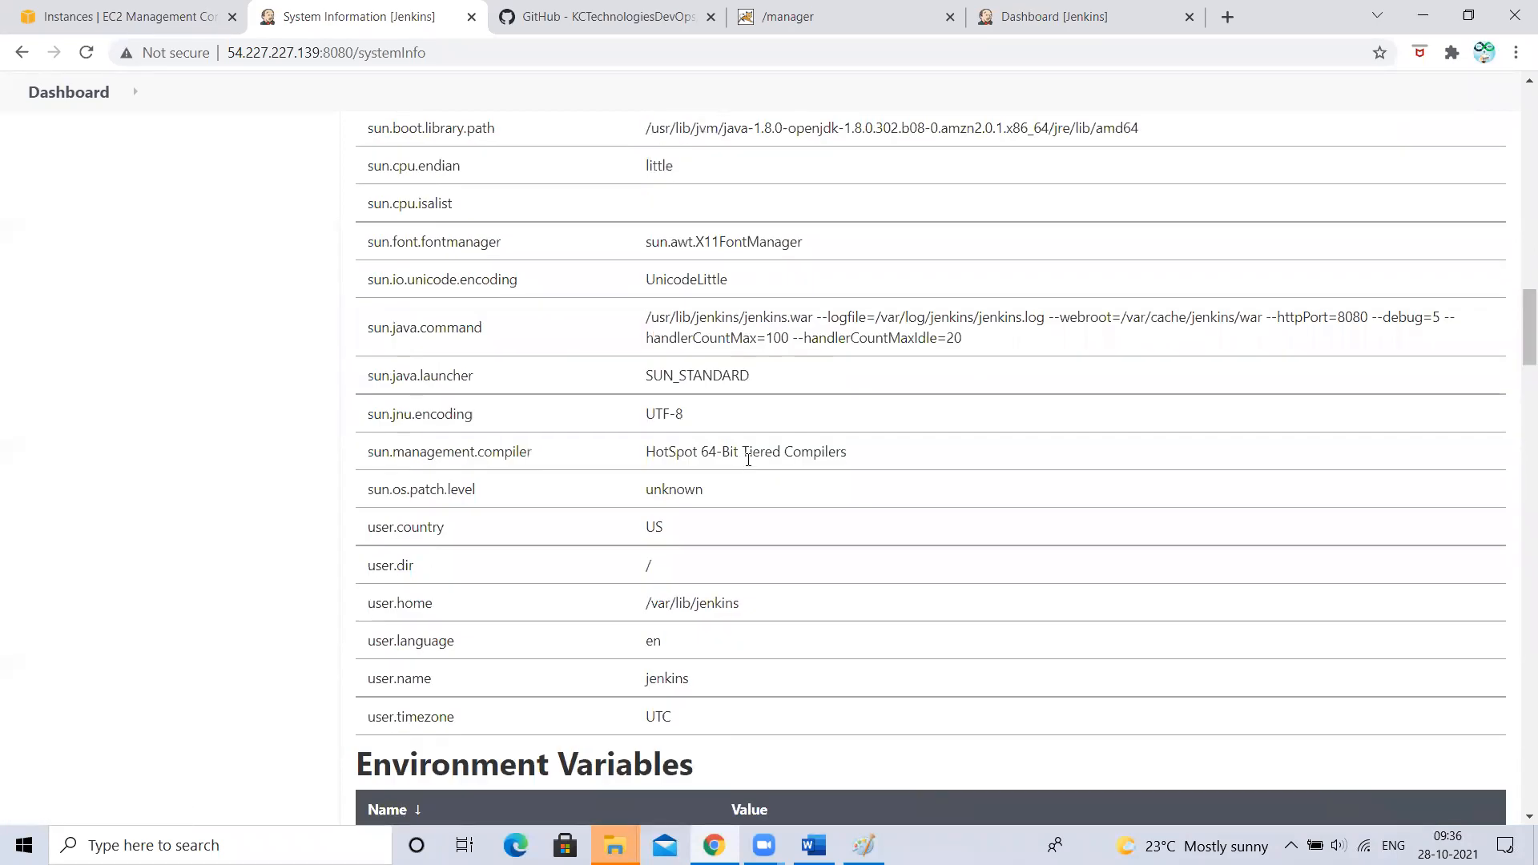
scroll(749, 464, down, 20)
scroll(749, 465, down, 20)
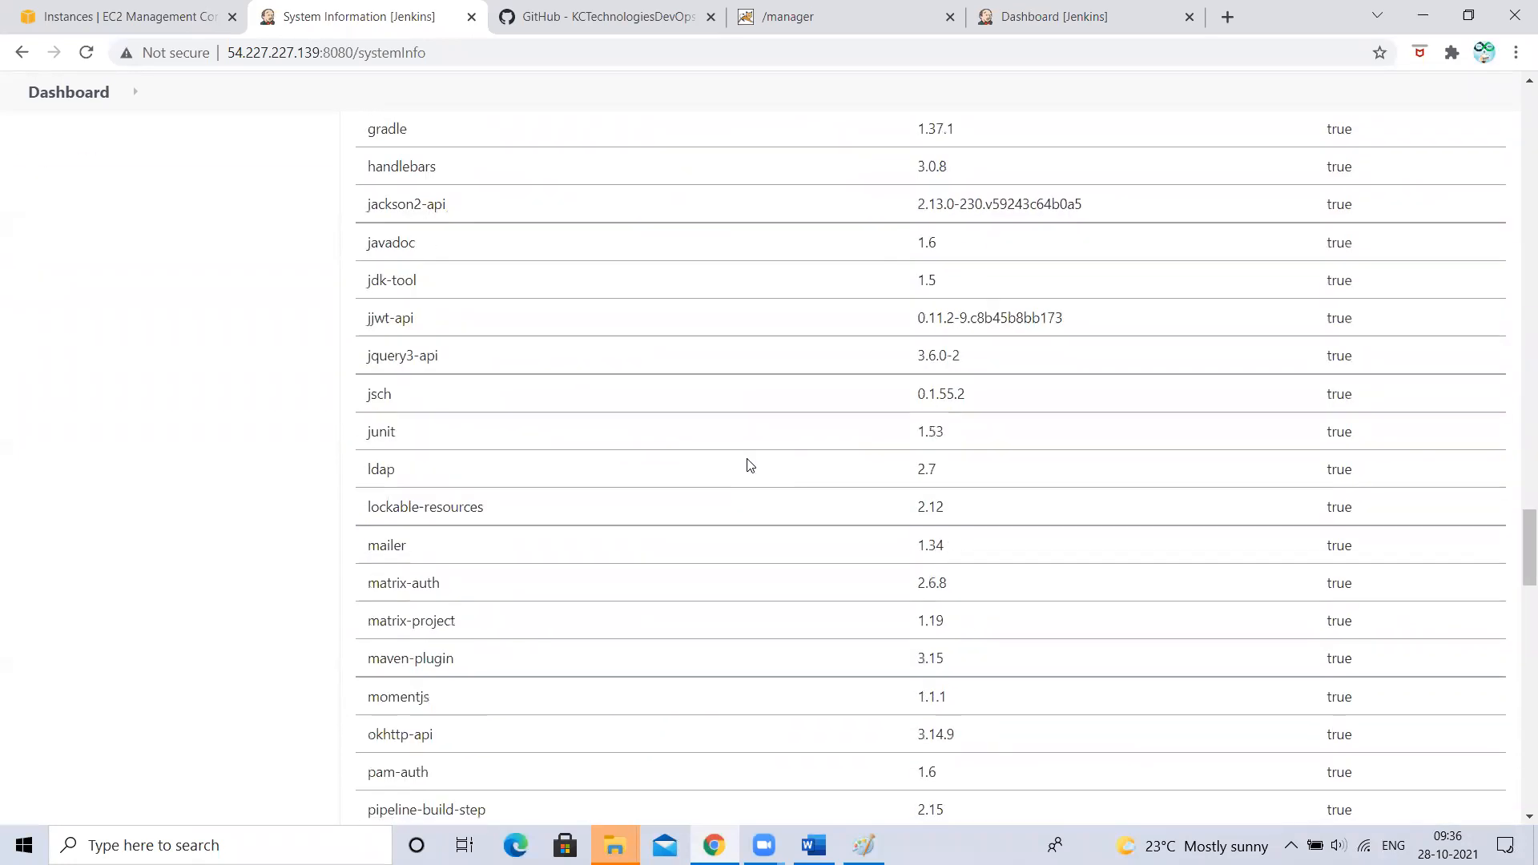
scroll(750, 465, up, 4)
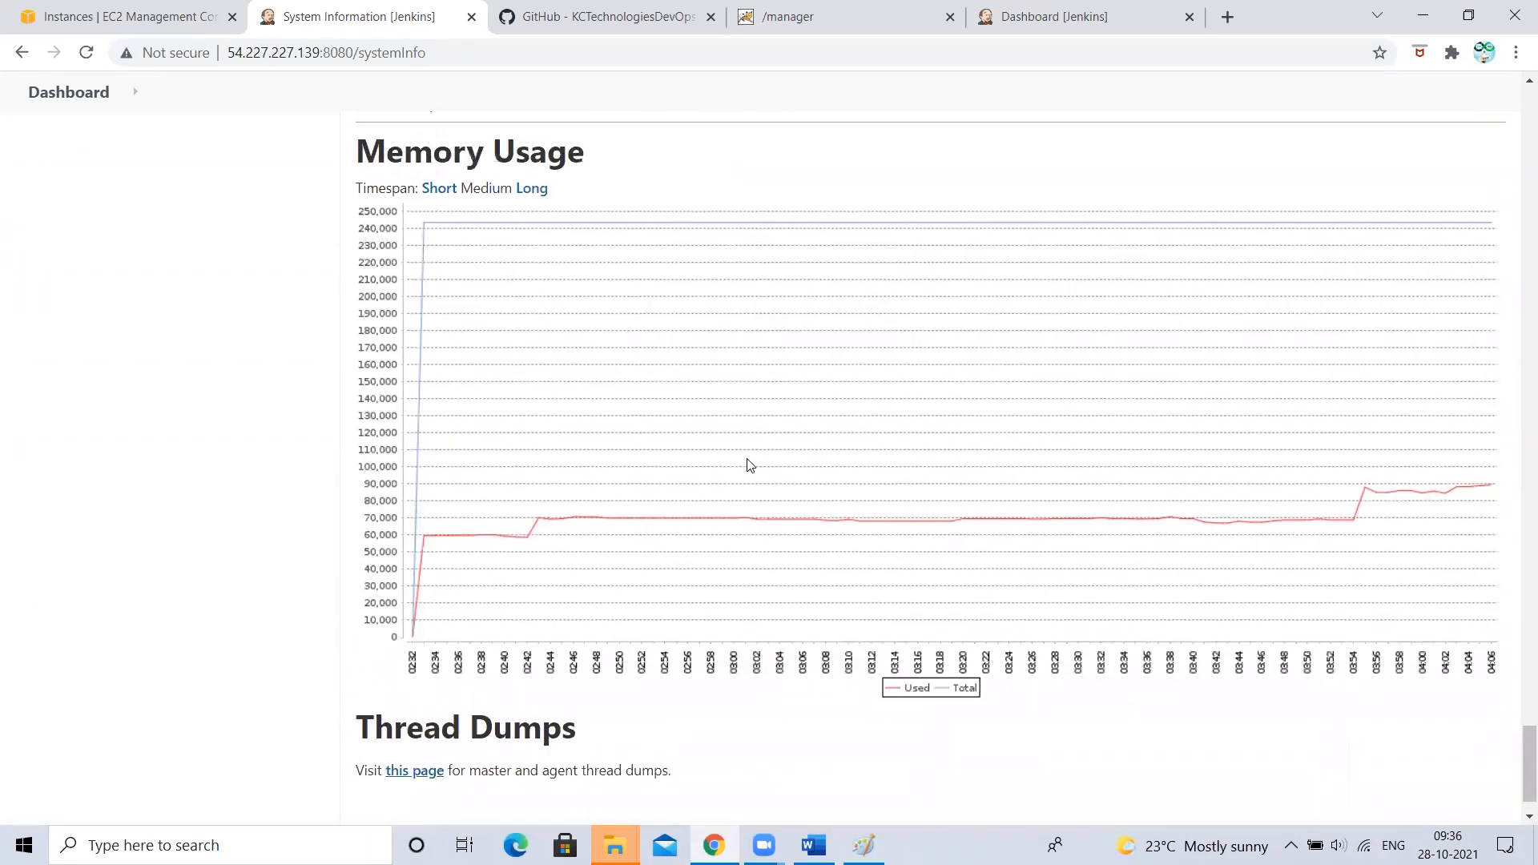
scroll(550, 522, down, 3)
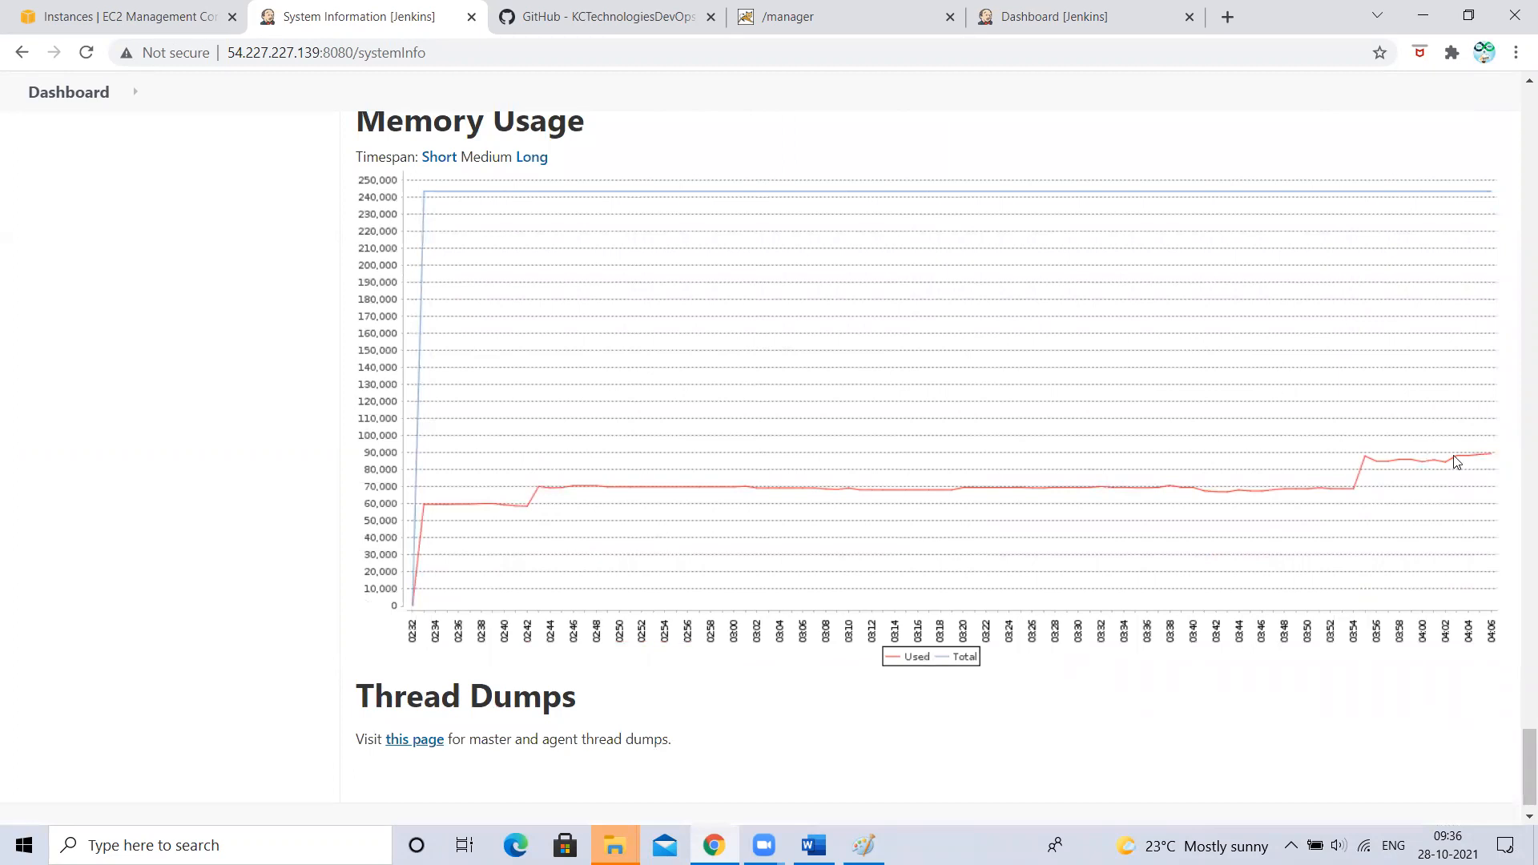
scroll(761, 495, up, 20)
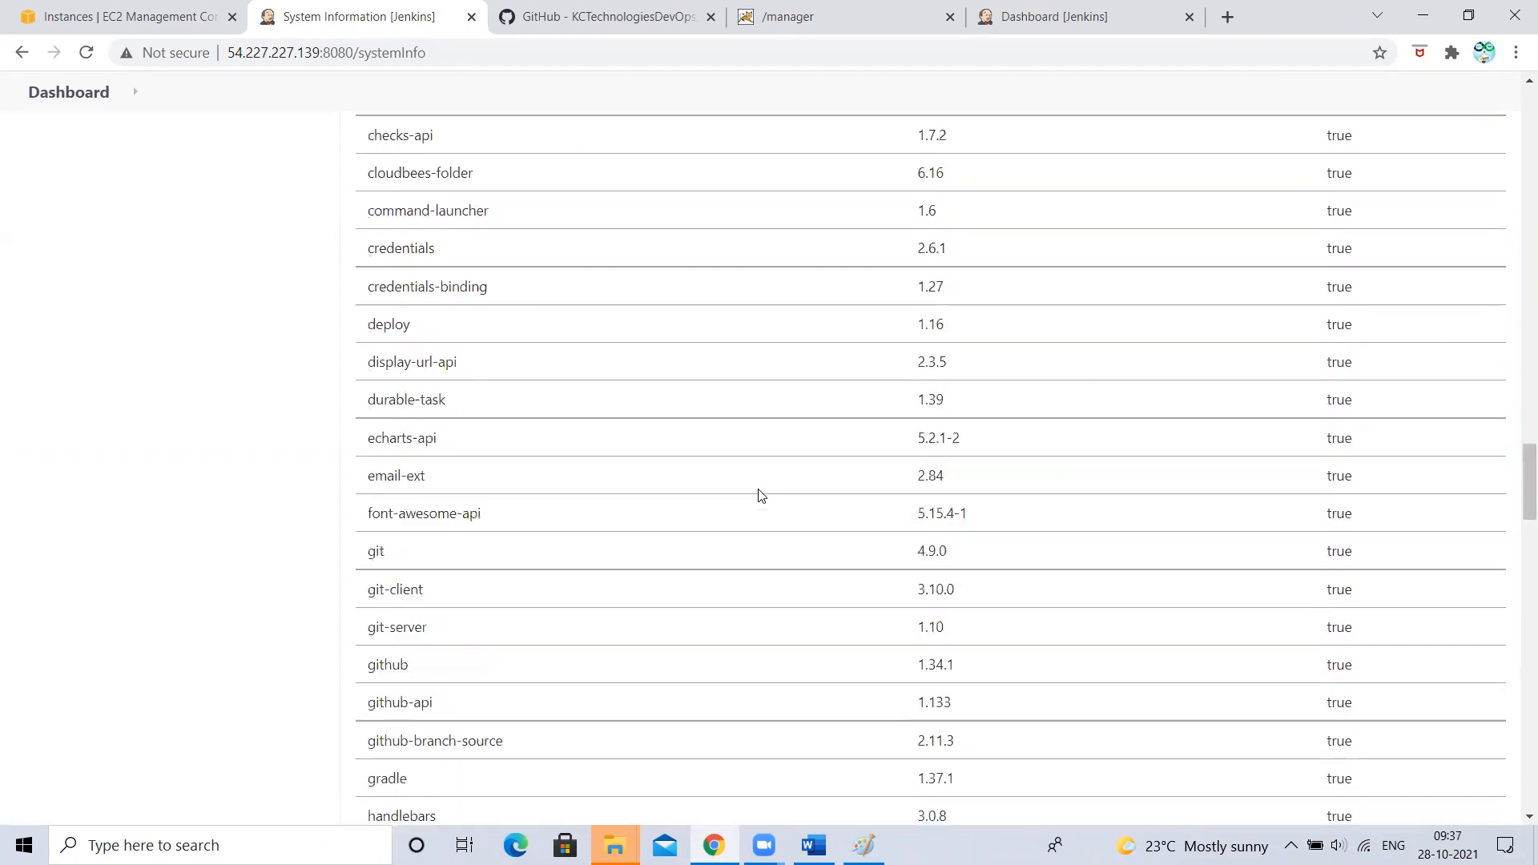
click(69, 148)
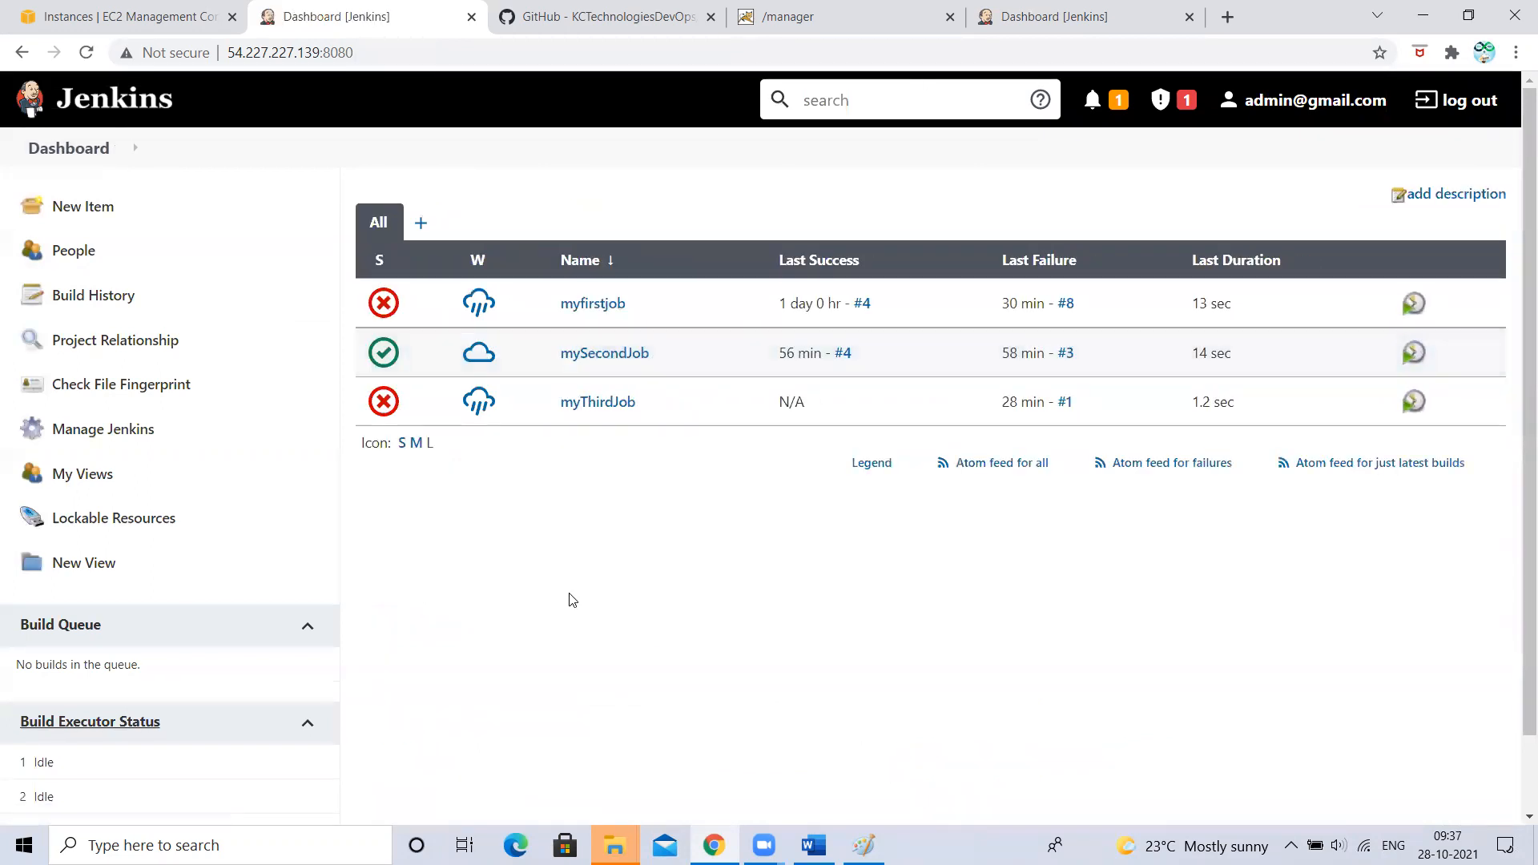
- Reopen Manage Jenkins, scroll down to Tools and Actions, and open Jenkins CLI
click(96, 430)
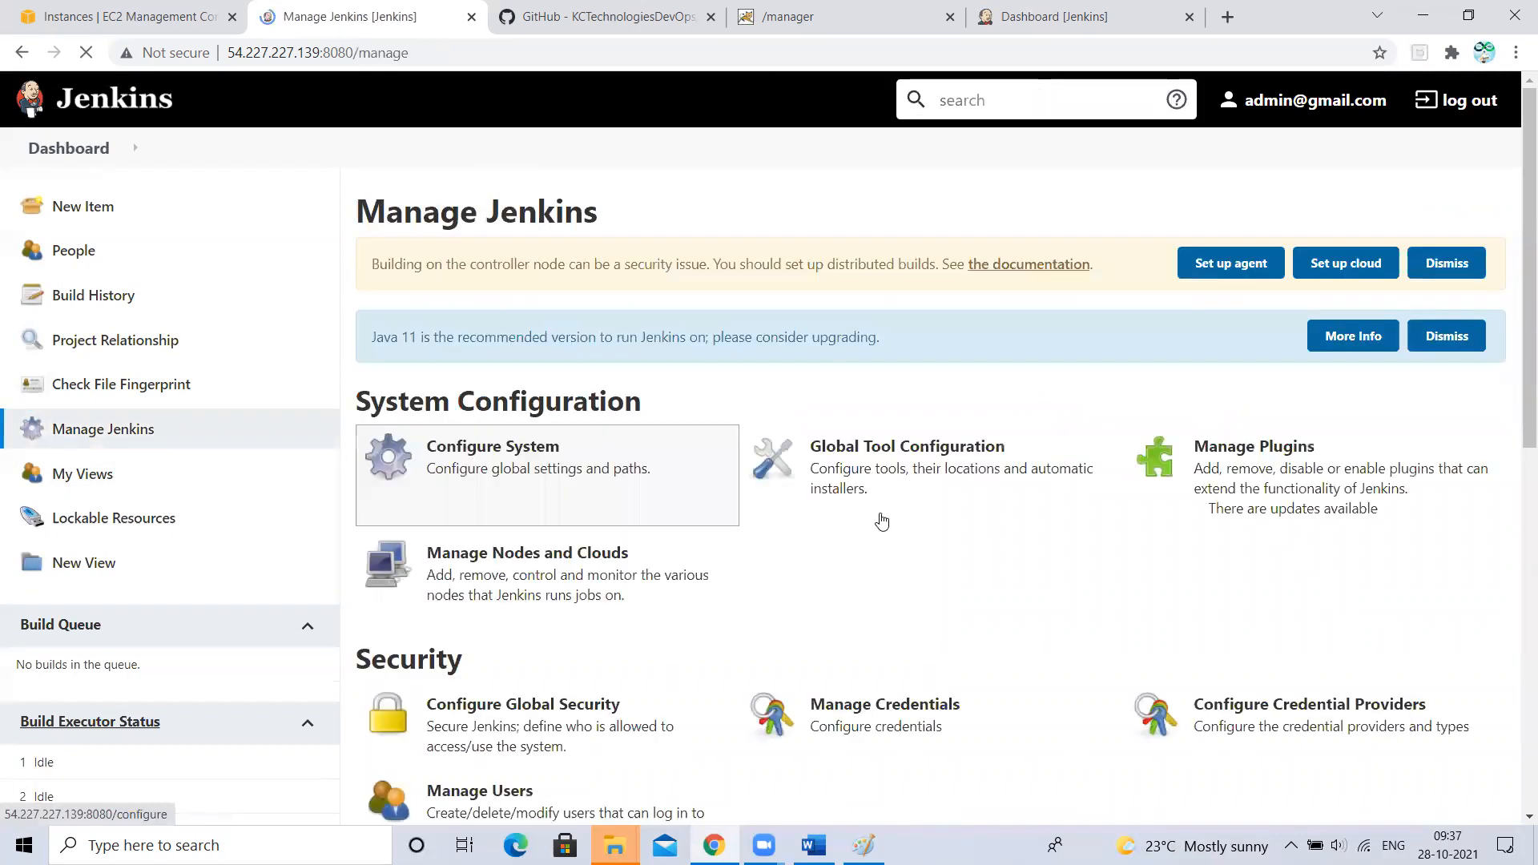
scroll(882, 521, down, 10)
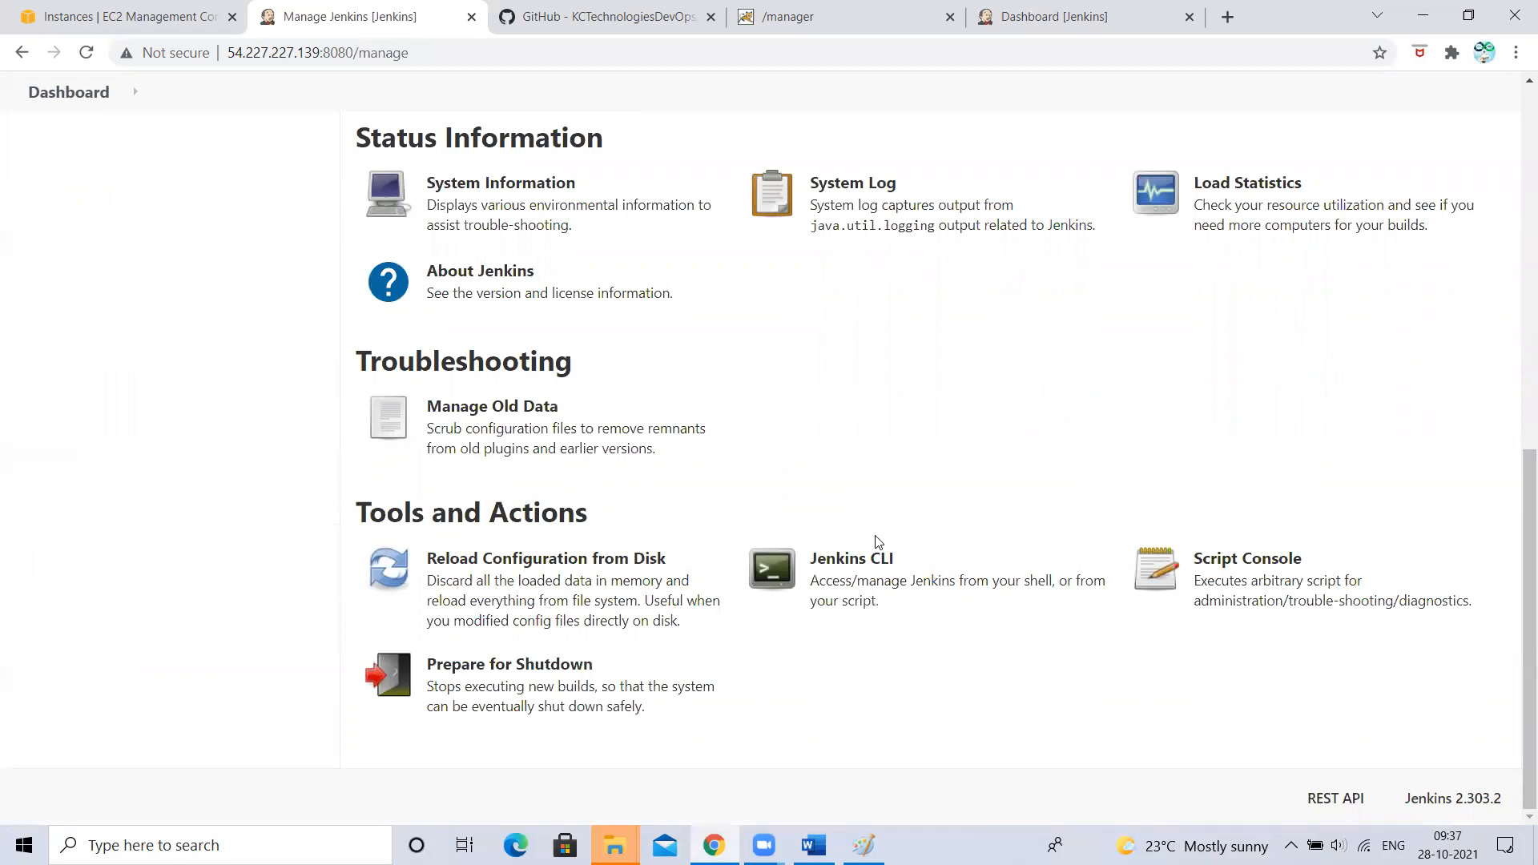
scroll(834, 584, up, 10)
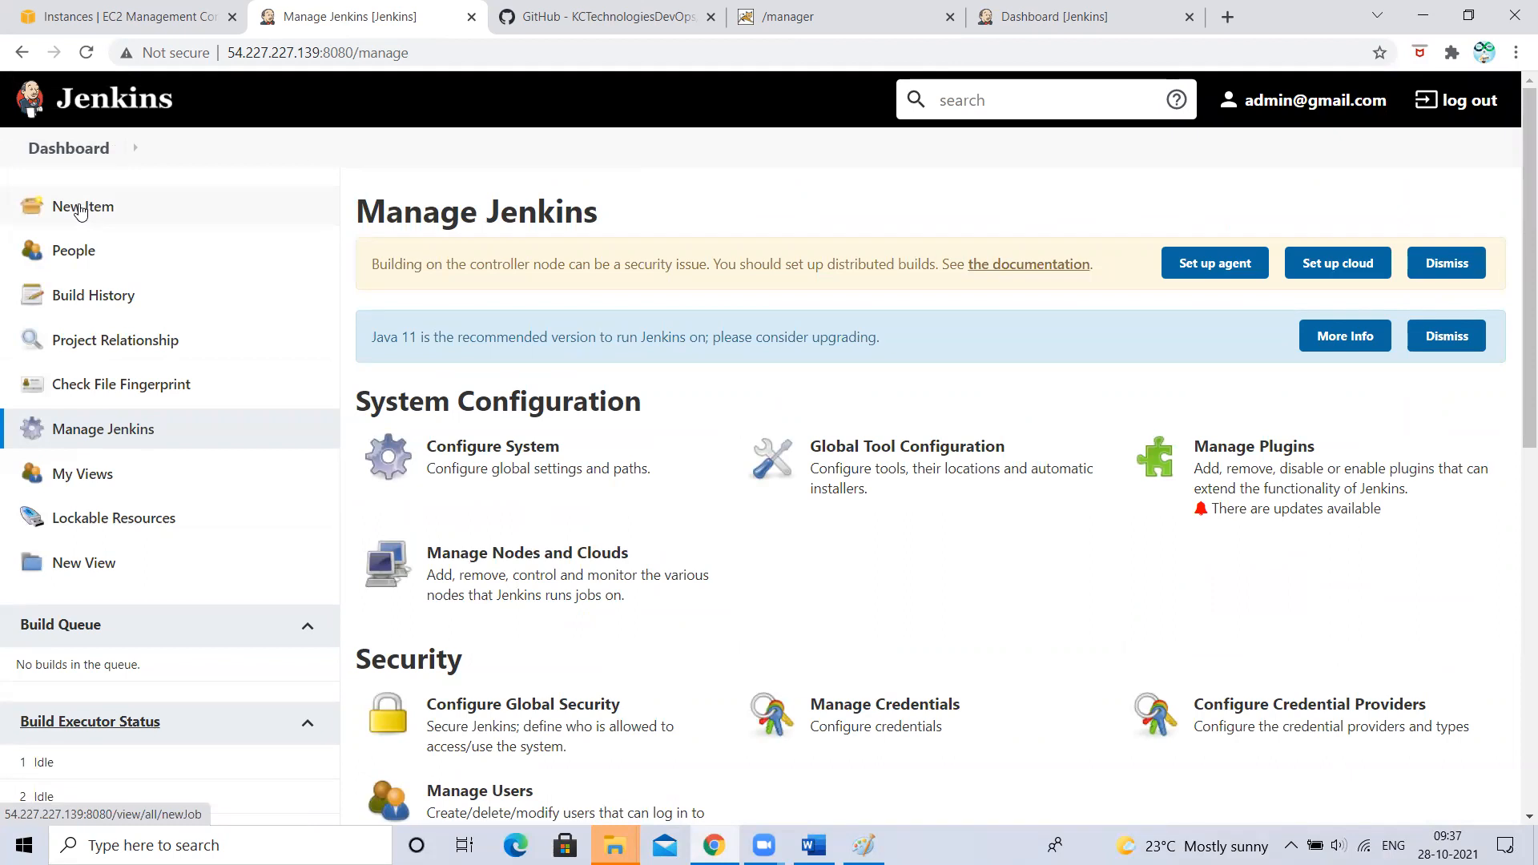
scroll(1007, 445, down, 10)
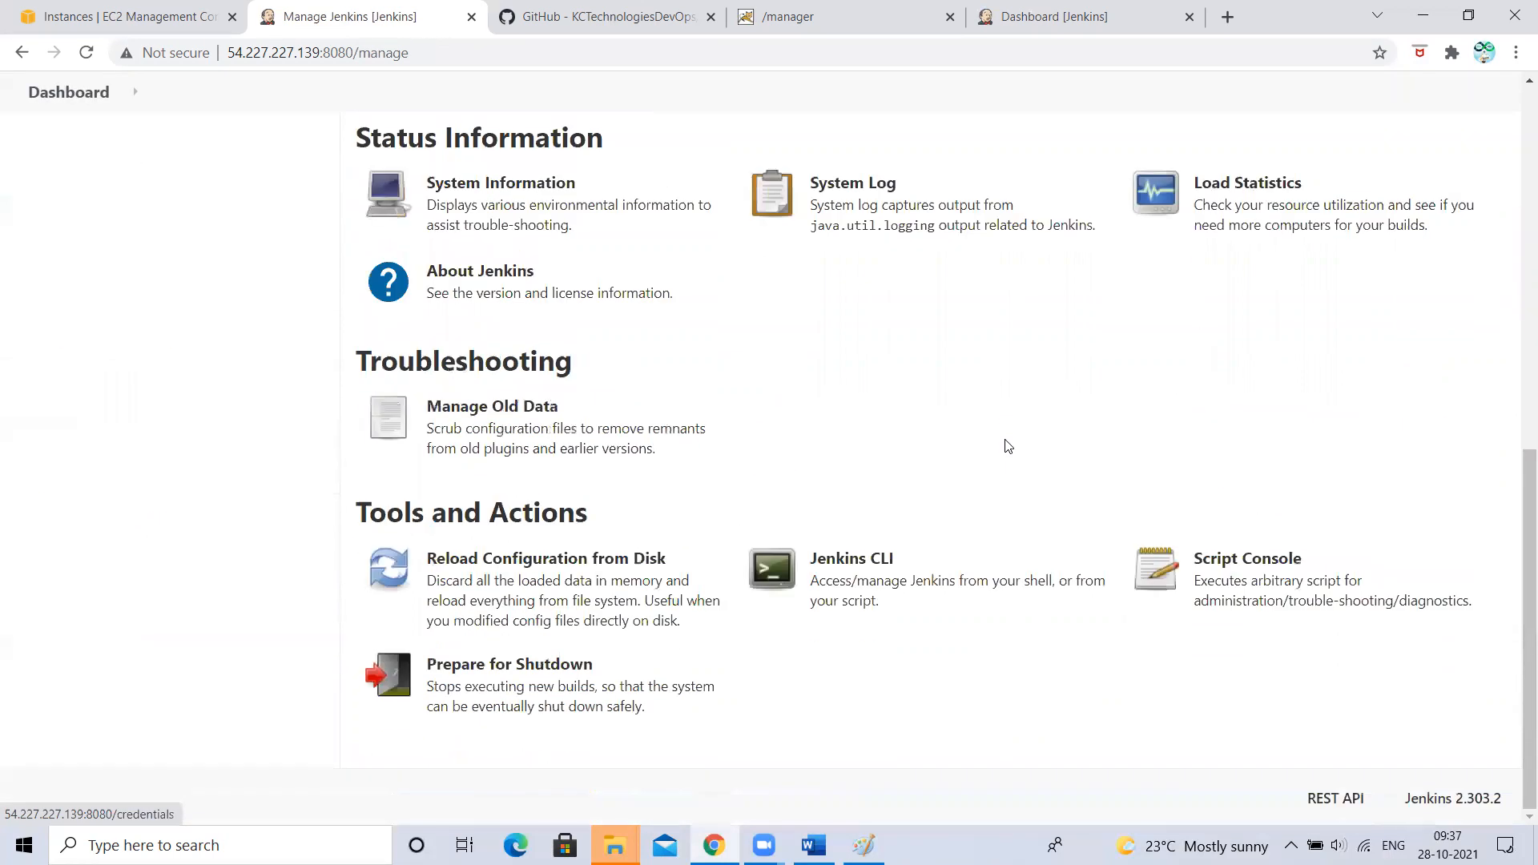
click(877, 575)
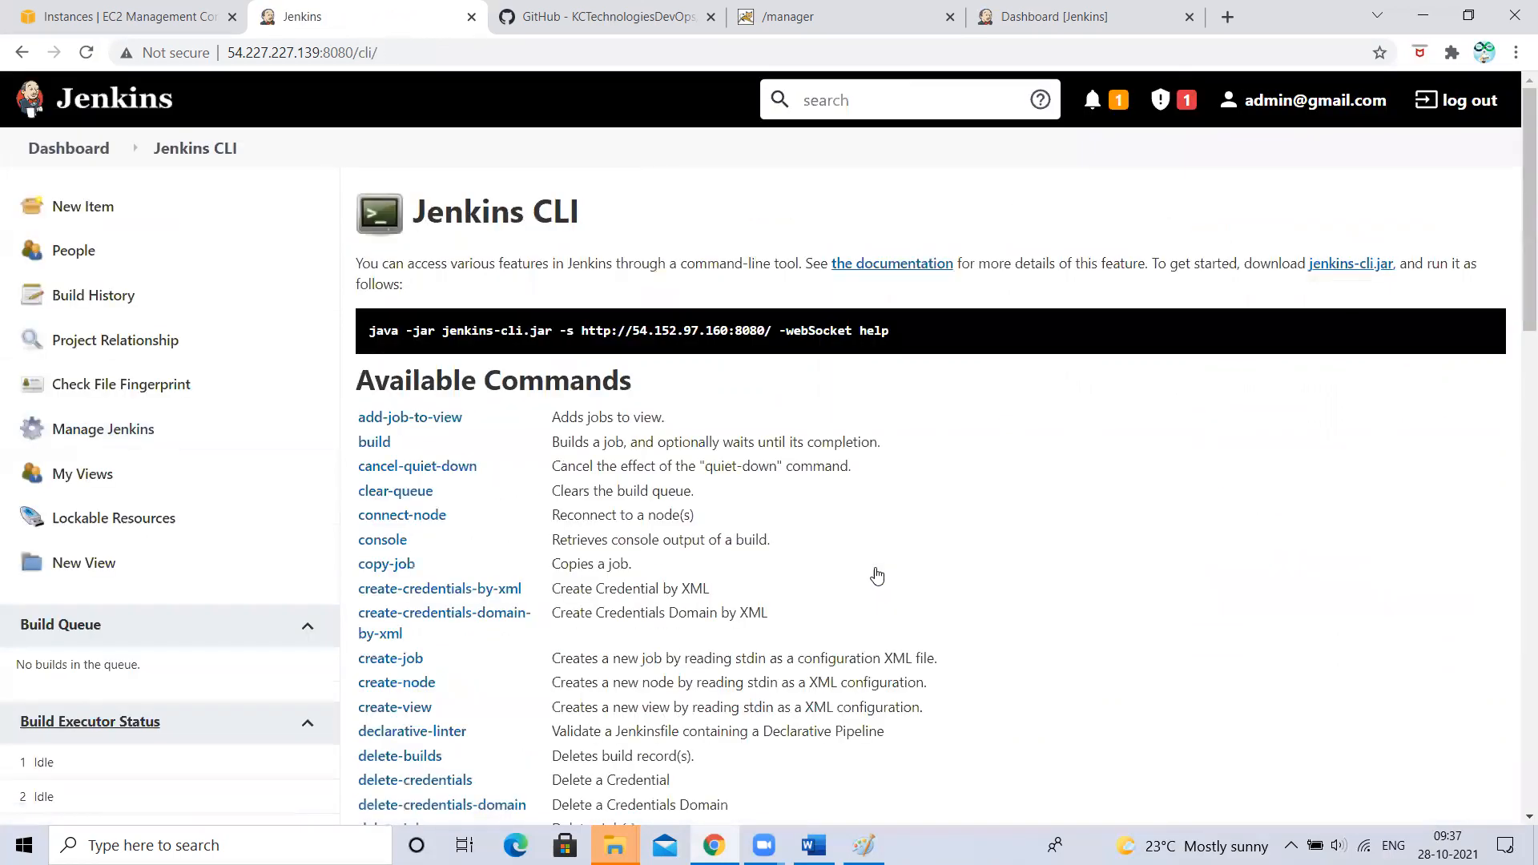
- Browse the Jenkins CLI Available Commands list
scroll(878, 575, down, 2)
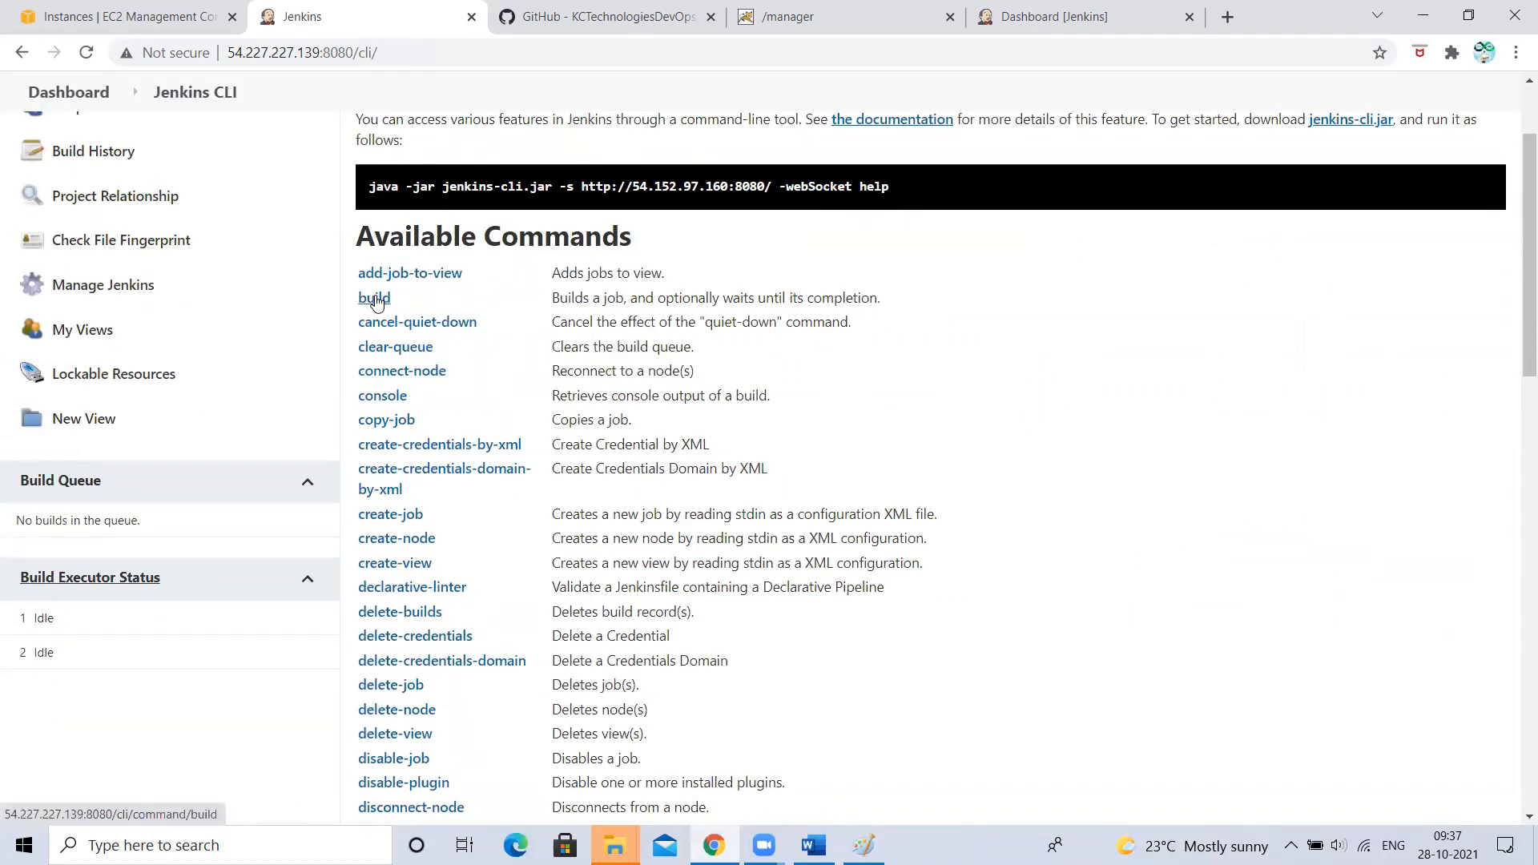
scroll(503, 495, down, 2)
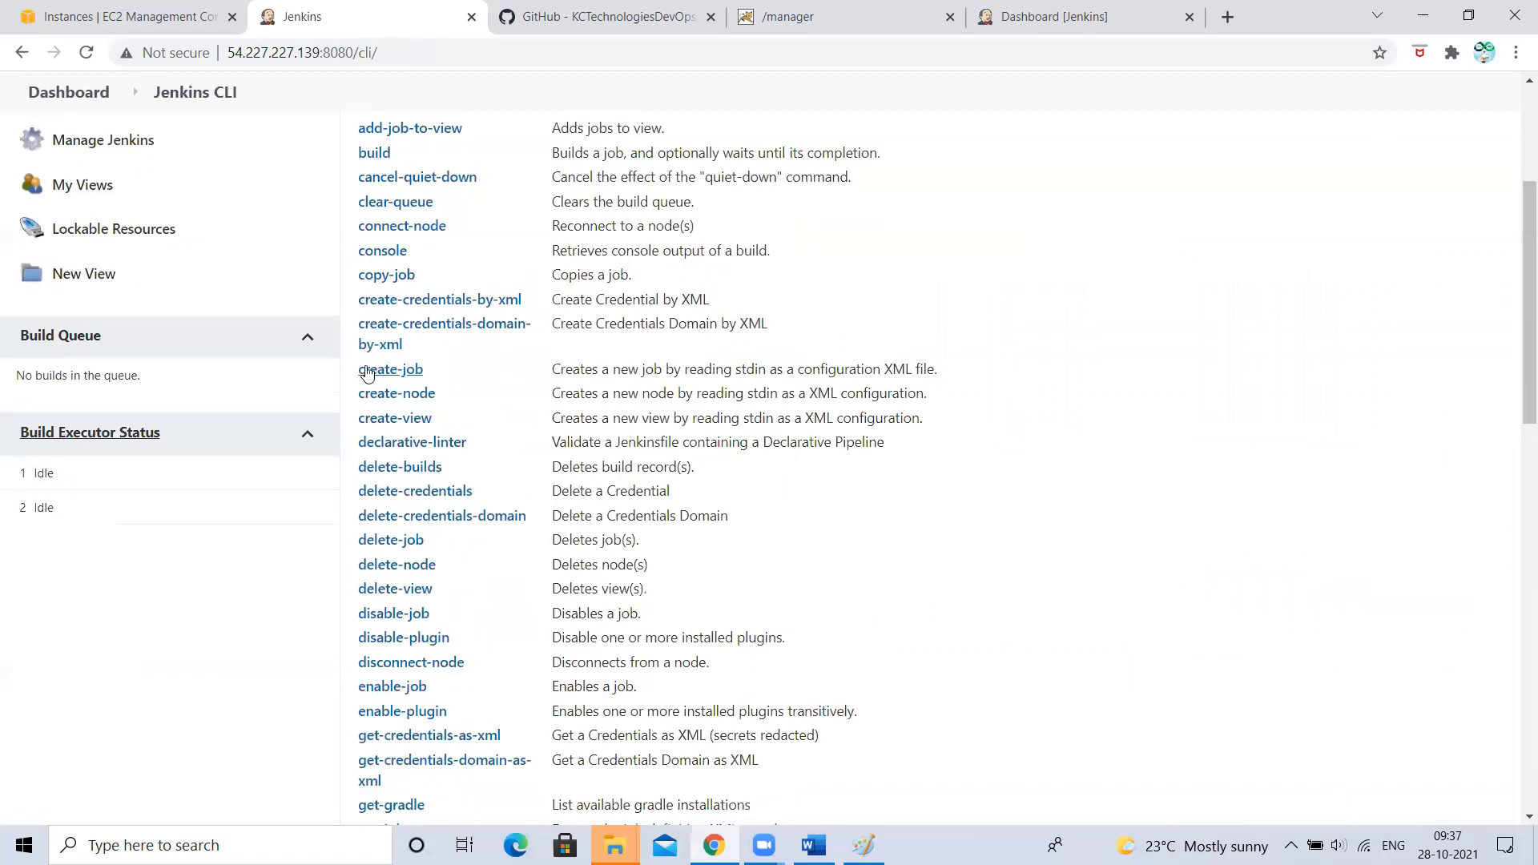
scroll(173, 231, up, 4)
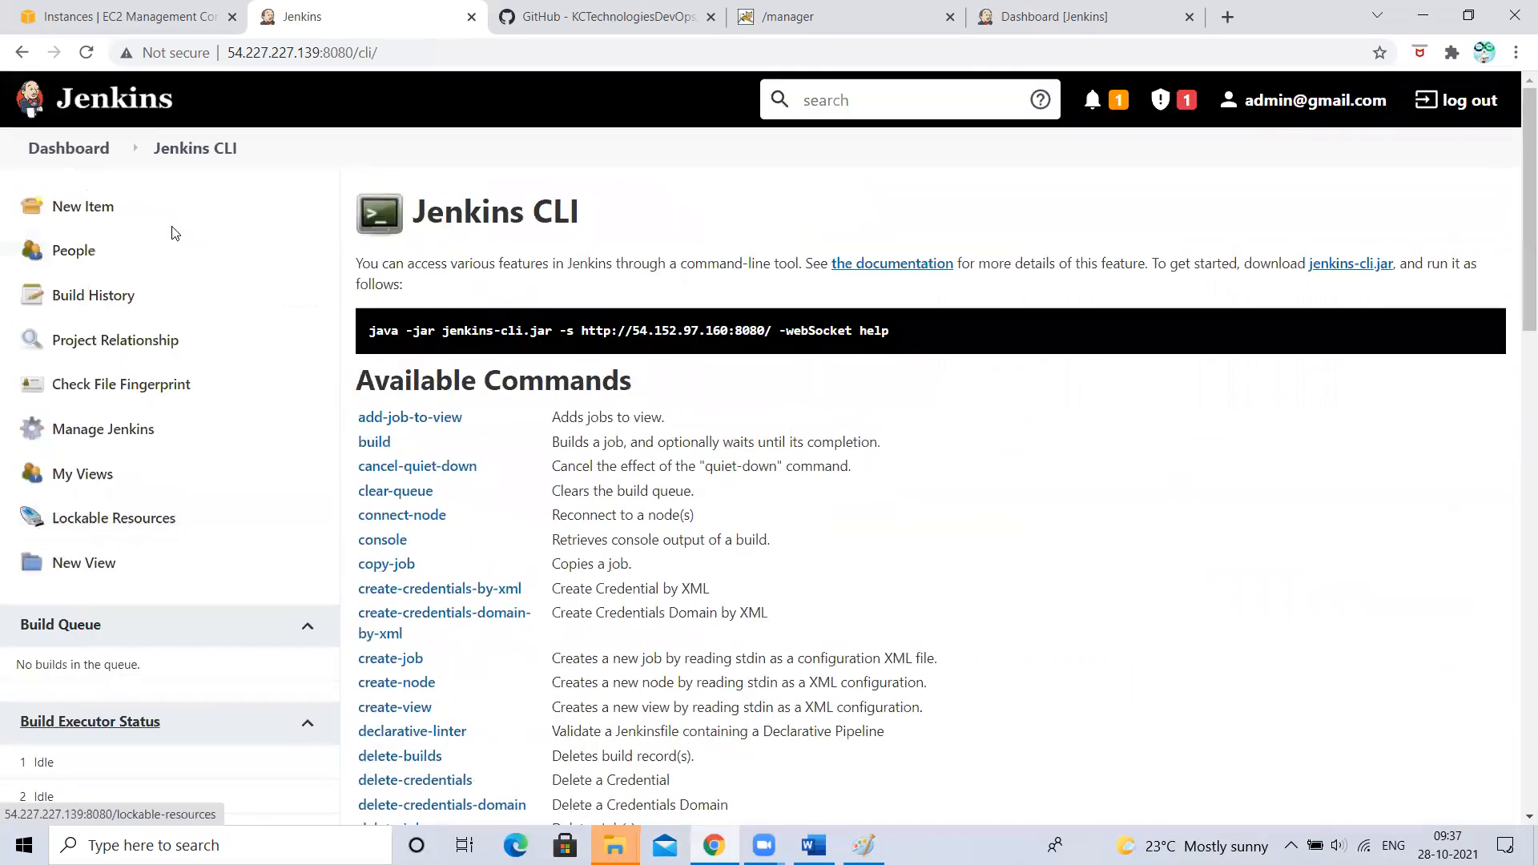
scroll(490, 505, down, 5)
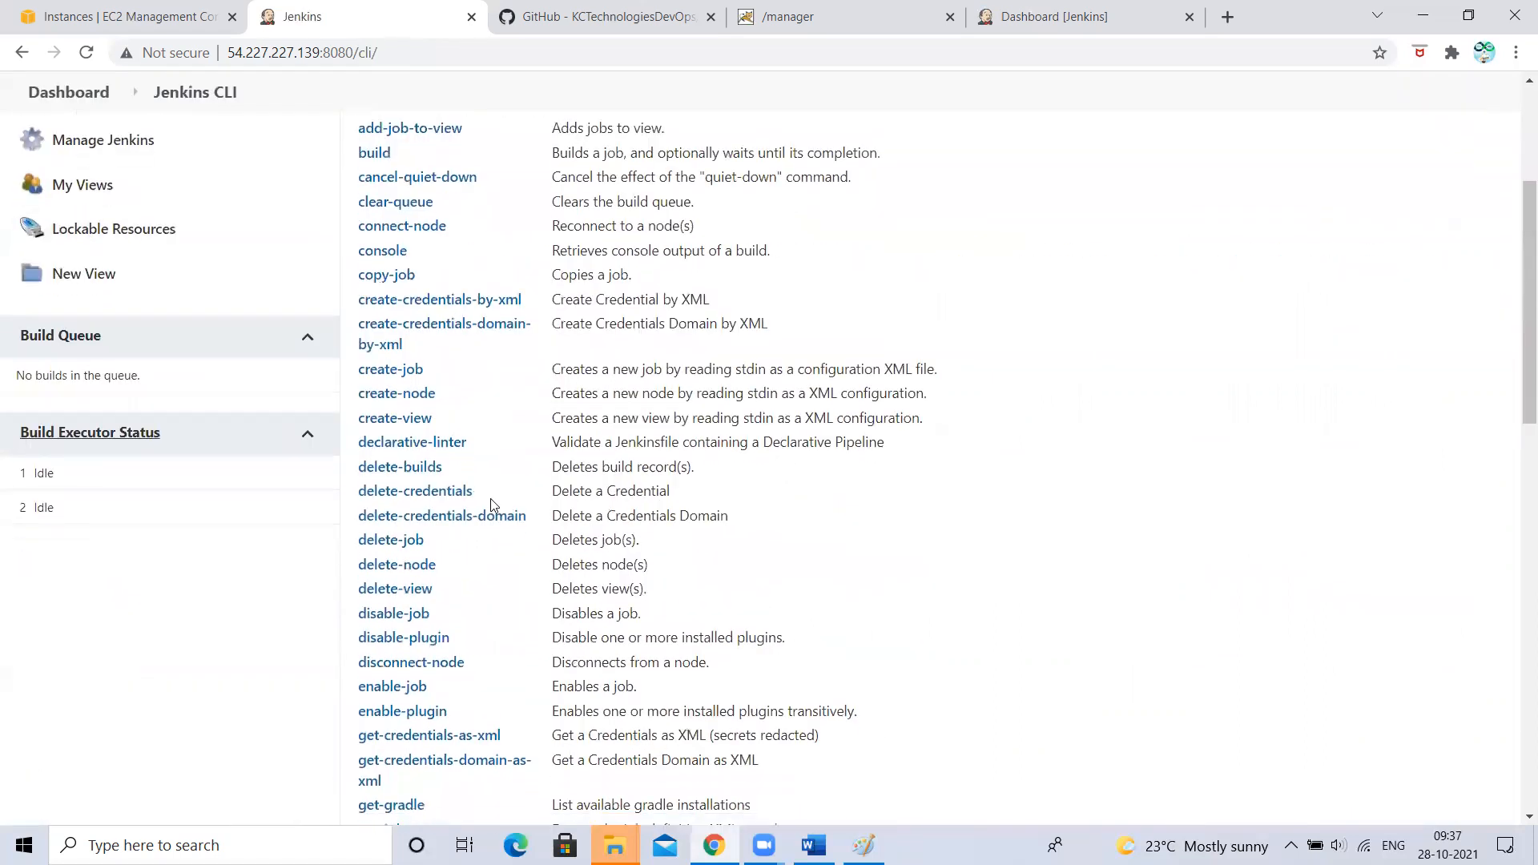
scroll(480, 504, down, 2)
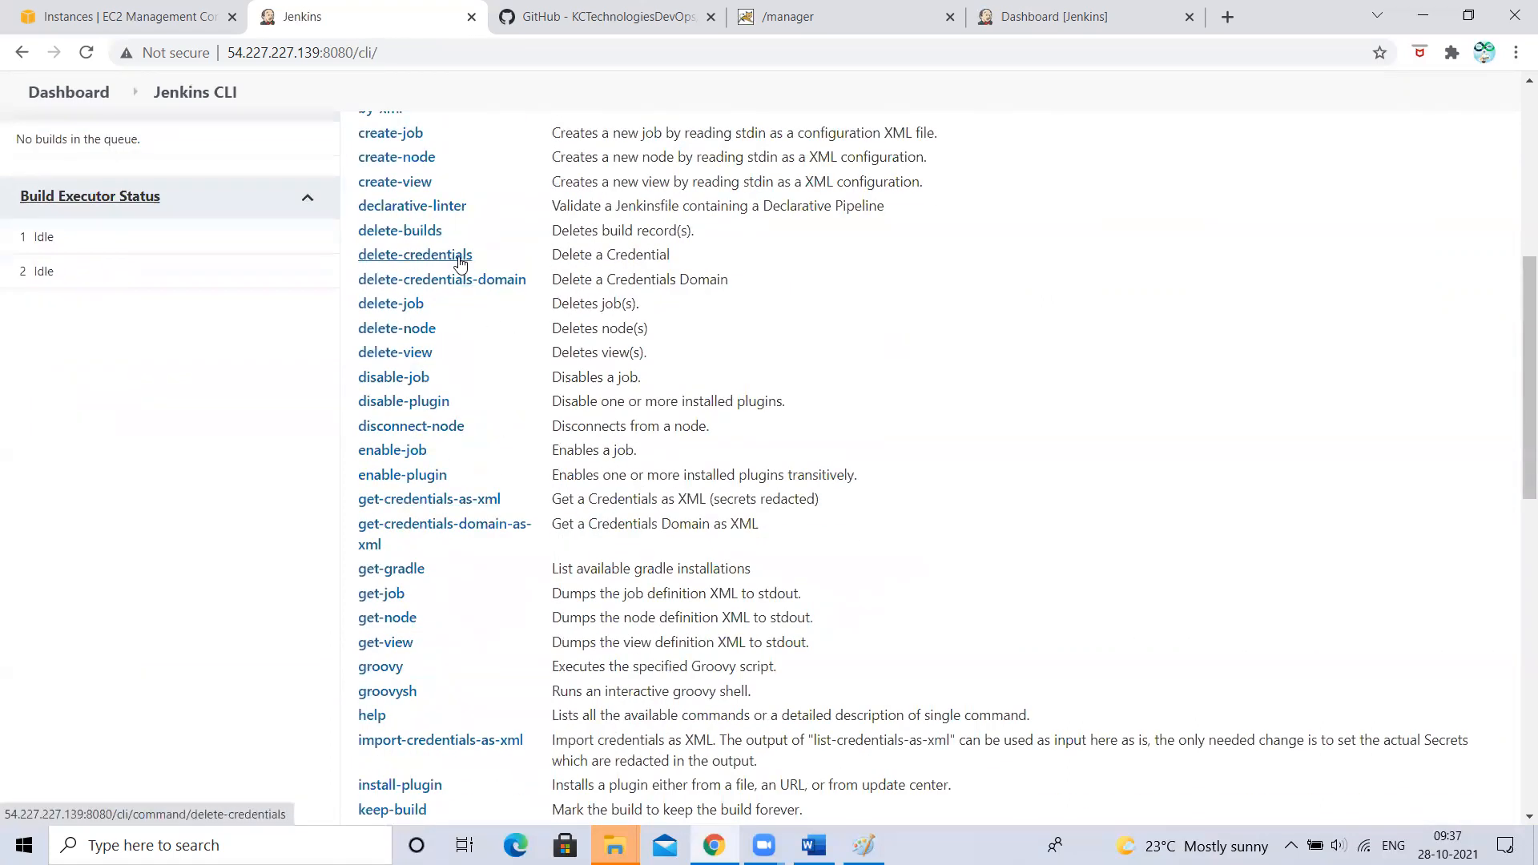
scroll(449, 257, up, 1)
- View the create-job command usage syntax, then return to the dashboard
click(374, 223)
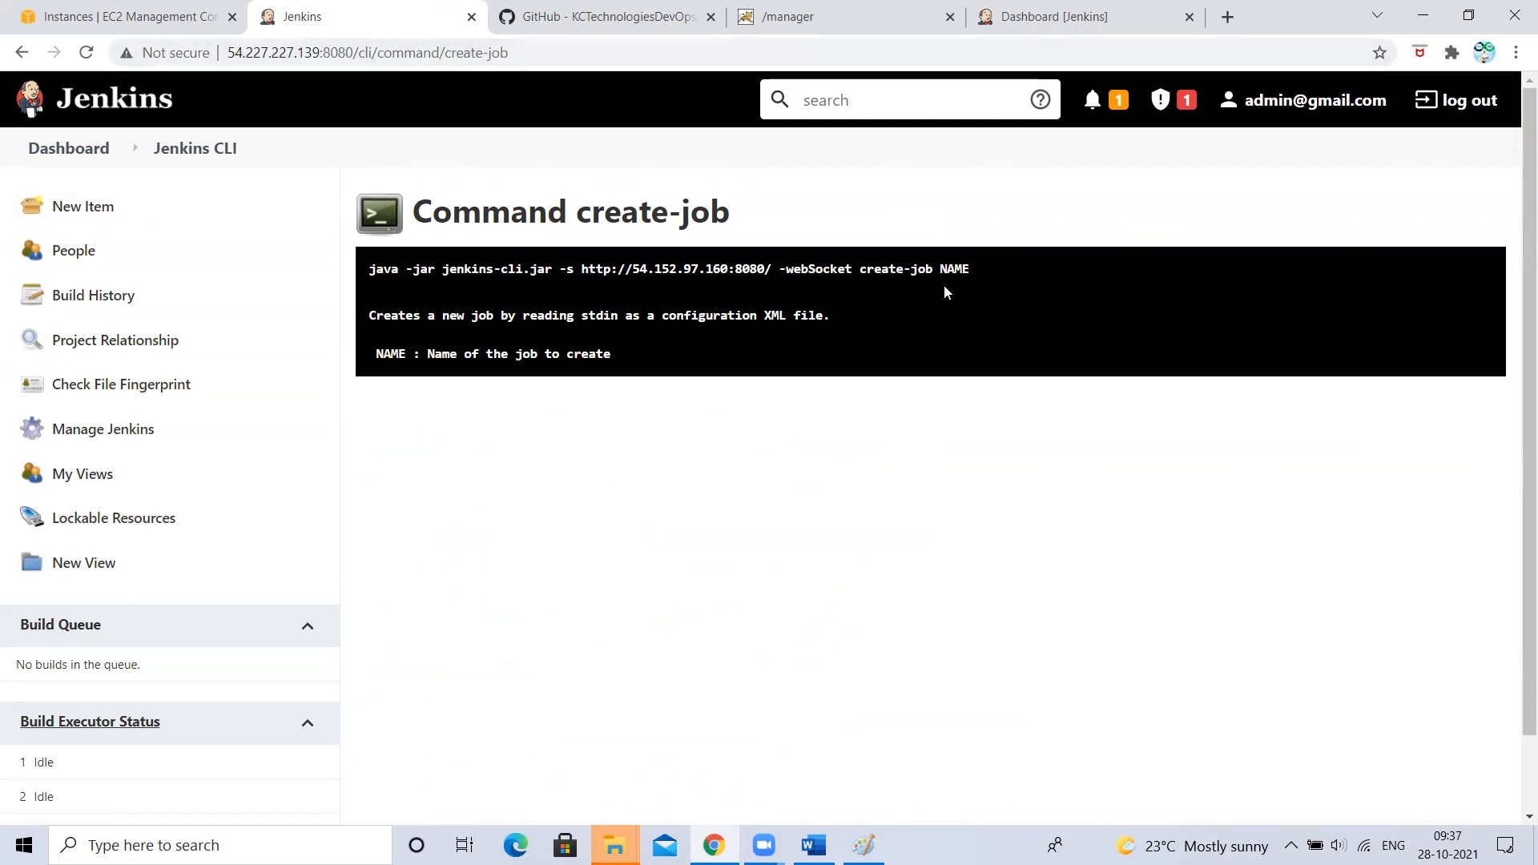
double_click(894, 273)
right_click(962, 266)
click(653, 475)
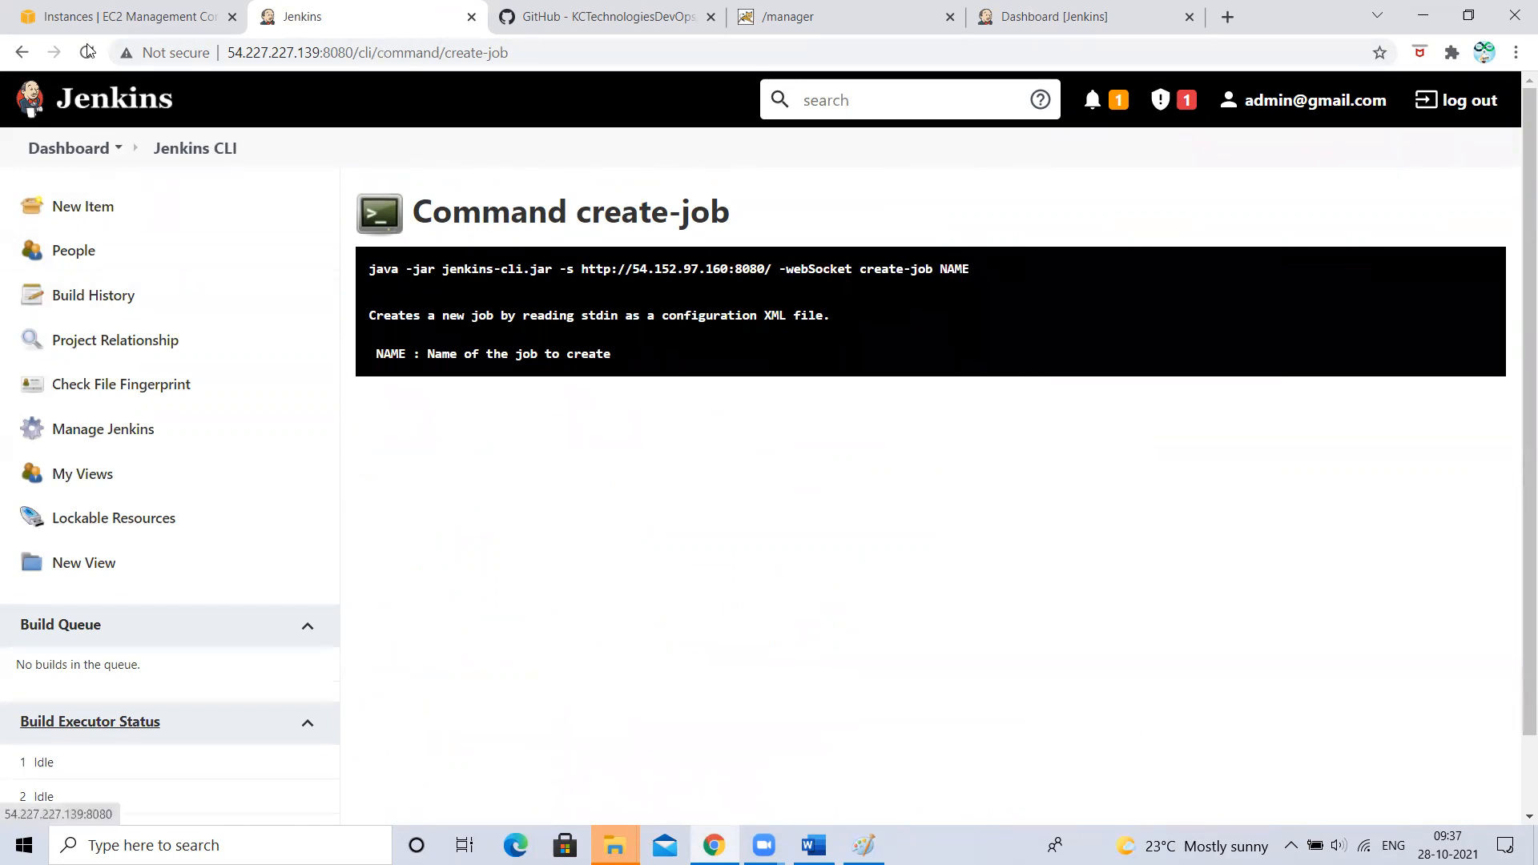
click(78, 151)
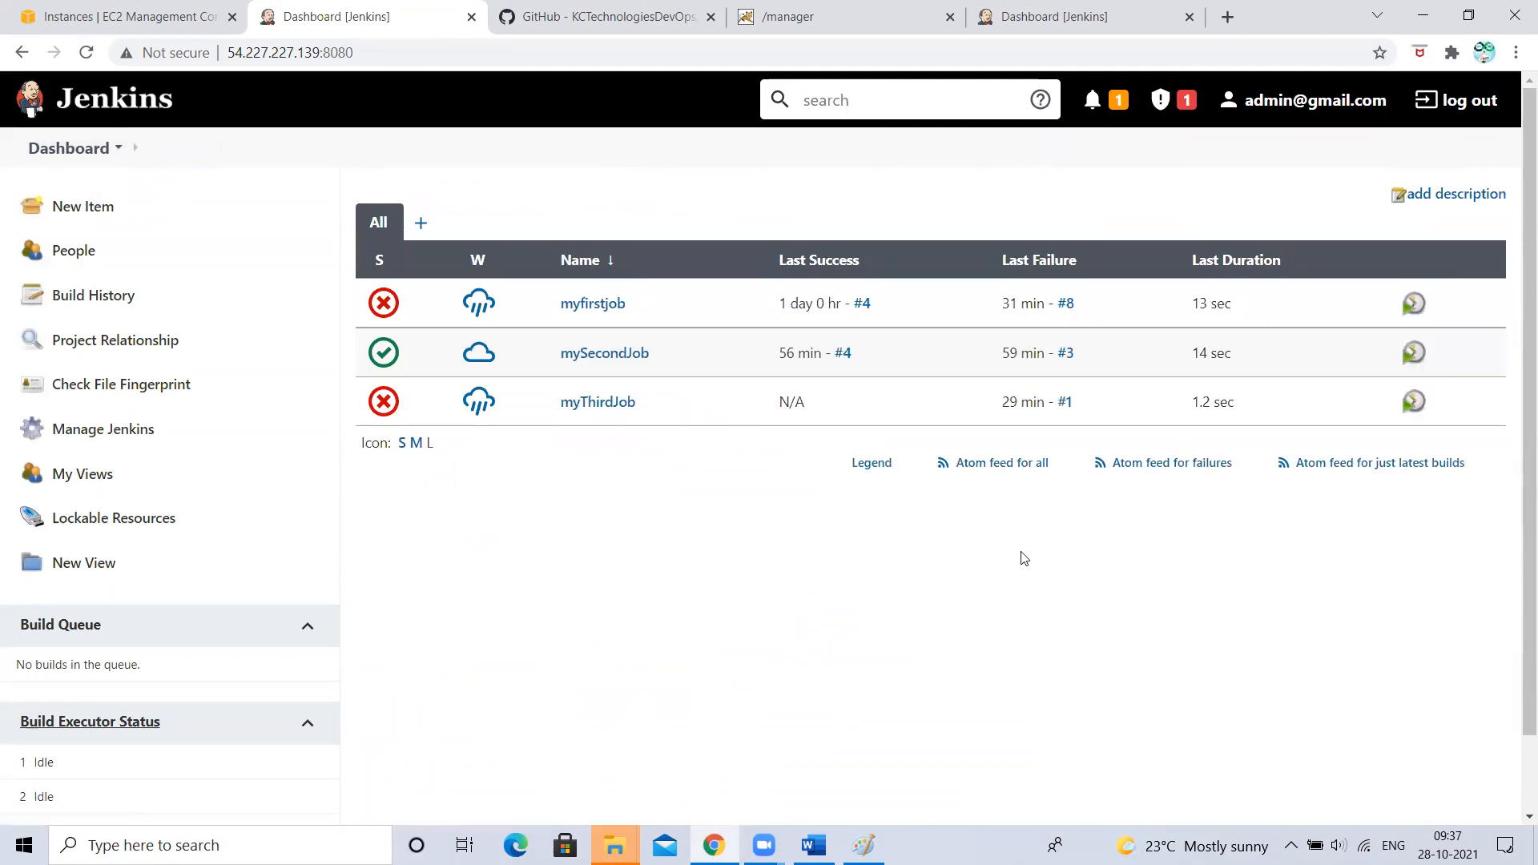
- Open the Manage Jenkins page and scroll through its sections
click(116, 446)
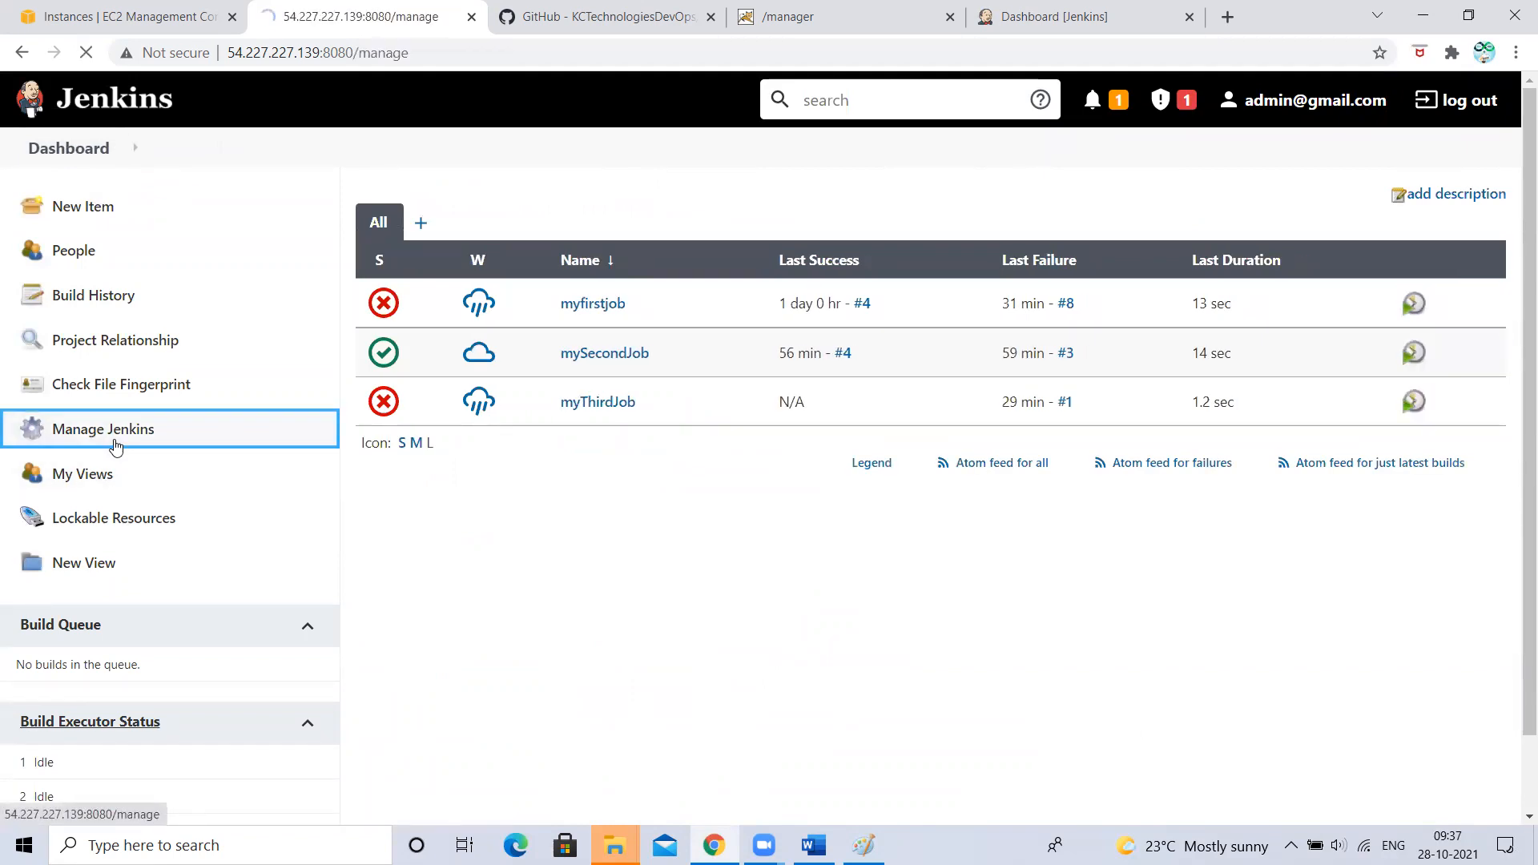
scroll(790, 467, down, 3)
scroll(789, 467, down, 7)
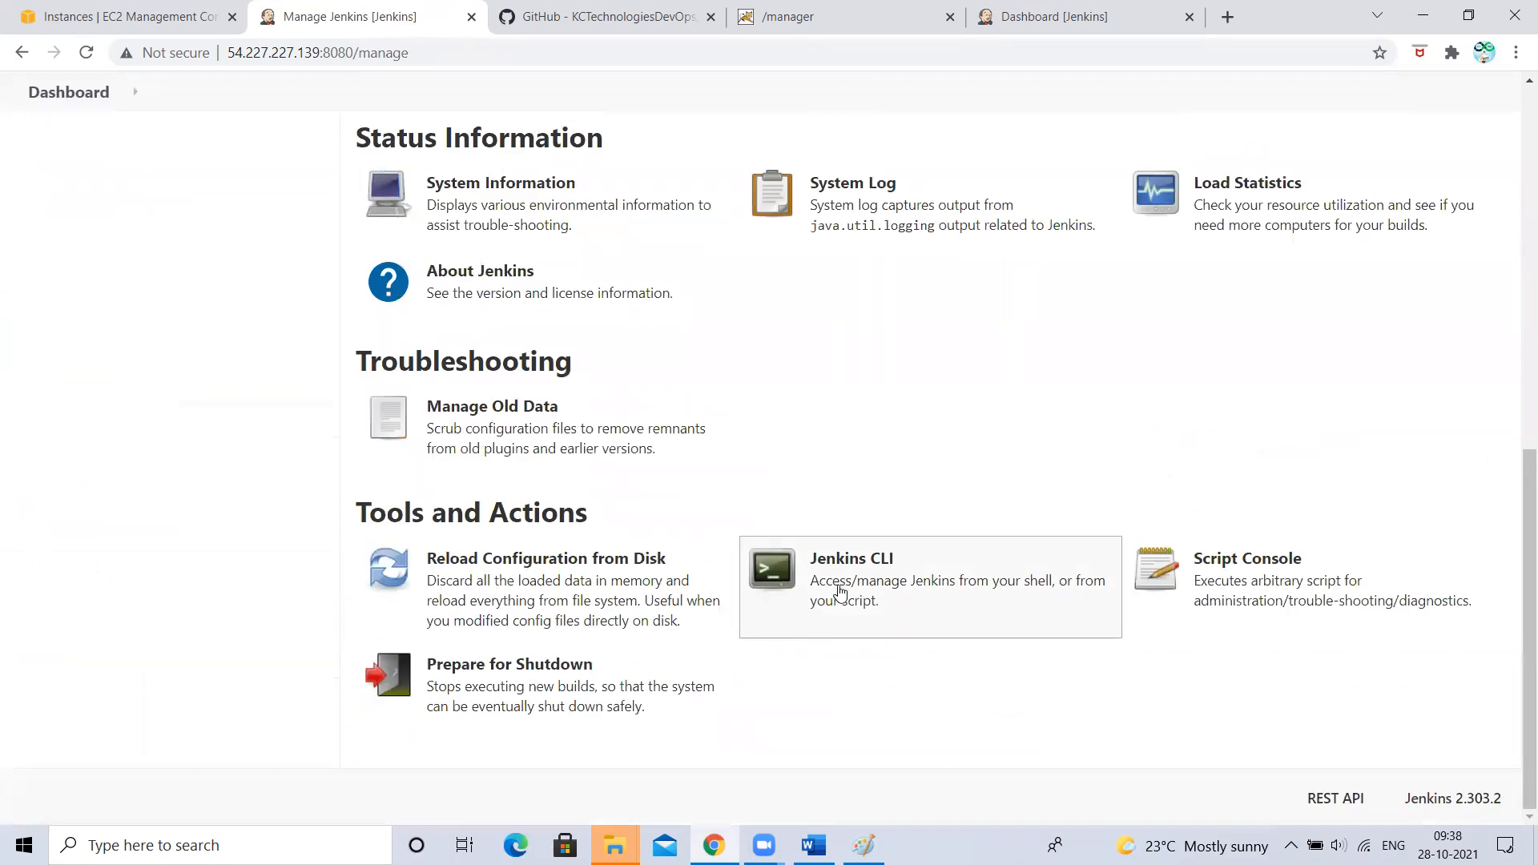
scroll(264, 476, up, 1)
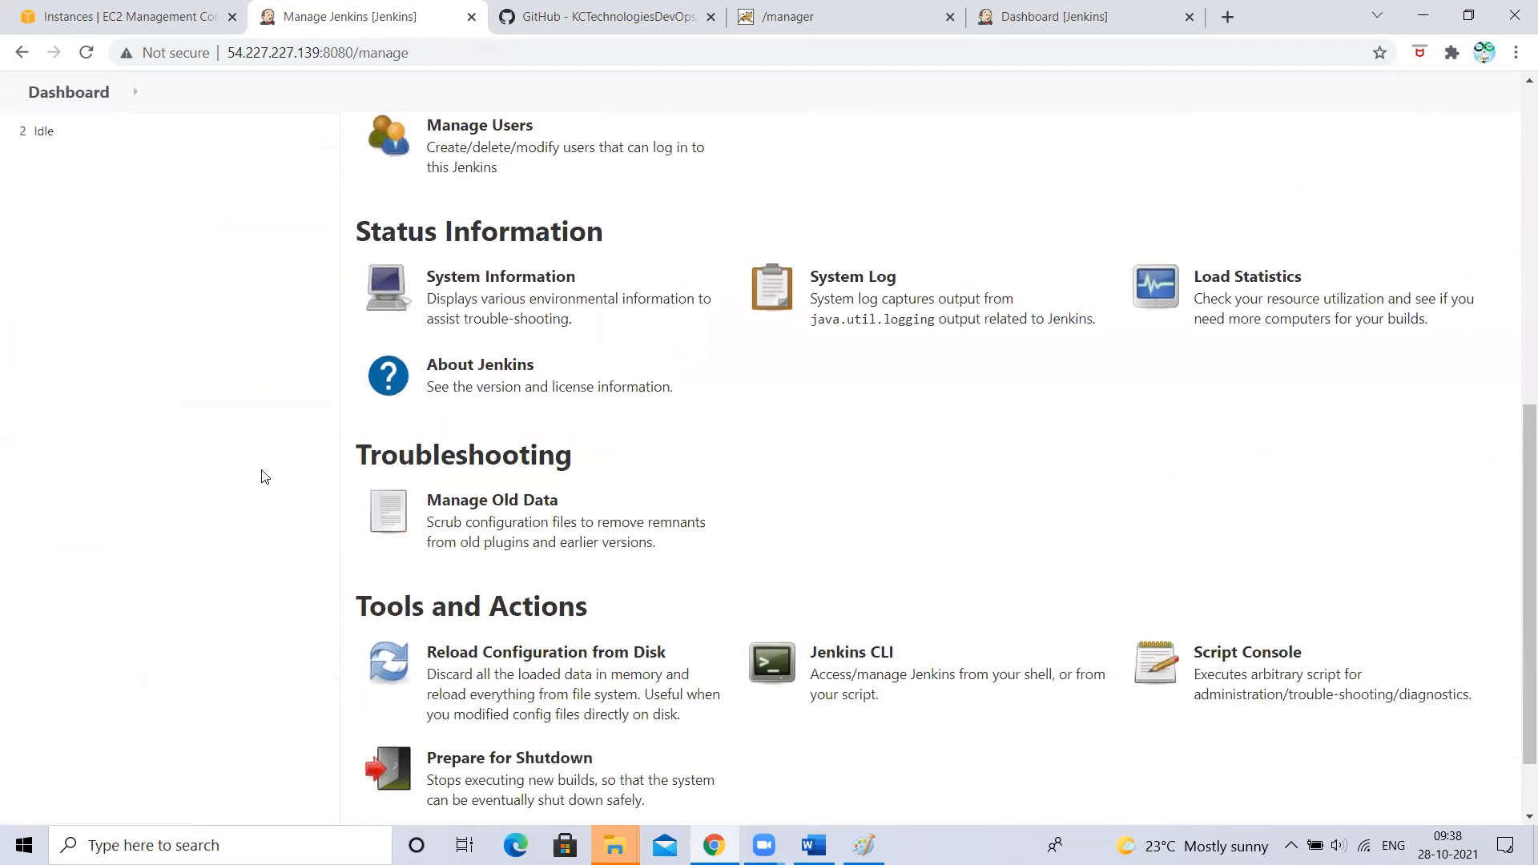
scroll(265, 477, up, 4)
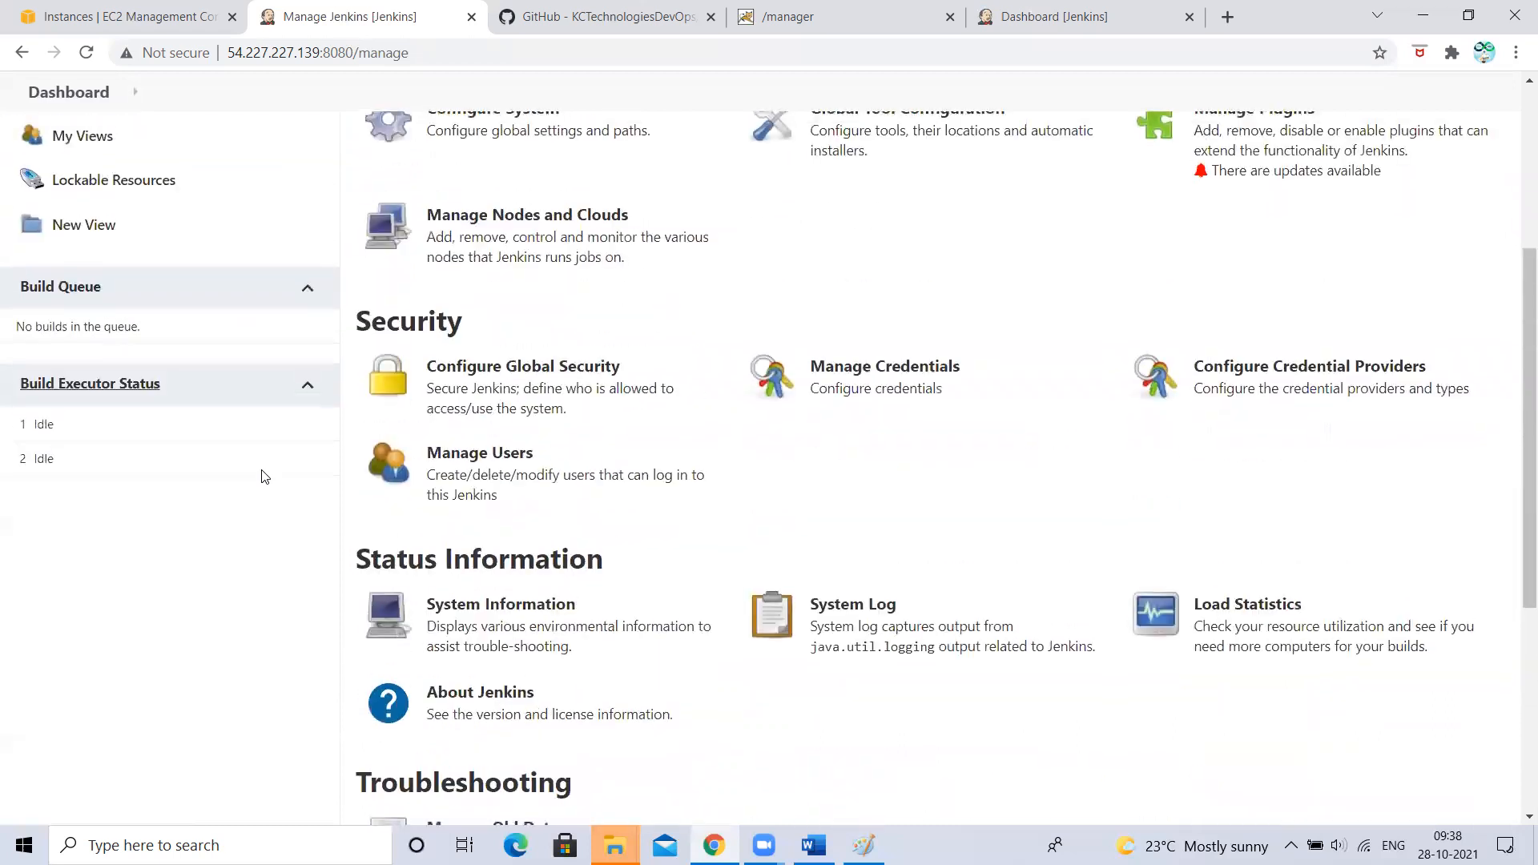
scroll(1010, 341, up, 1)
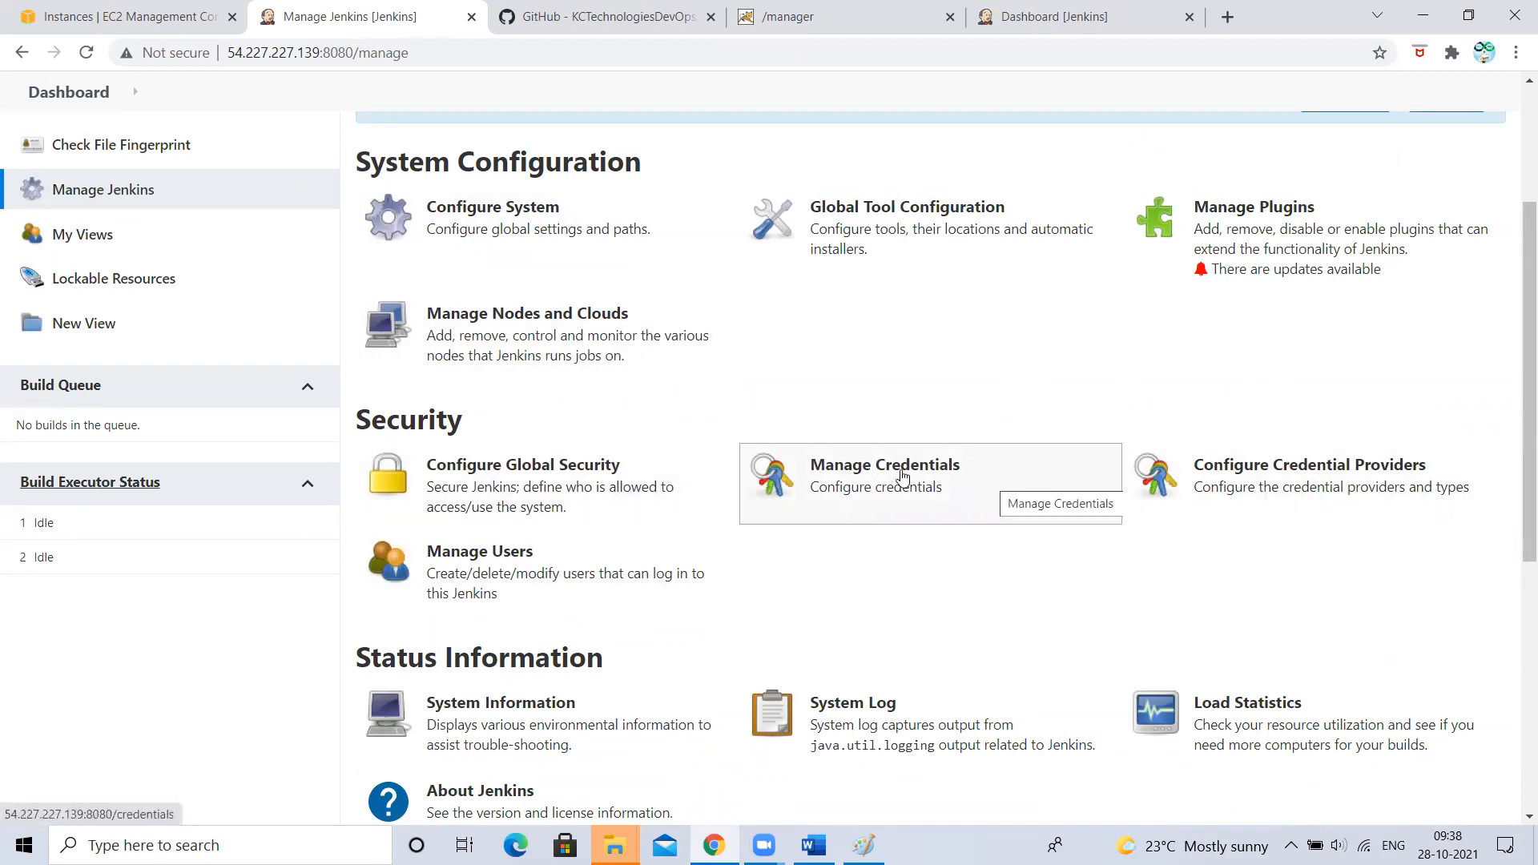
scroll(903, 475, down, 5)
scroll(869, 299, up, 2)
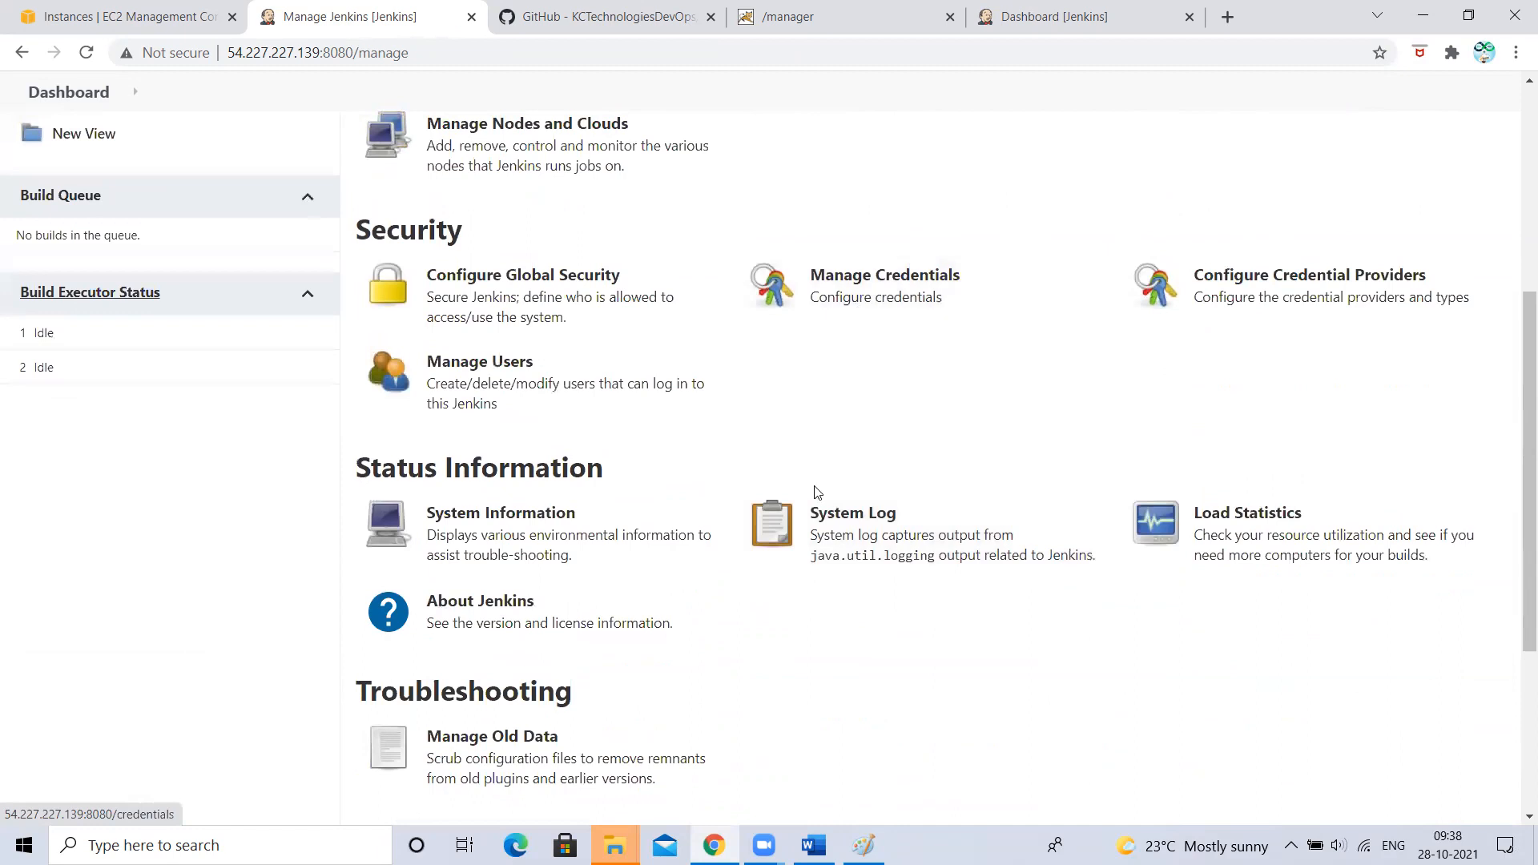
scroll(817, 492, down, 4)
scroll(817, 492, up, 1)
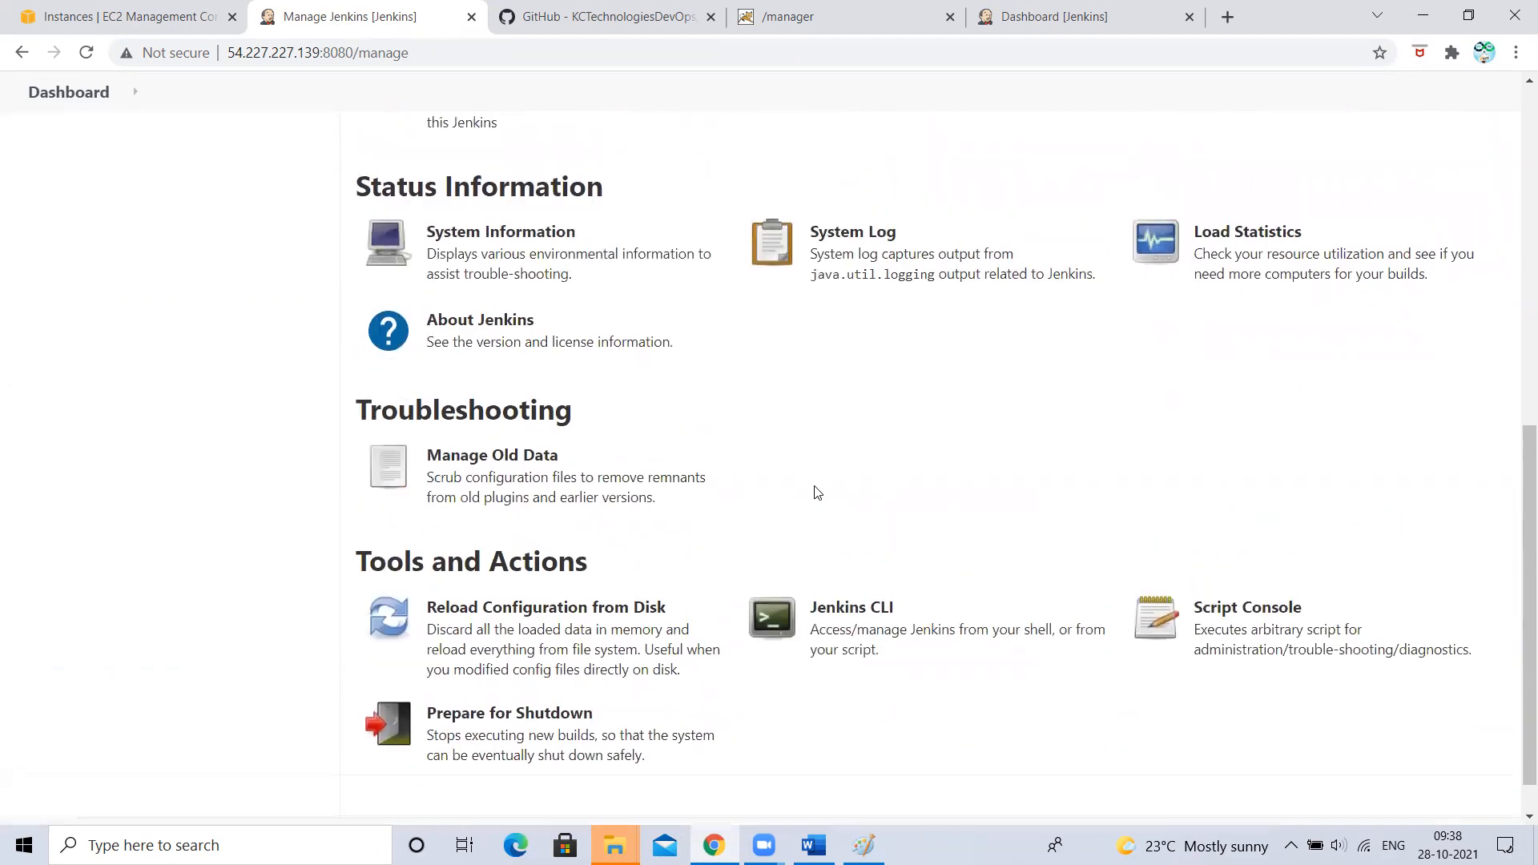
- Open Manage Credentials to review kc-git, tomcat and new-tomcat, then switch back to the Dashboard tab
scroll(961, 665, up, 1)
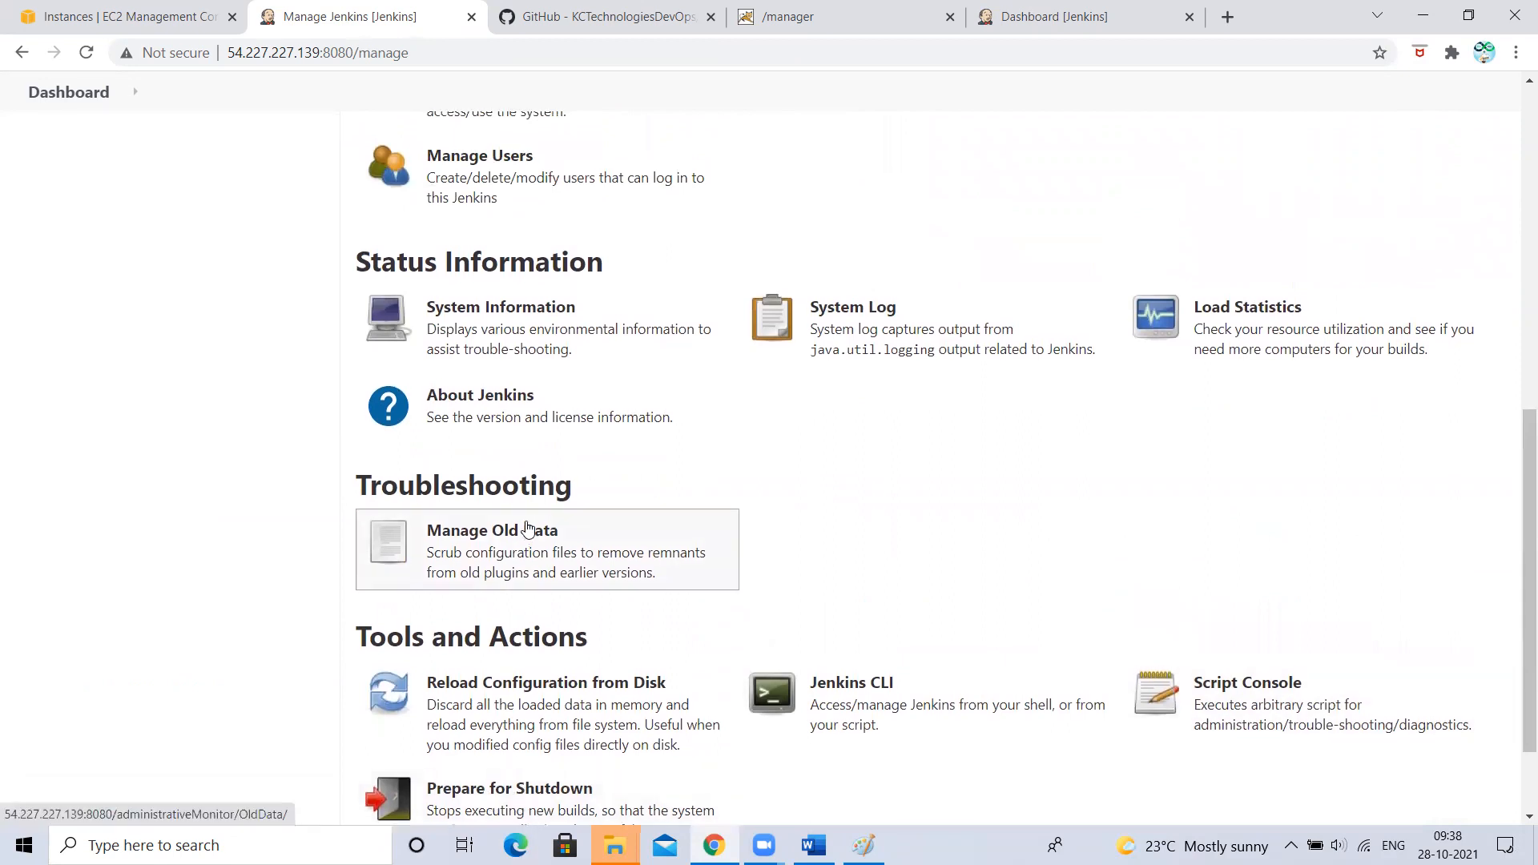
scroll(532, 536, up, 1)
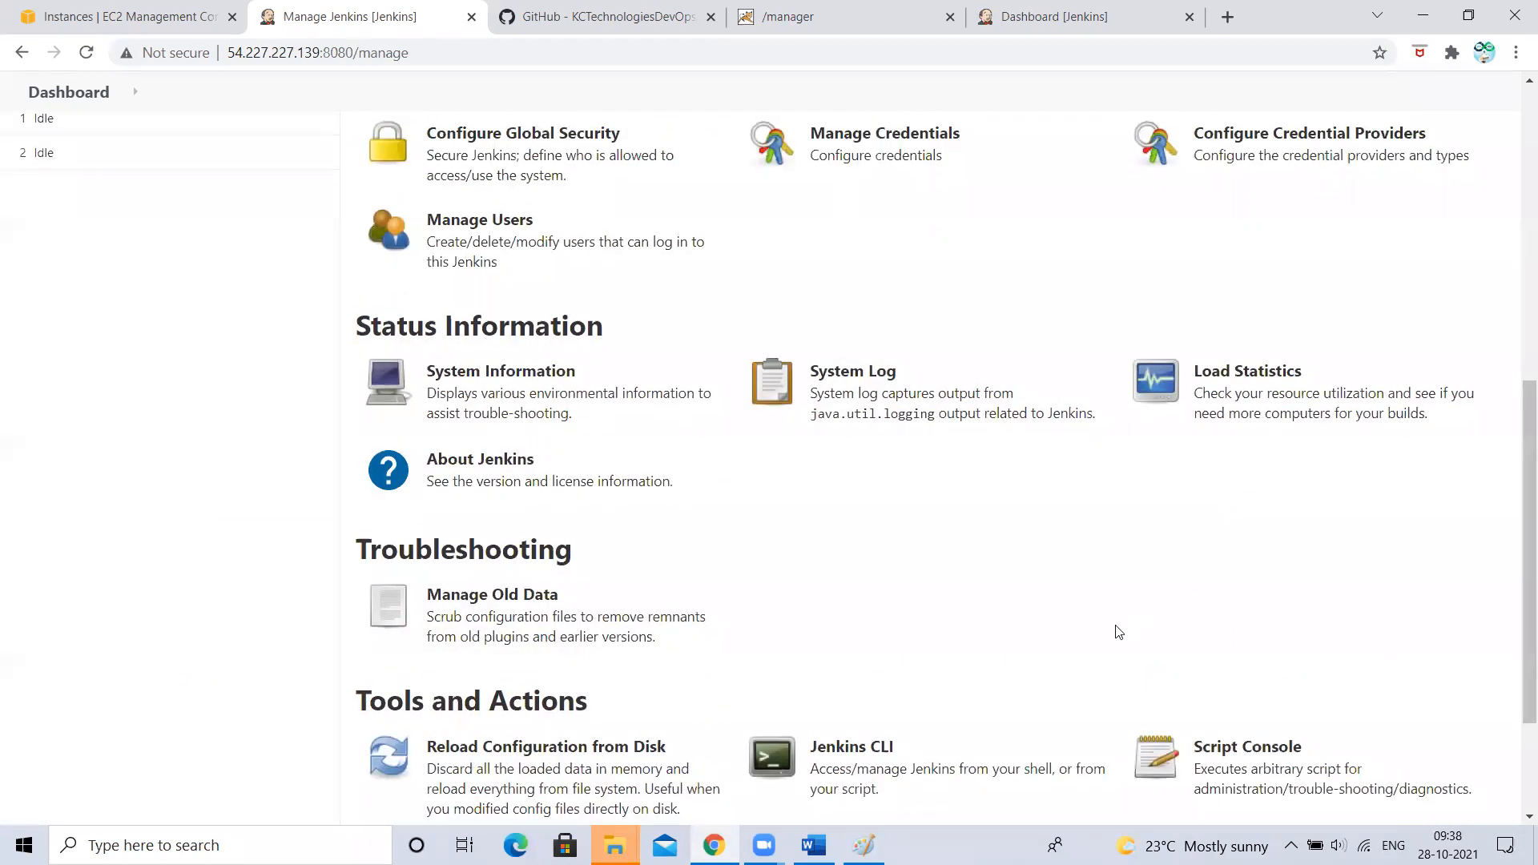
scroll(1115, 630, down, 2)
scroll(1118, 634, up, 9)
scroll(566, 628, down, 2)
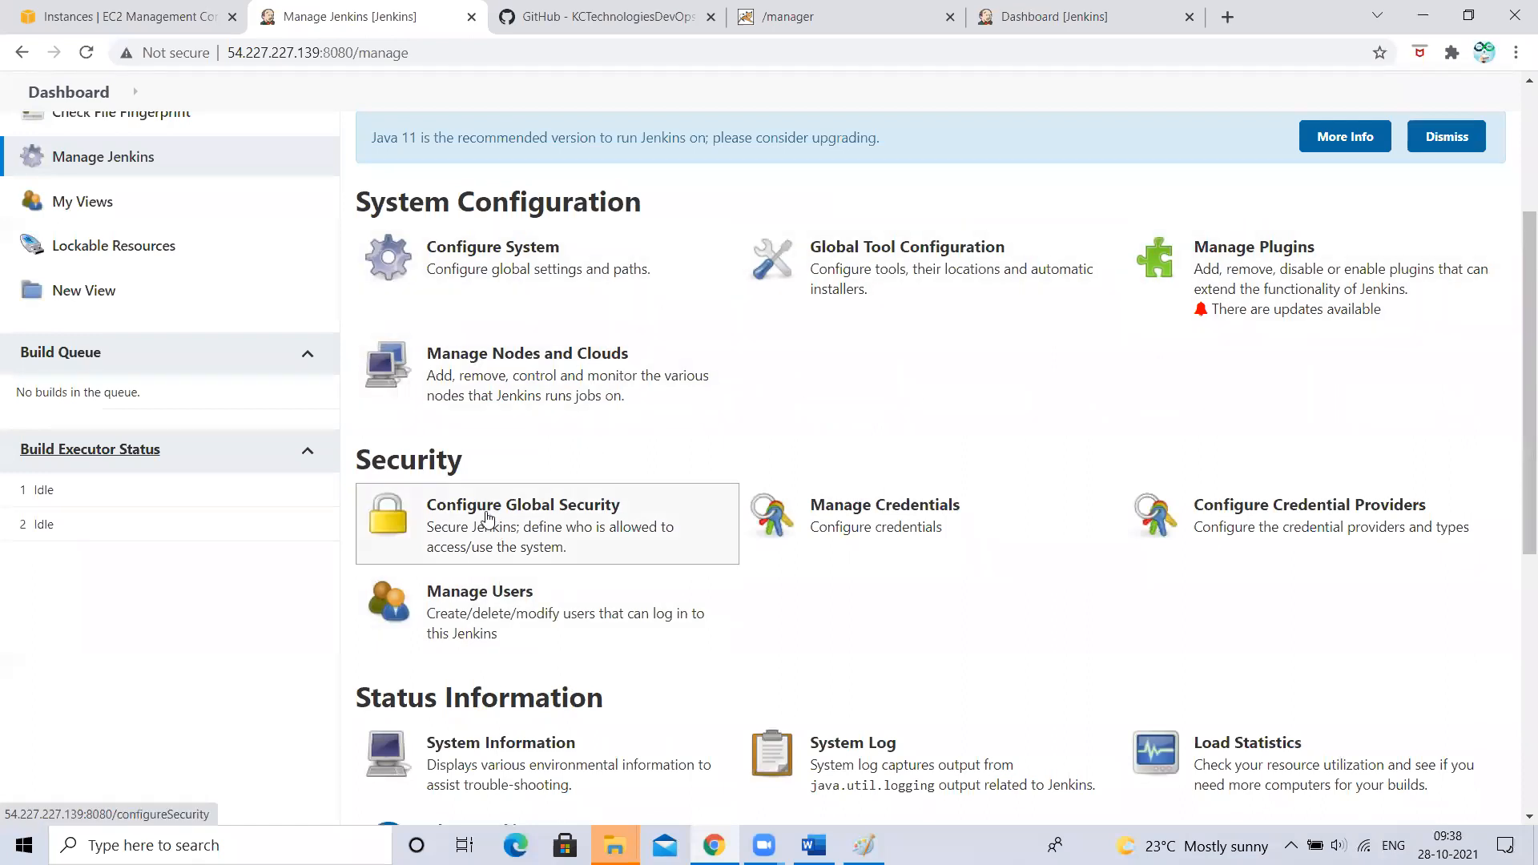
scroll(797, 522, down, 5)
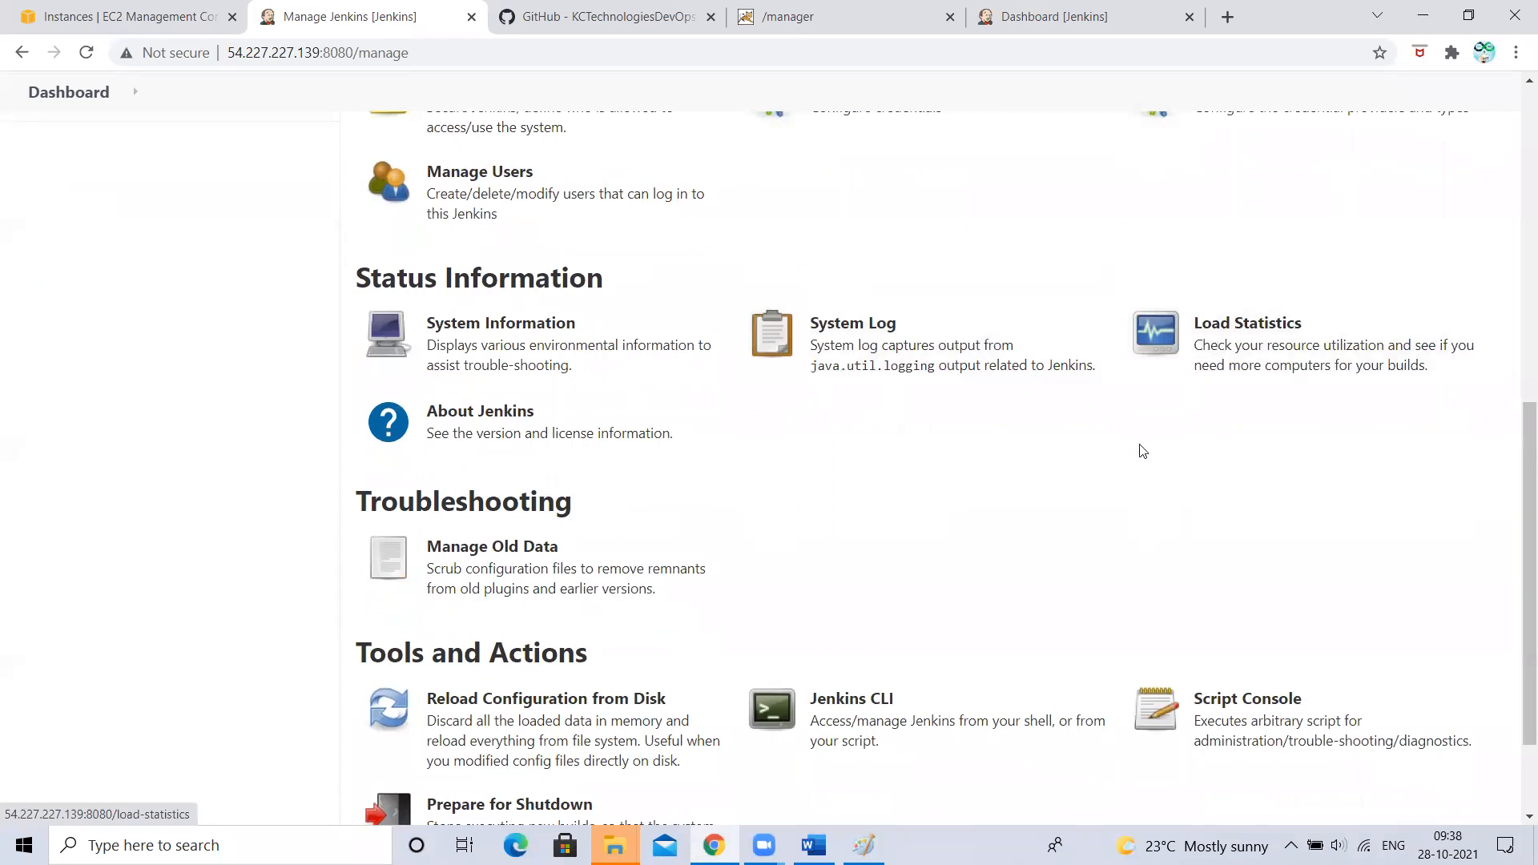
scroll(1140, 447, down, 2)
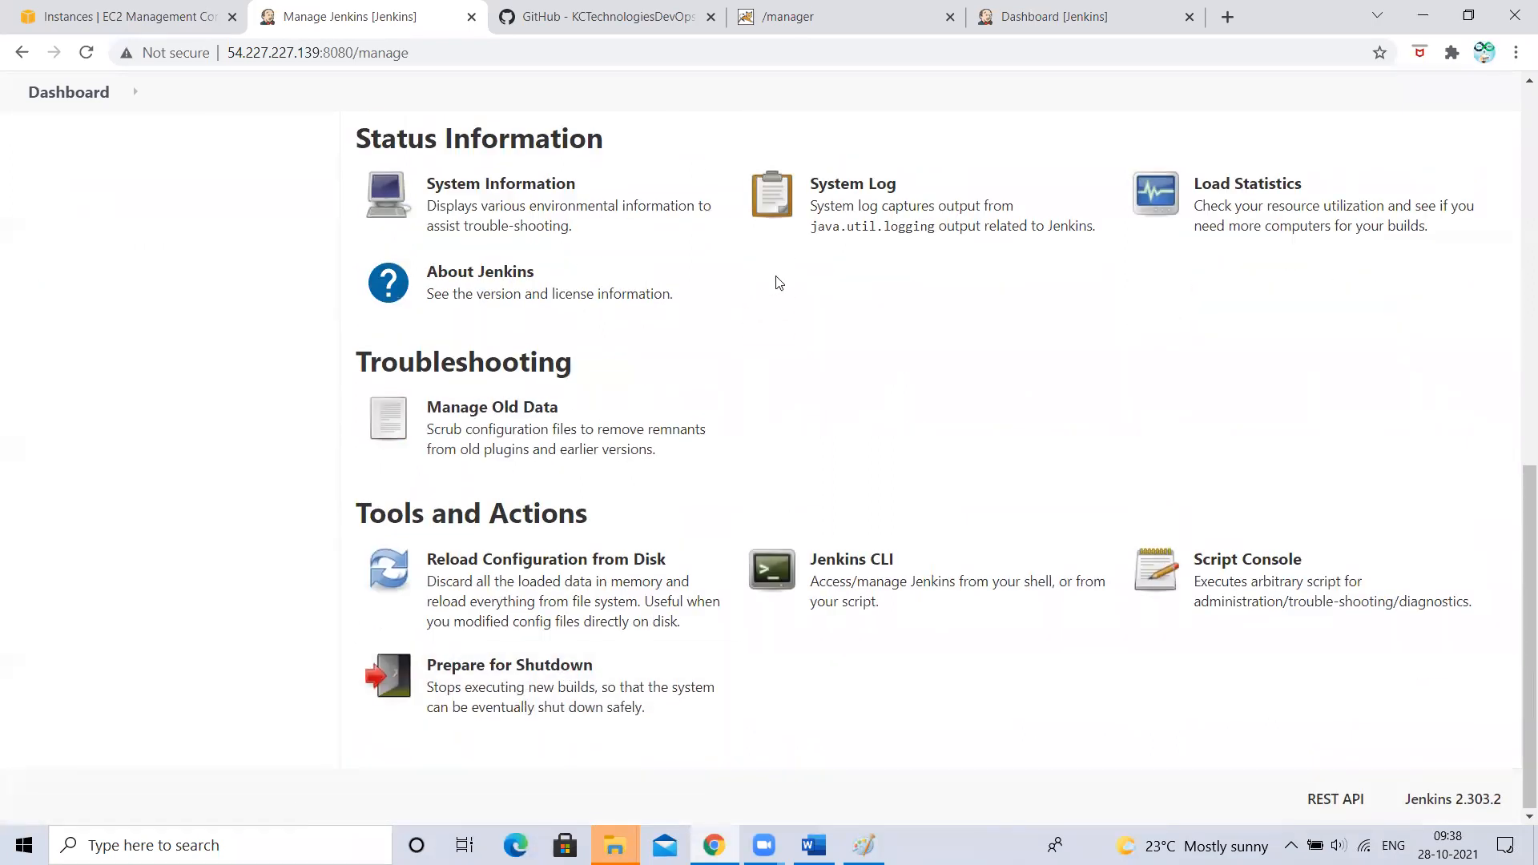
scroll(776, 283, up, 5)
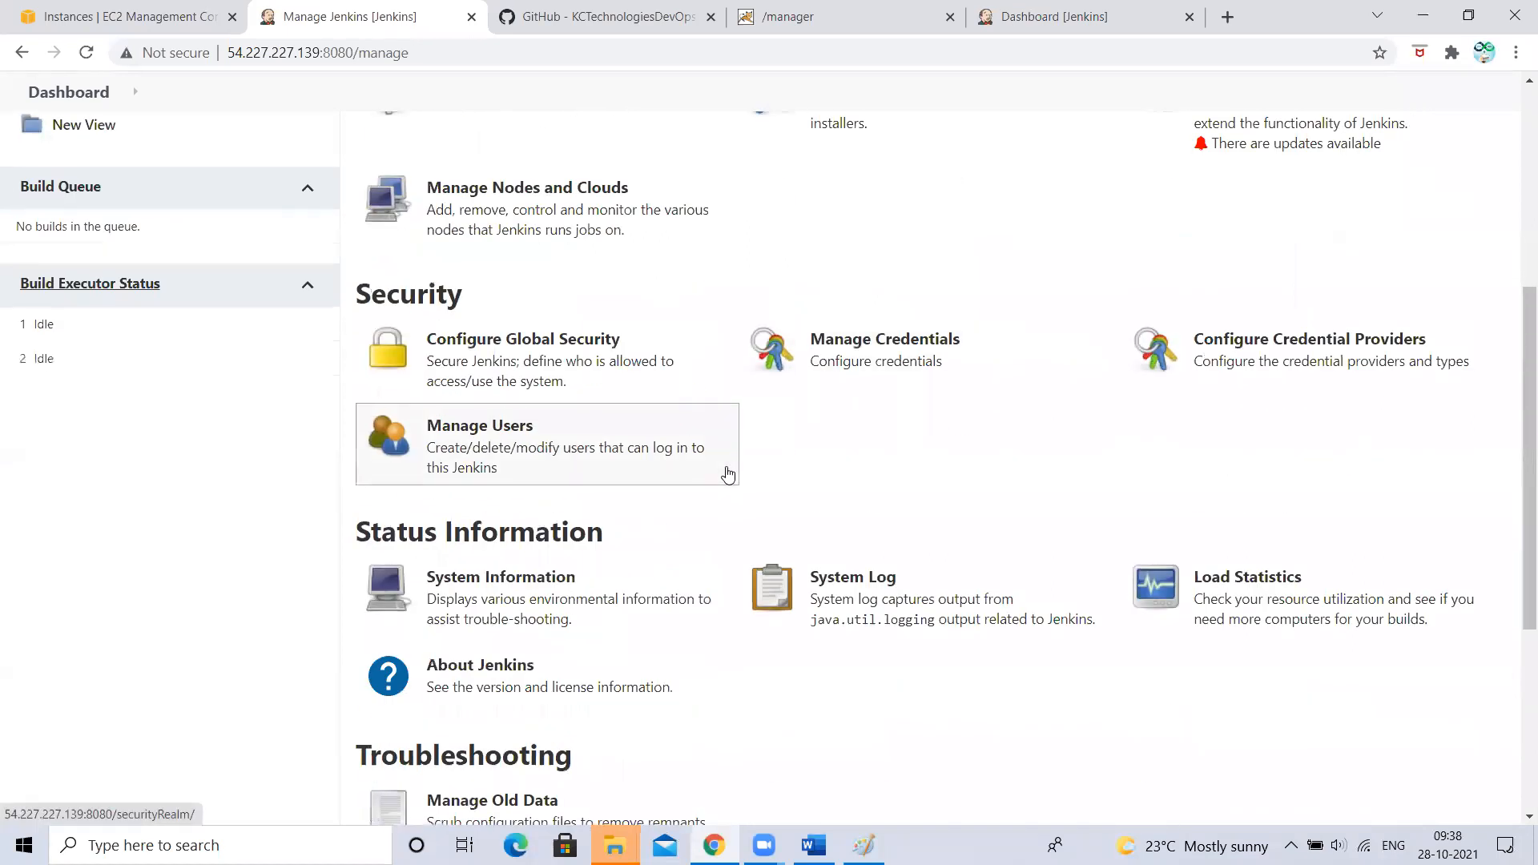
scroll(726, 476, up, 1)
scroll(972, 405, up, 2)
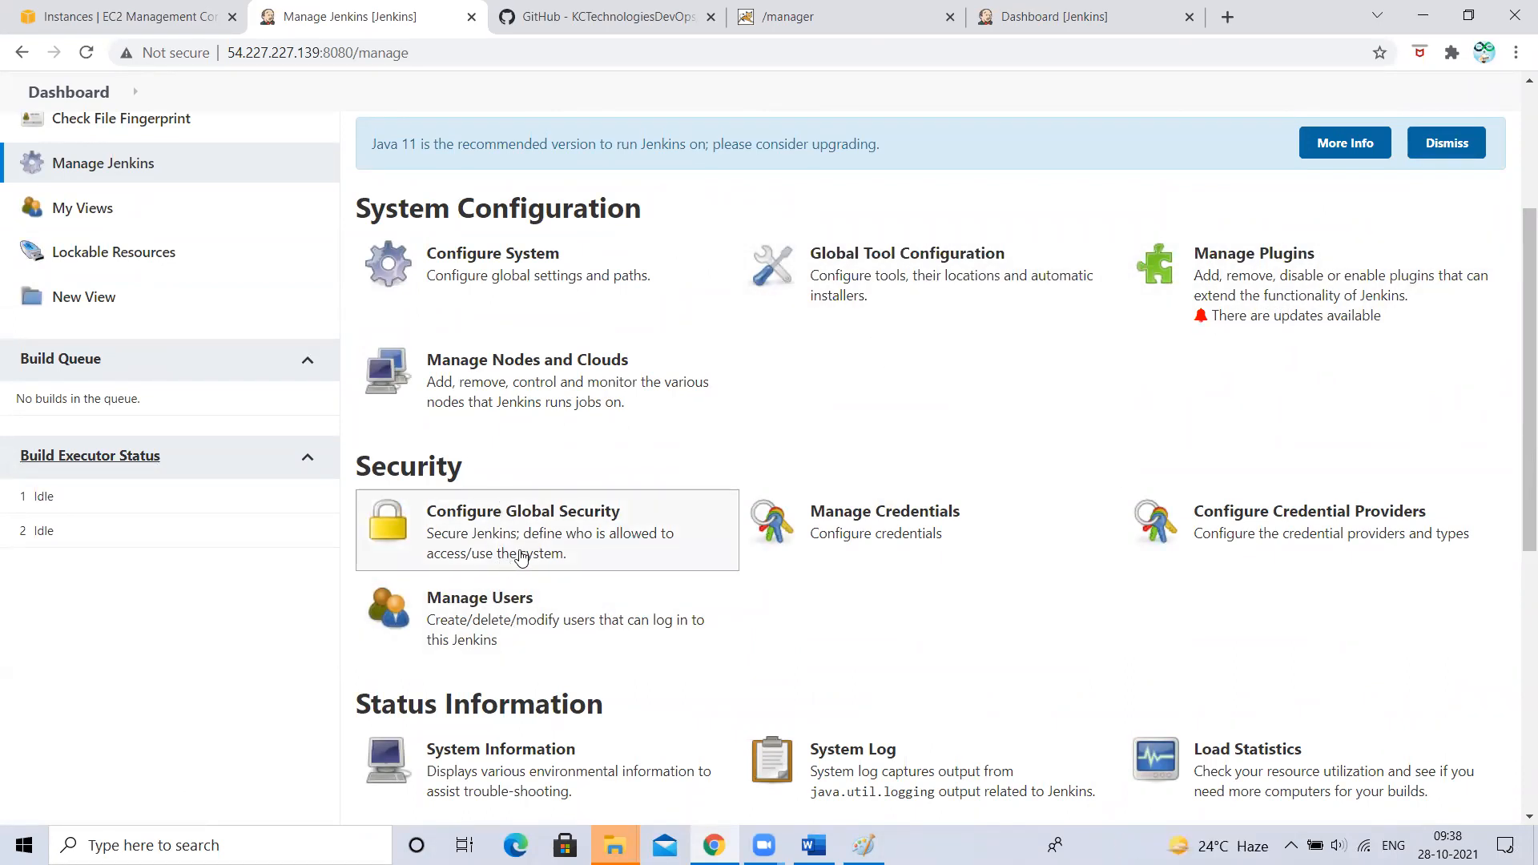
click(843, 524)
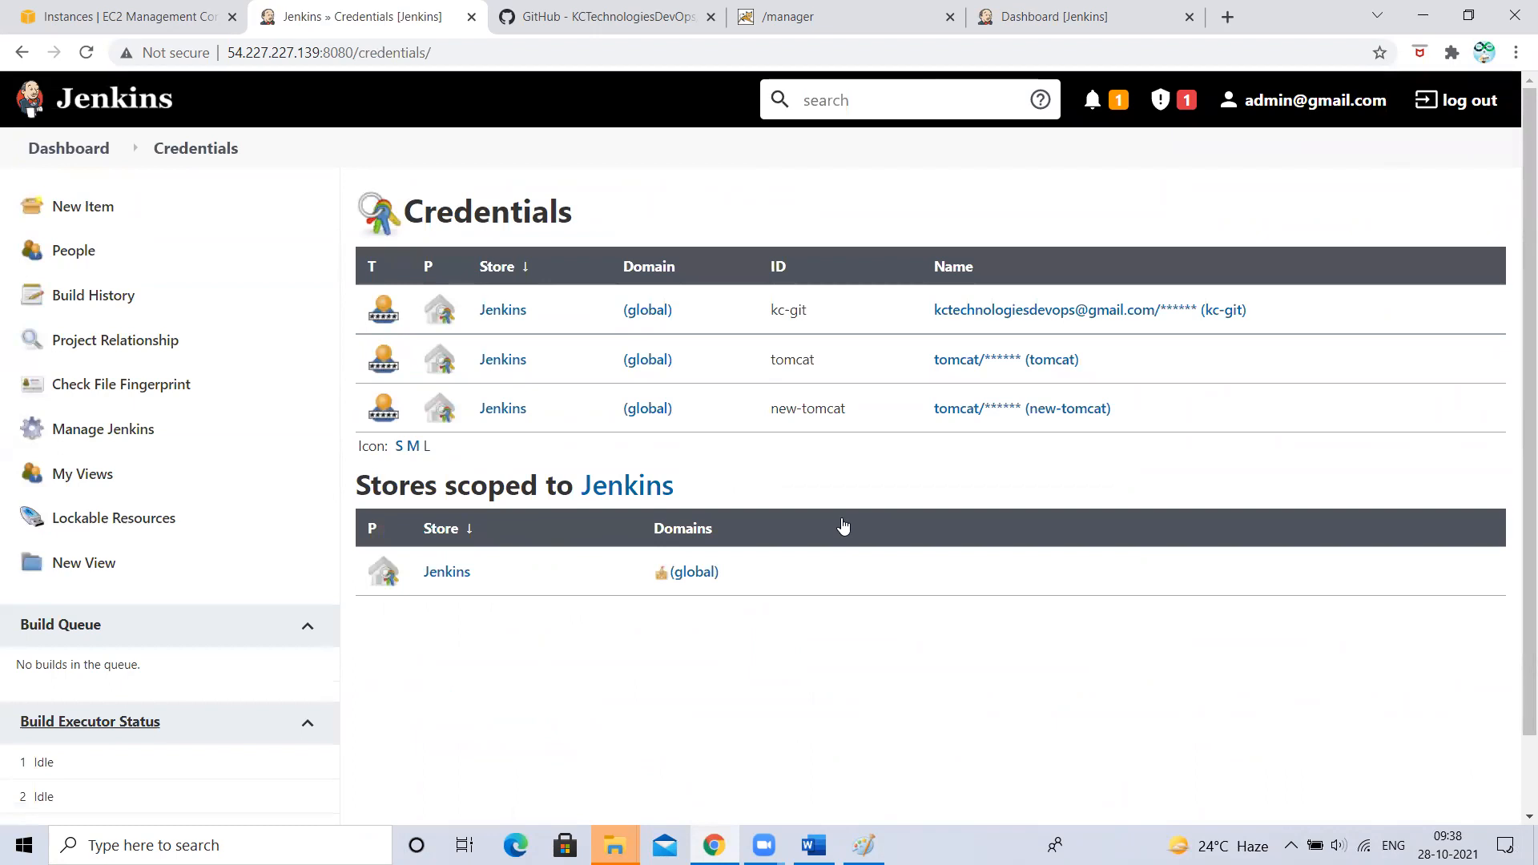
click(1030, 16)
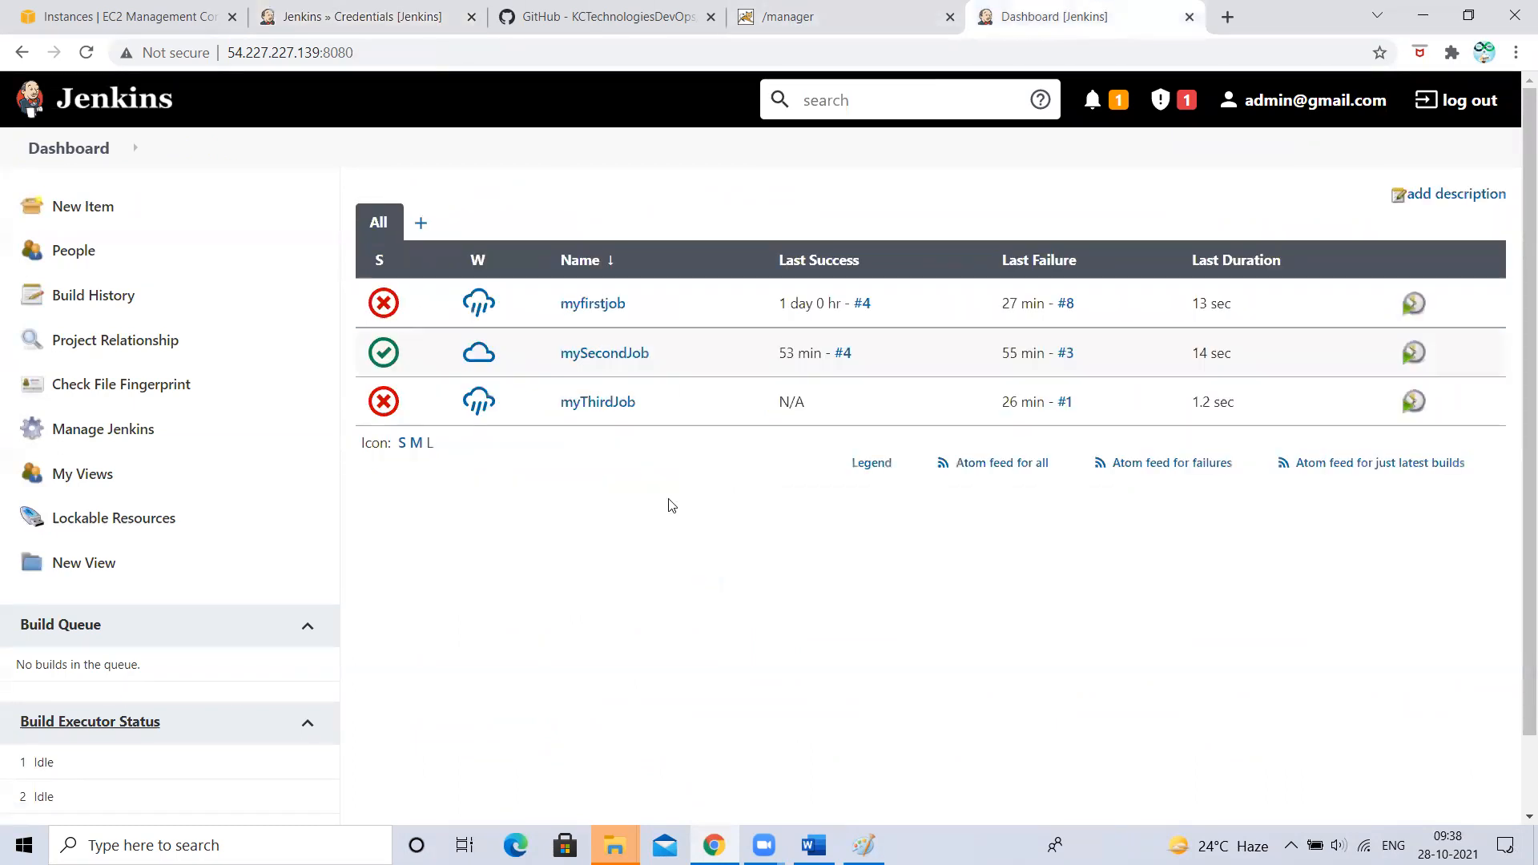
- Open mySecondJob's configuration and scroll to its Post-build Actions
click(613, 359)
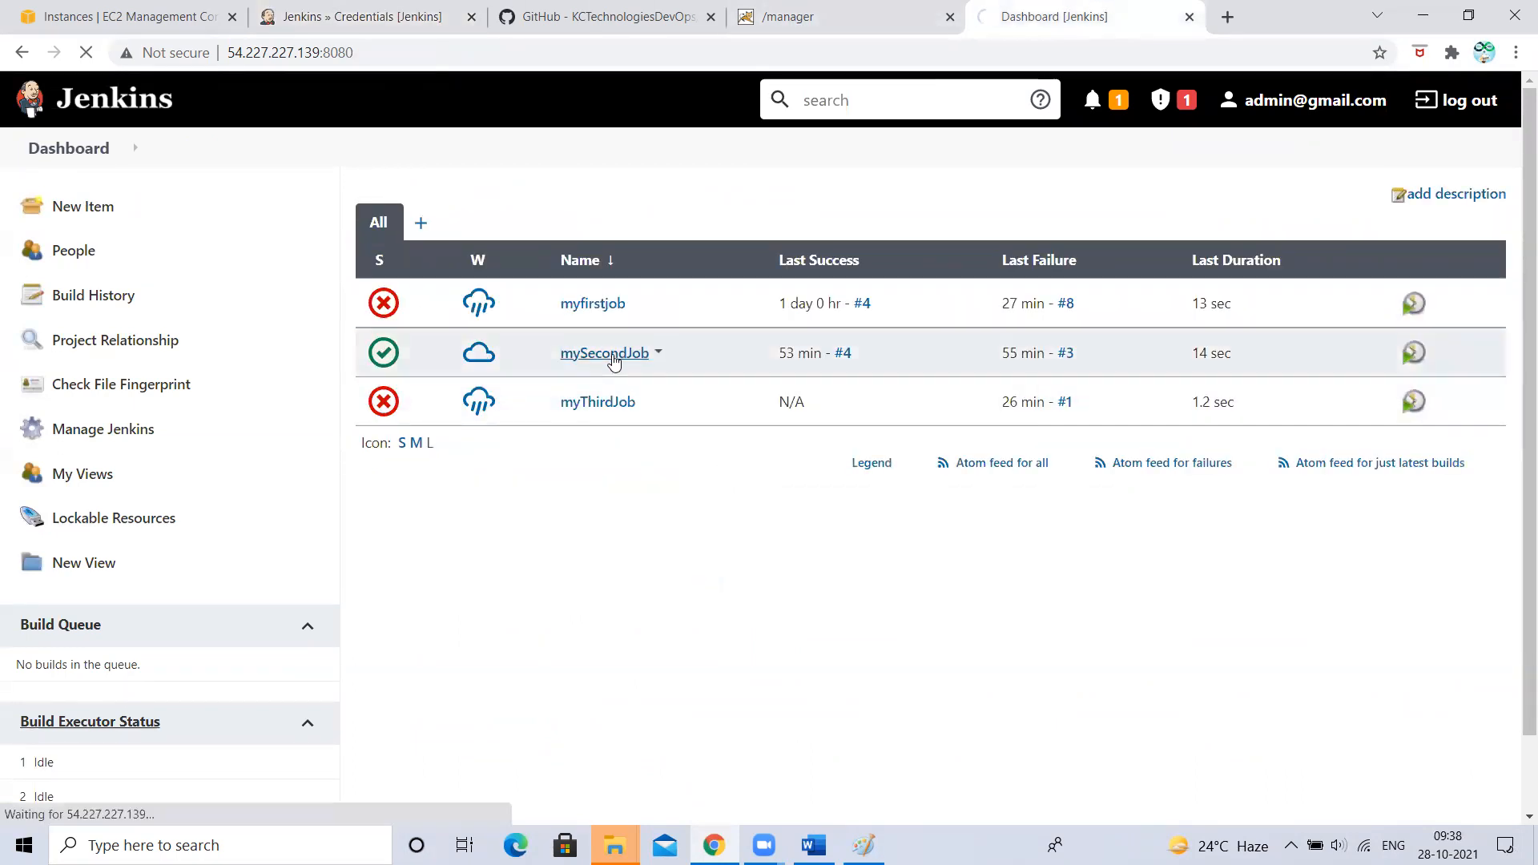
scroll(227, 467, down, 2)
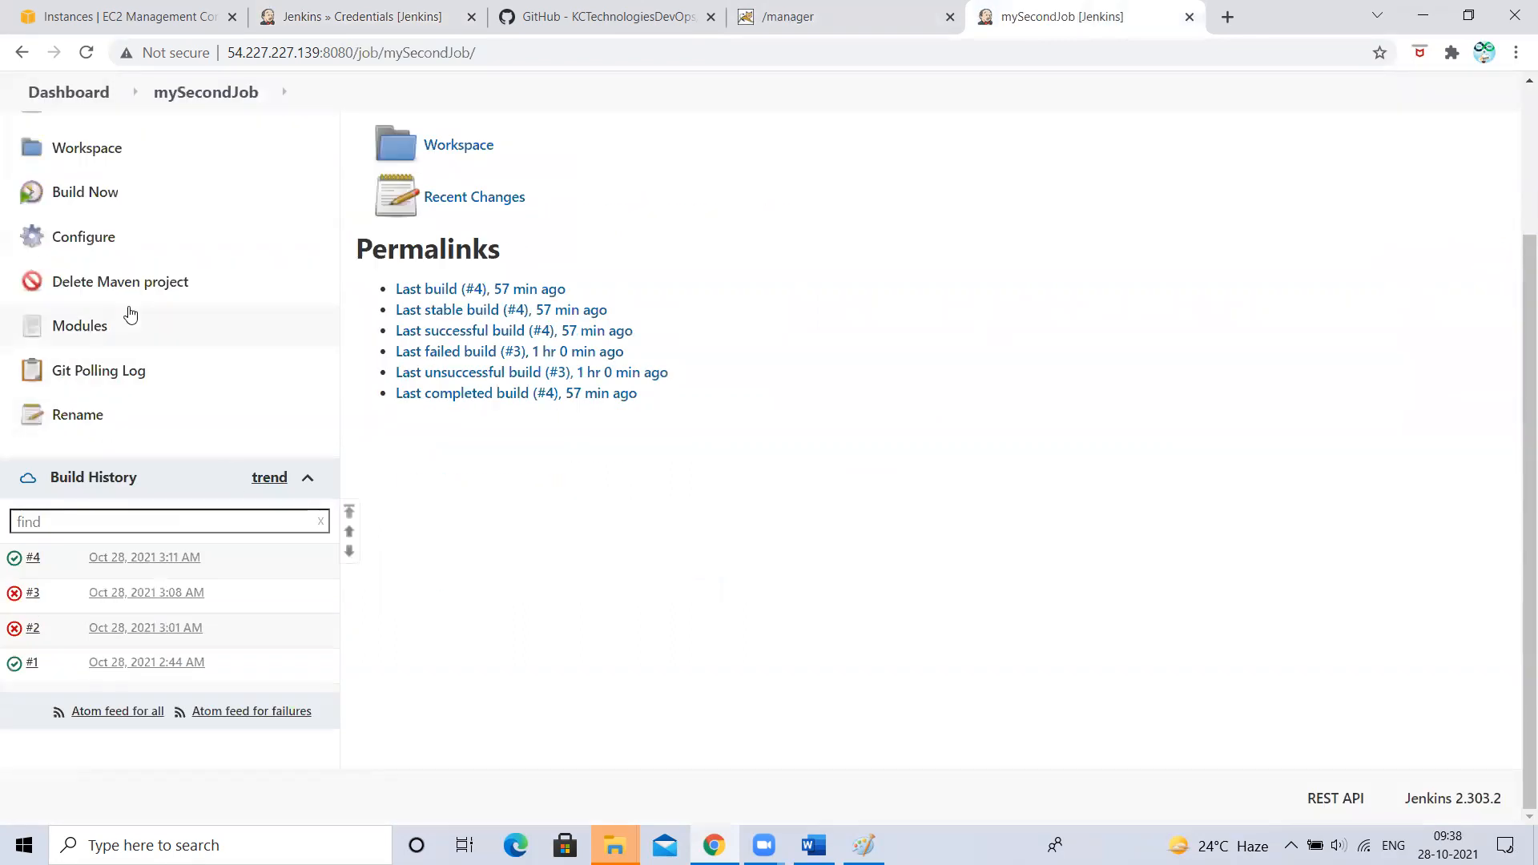
right_click(71, 245)
click(32, 234)
click(32, 234)
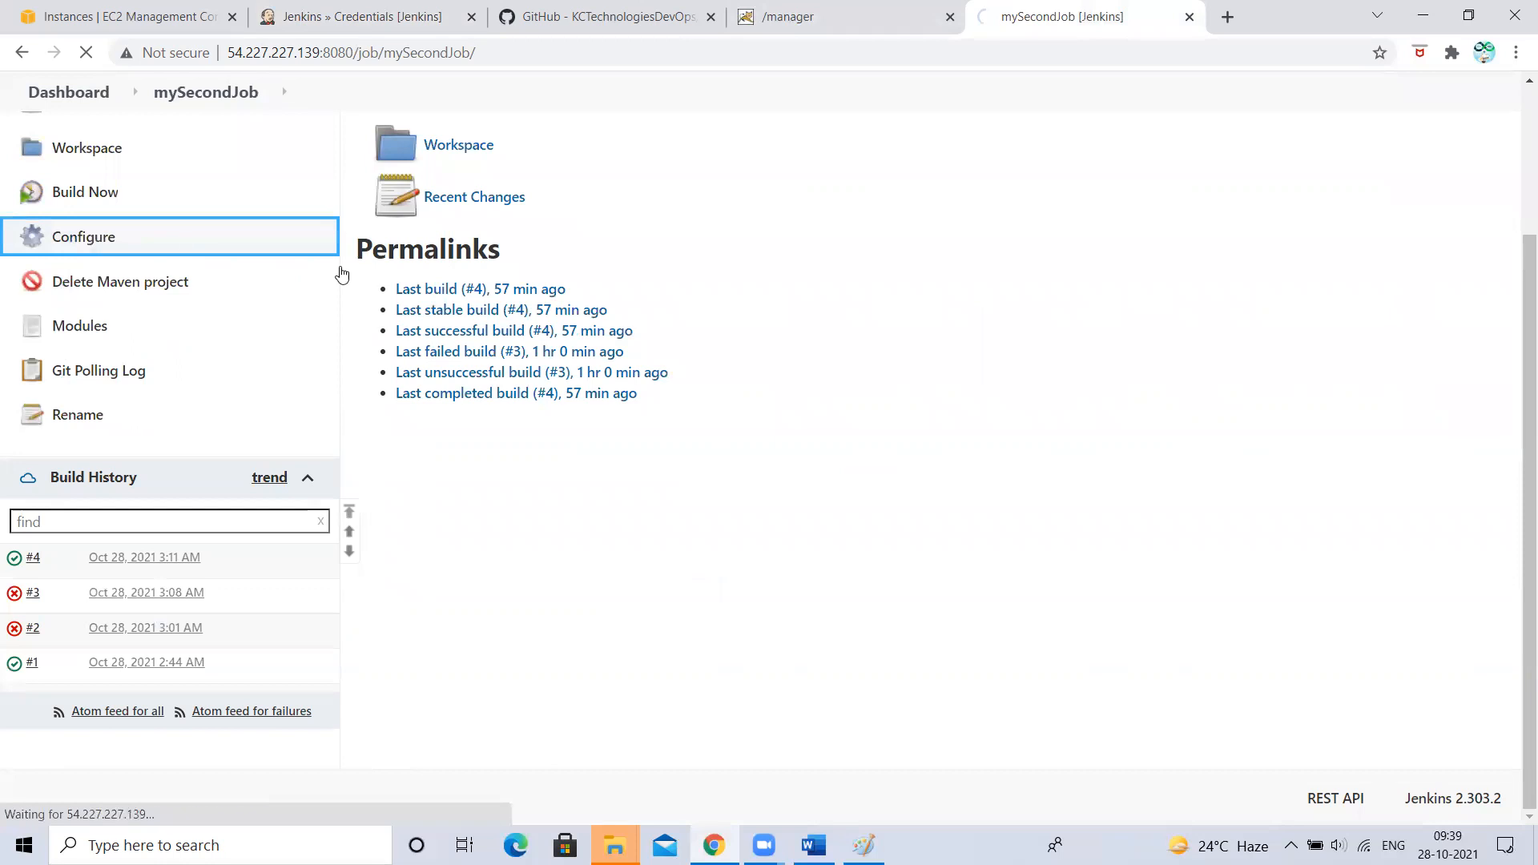
scroll(748, 574, down, 15)
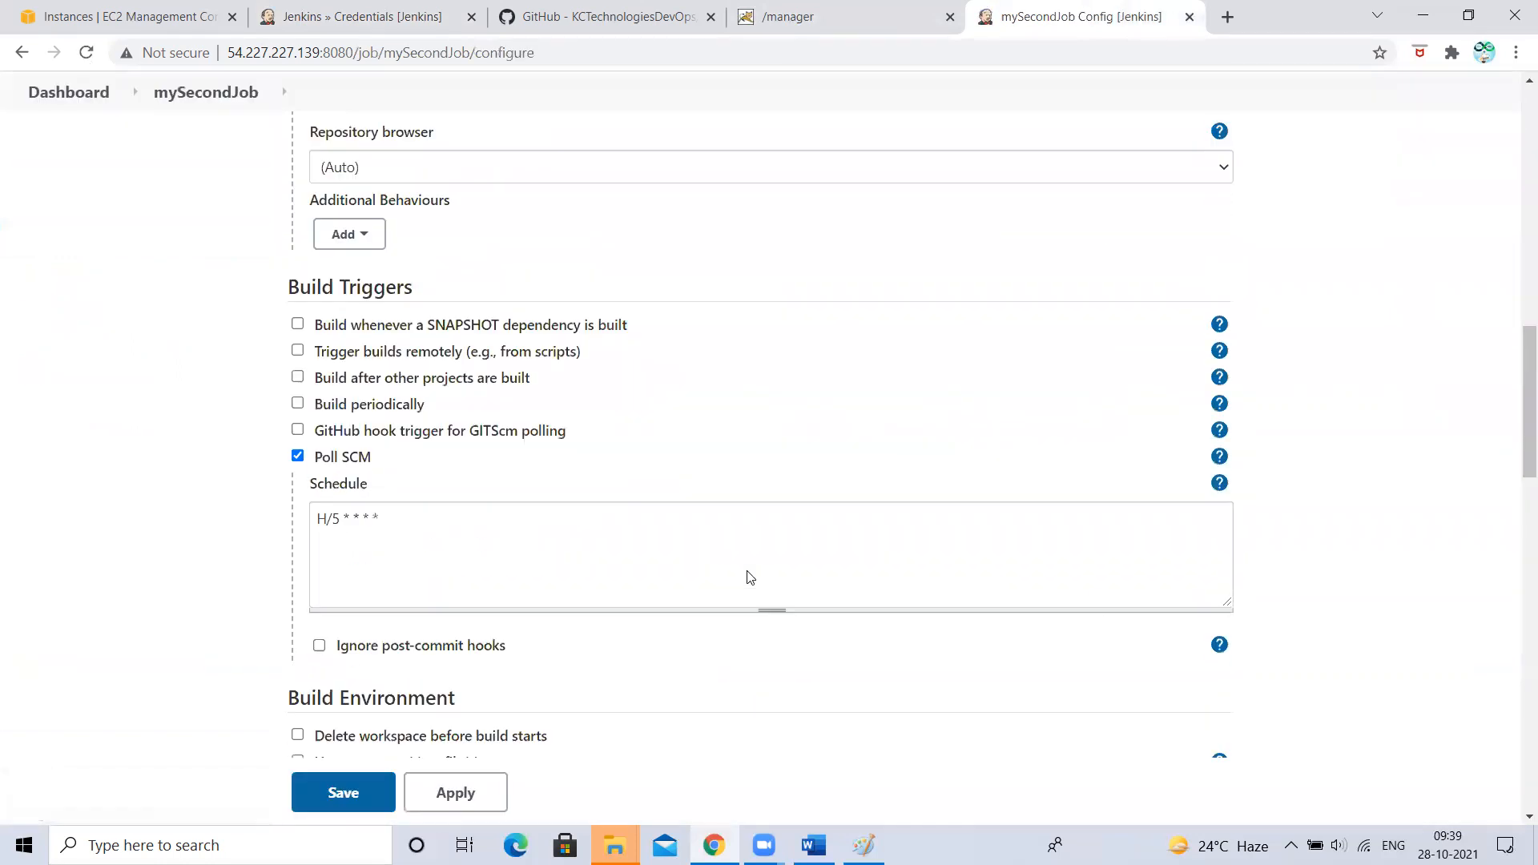
scroll(749, 573, down, 12)
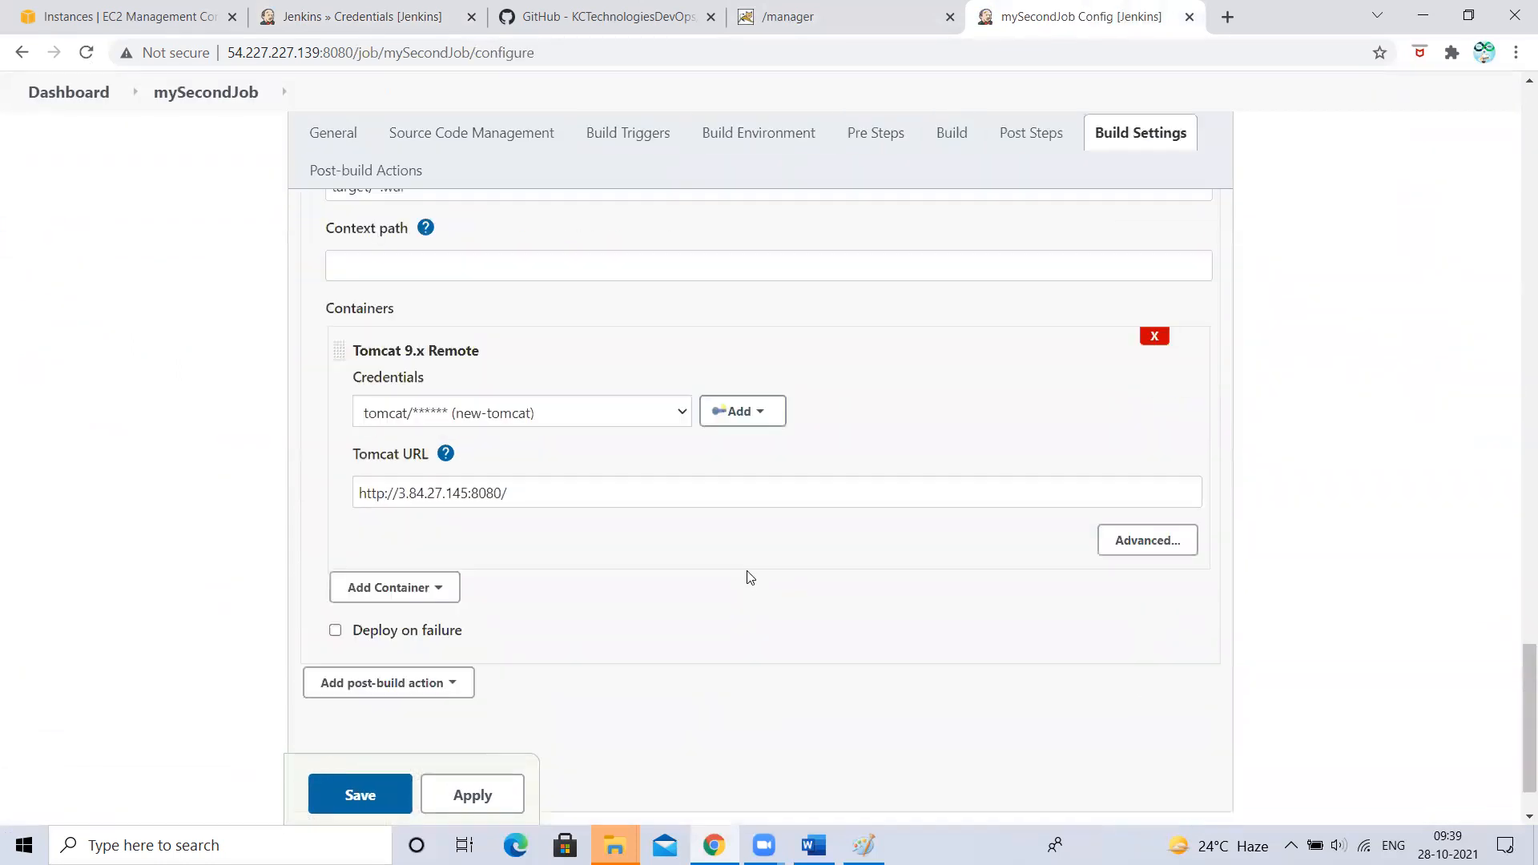
- Start adding a Jenkins credential for the Tomcat 9.x Remote container, then switch to the Credentials tab
click(757, 328)
click(757, 363)
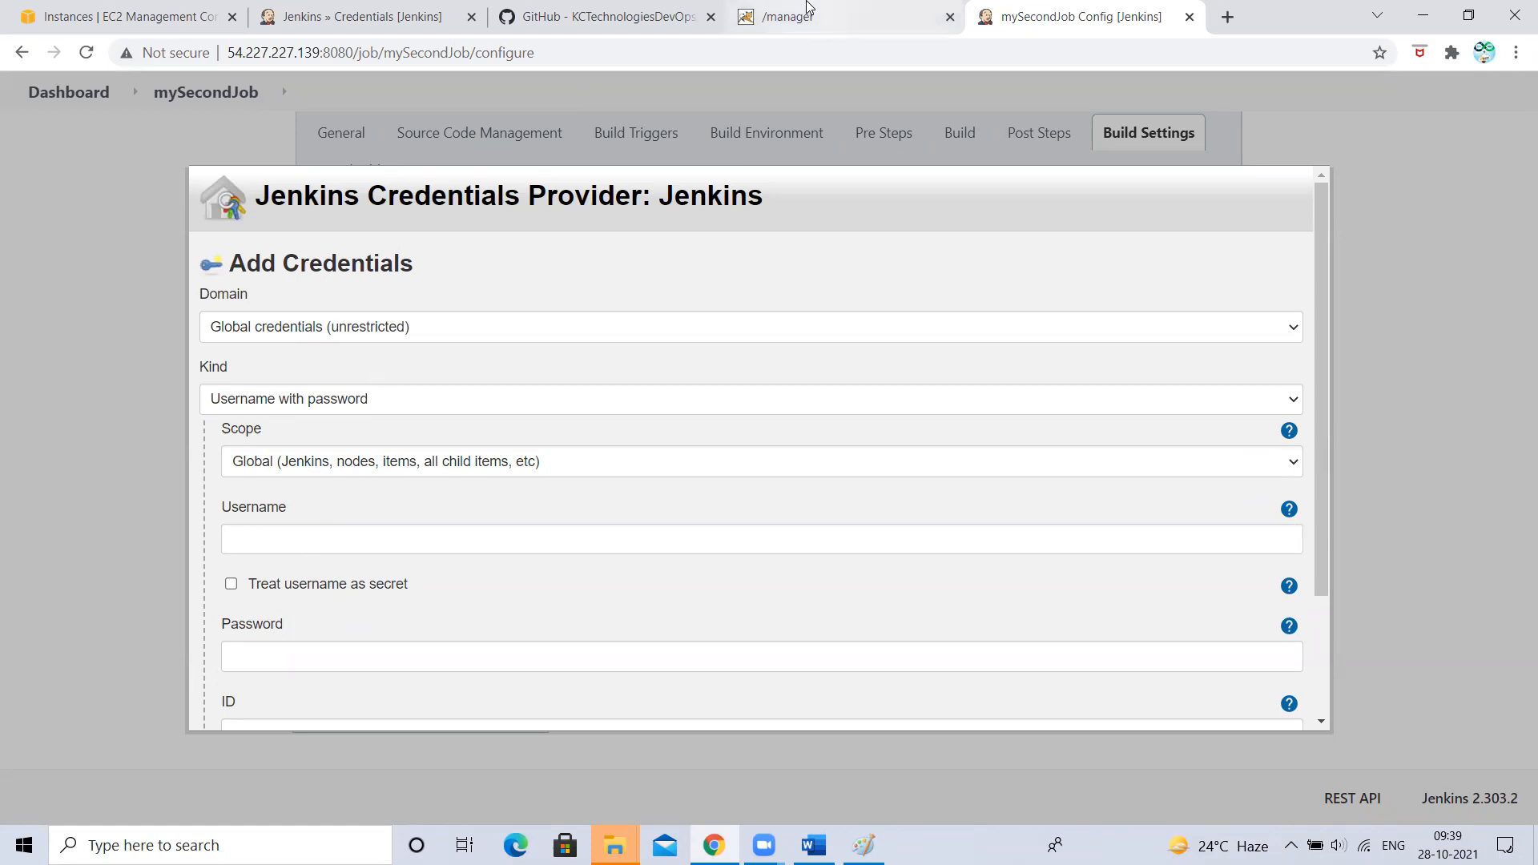
click(282, 8)
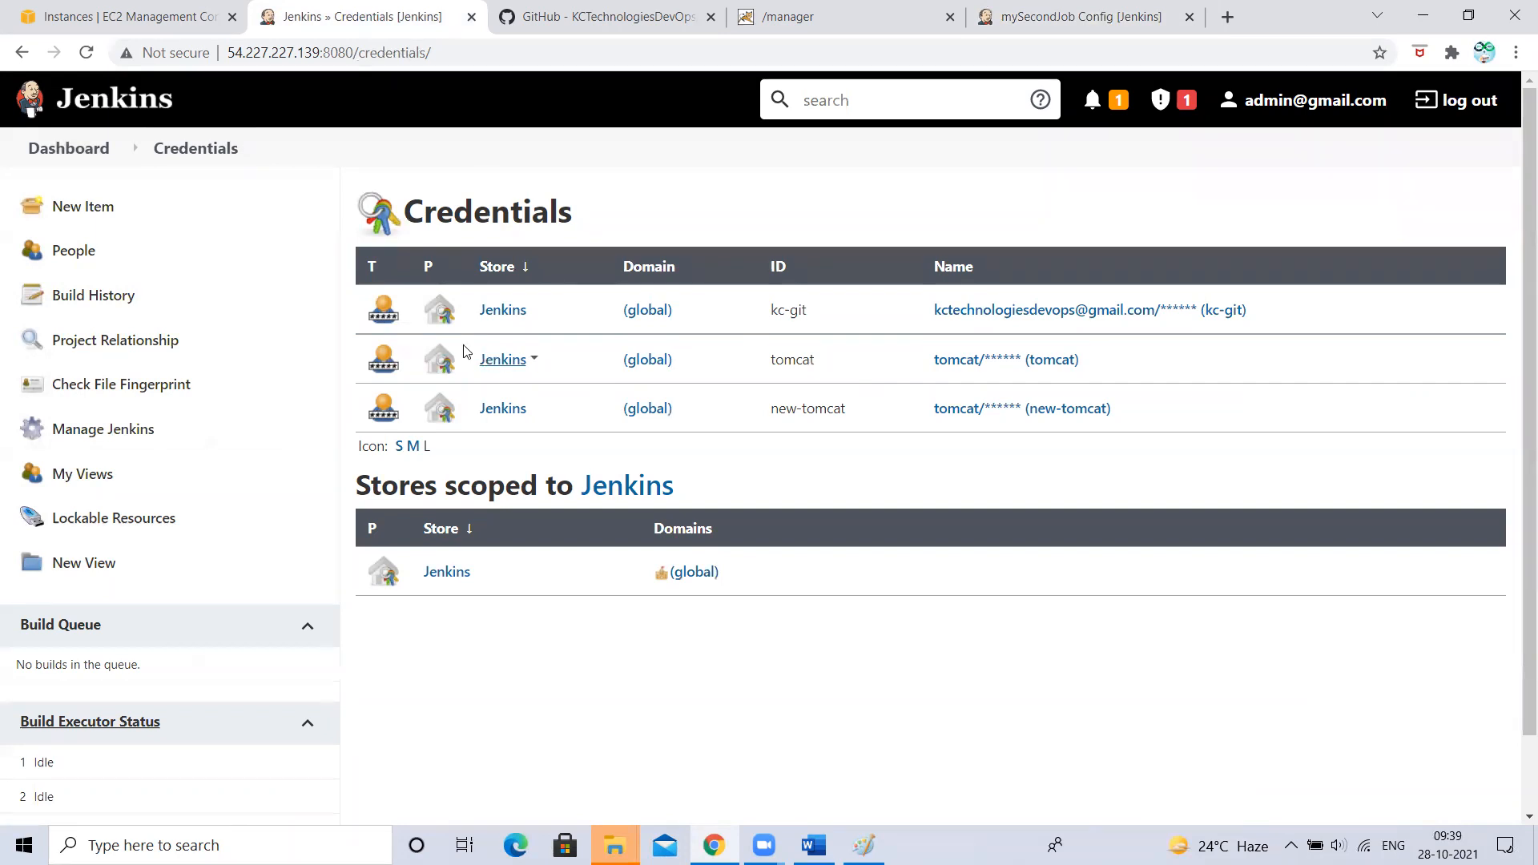
- Open the dropdown beside the tomcat credential's name
click(1088, 362)
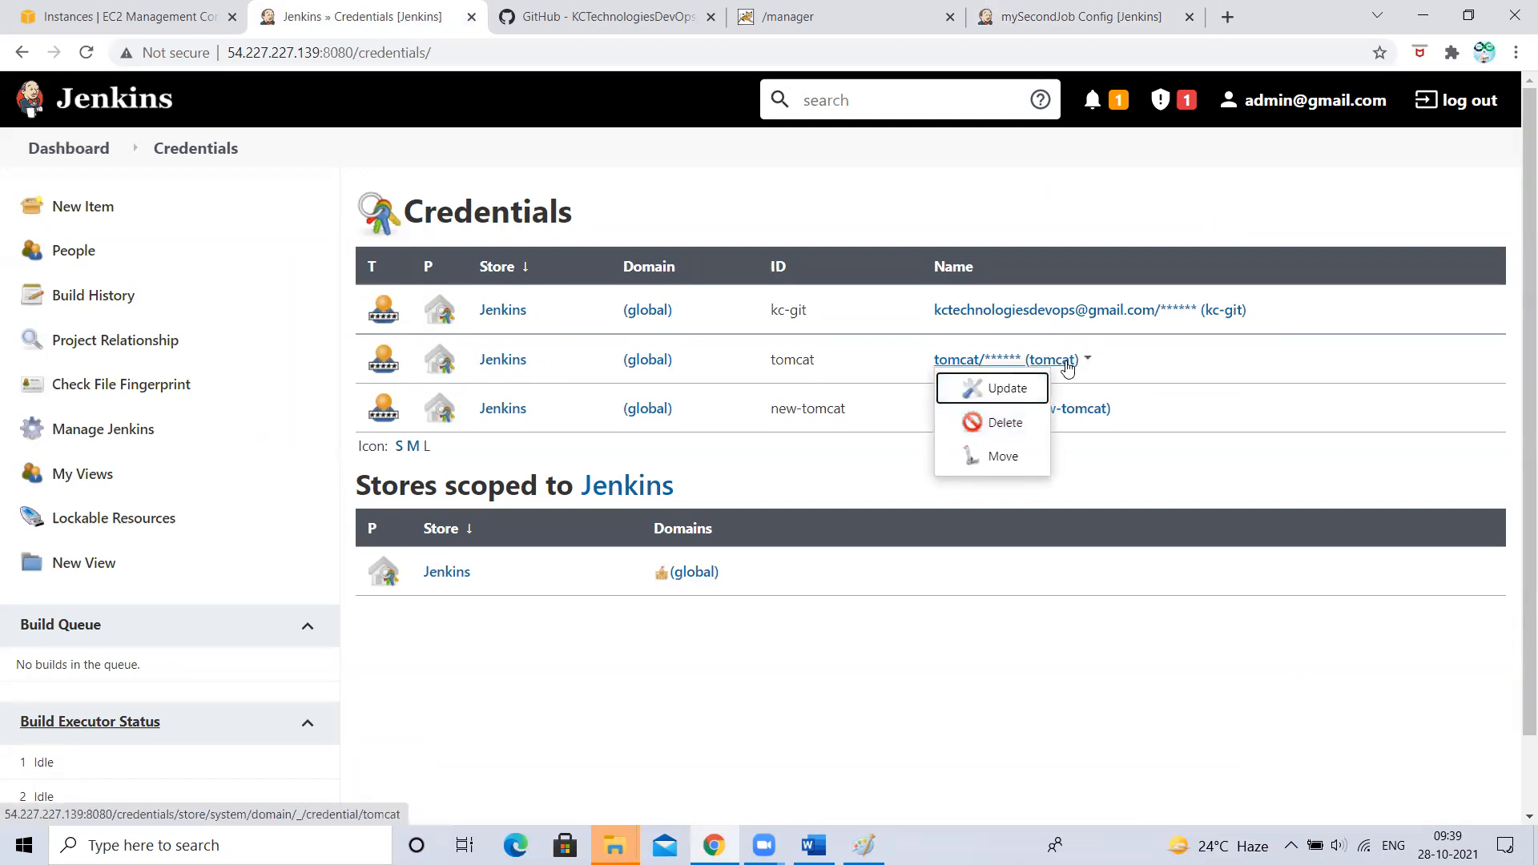
- Delete the tomcat credential and confirm with Yes
right_click(1018, 427)
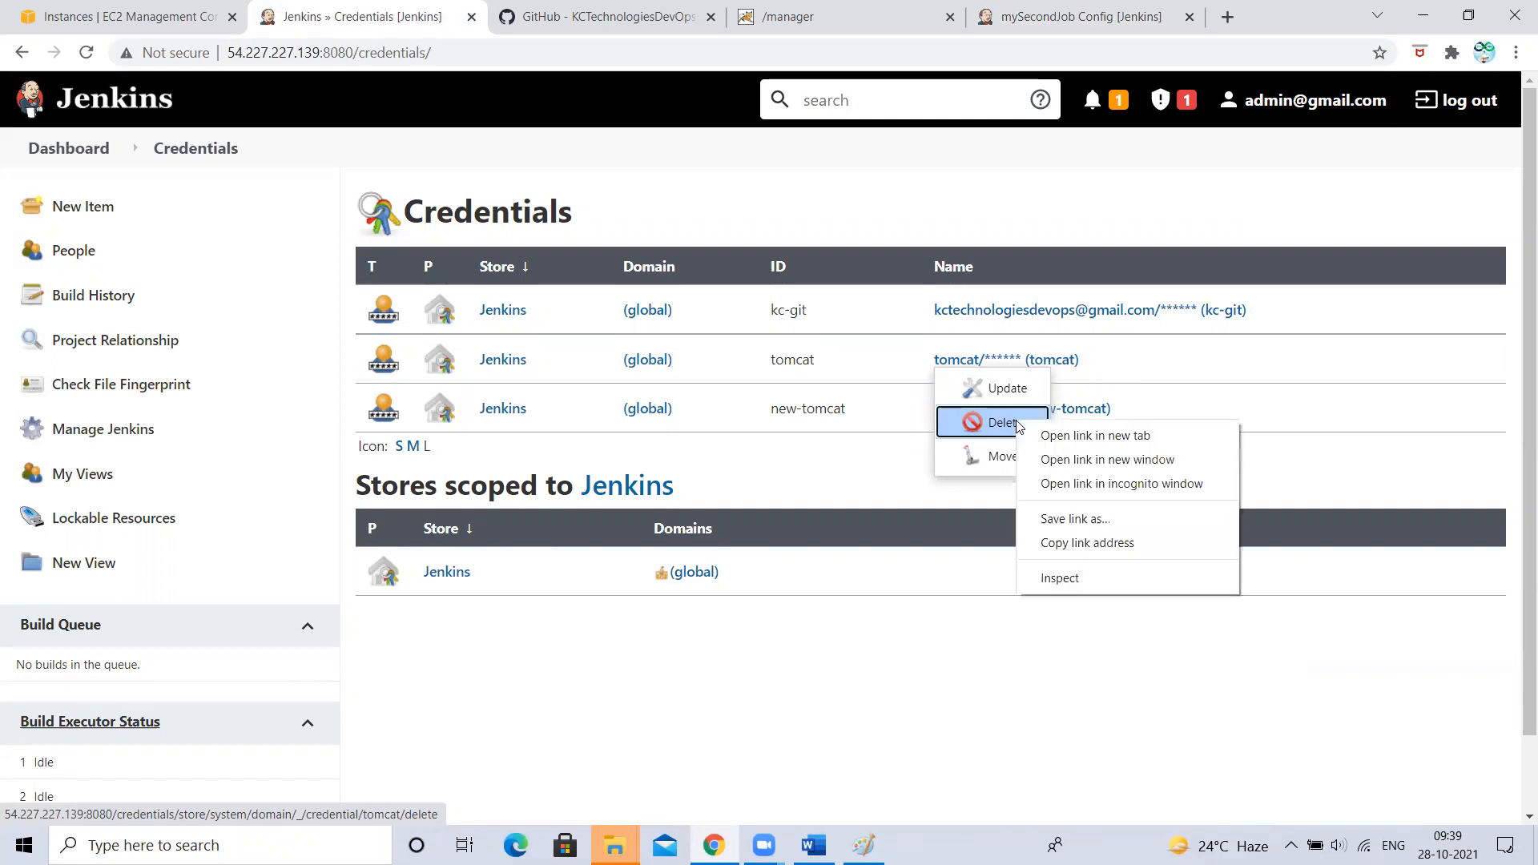
click(968, 431)
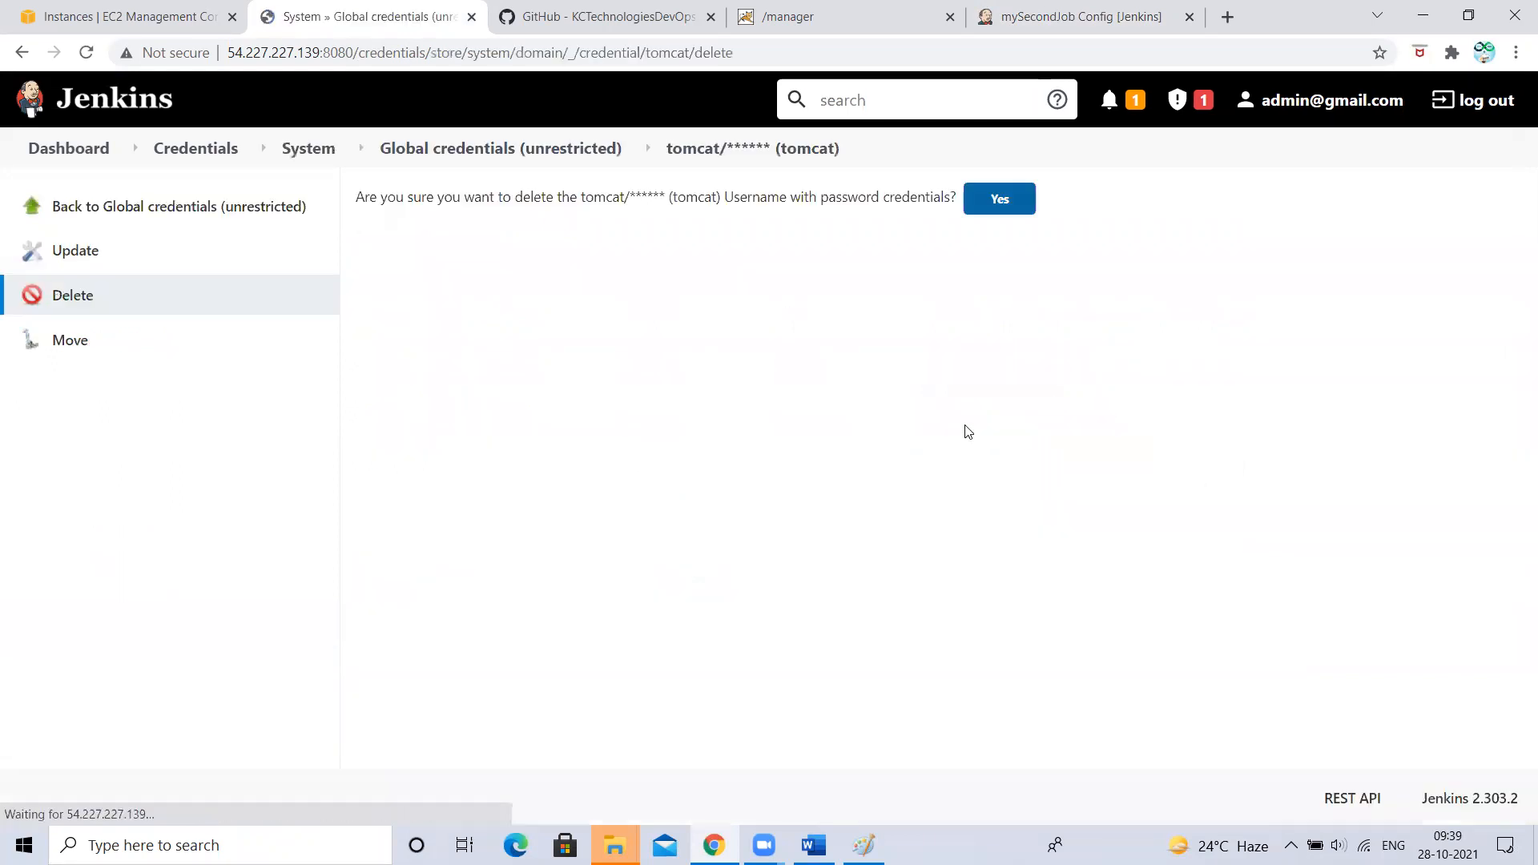
click(999, 198)
click(999, 198)
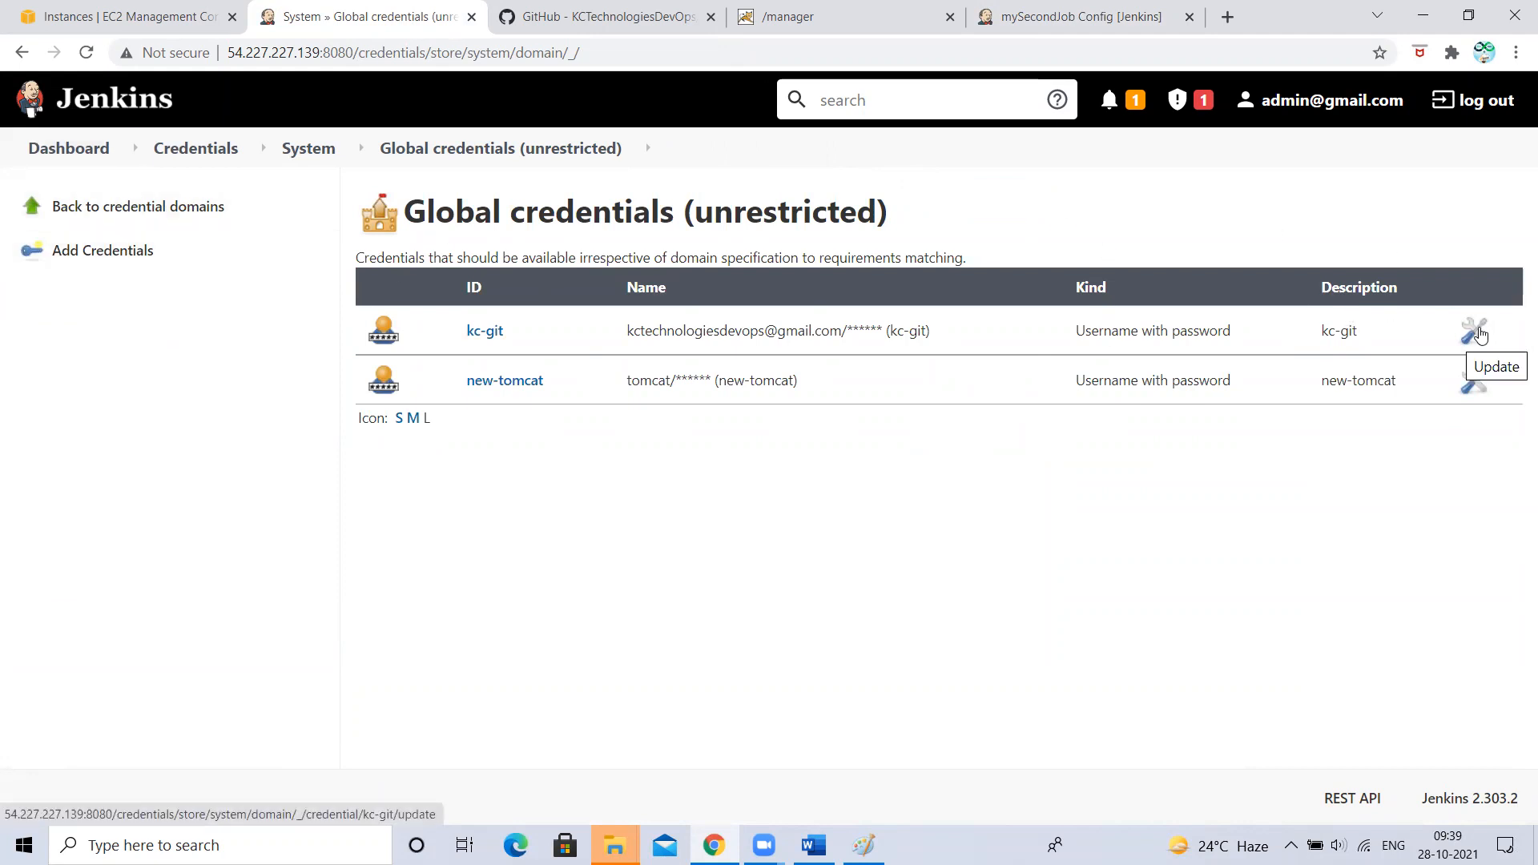
- Open the kc-git credential's update page from the Credentials list
click(195, 150)
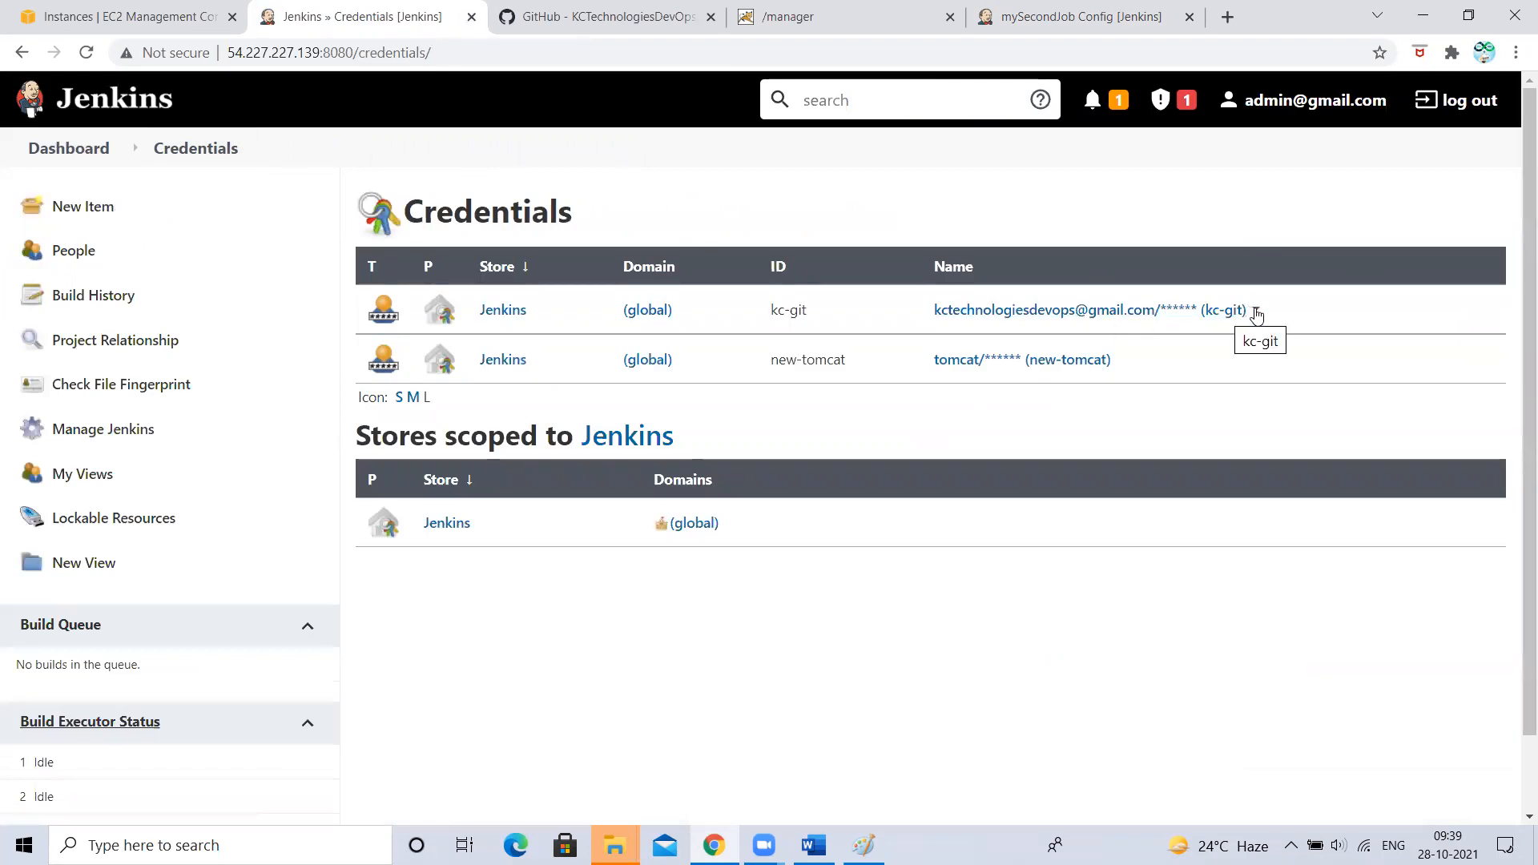
click(1256, 315)
click(971, 340)
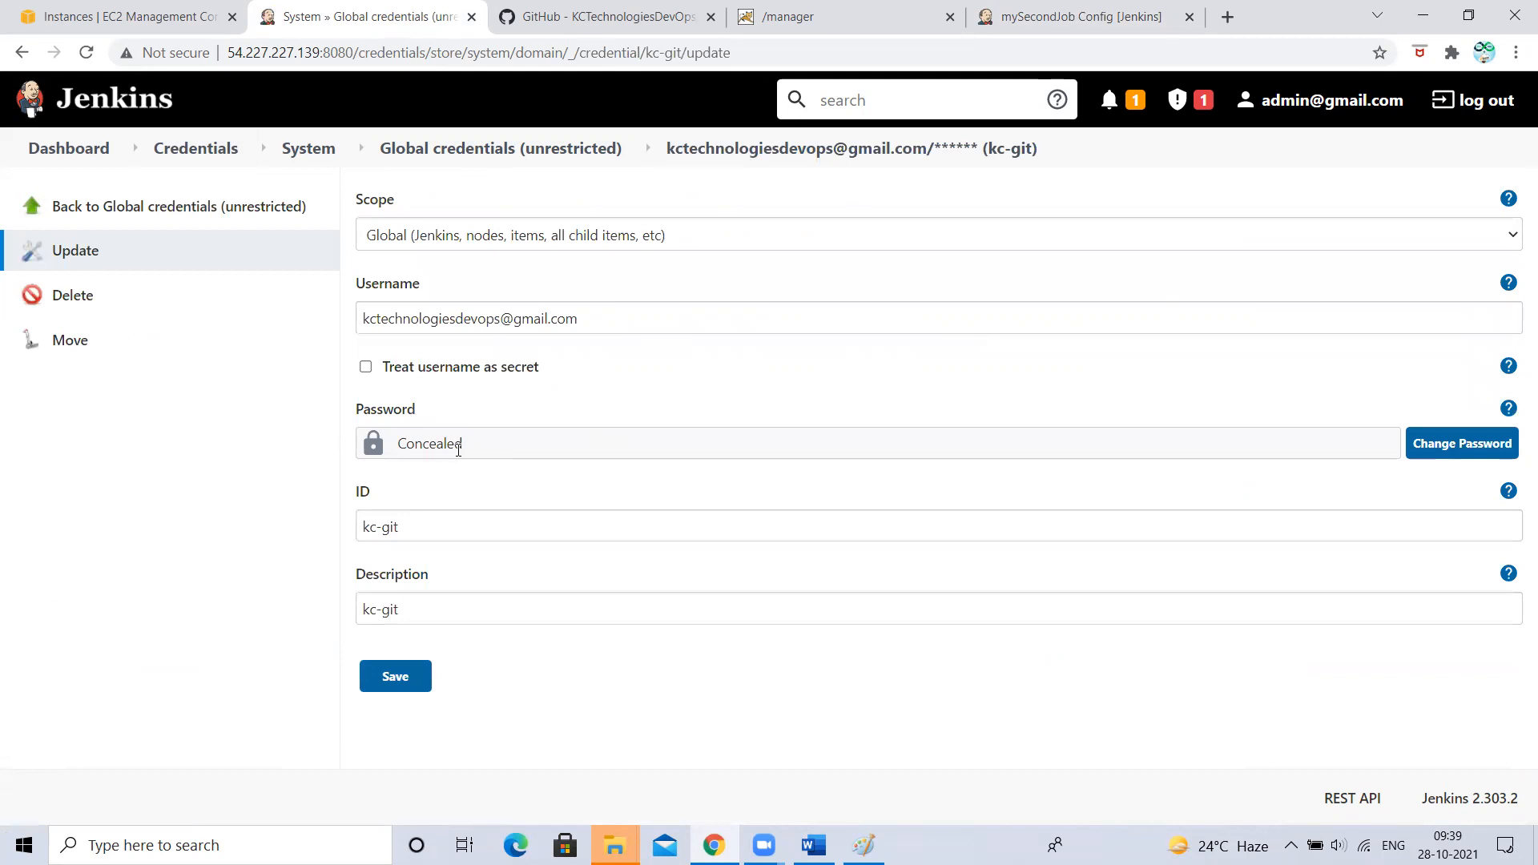
- Review kc-git's password, ID, username and Global scope without changes, then return to Credentials
click(1454, 447)
drag(731, 457, 254, 455)
drag(421, 539, 190, 560)
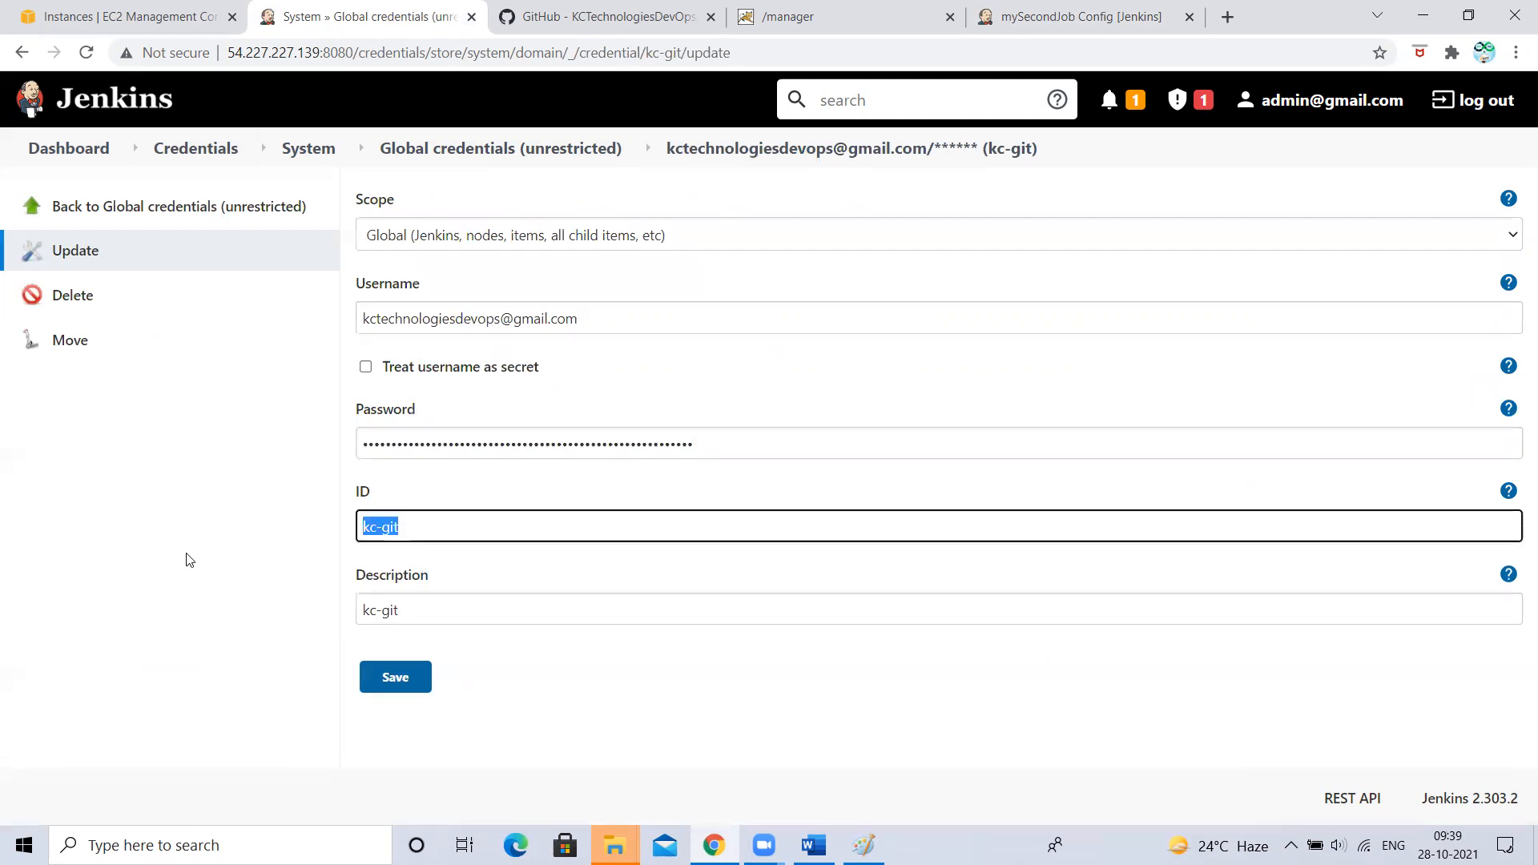
key(Tab)
drag(653, 319, 155, 323)
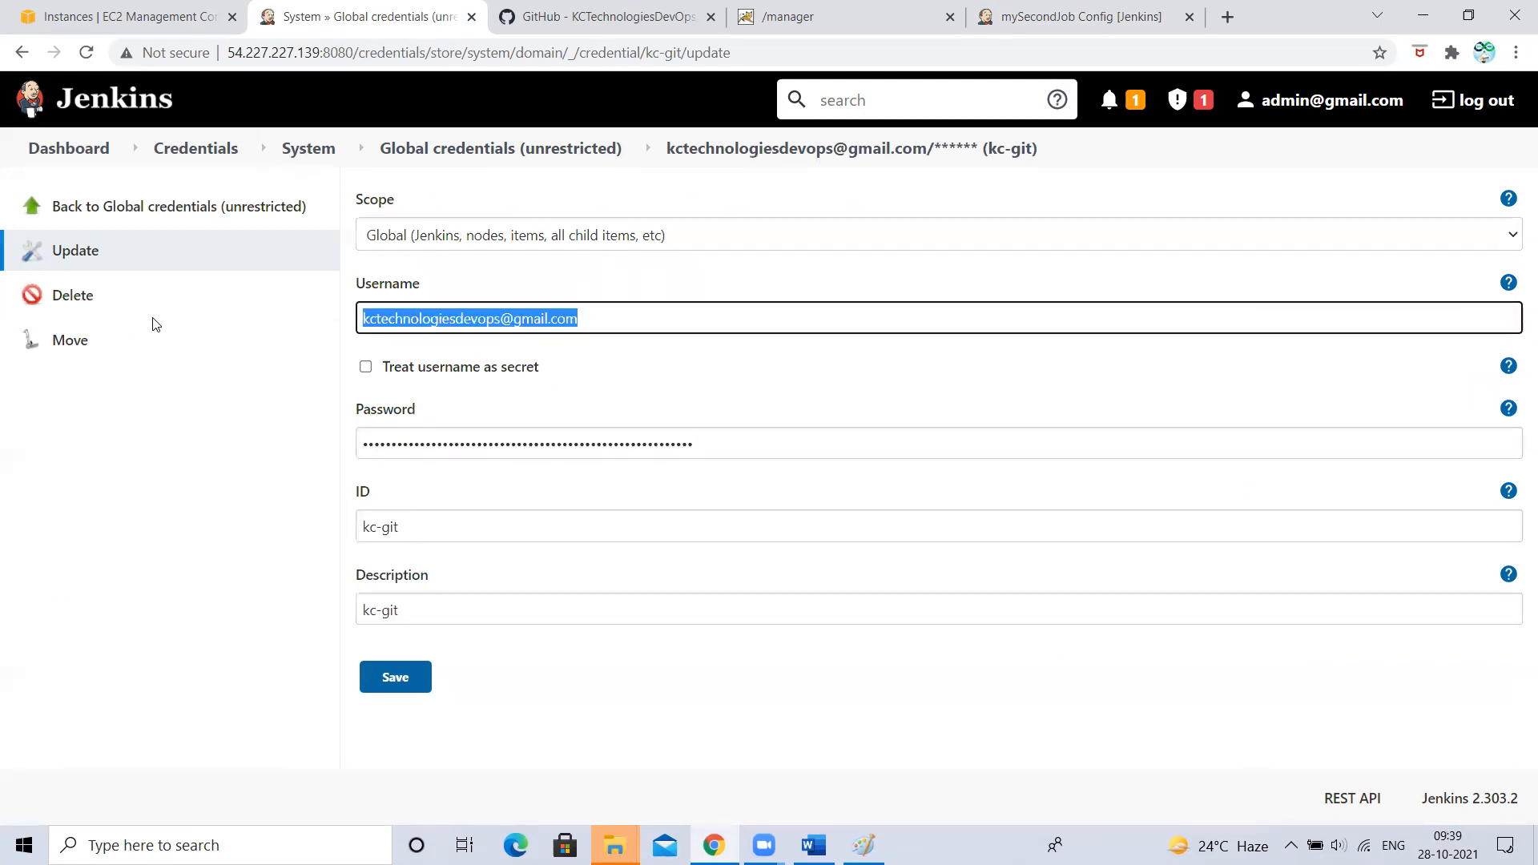
click(436, 234)
click(435, 234)
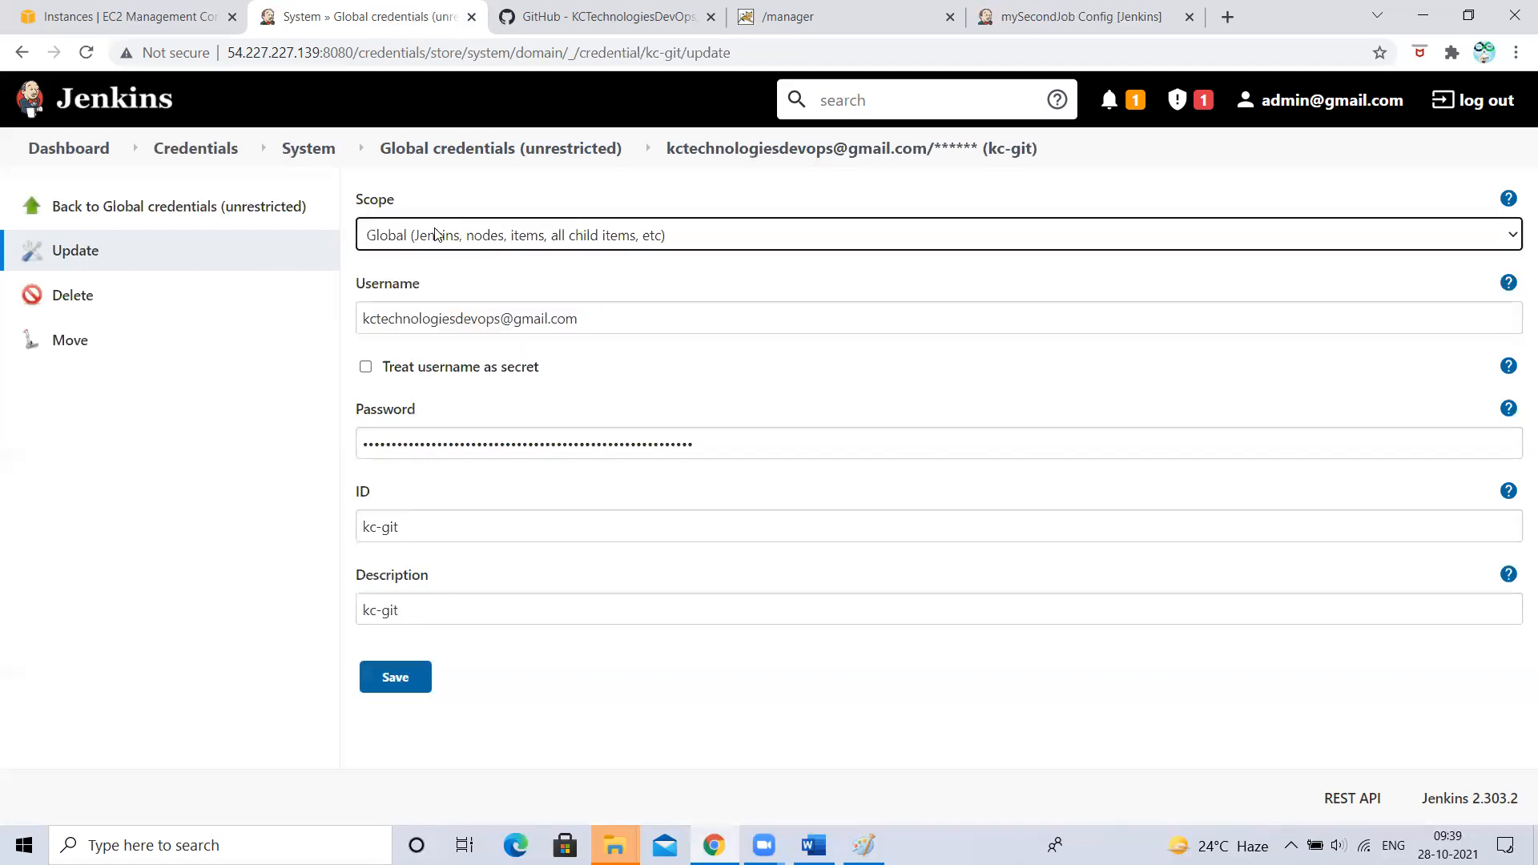
click(213, 456)
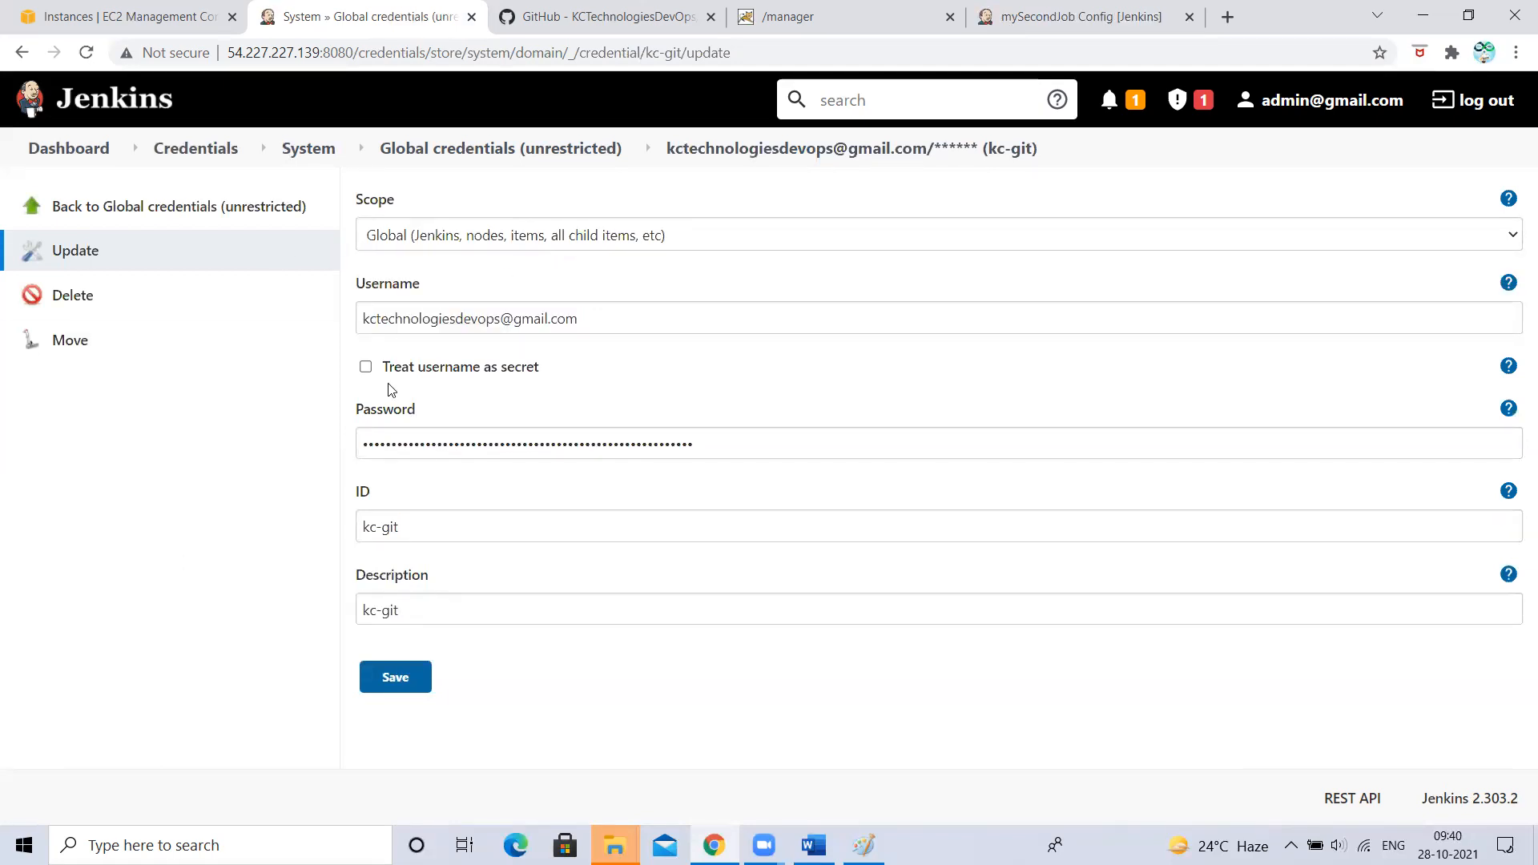
click(178, 151)
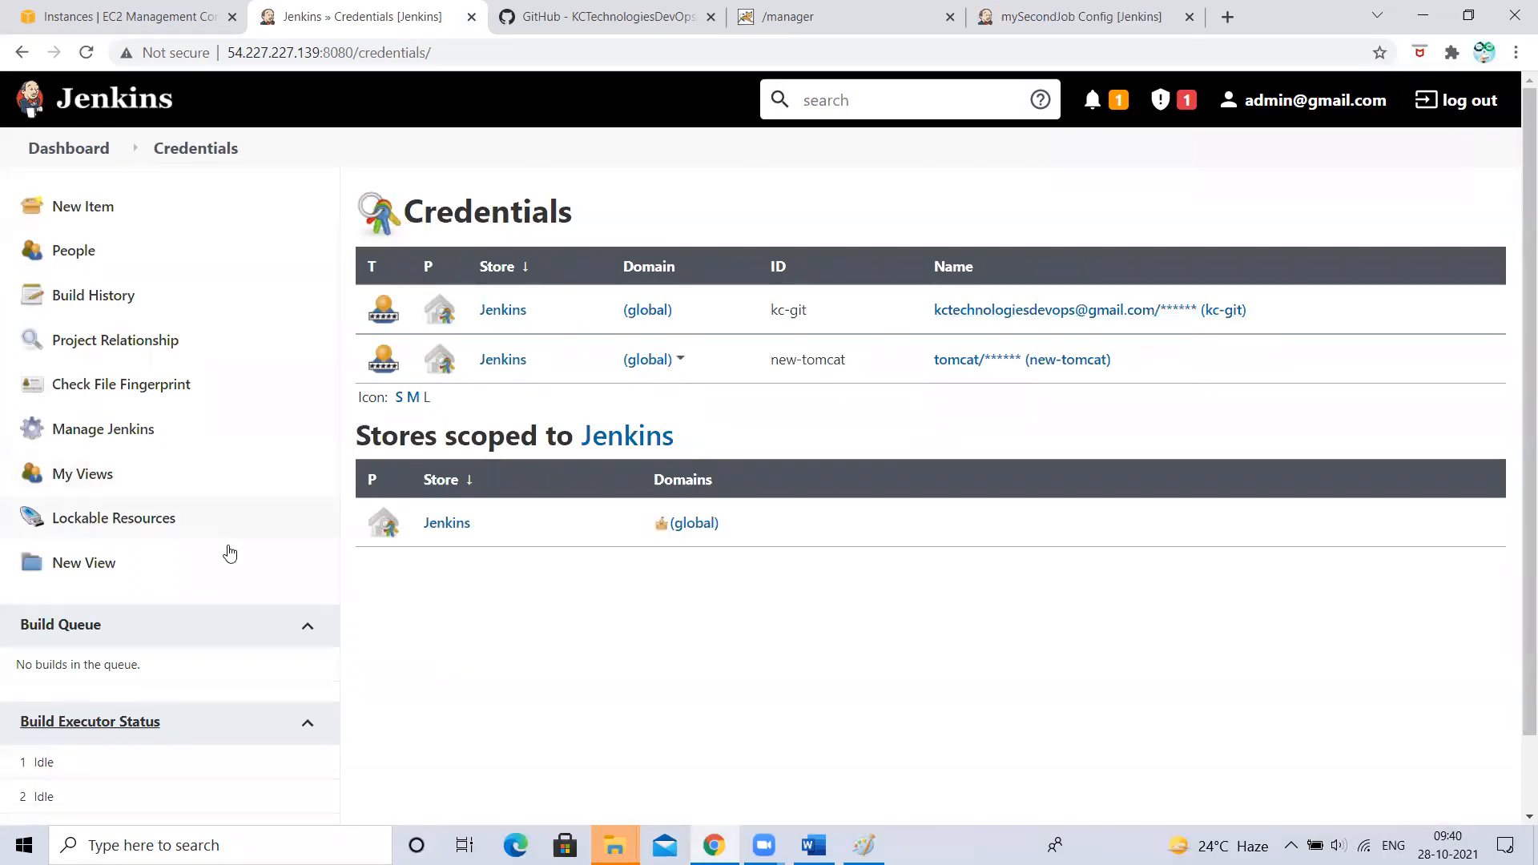
- Cancel the Add Credentials dialog in mySecondJob's configuration, then switch back to the Credentials tab
click(1039, 8)
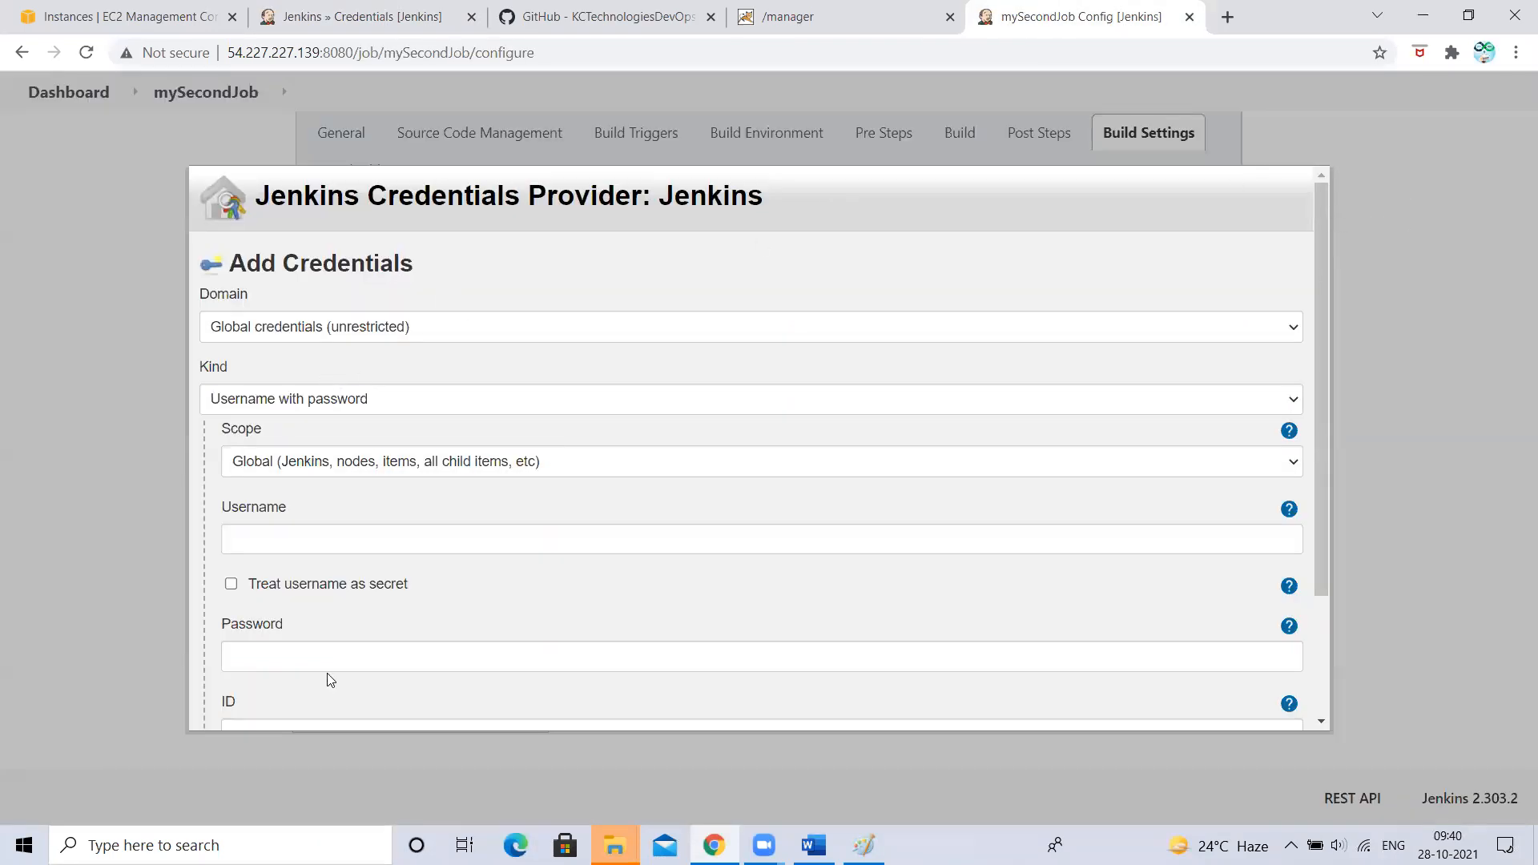
scroll(297, 646, down, 2)
right_click(318, 707)
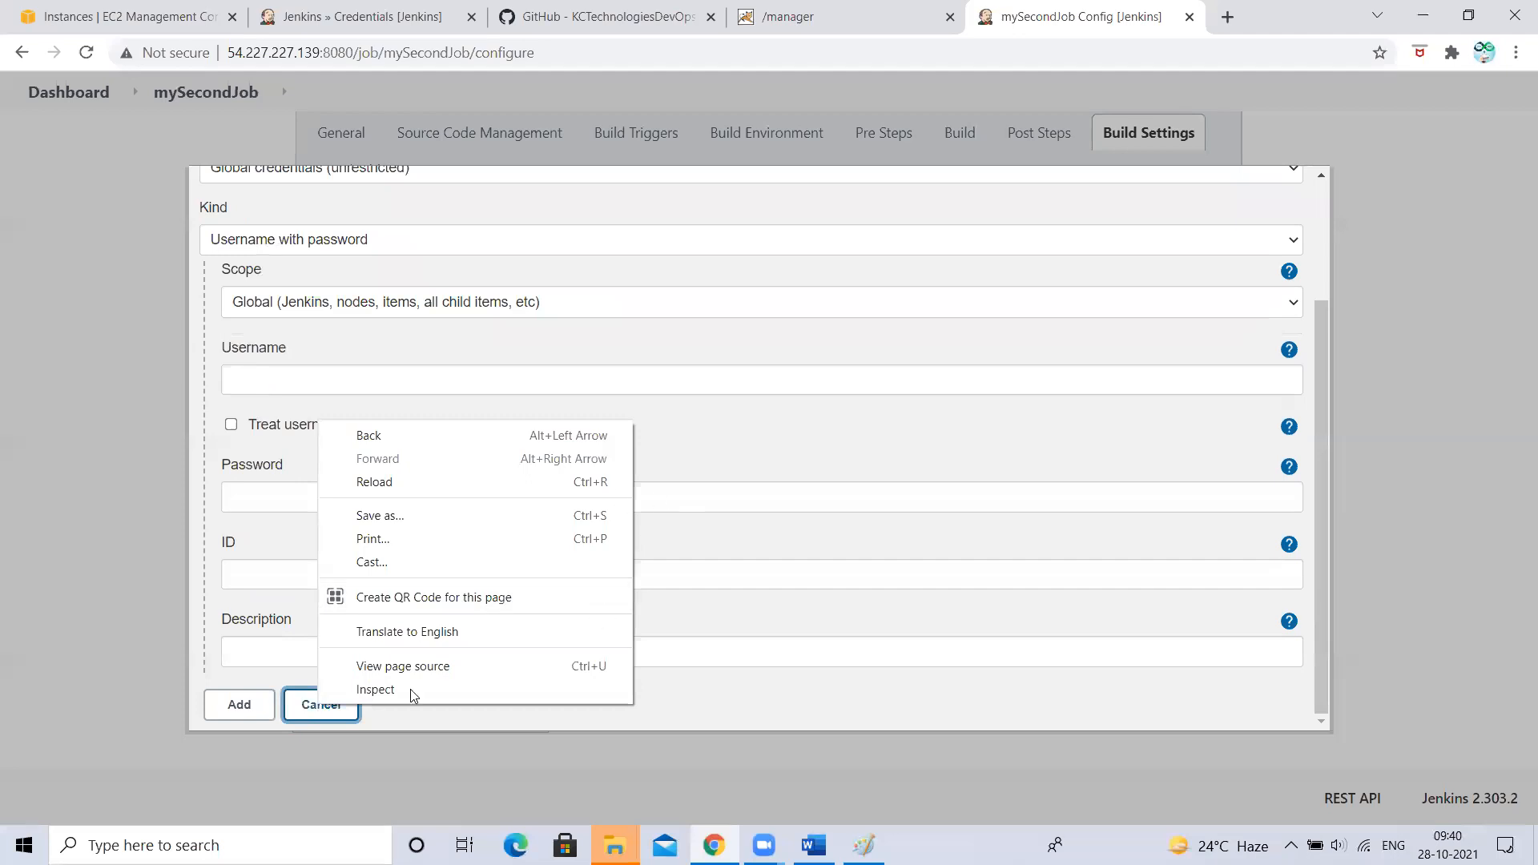
click(313, 717)
click(751, 329)
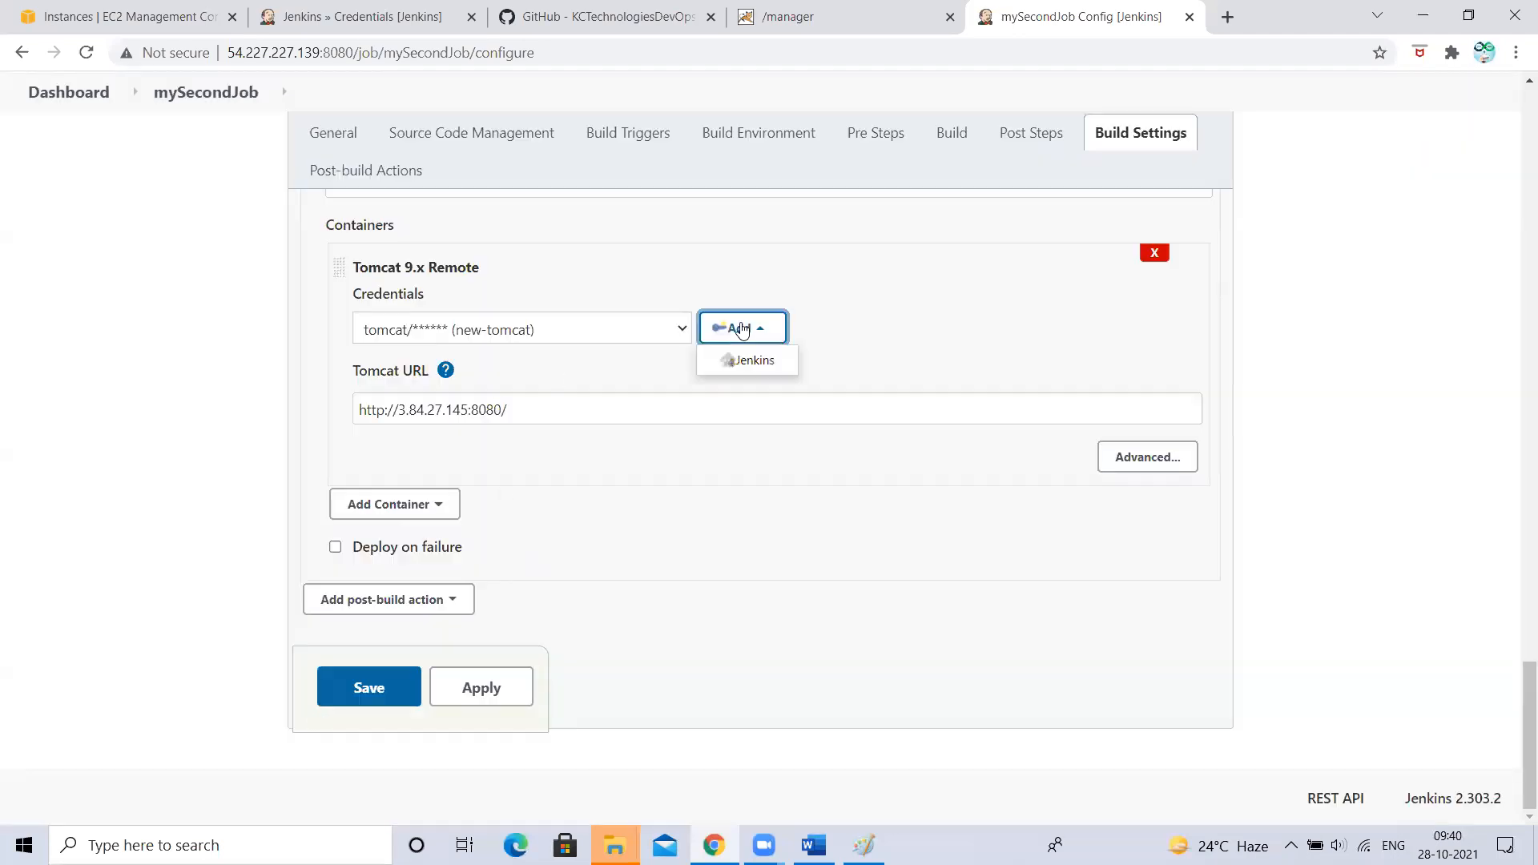
click(394, 12)
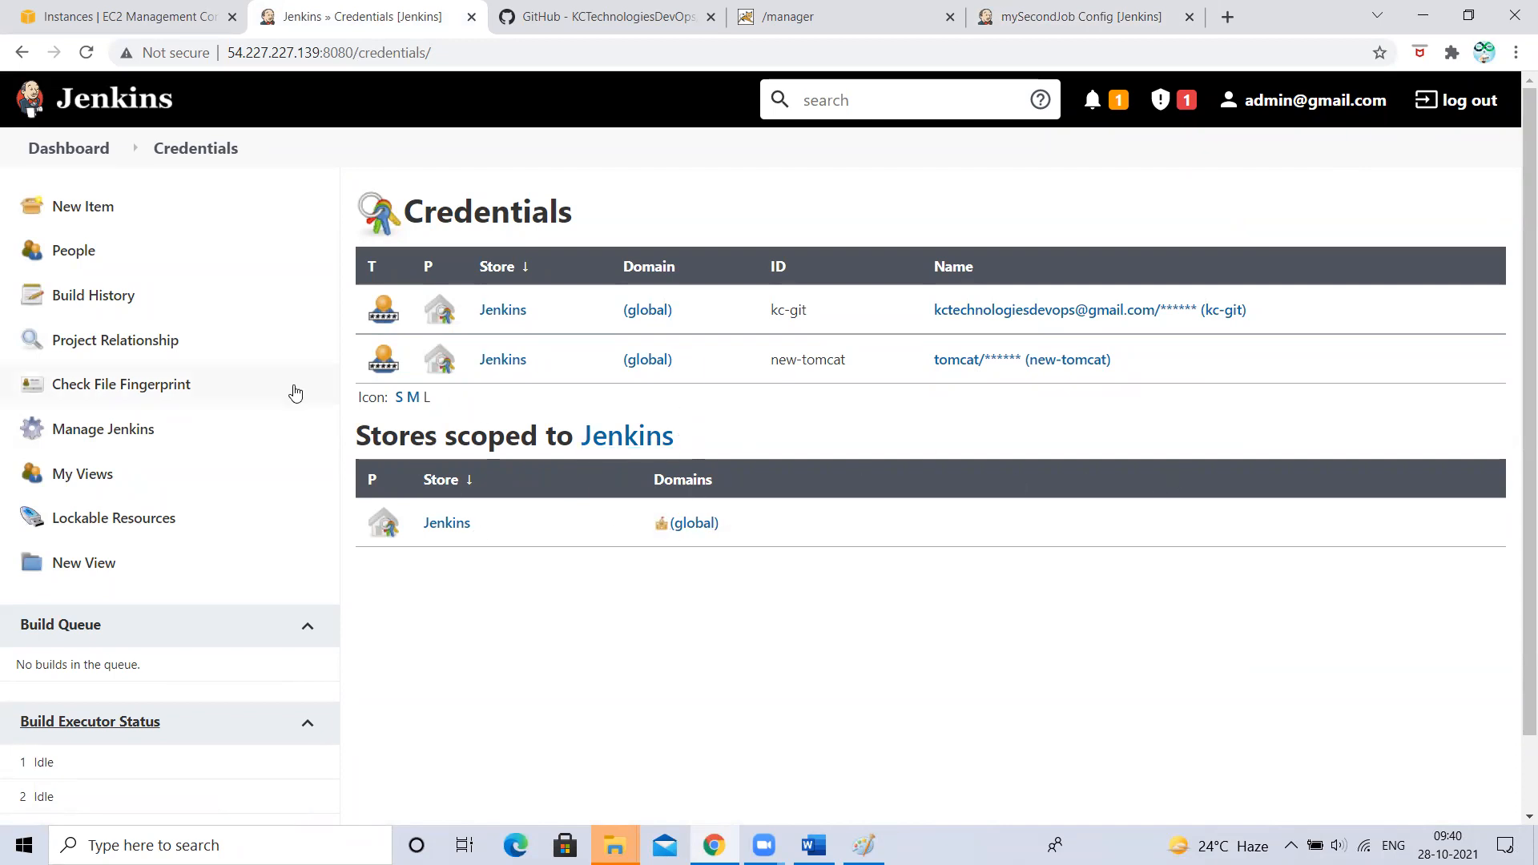
- Switch the credentials table to small icons, then open Configure Credential Providers from Manage Jenkins
click(399, 398)
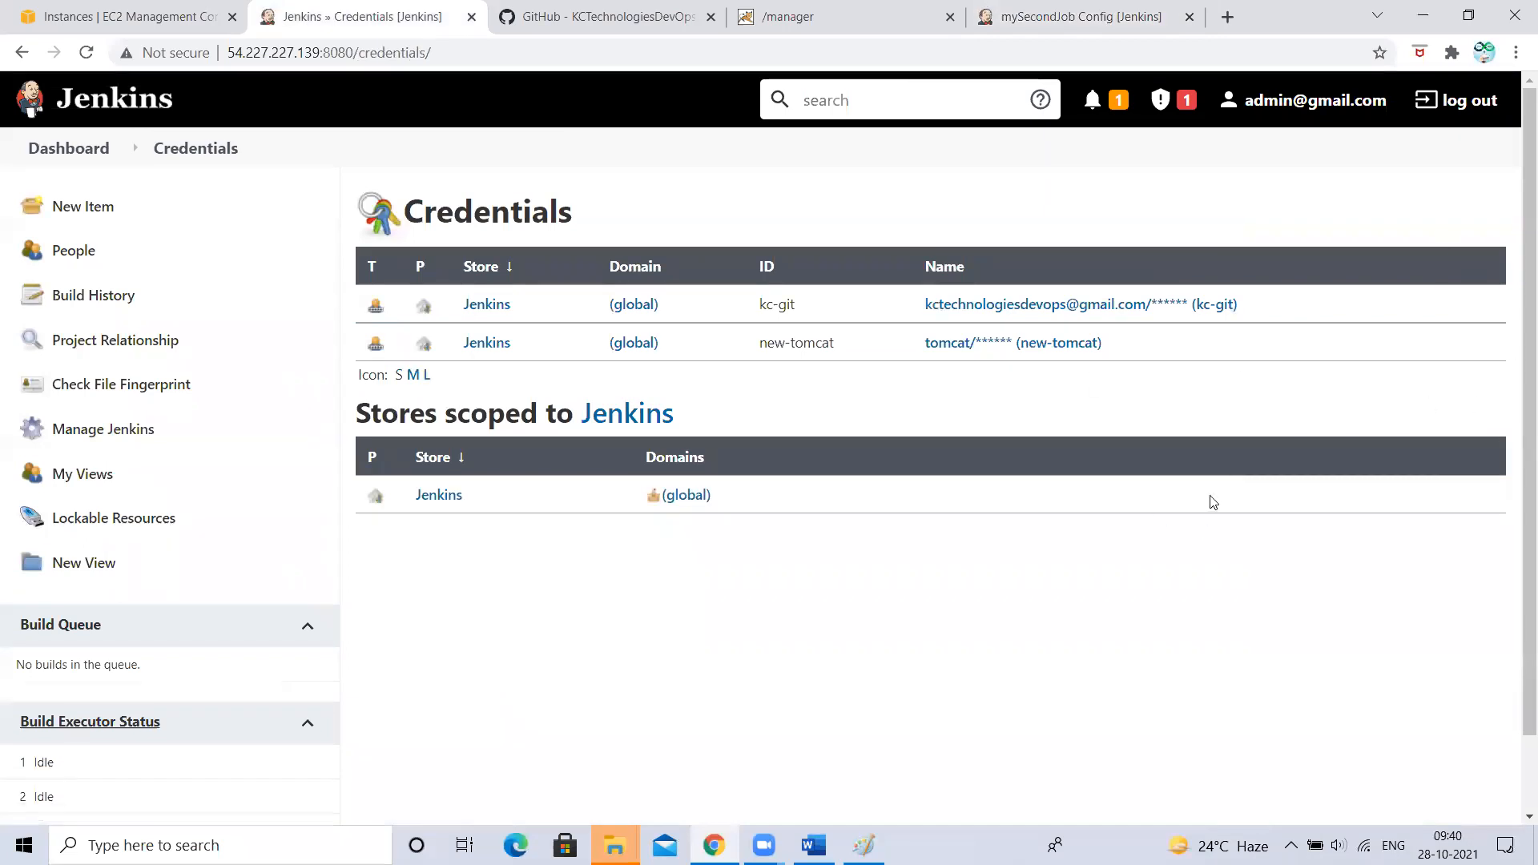
click(67, 148)
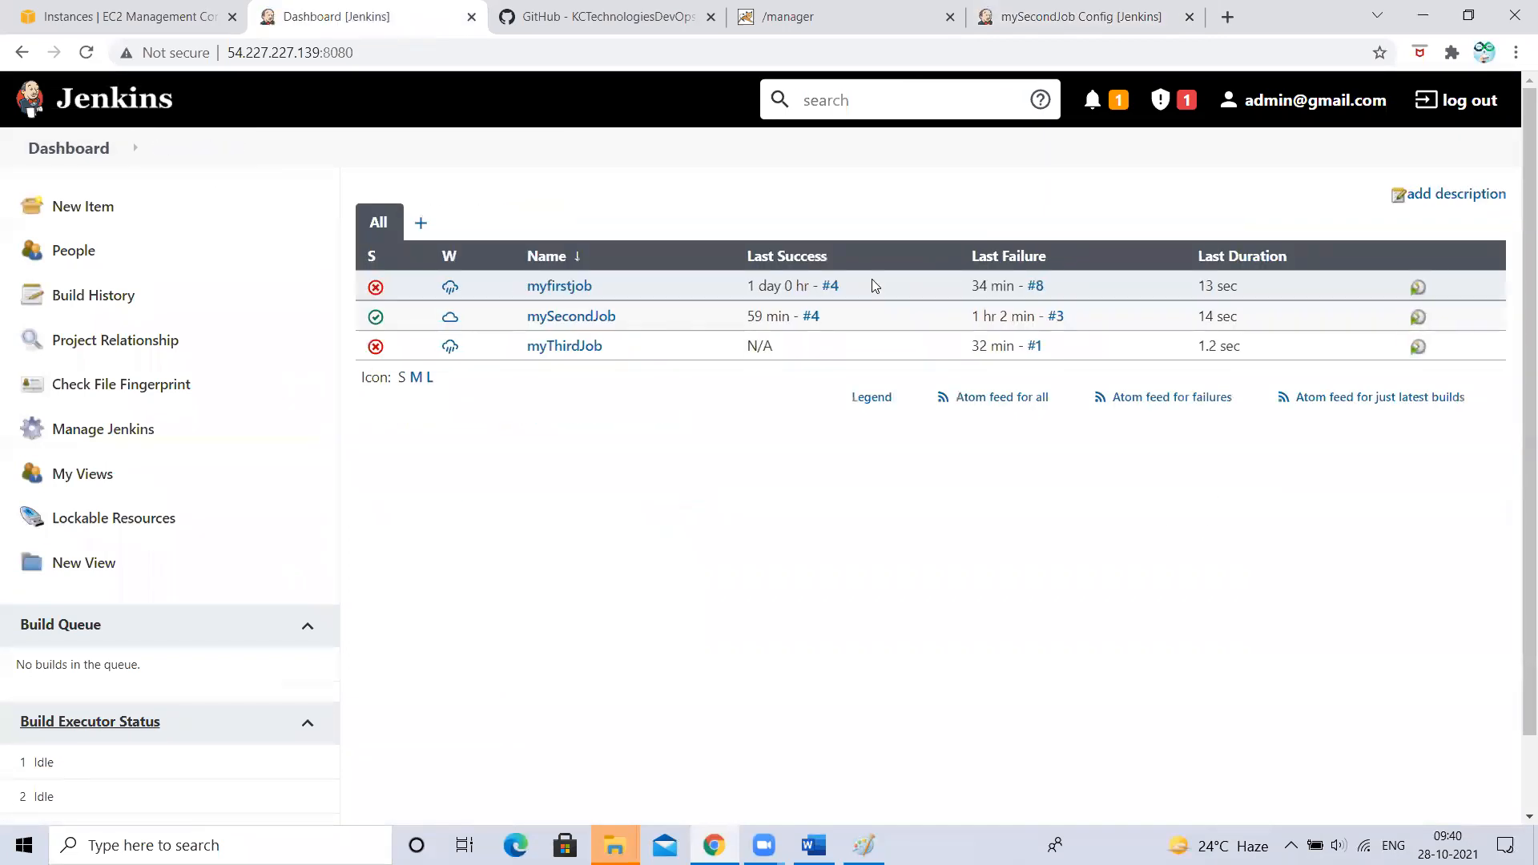
click(103, 428)
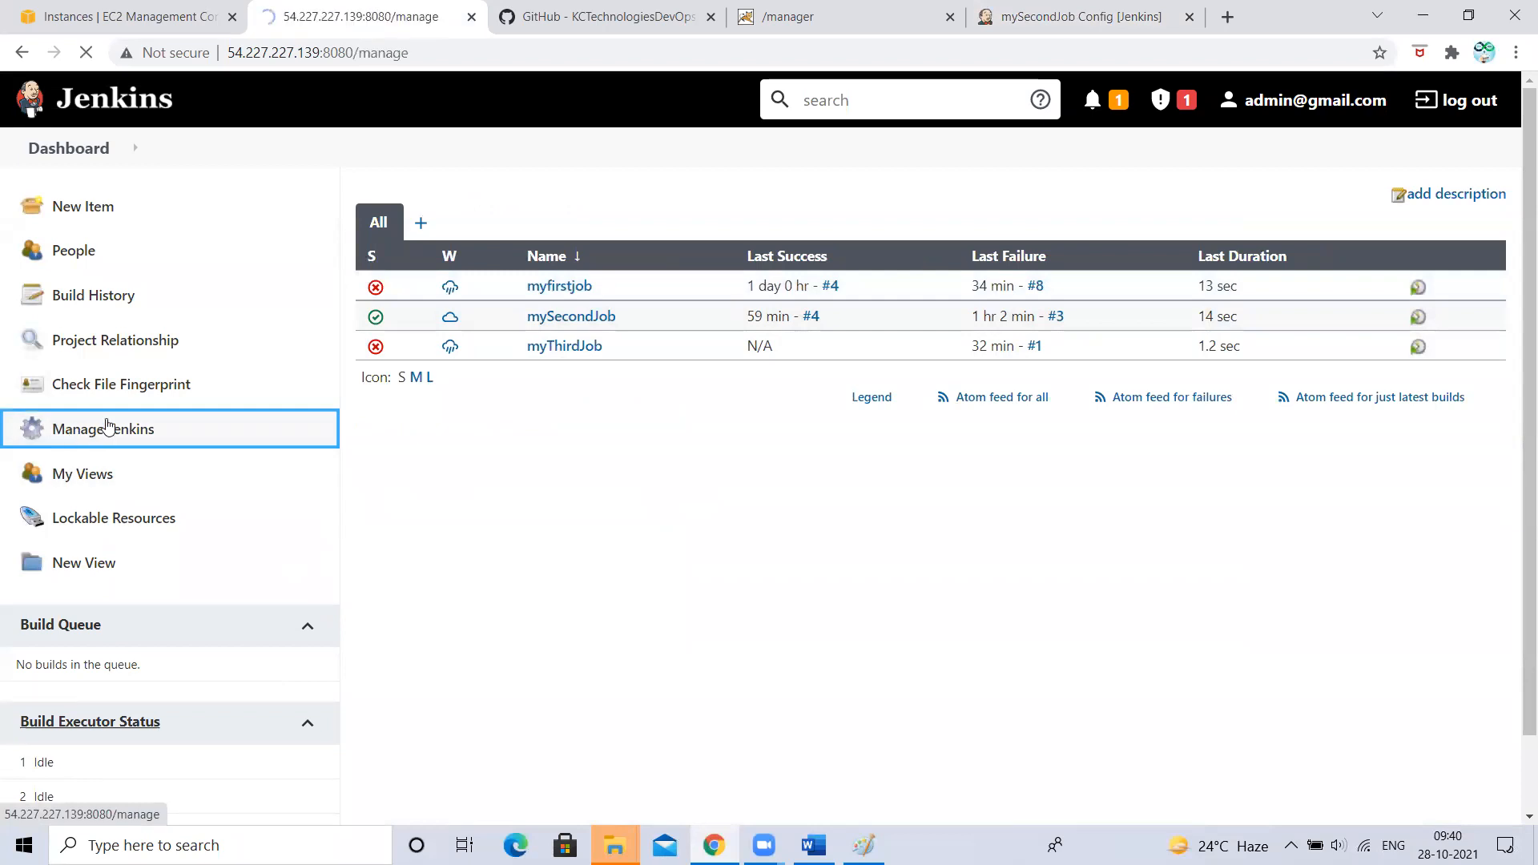
scroll(1202, 597, down, 2)
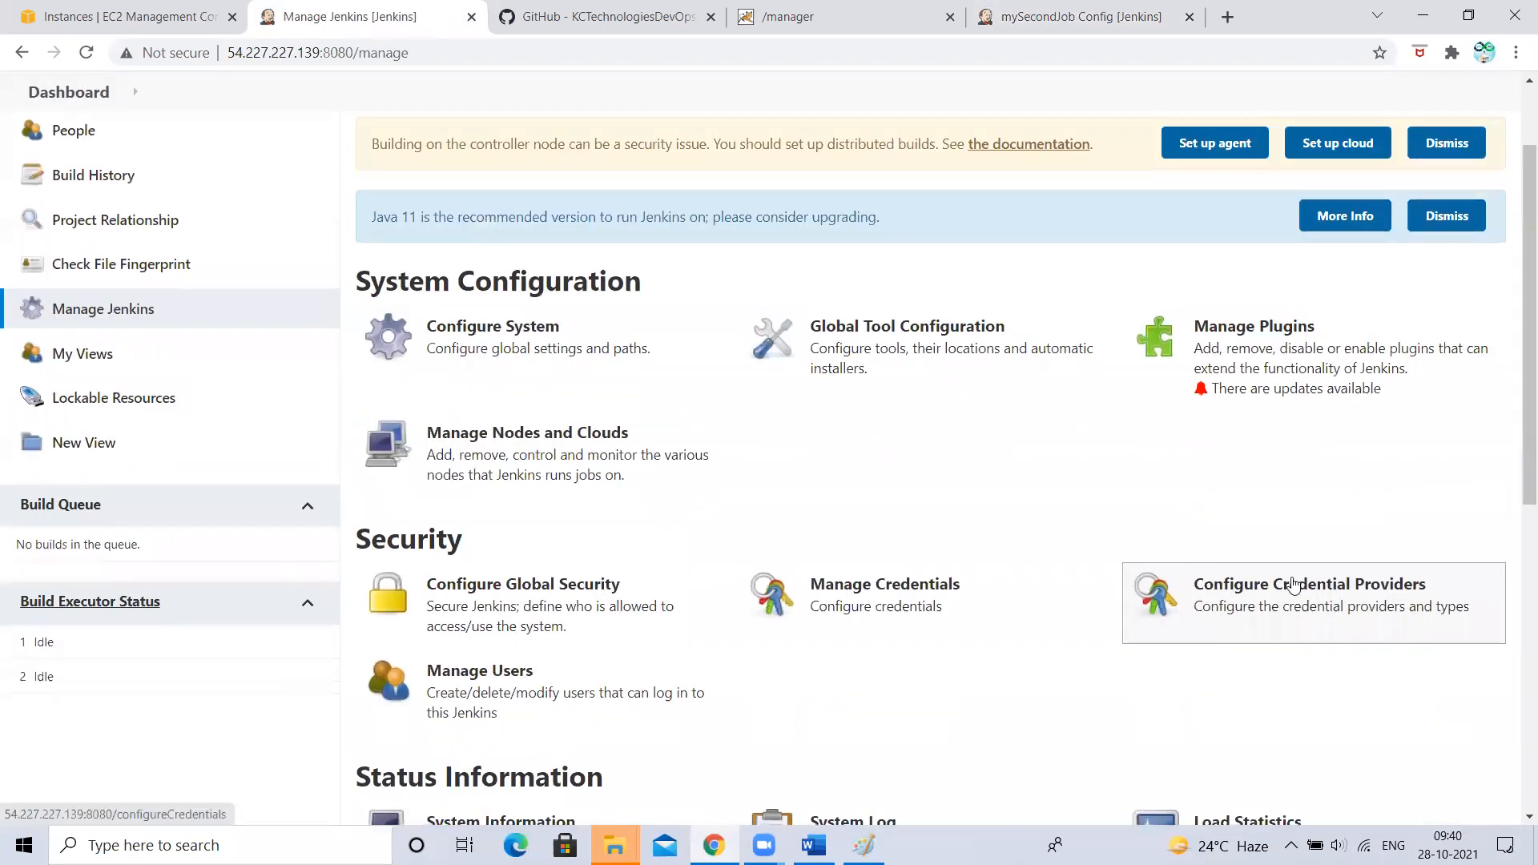
click(1336, 602)
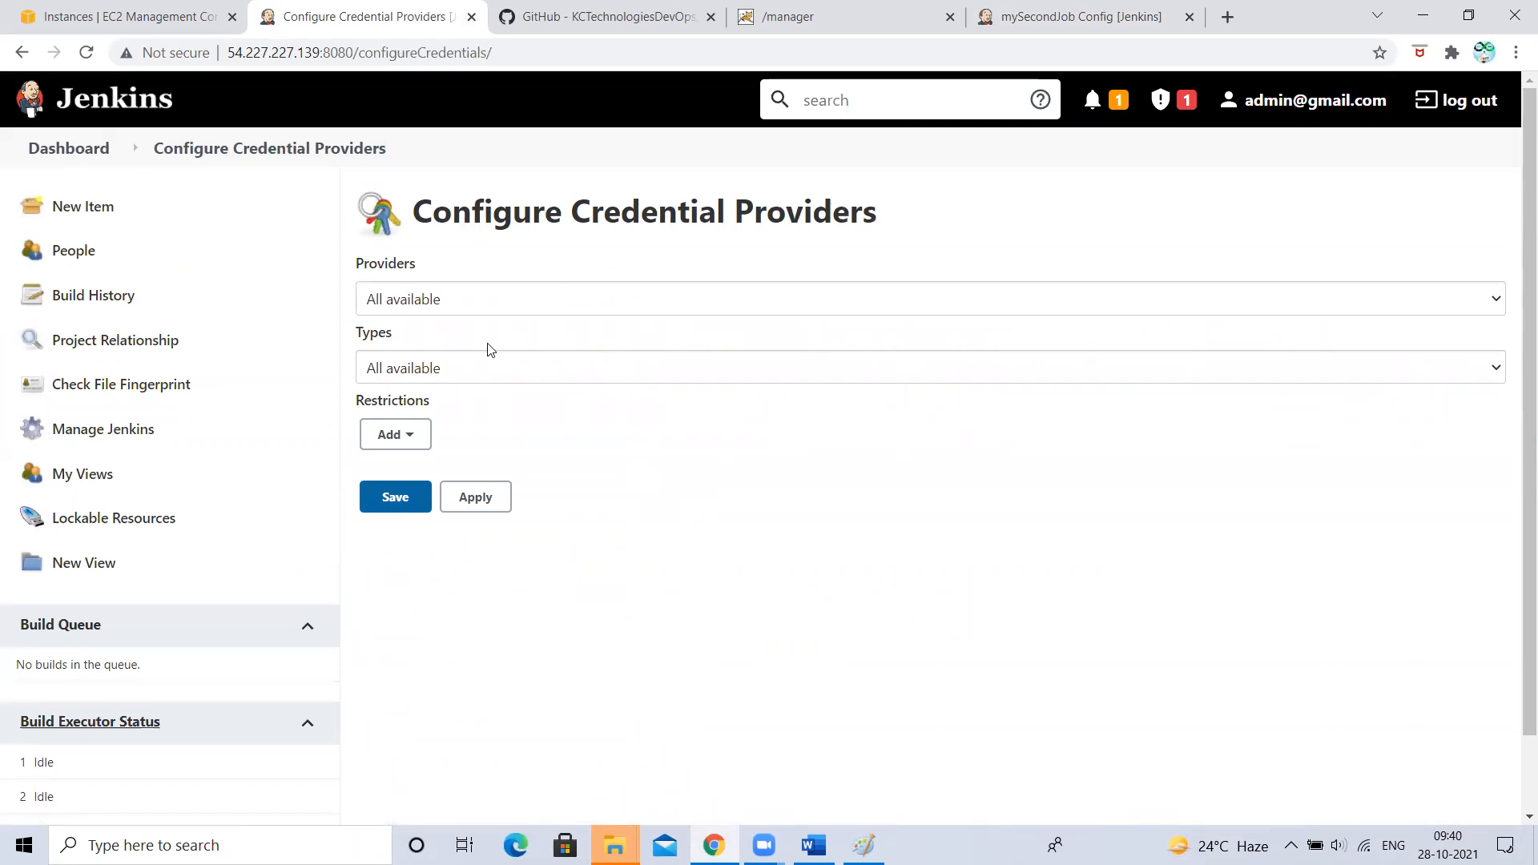
- Inspect the Types, Providers and Restrictions options, leaving all providers and types available
click(440, 371)
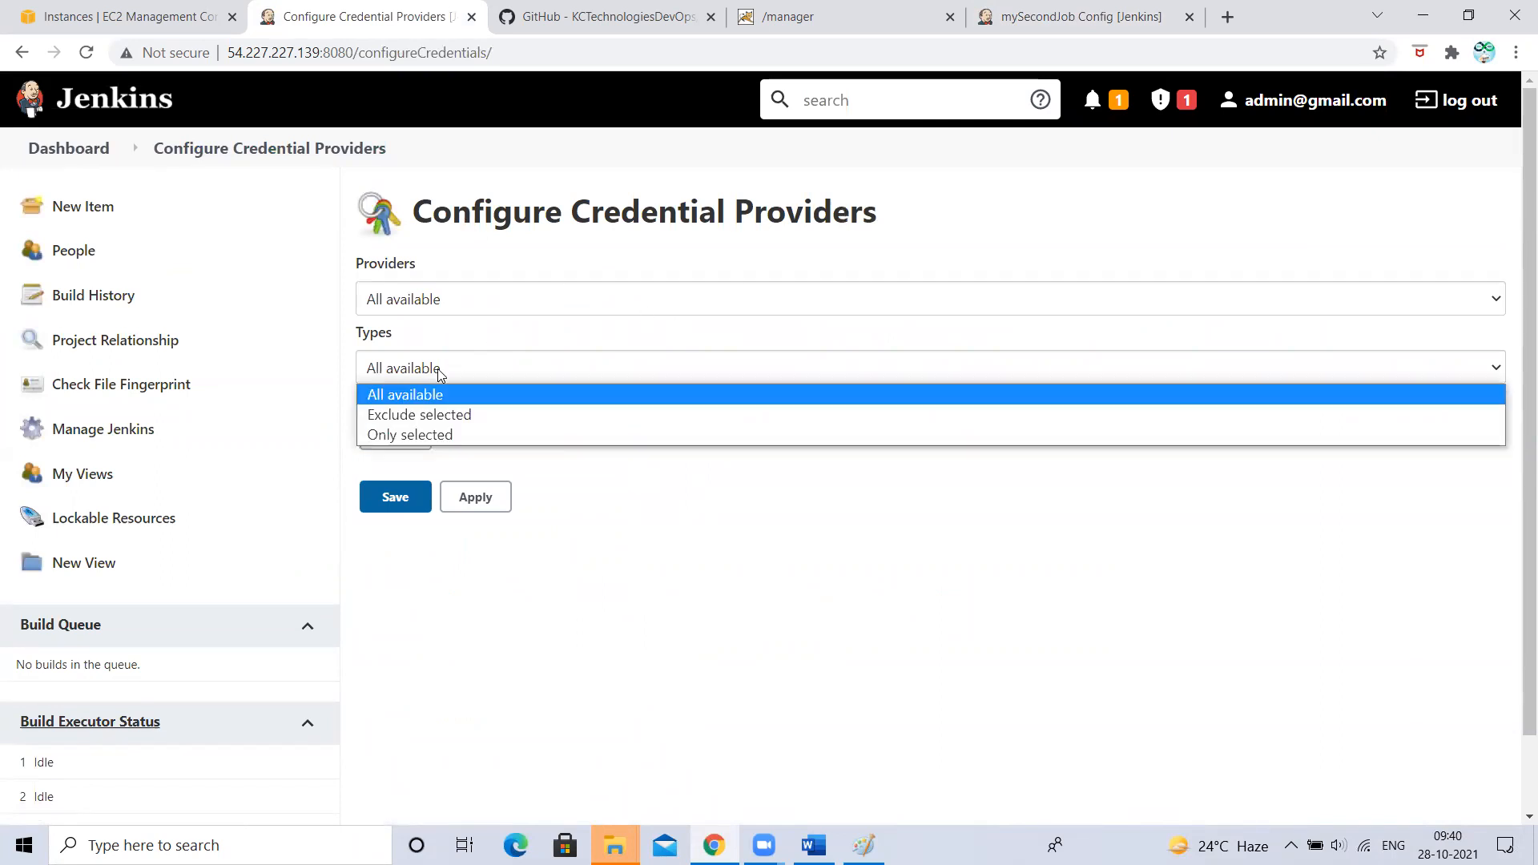
click(418, 302)
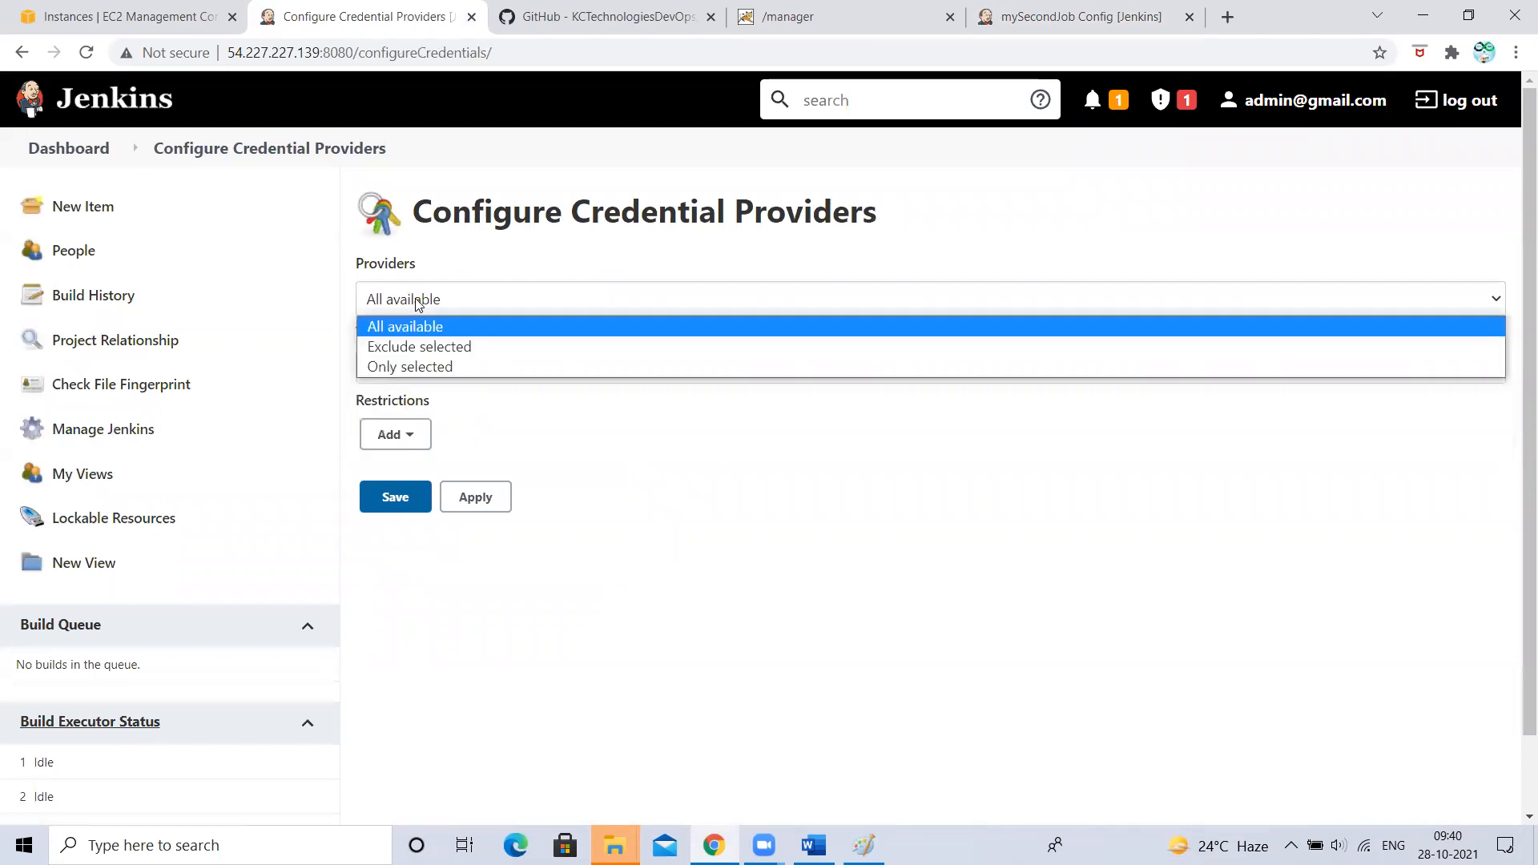
click(726, 530)
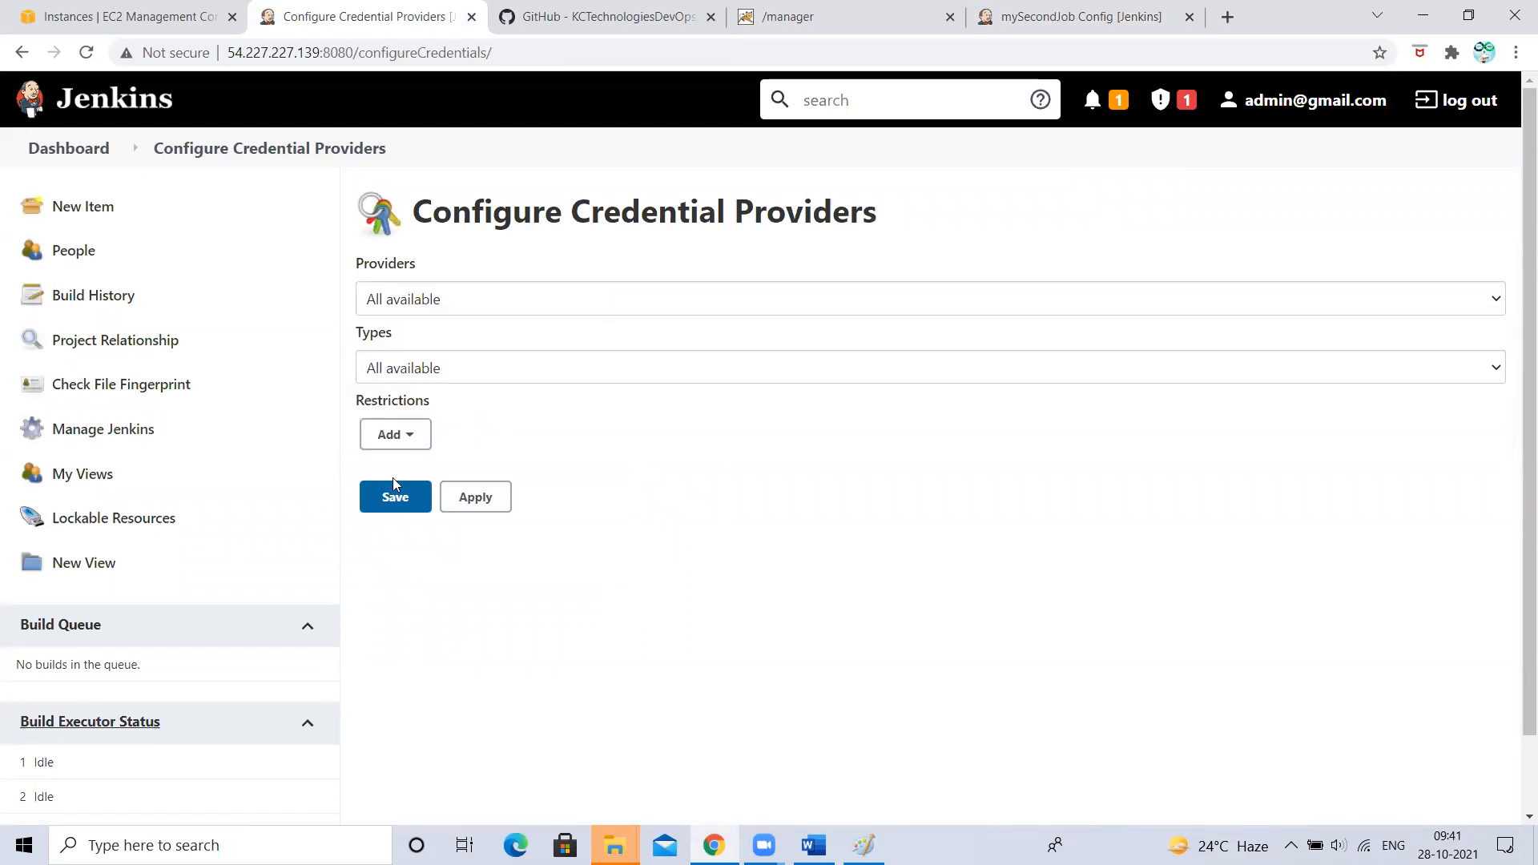
click(403, 437)
click(549, 629)
- Dismiss a stray browser context menu and return to the Jenkins dashboard job list
right_click(375, 434)
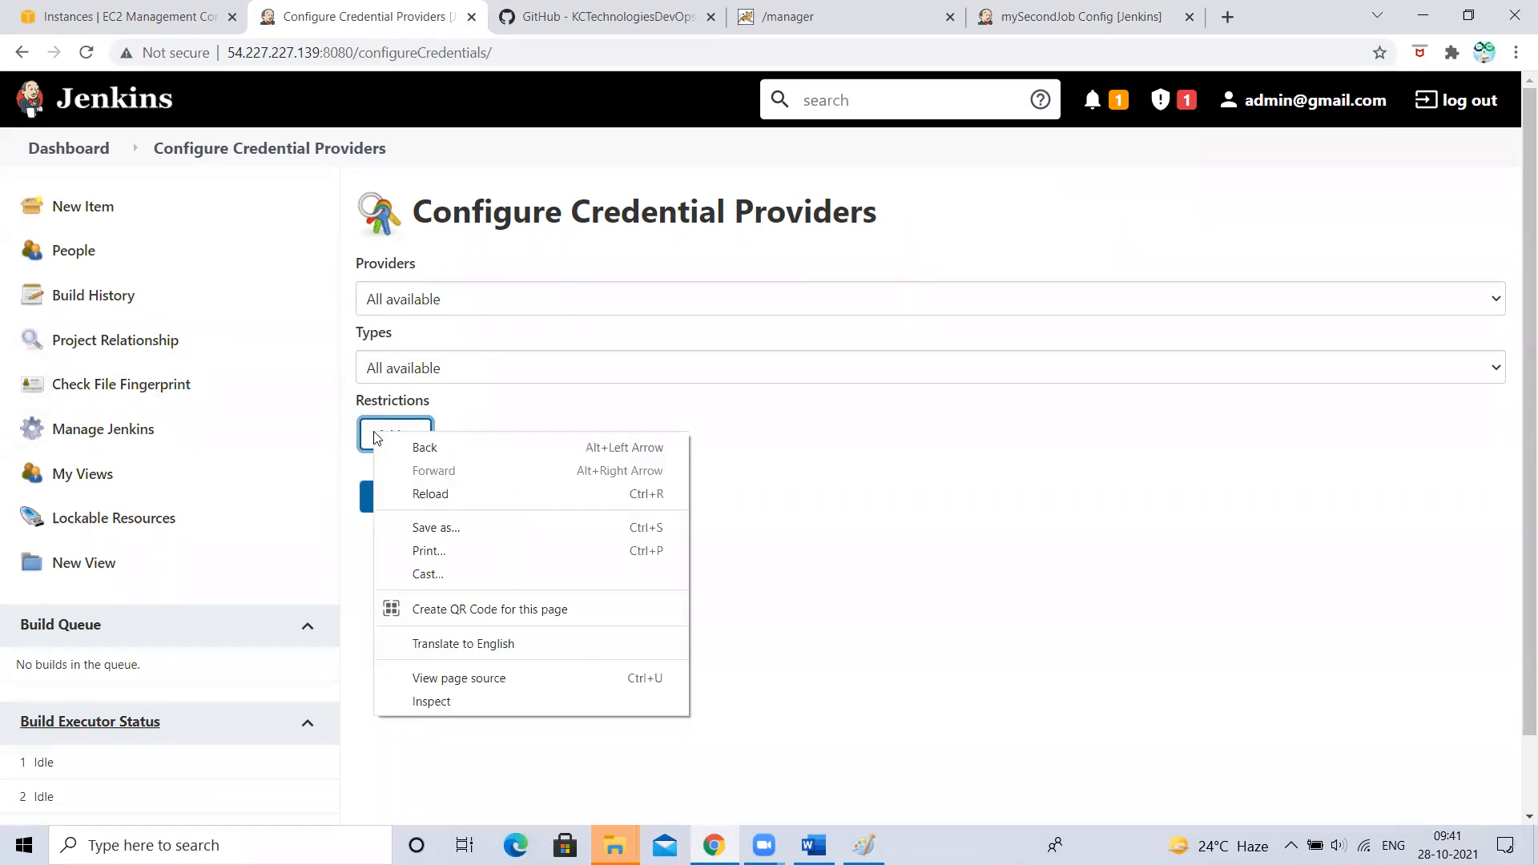
click(1006, 473)
click(64, 145)
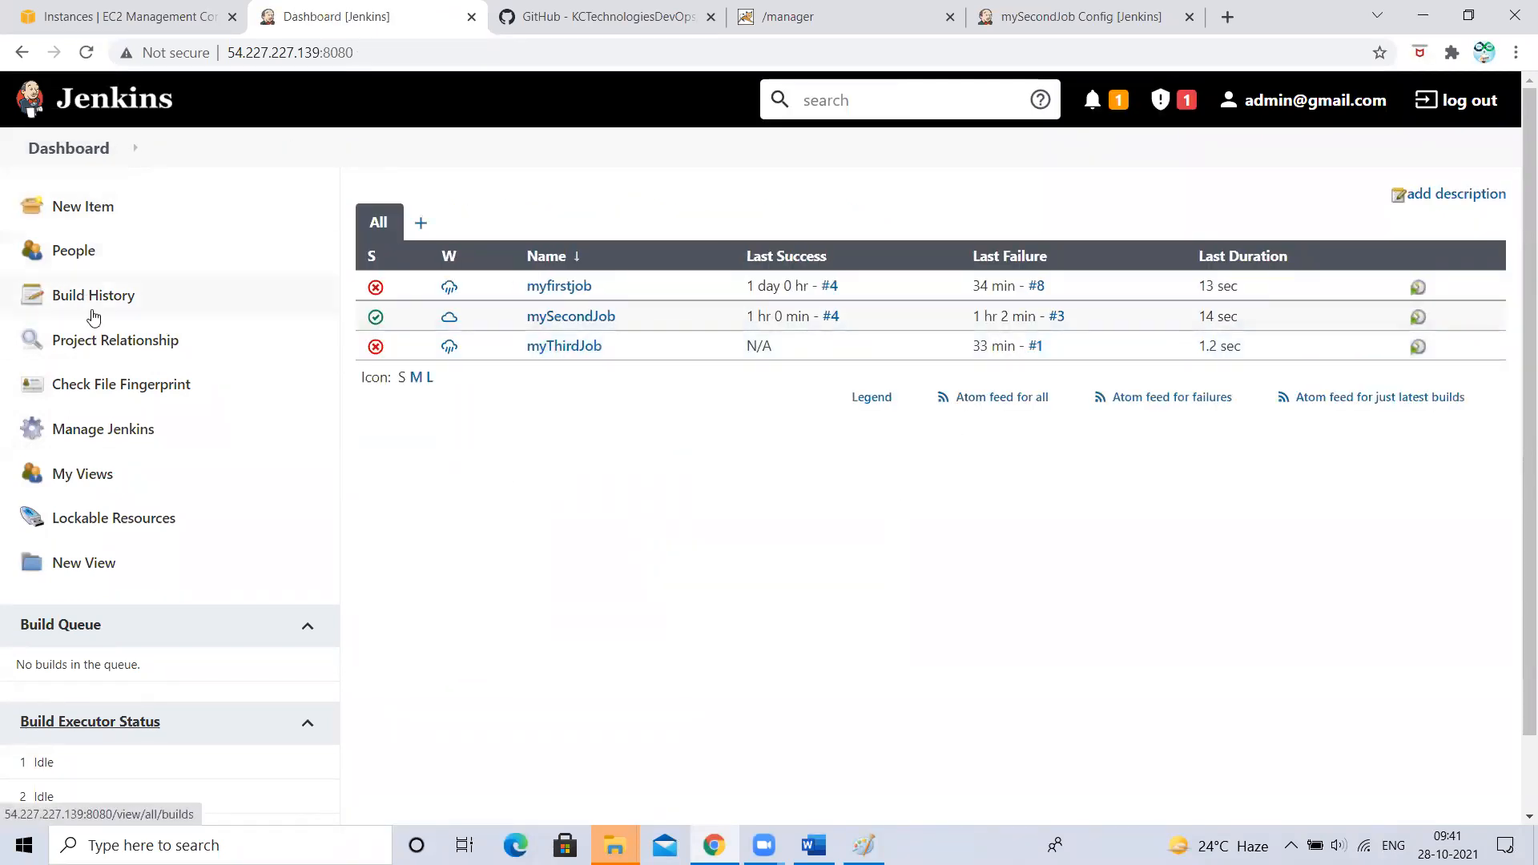
- Review mySecondJob's Tomcat 9.x Remote container using the new-tomcat credential, then go back to Manage Jenkins
click(90, 437)
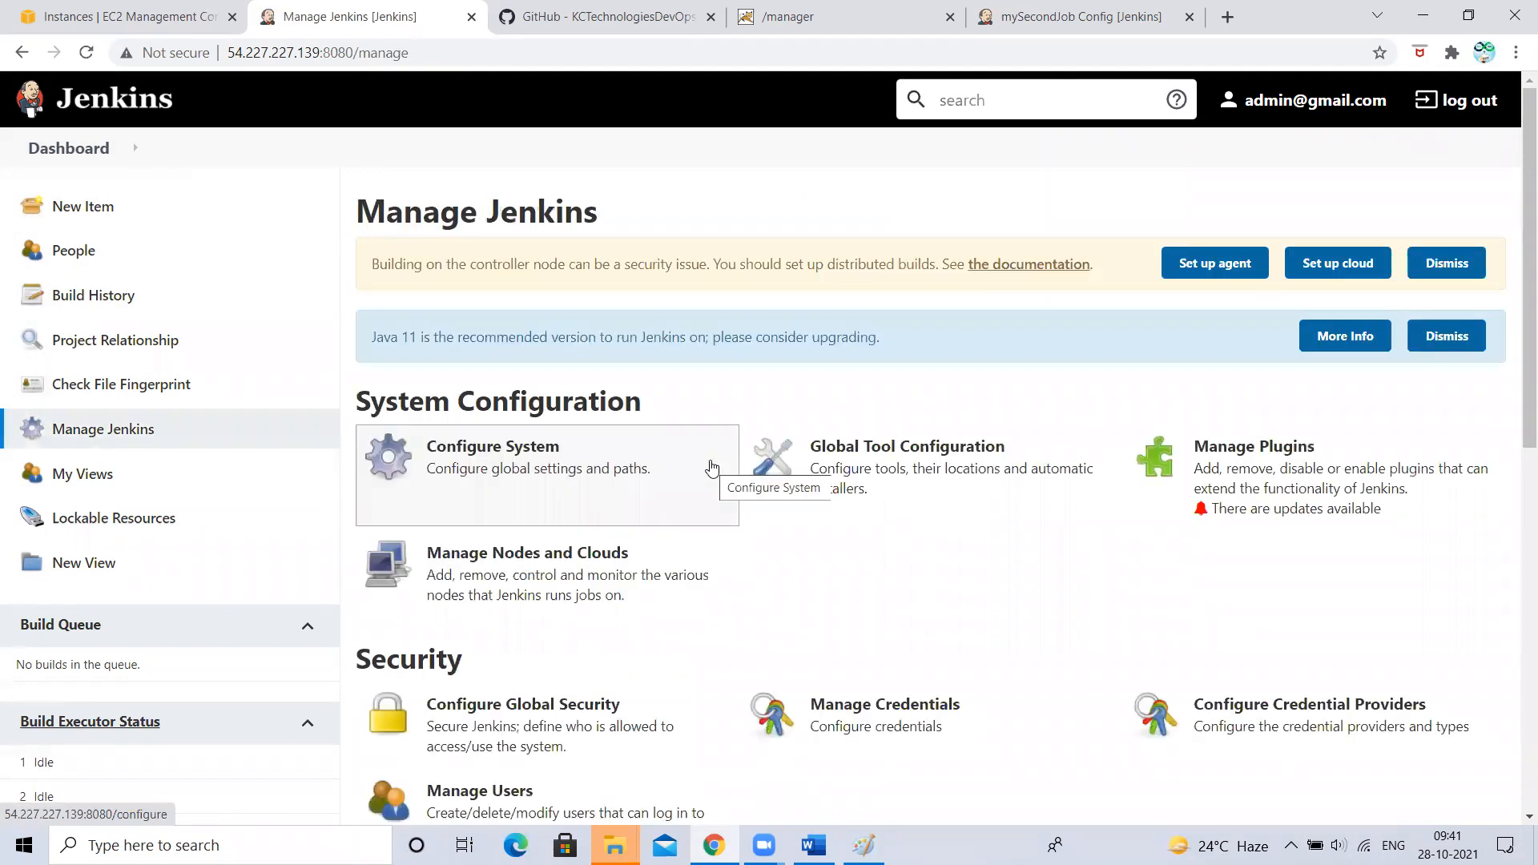
scroll(711, 467, down, 5)
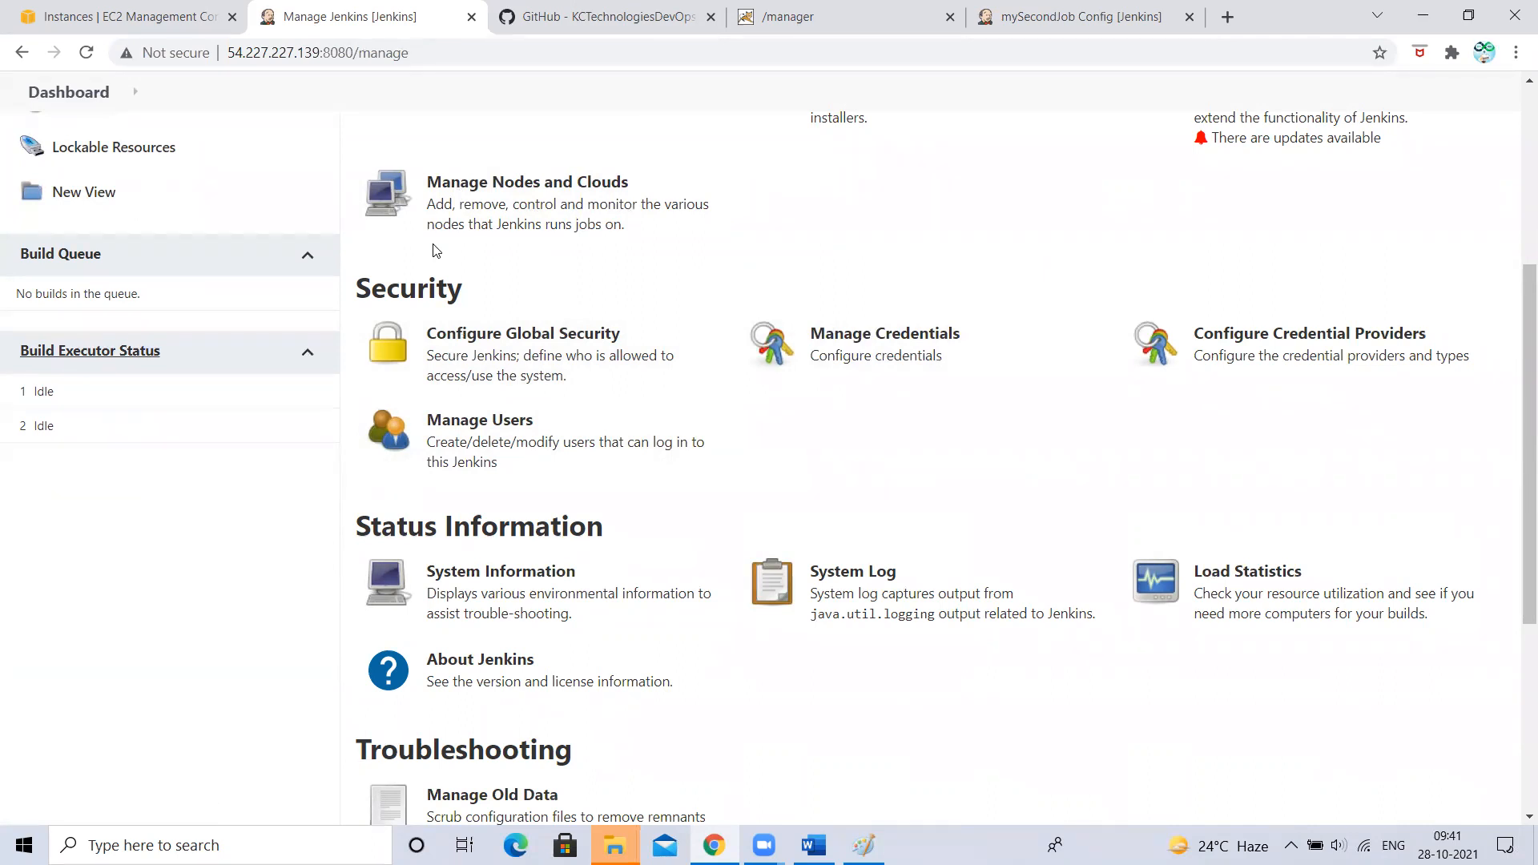
click(1116, 16)
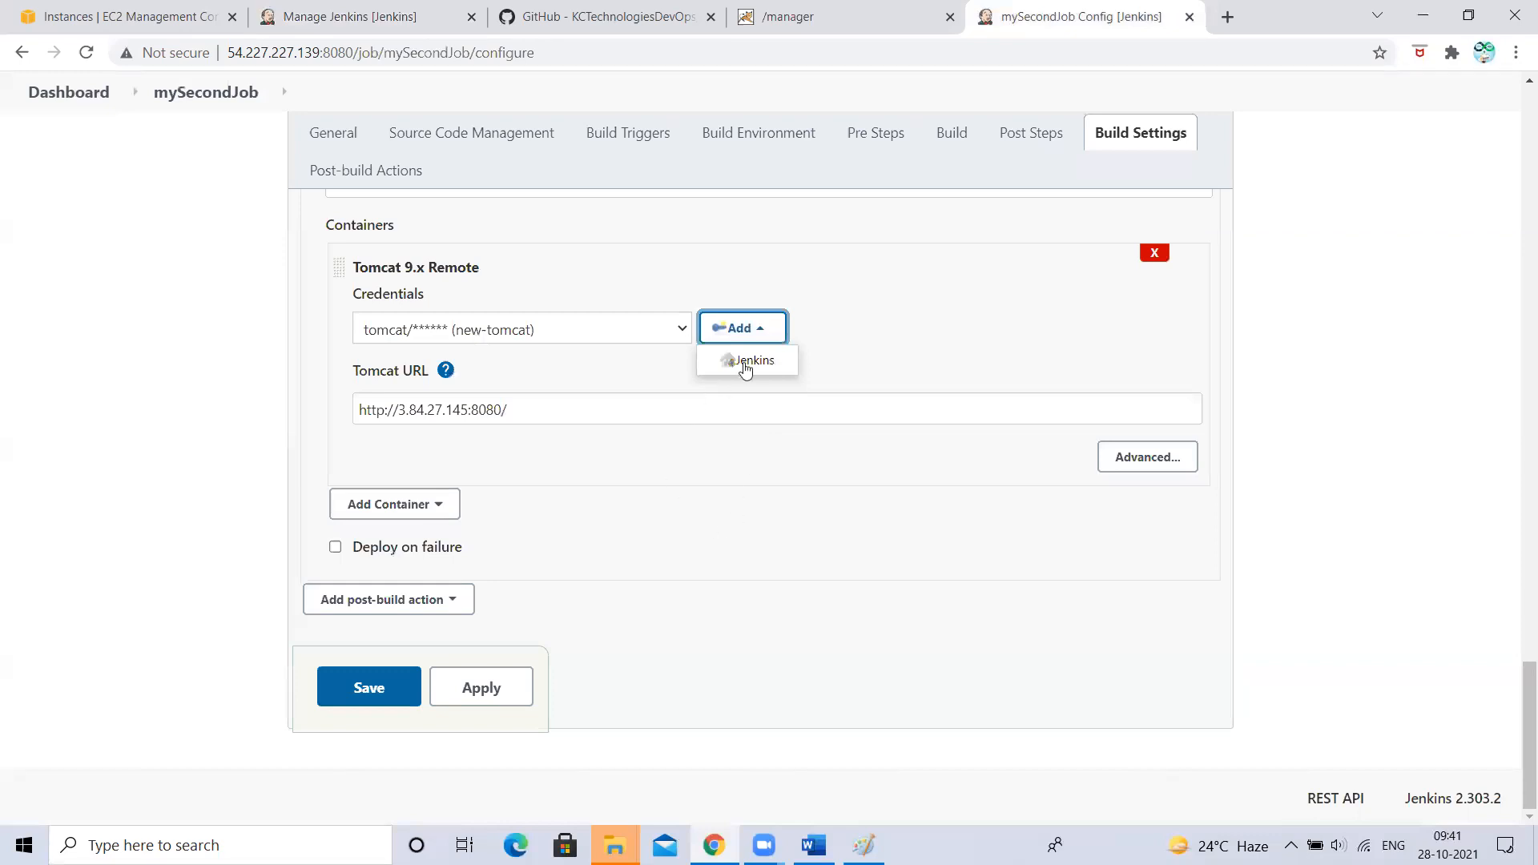
click(751, 538)
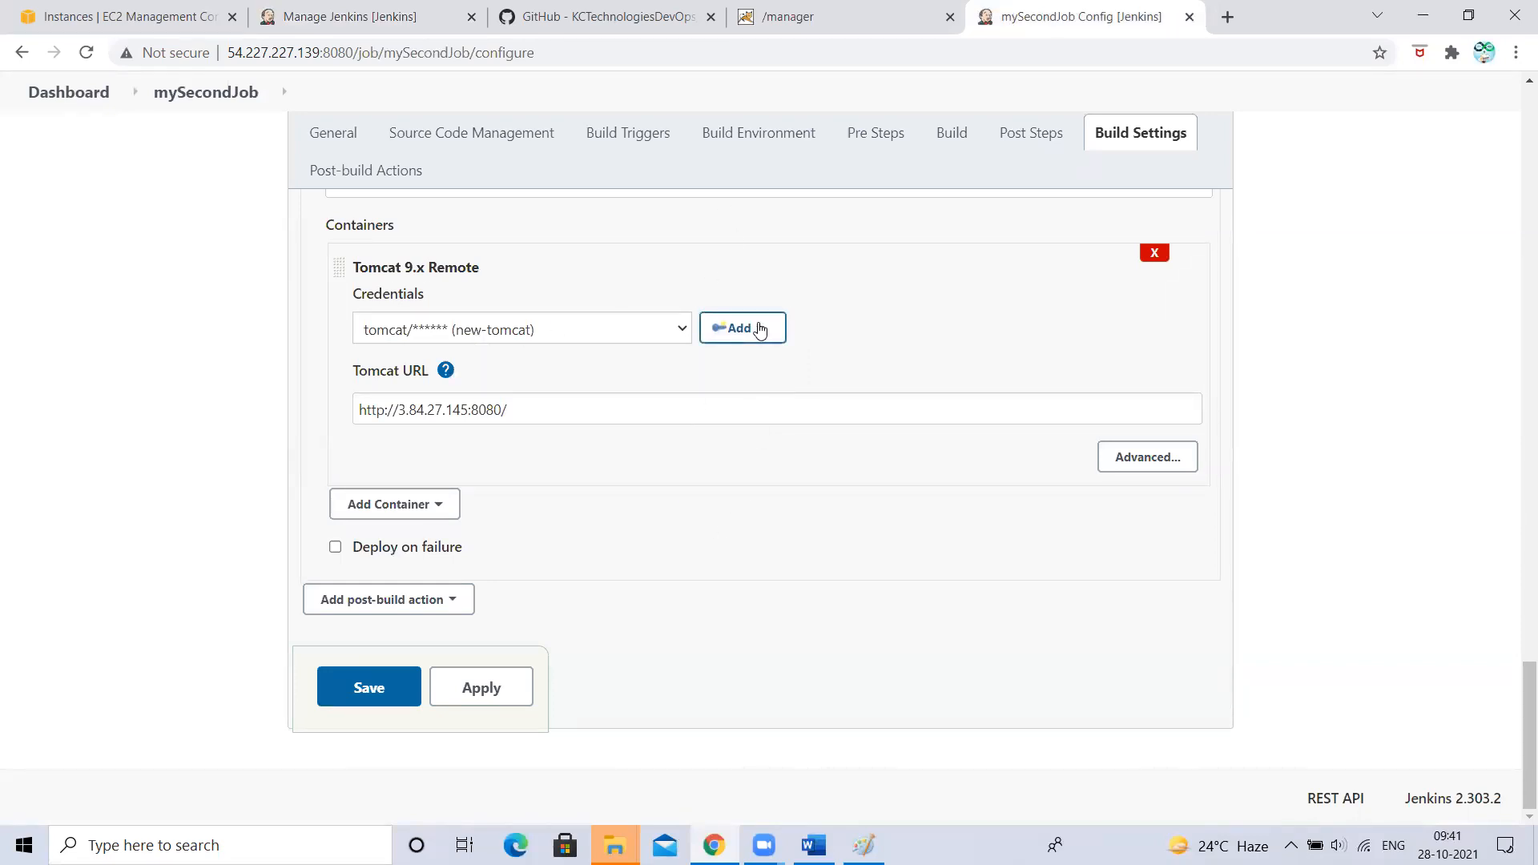
click(336, 16)
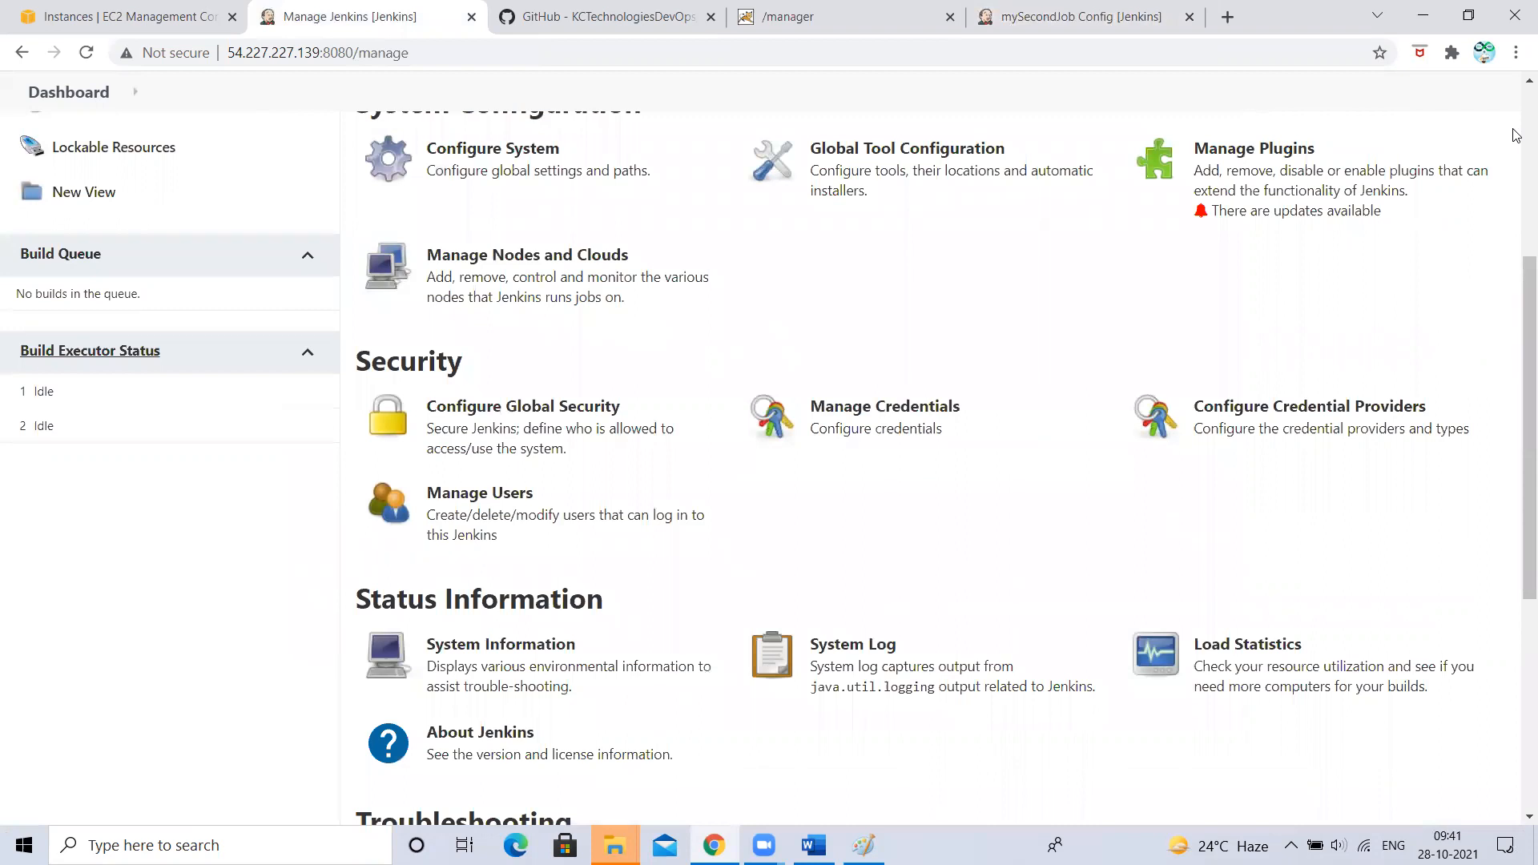
- Log out of Jenkins from the mySecondJob configuration tab, leaving the unsaved page
click(1023, 15)
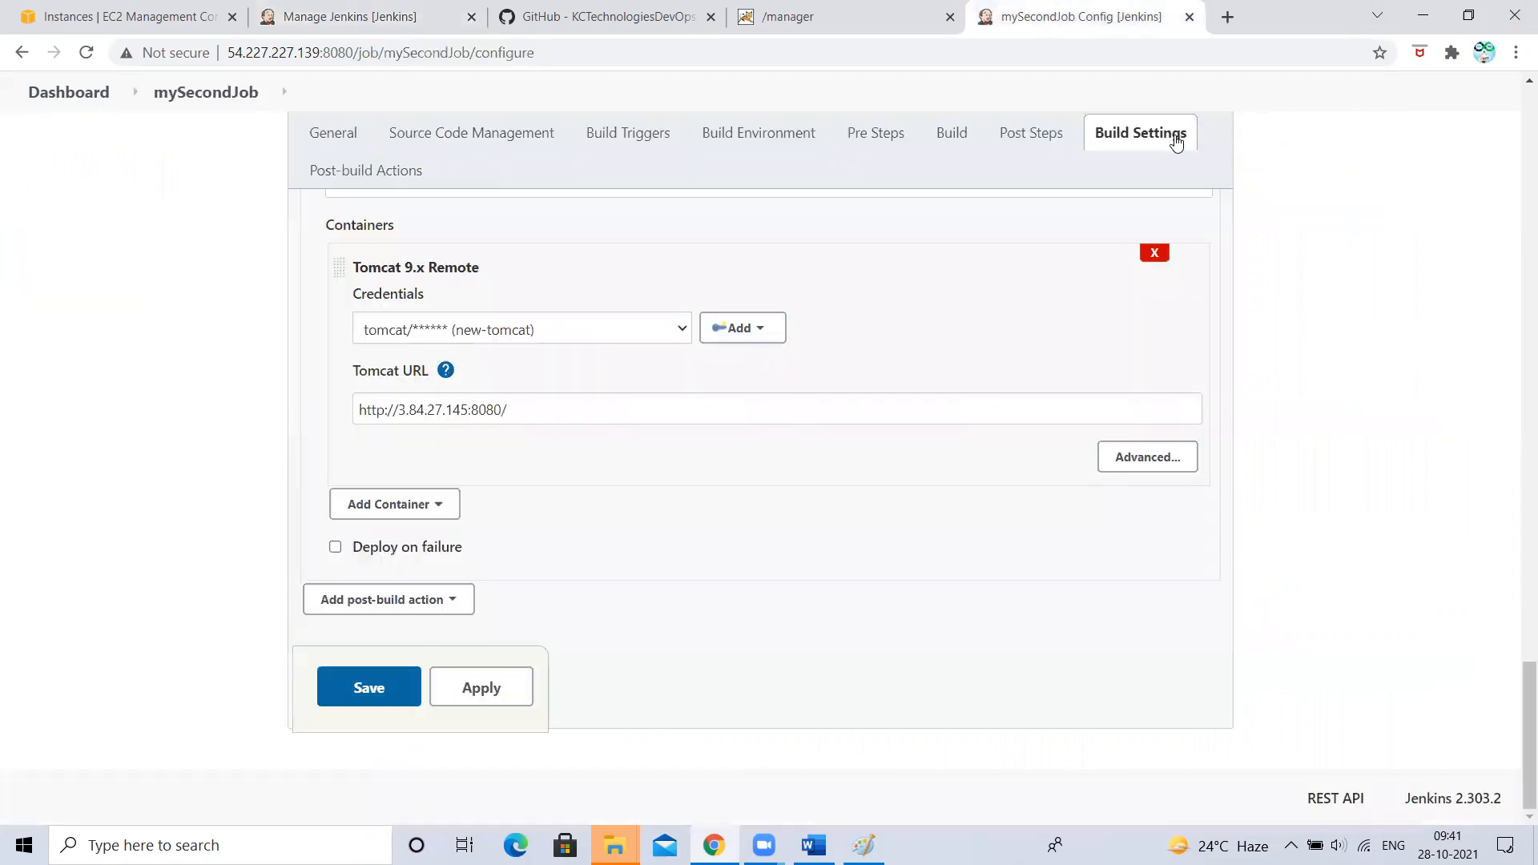
scroll(1175, 142, up, 15)
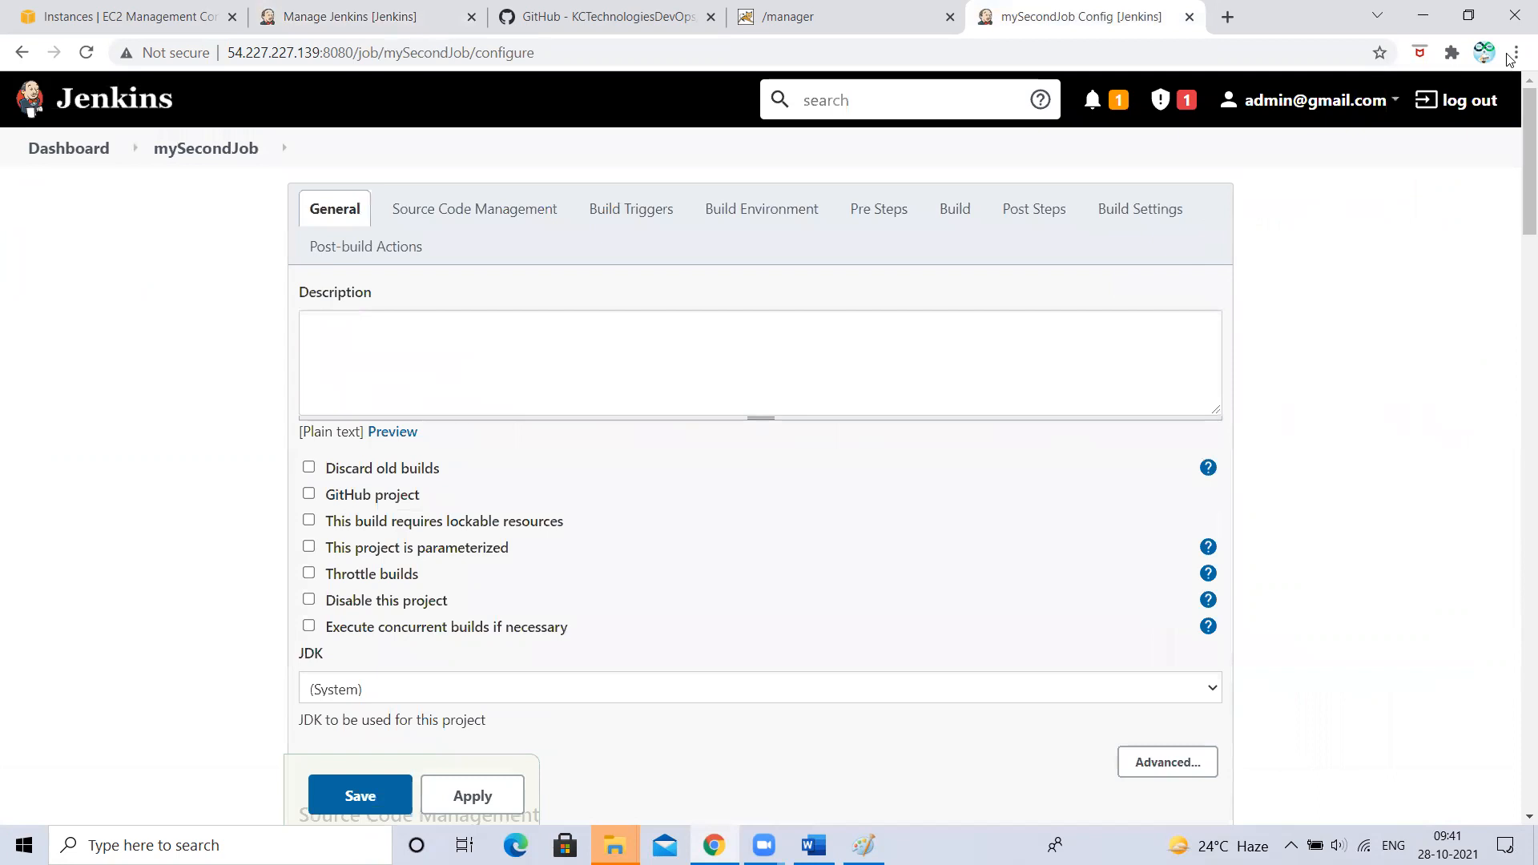
click(1463, 101)
click(885, 163)
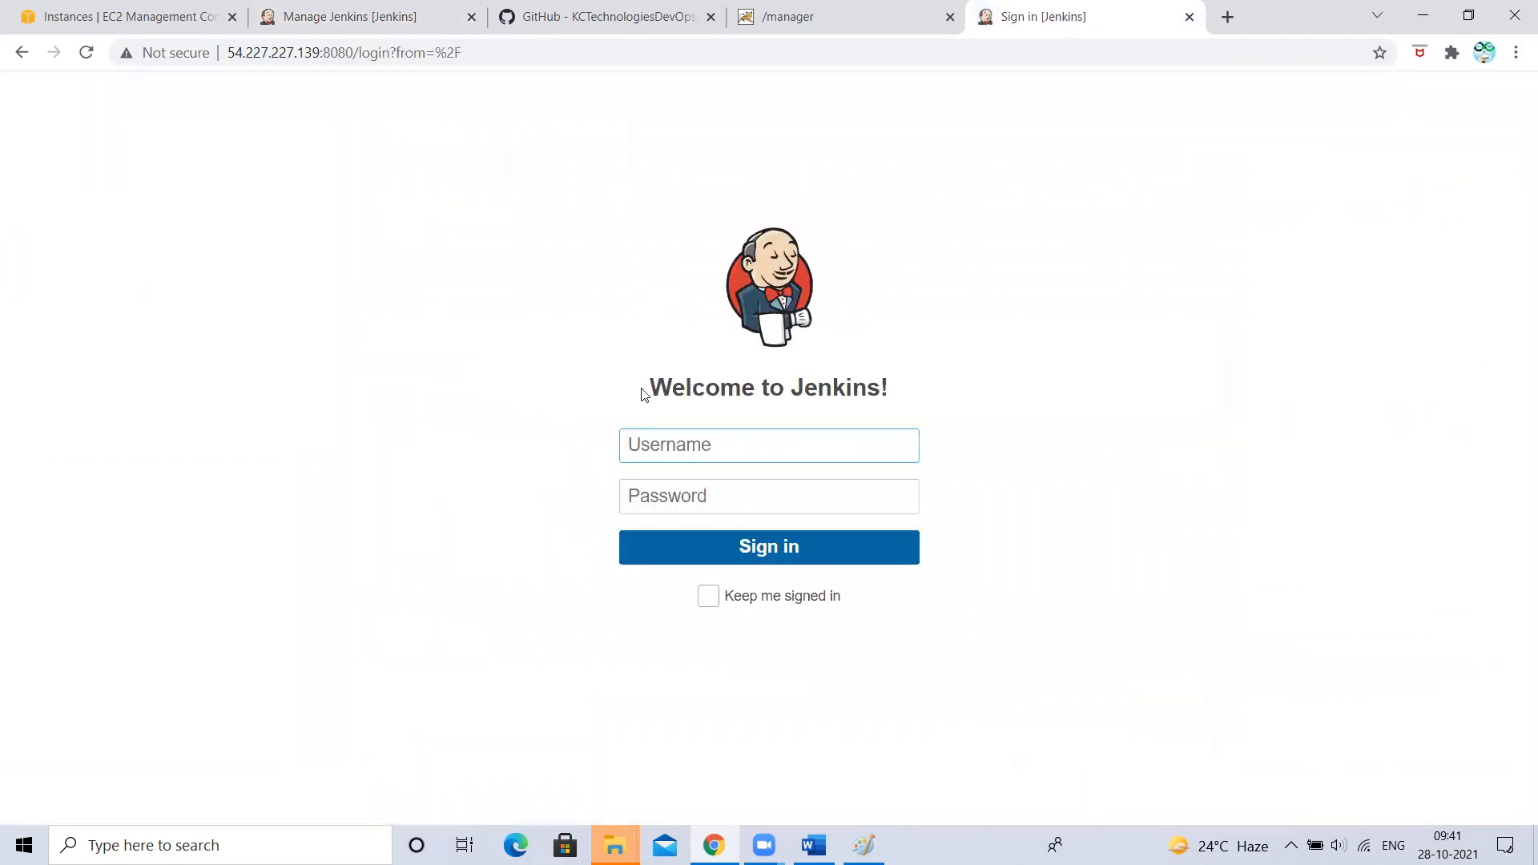
- Dismiss the sign-in field's context menu and switch back to the Manage Jenkins tab
right_click(673, 501)
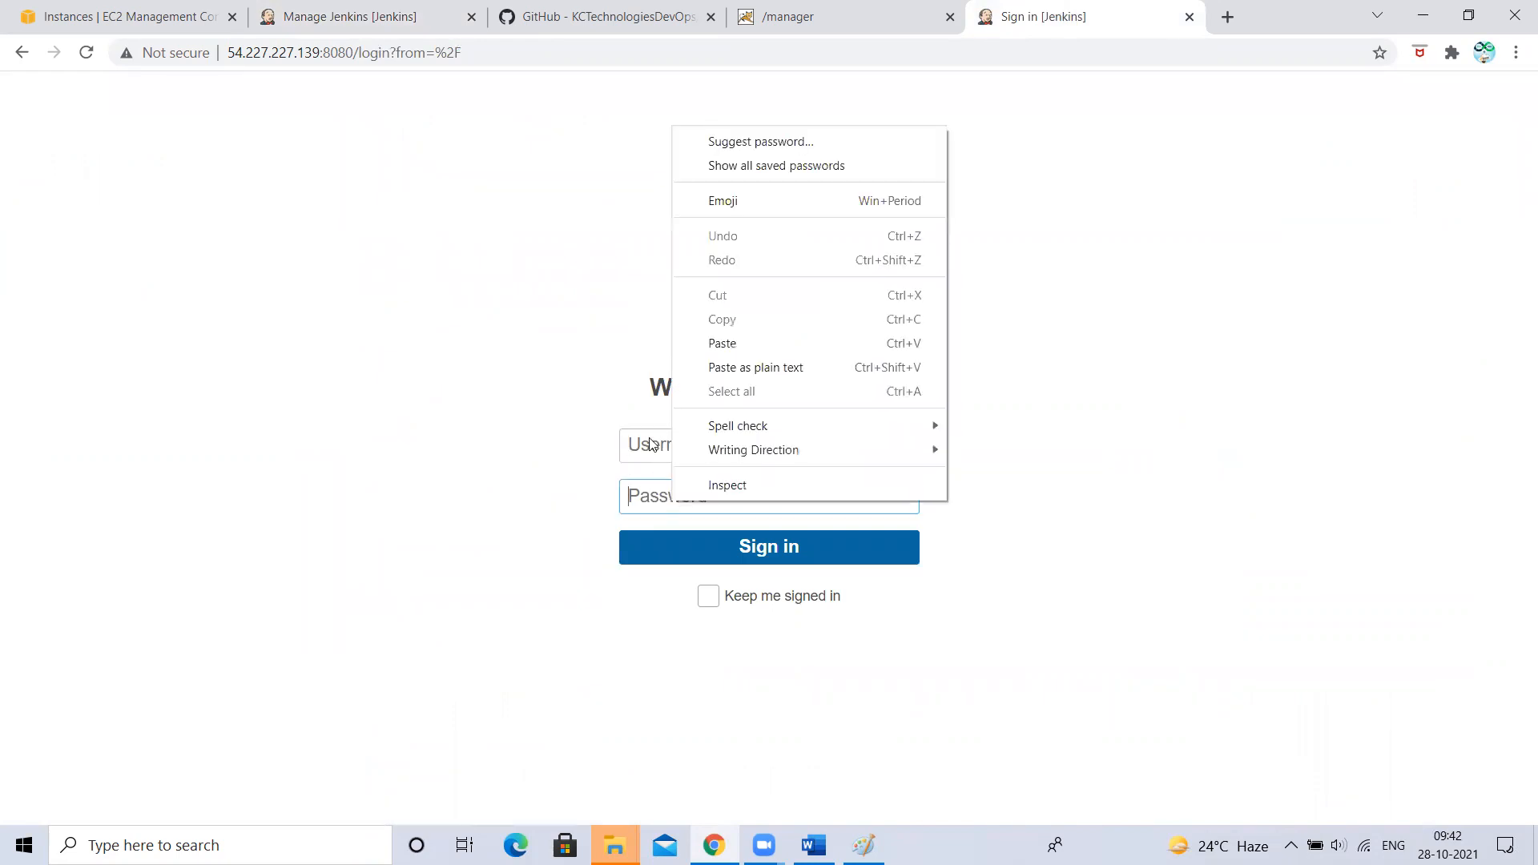
right_click(643, 455)
click(305, 12)
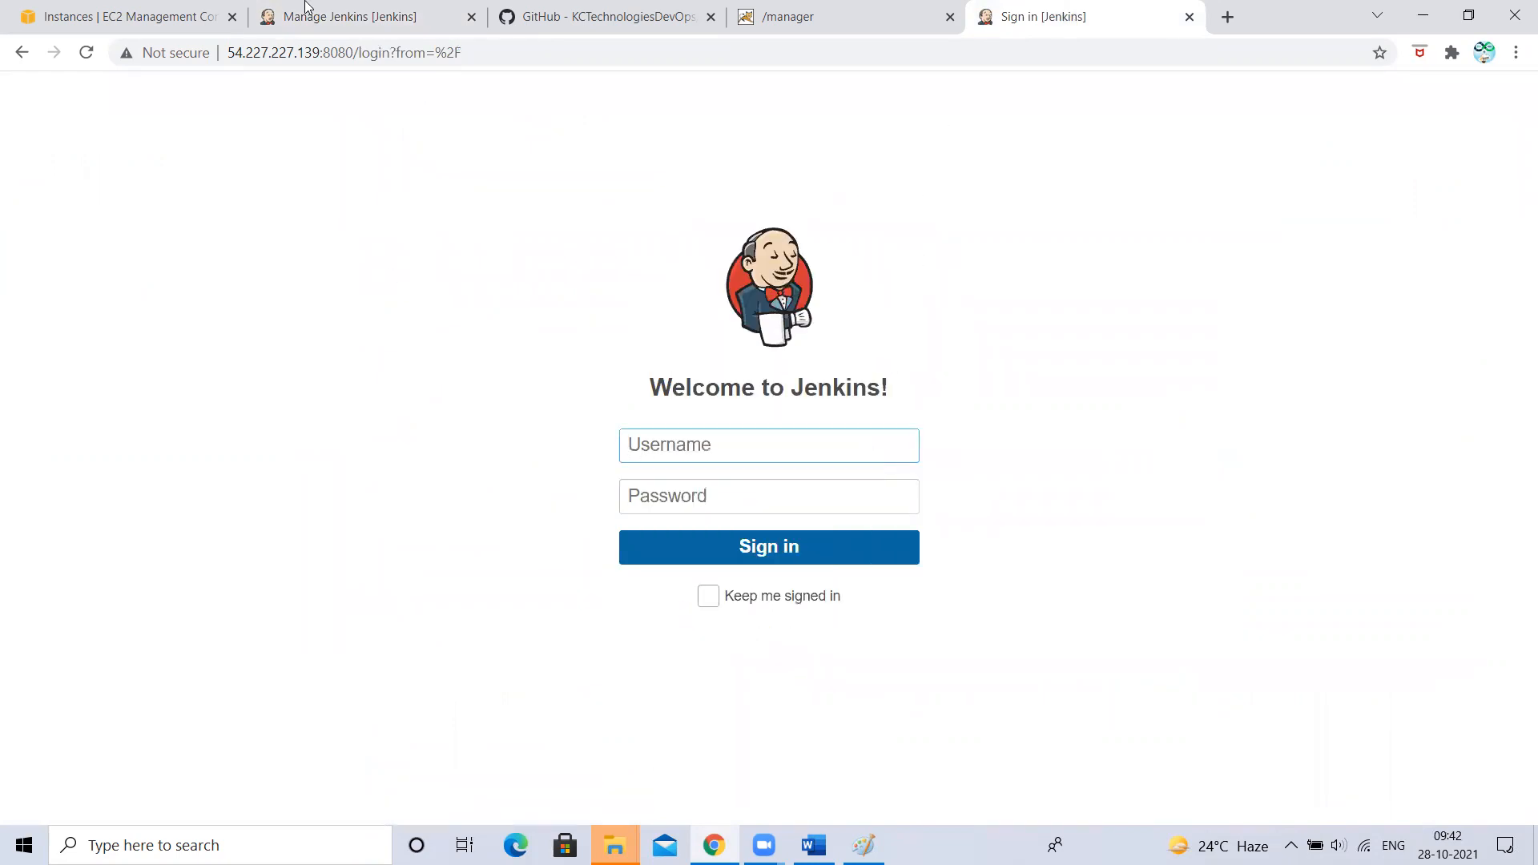
click(304, 11)
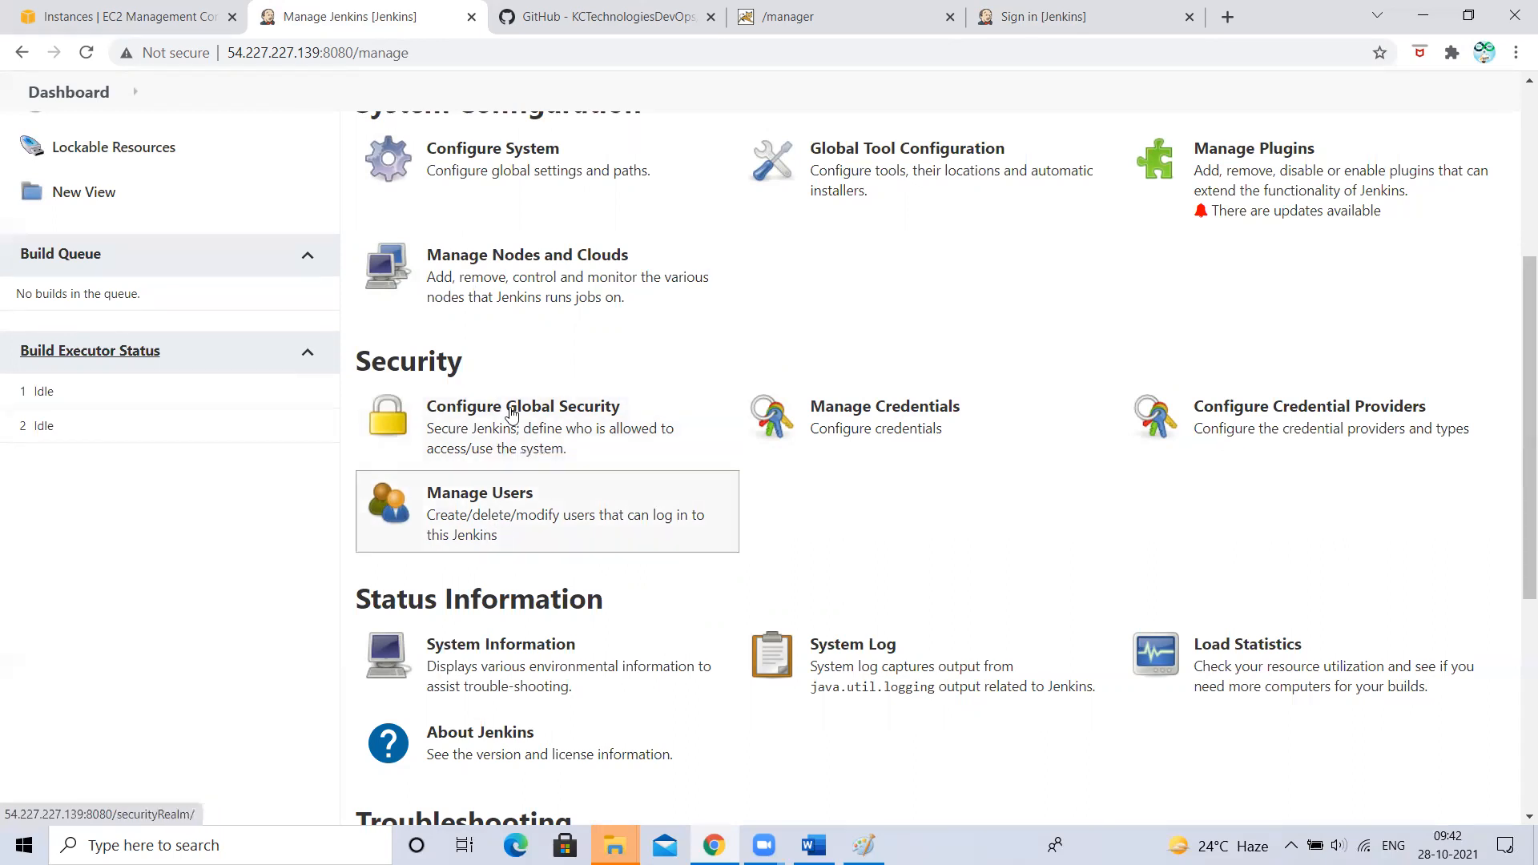
scroll(506, 439, down, 4)
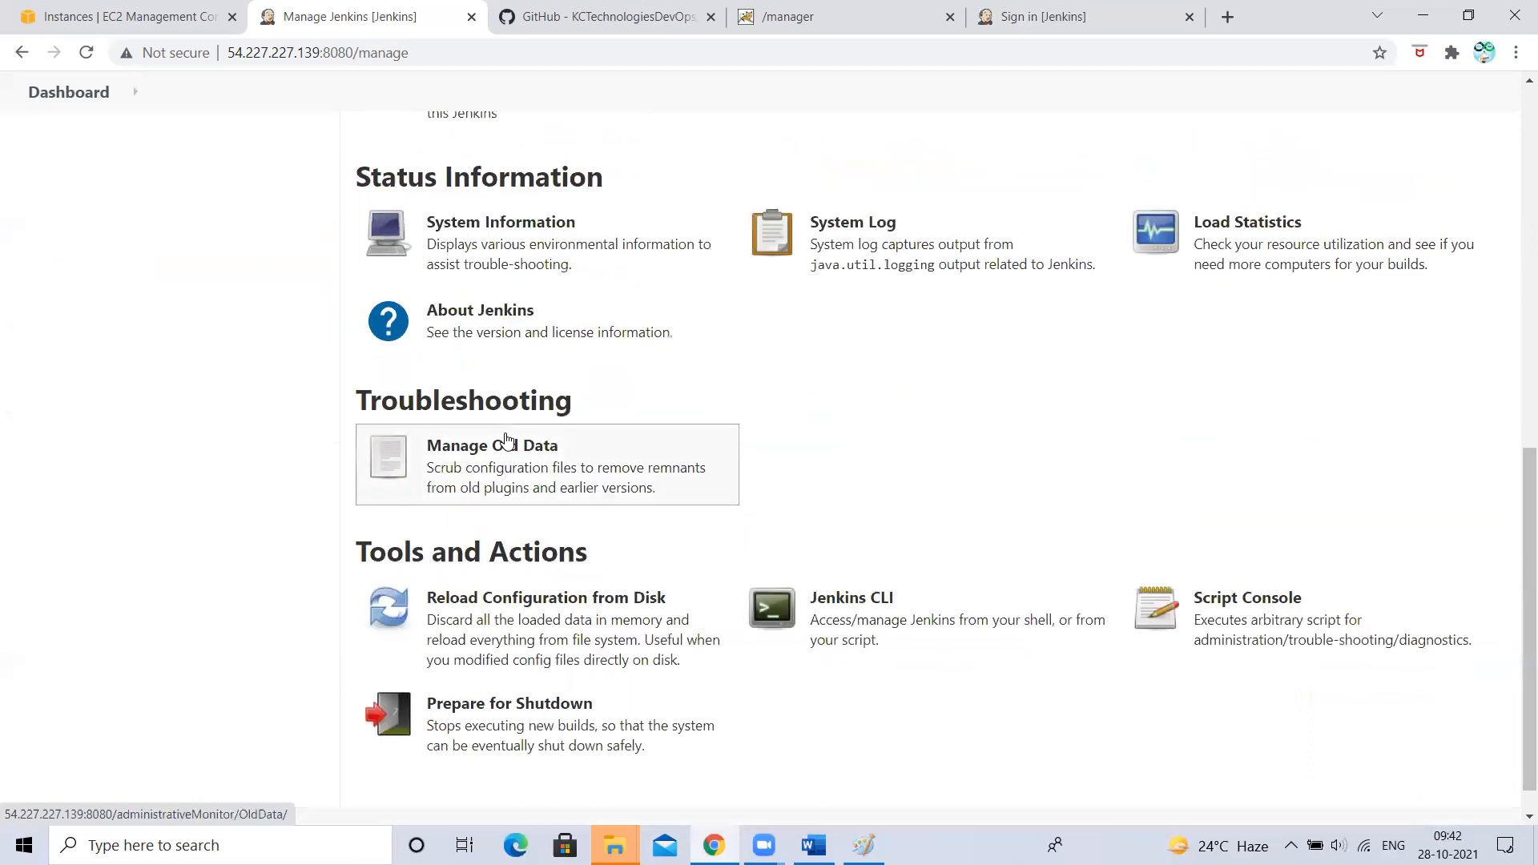
scroll(506, 439, down, 2)
scroll(506, 439, up, 10)
scroll(506, 440, down, 3)
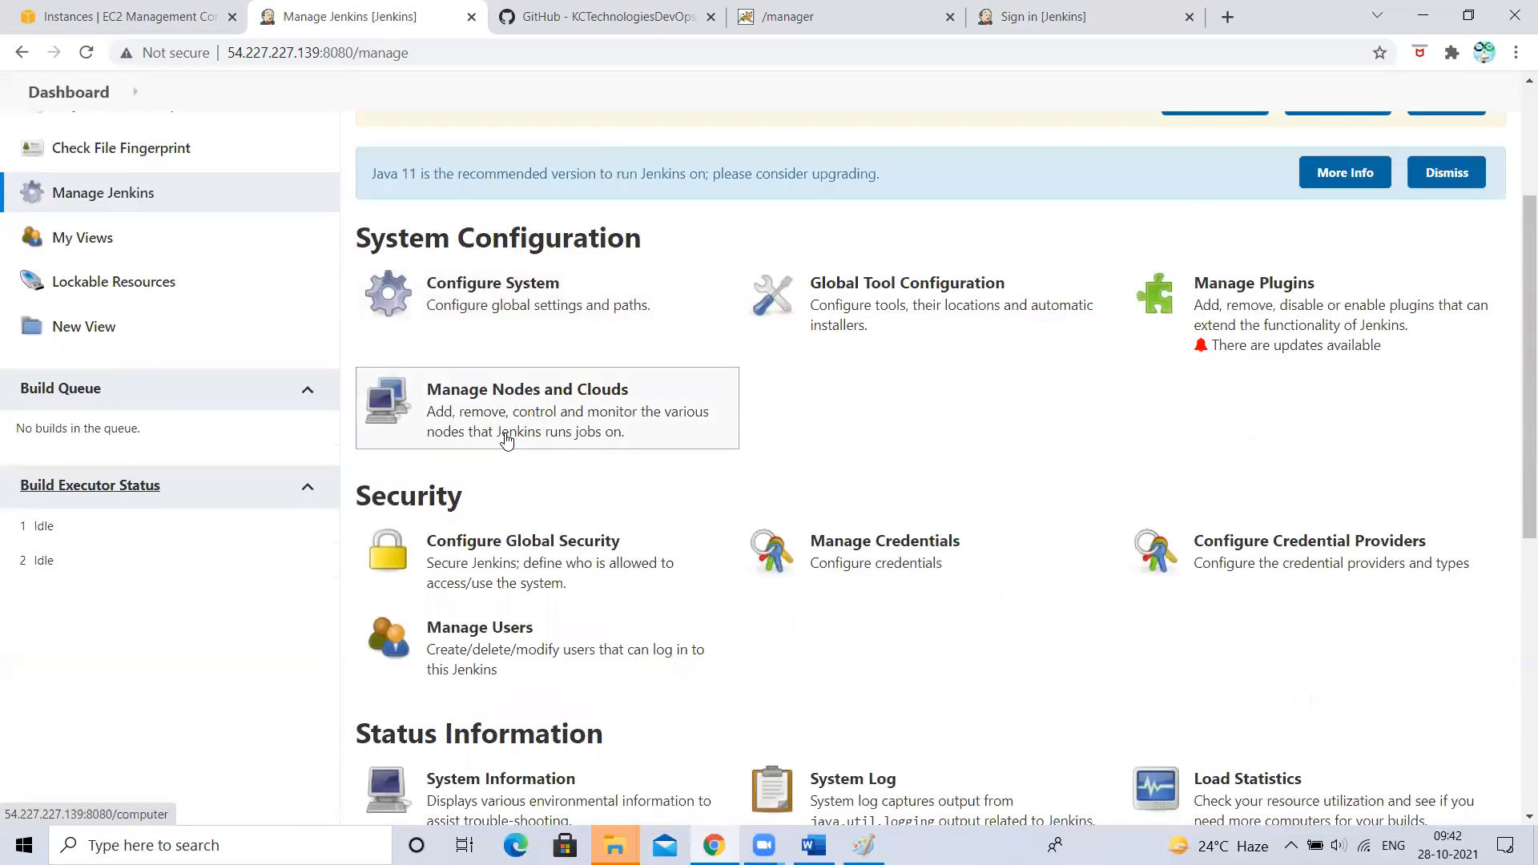